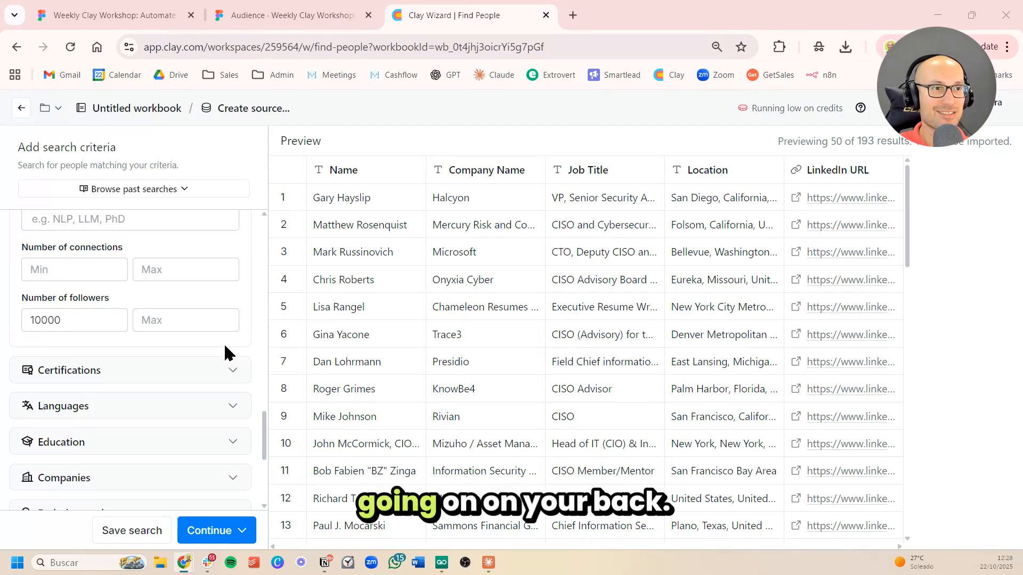
Import the people search results into a new table and close its actions panel.
scroll(224, 357, "down", 2)
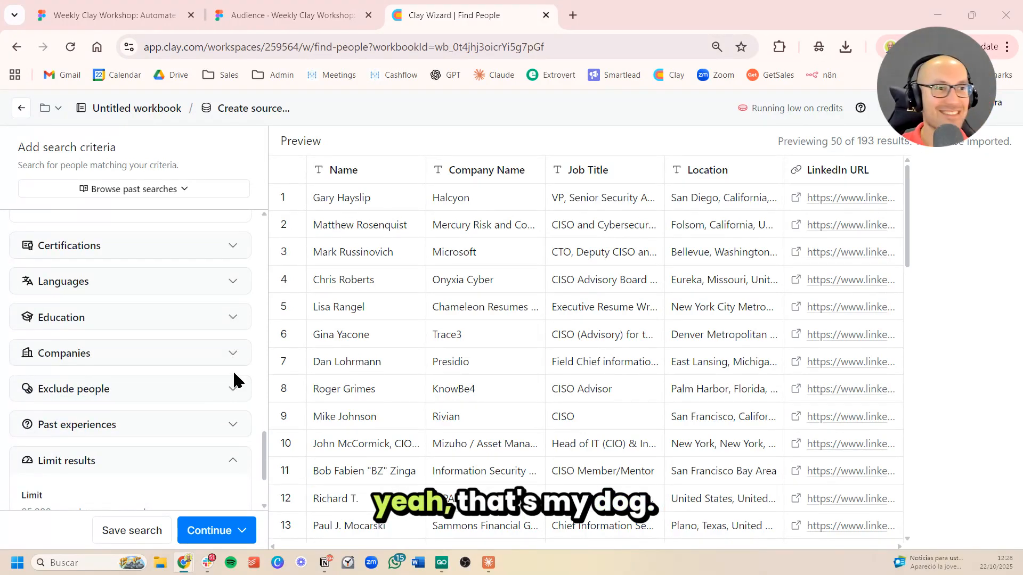
left_click(241, 533)
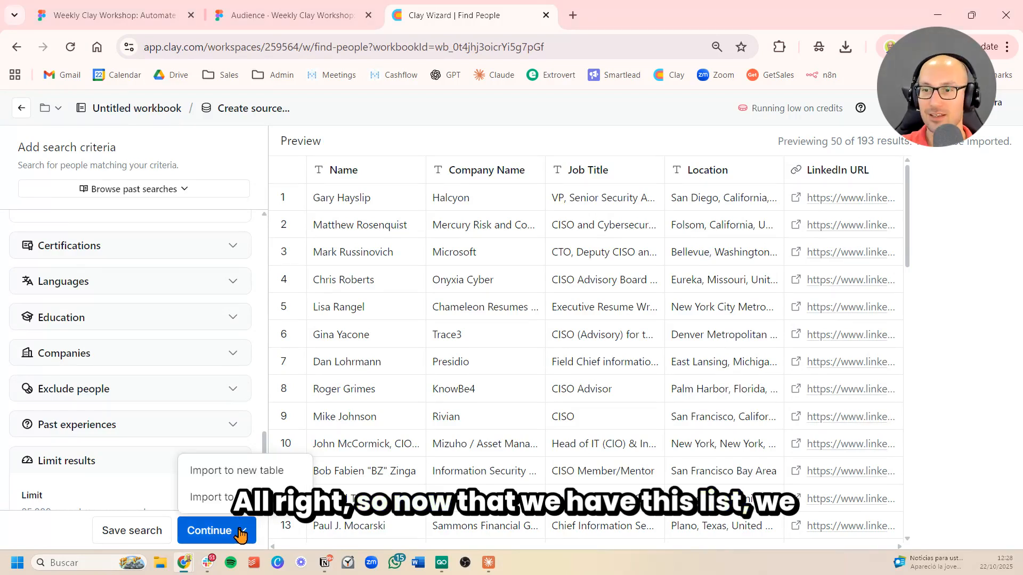
left_click(275, 472)
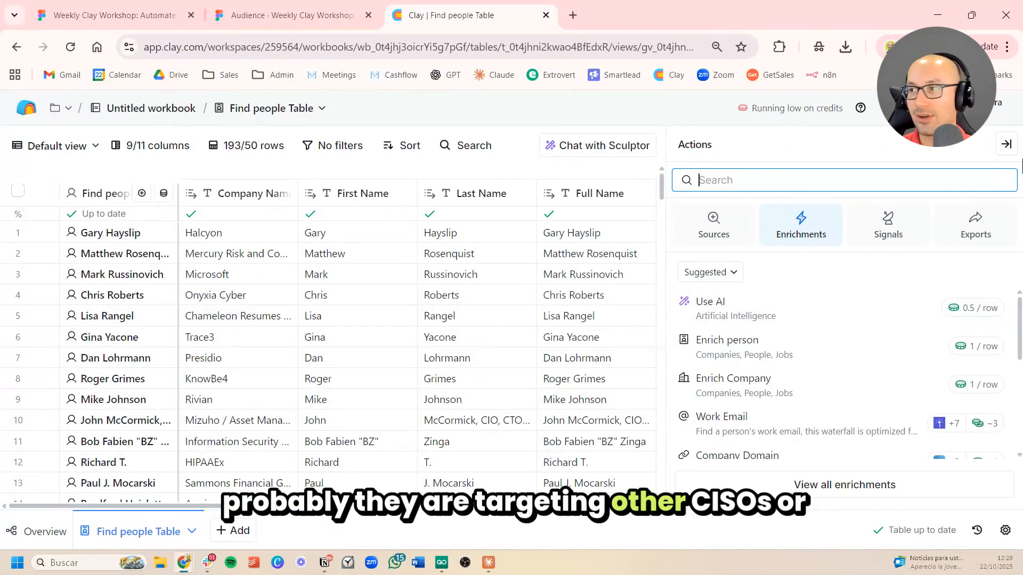
left_click(1006, 145)
left_click(609, 360)
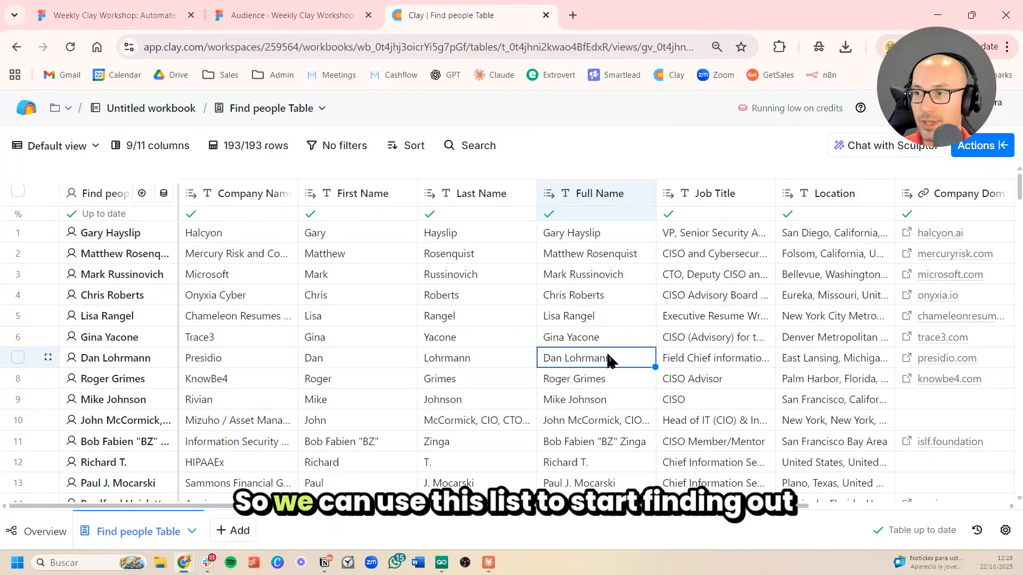
left_click(622, 321)
scroll(580, 341, "right", 5)
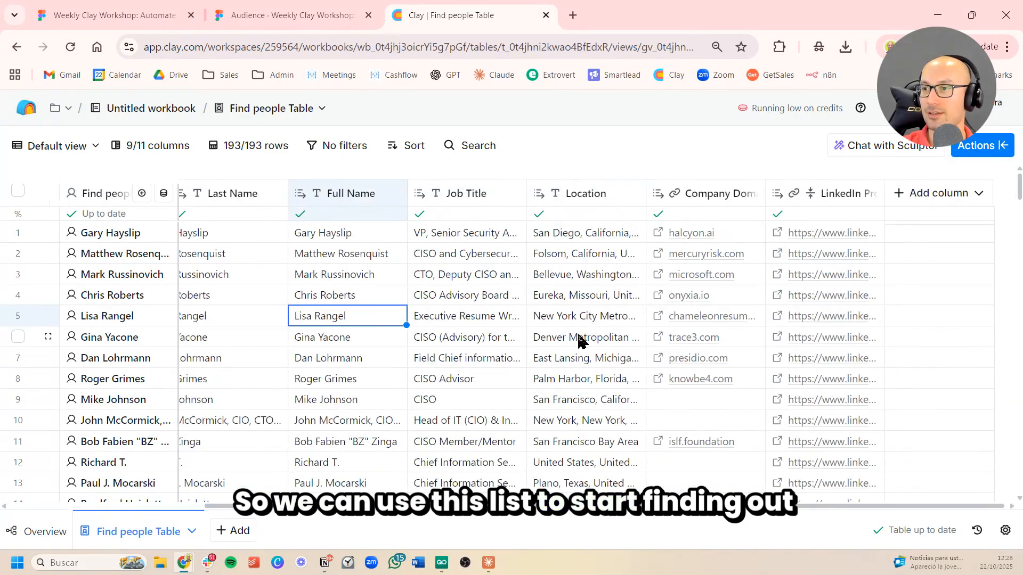
left_click(484, 340)
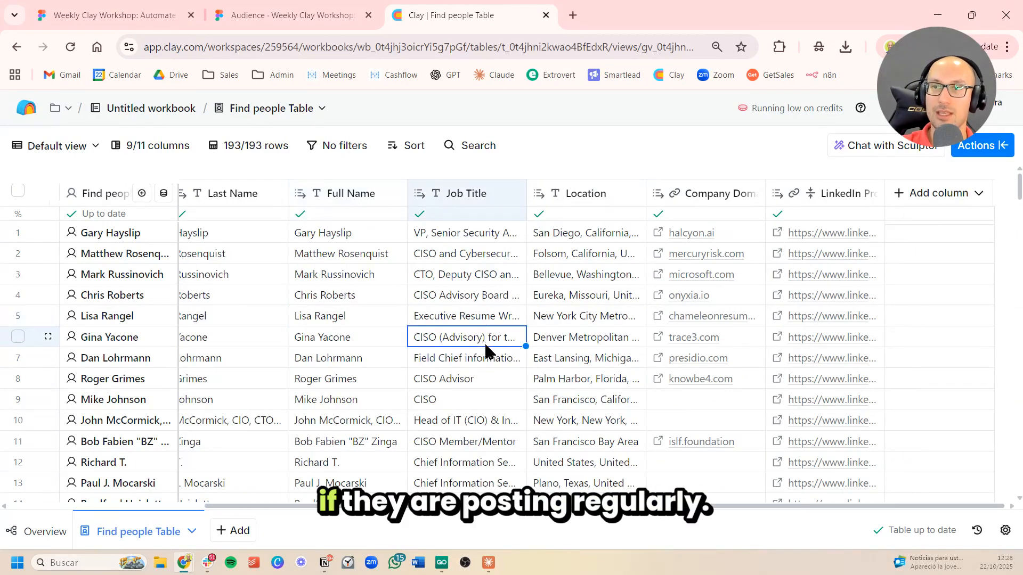
scroll(490, 363, "left", 5)
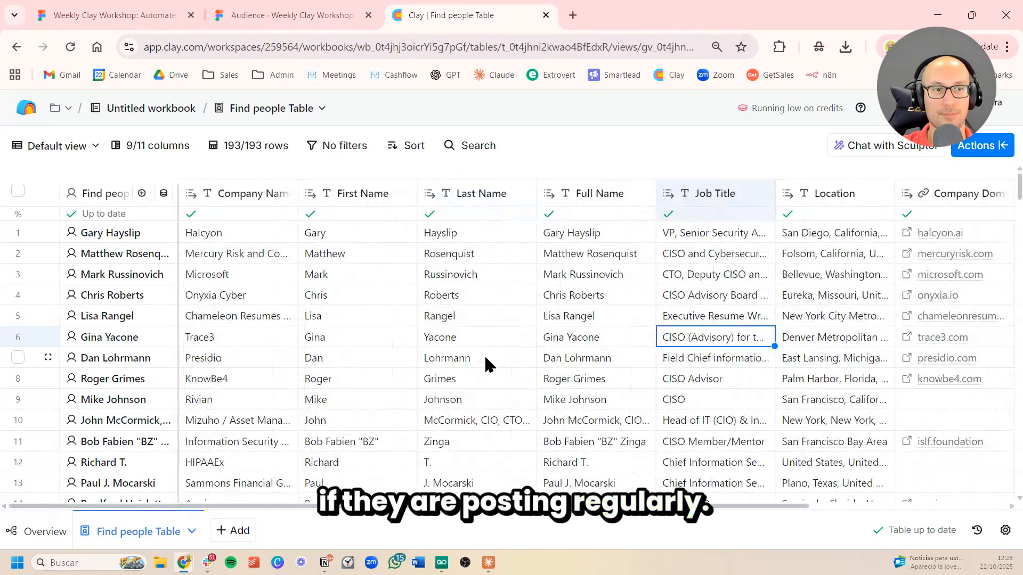
scroll(490, 362, "right", 5)
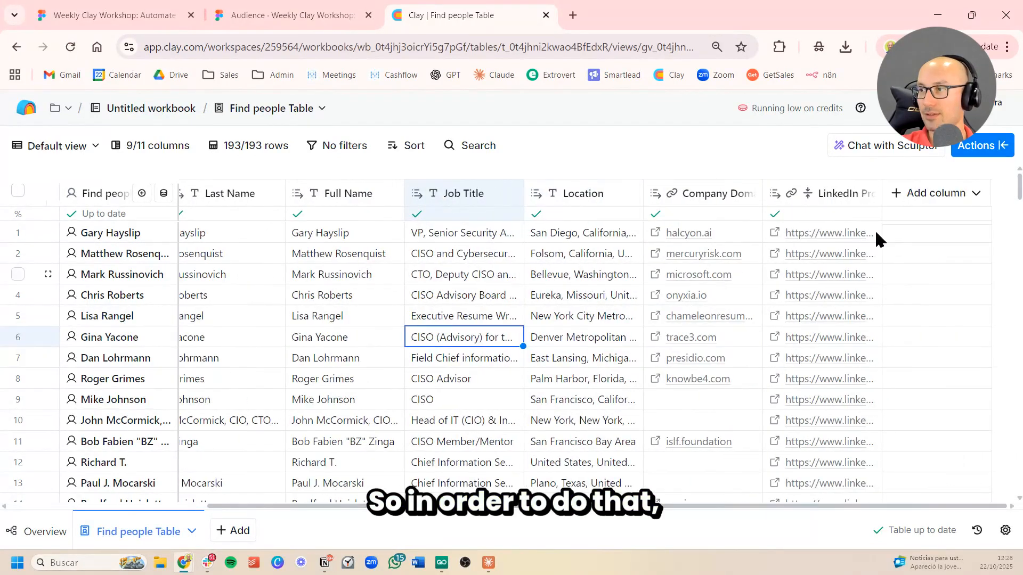
Search the table's available actions for "apify".
left_click(987, 148)
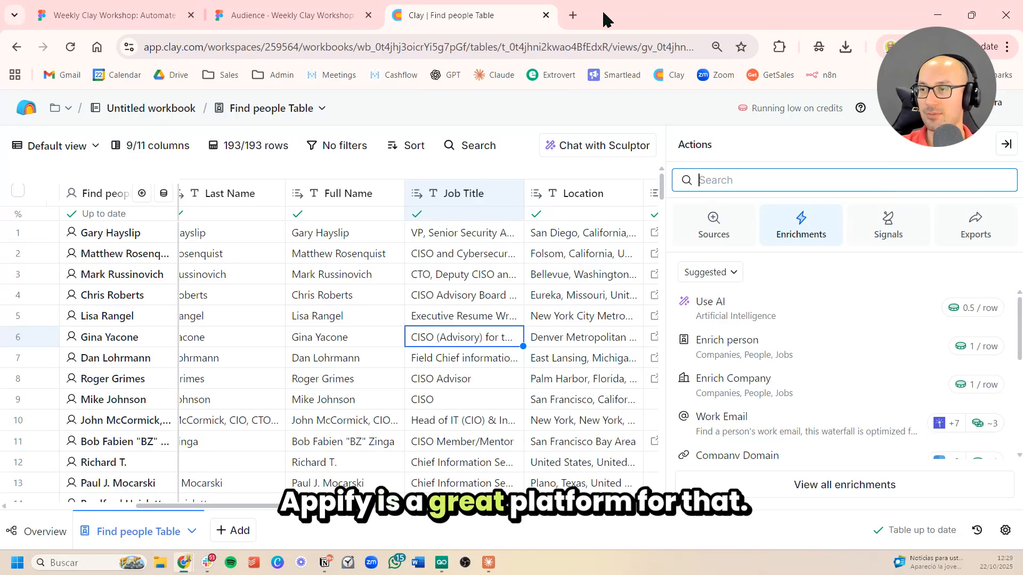
type("ap")
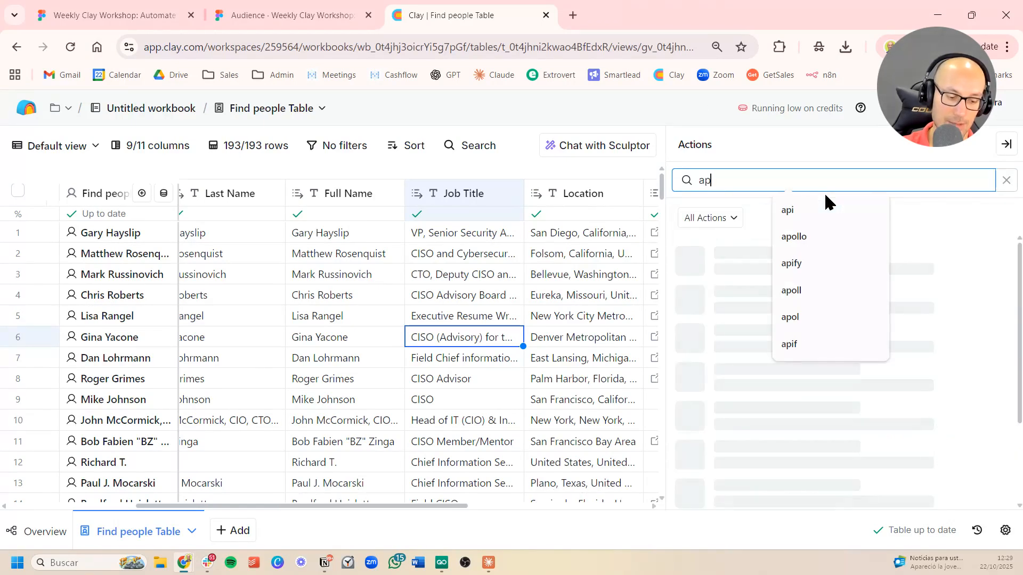
type("ify")
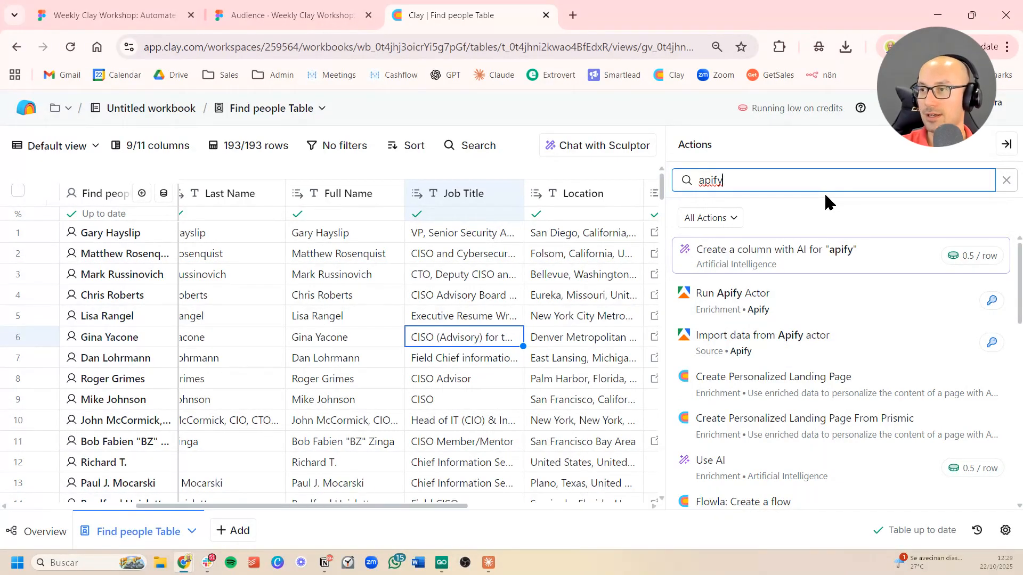
Find actions matching "linkedin post" and choose the Scrape LinkedIn Posts template.
key("ctrl+a")
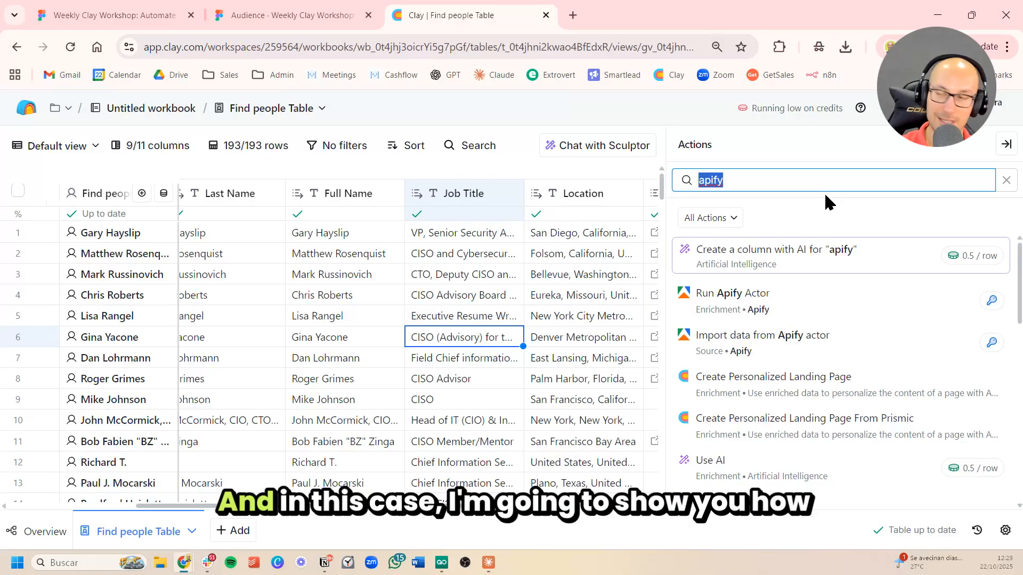
type("post")
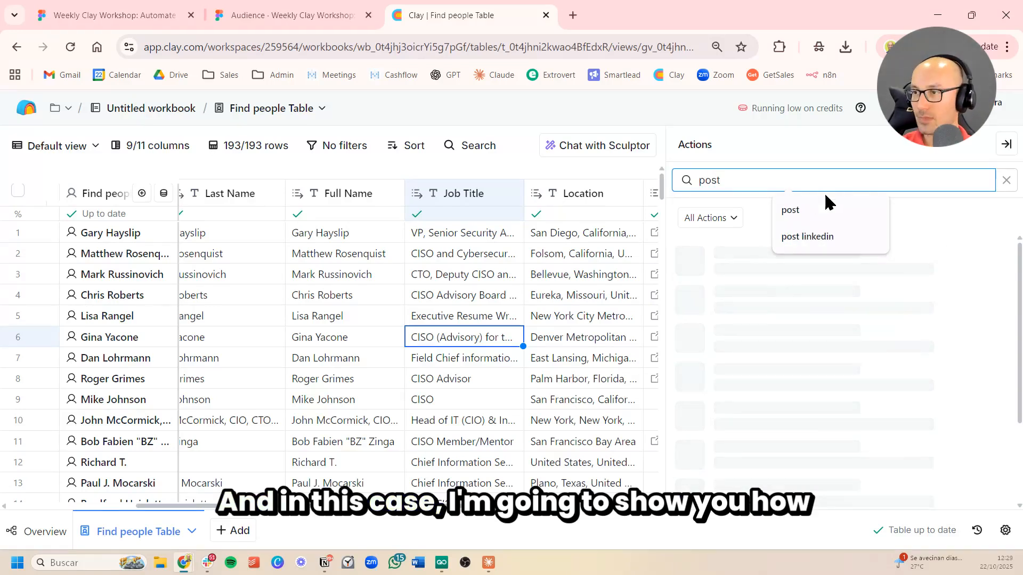
left_click(797, 159)
scroll(853, 299, "down", 2)
scroll(835, 318, "up", 3)
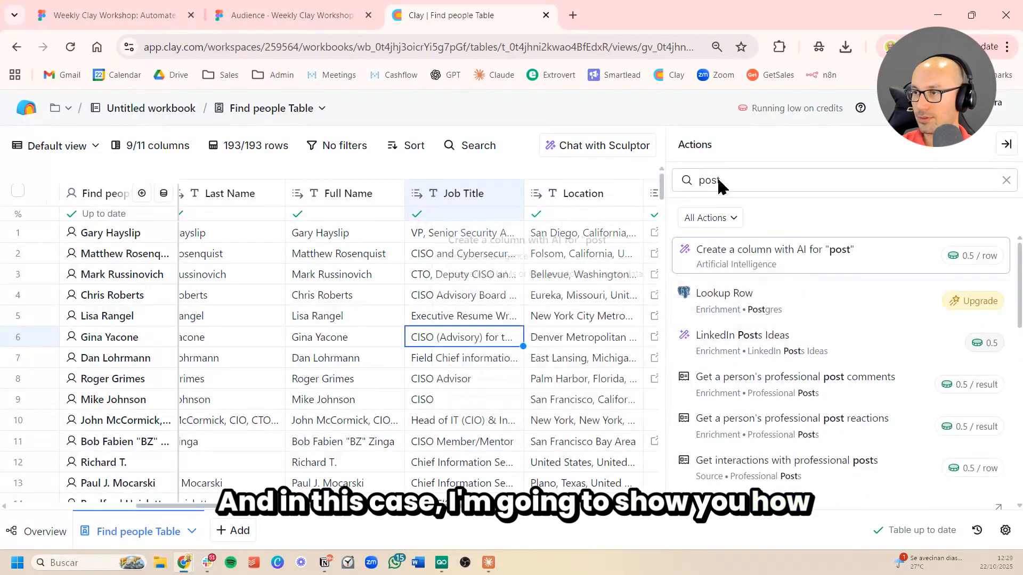
left_click(701, 180)
type("linkedin")
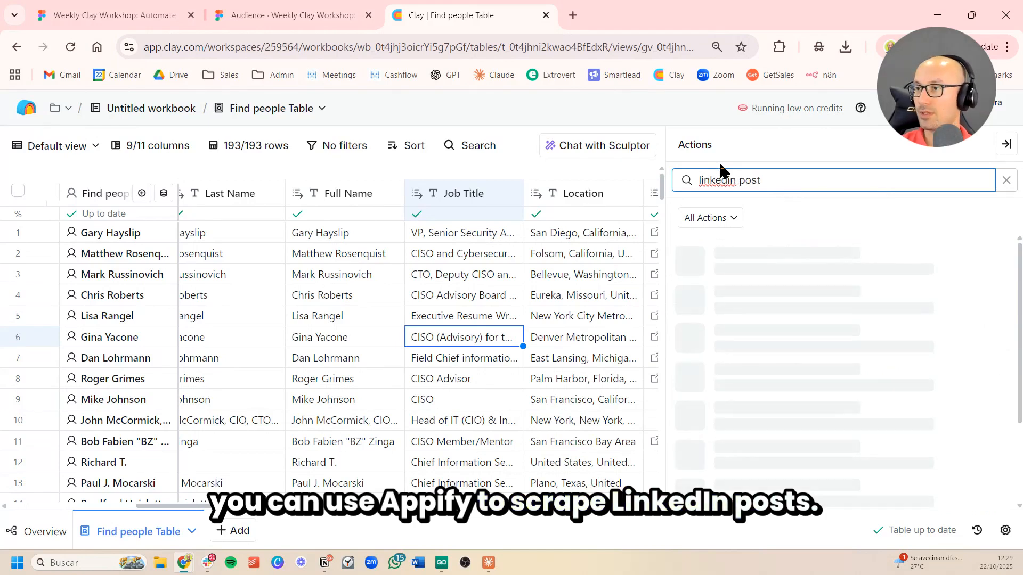
left_click(768, 156)
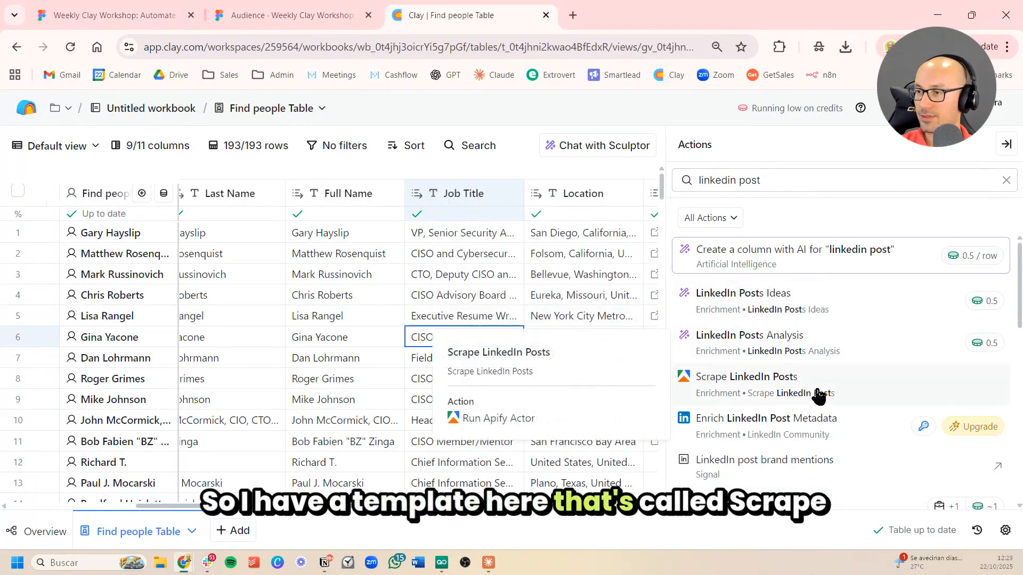
left_click(744, 383)
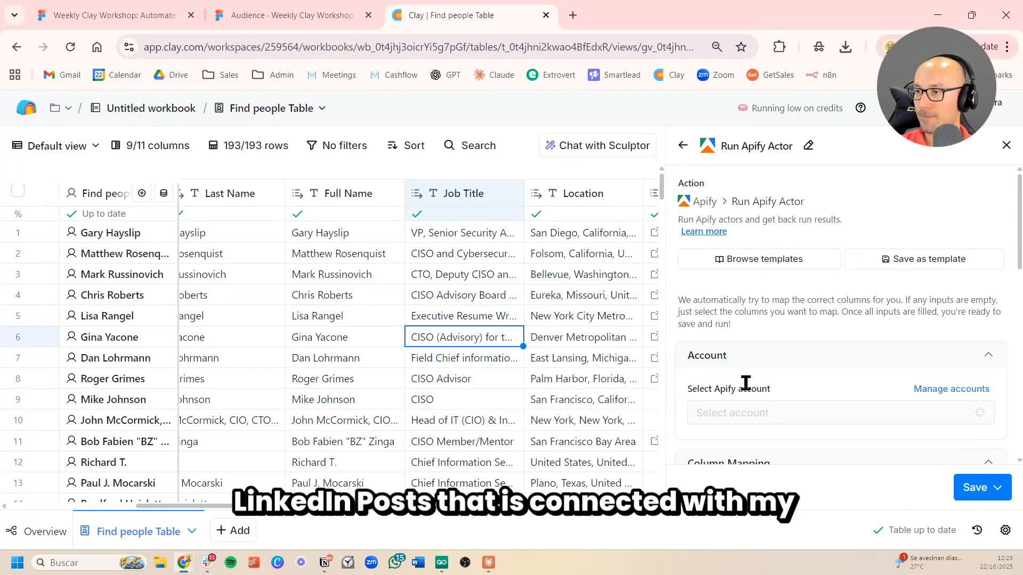
Examine the Apify actor setup: the account, the selected actor, and the limit, page number and username in the input data.
scroll(869, 328, "down", 2)
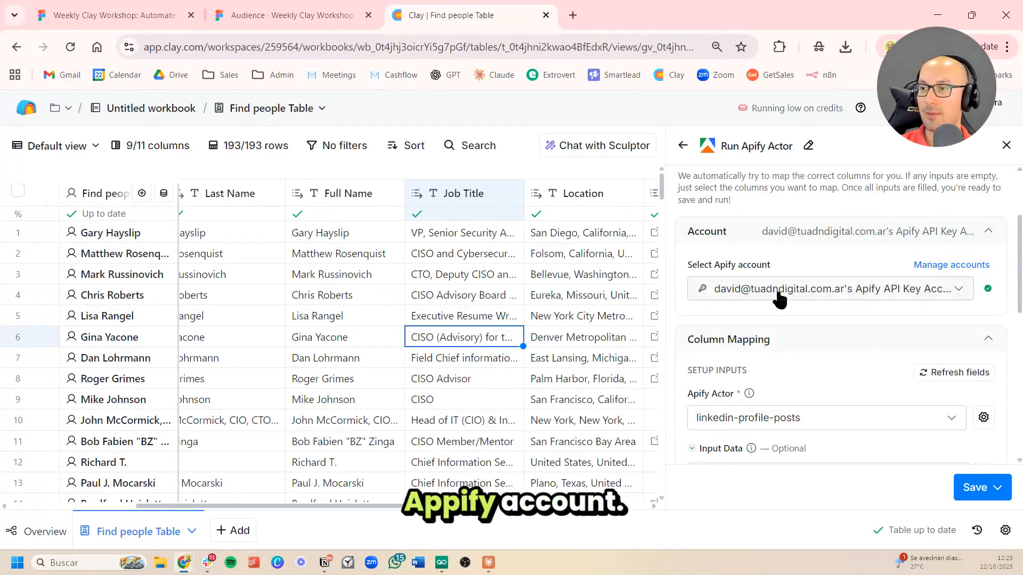
scroll(849, 296, "down", 3)
scroll(843, 271, "down", 2)
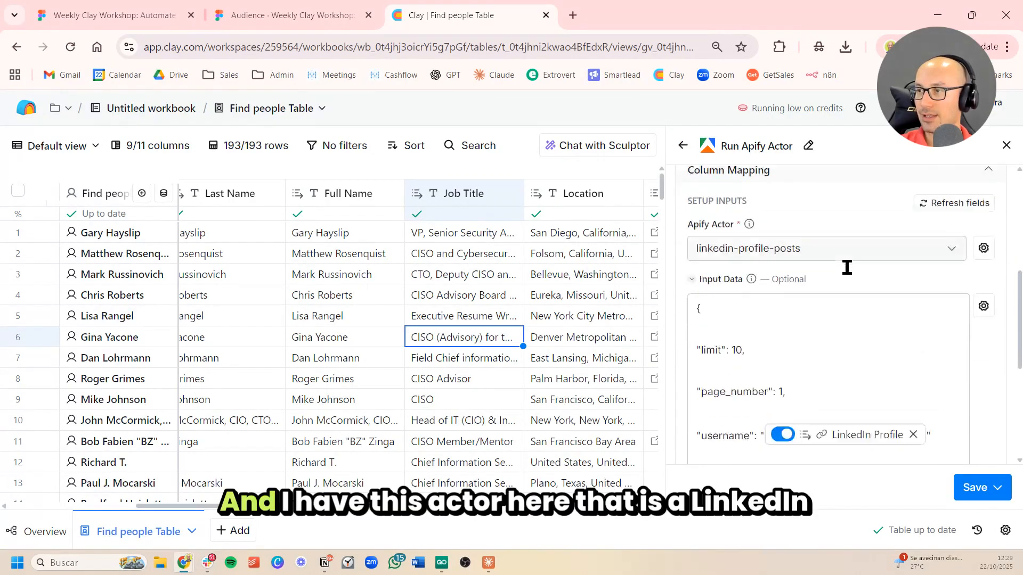
scroll(831, 246, "up", 2)
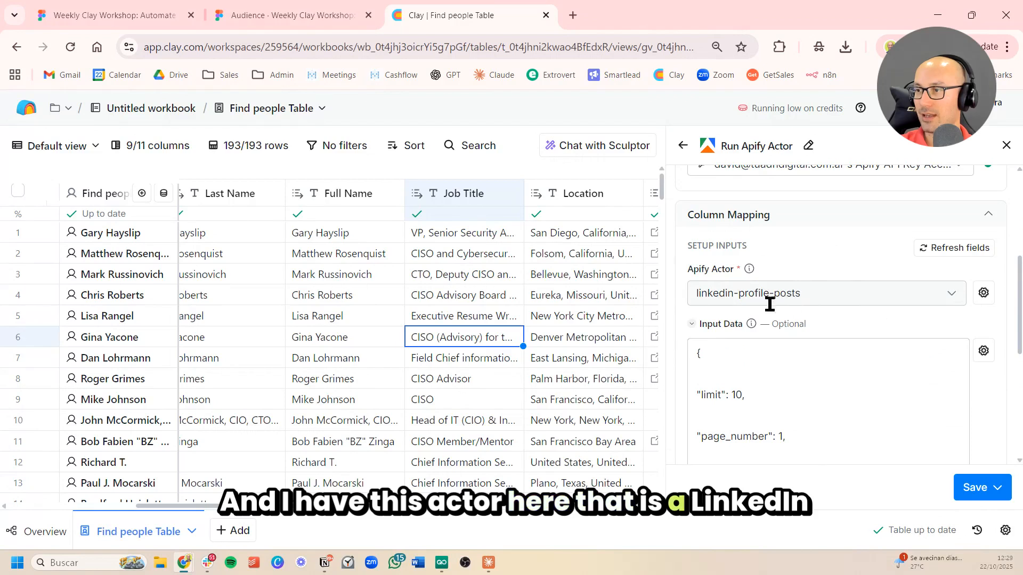
scroll(854, 305, "down", 2)
left_click(844, 317)
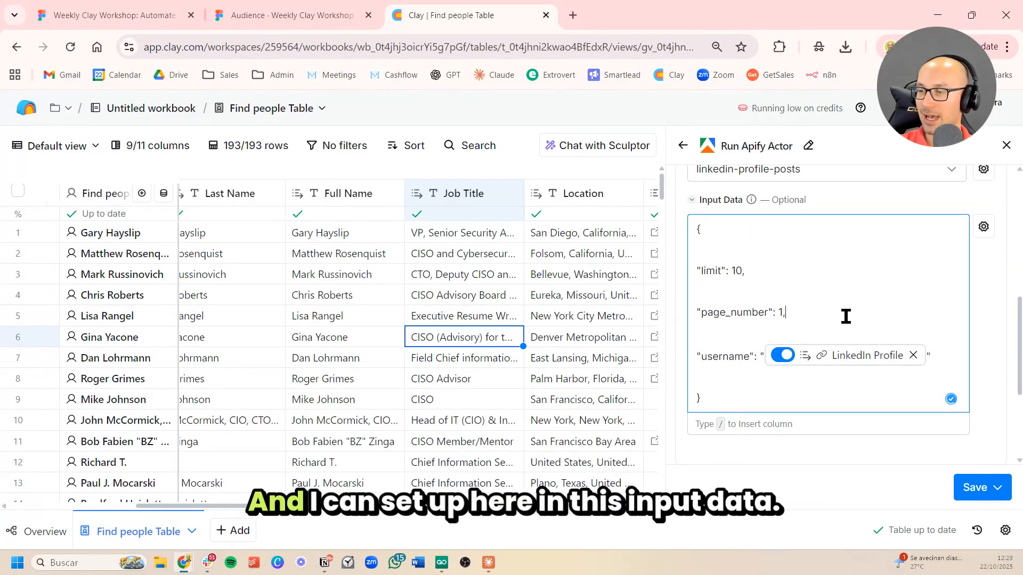
left_click_drag(703, 229, 723, 246)
left_click(744, 399)
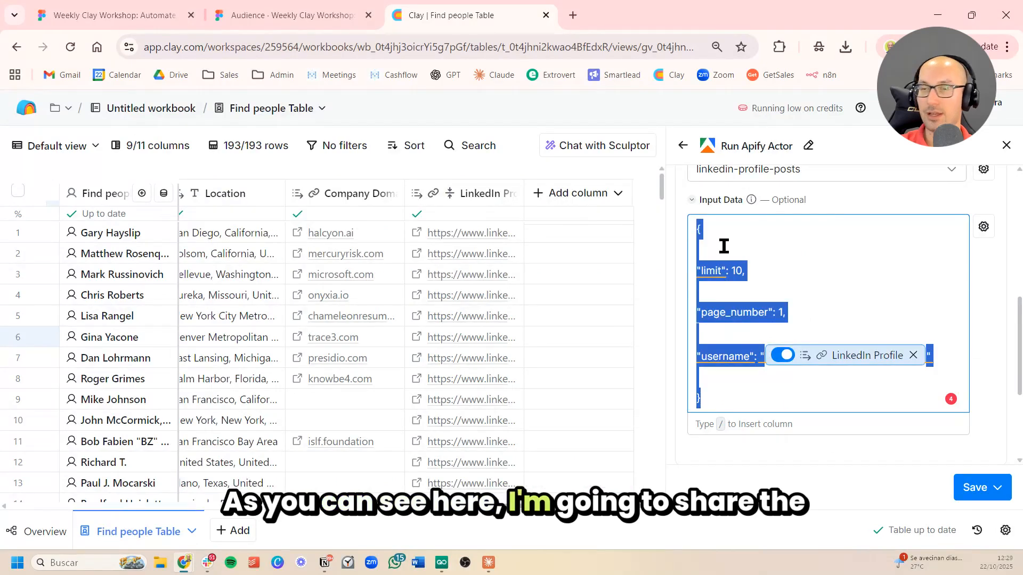
left_click(737, 251)
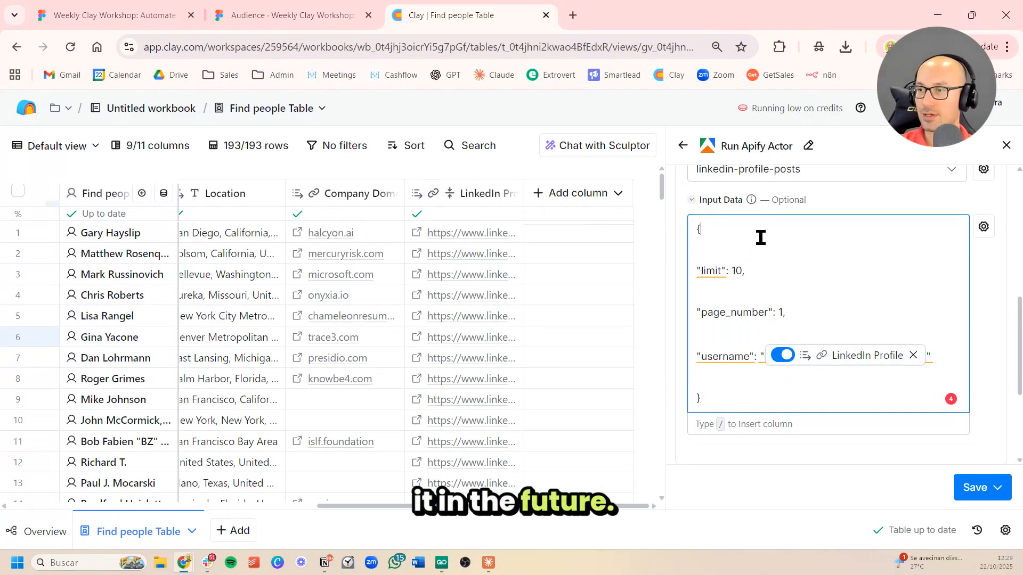
double_click(737, 272)
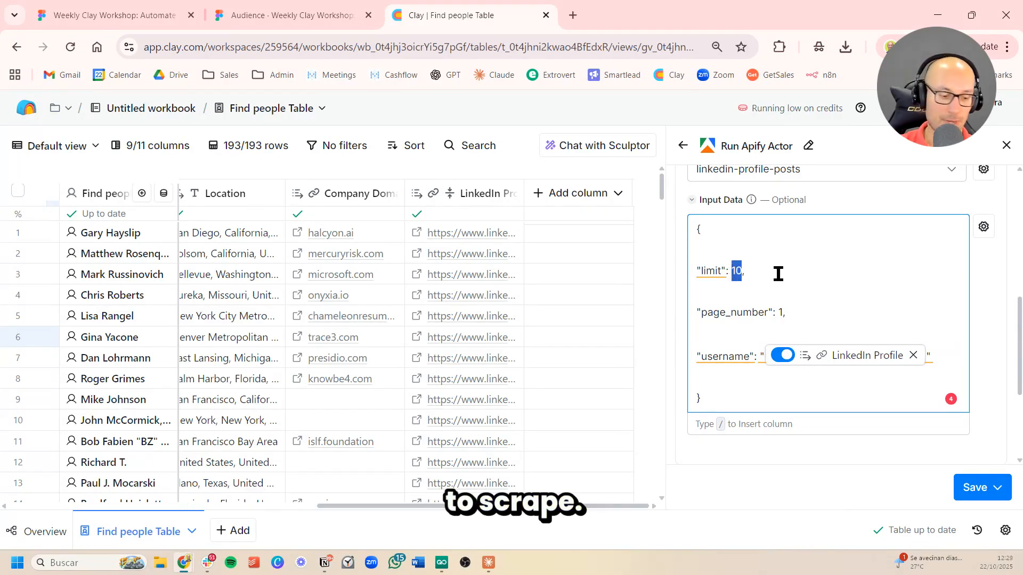
left_click(802, 282)
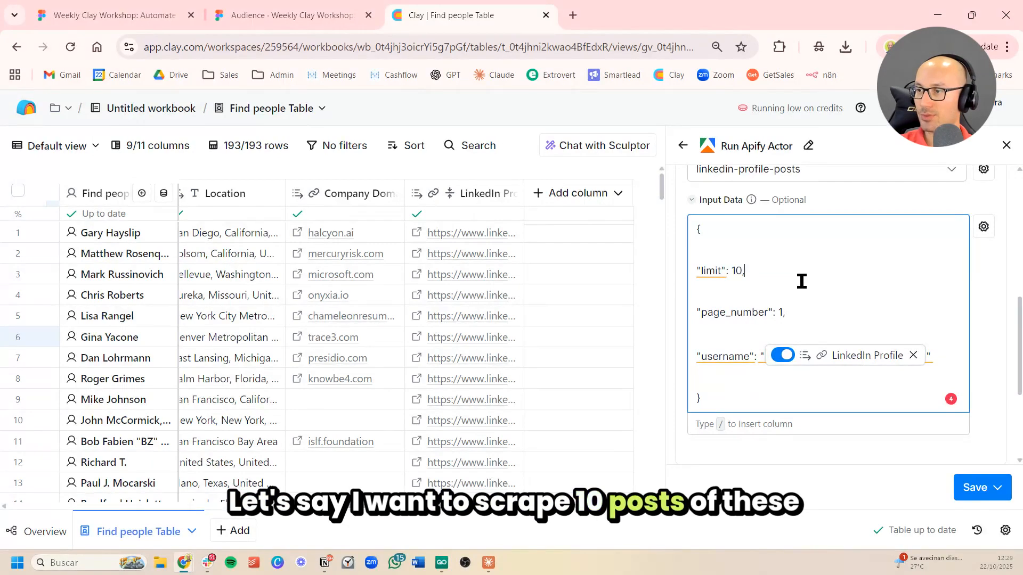
Save the Apify actor column and run it on 10 rows only.
scroll(879, 312, "down", 2)
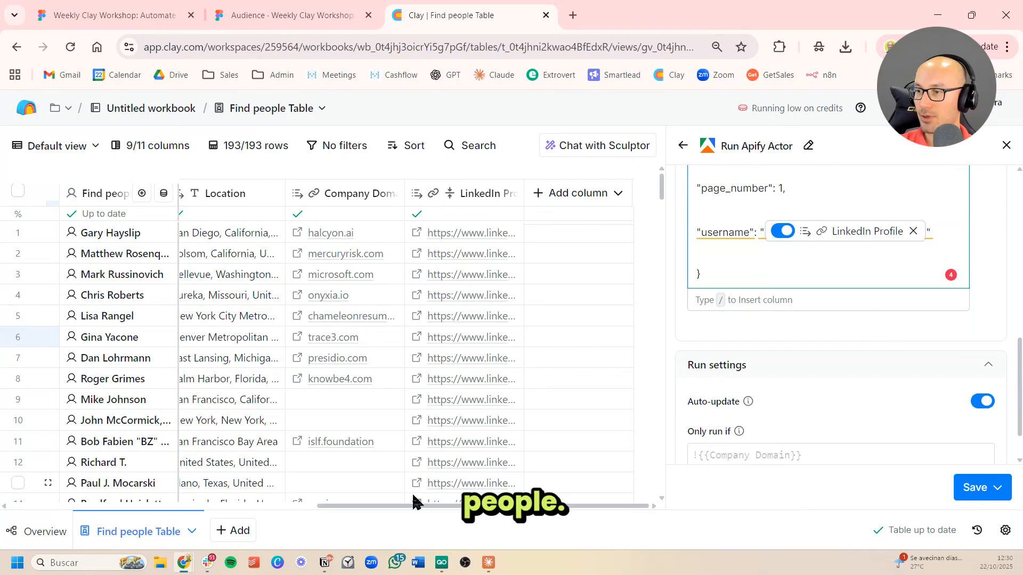
scroll(951, 382, "down", 1)
left_click(994, 488)
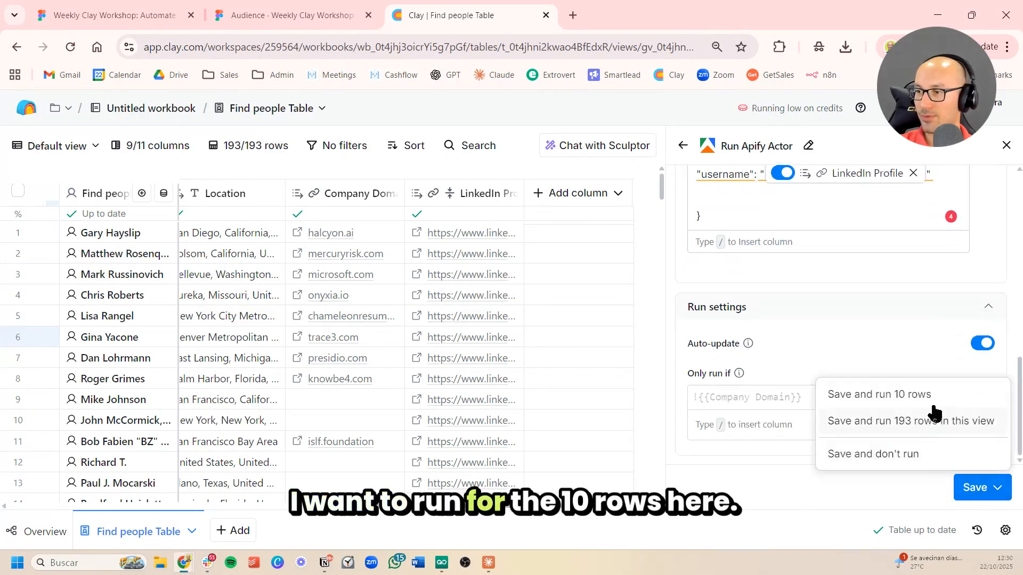
left_click(934, 393)
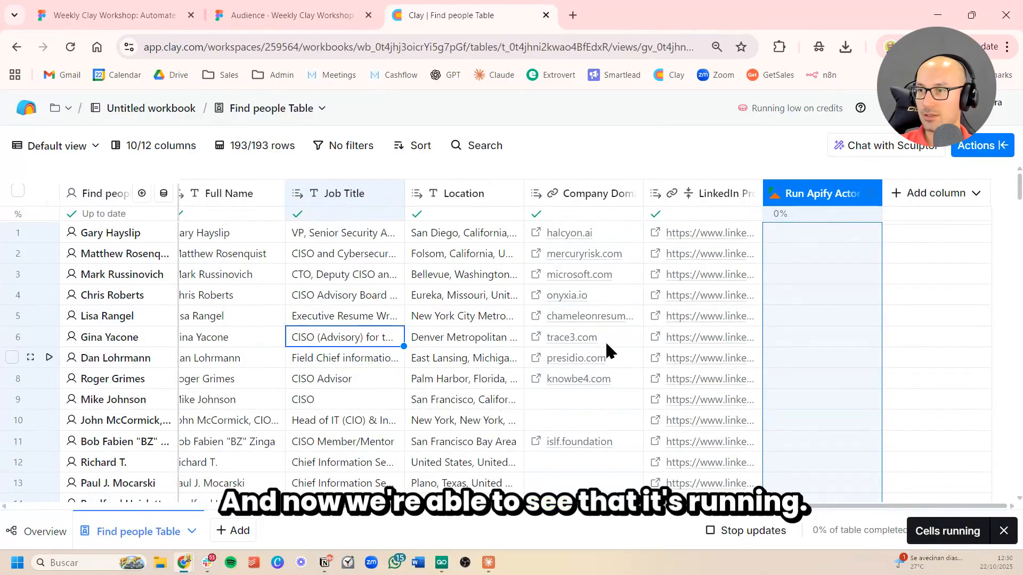
left_click(533, 323)
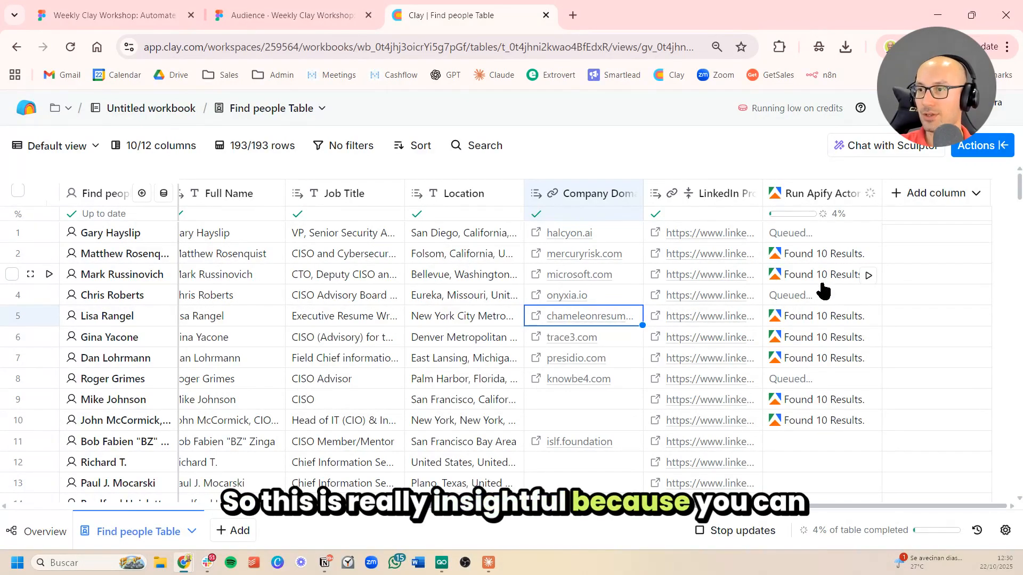
Inspect the third row's Apify results, expanding the first post and its Posted At details to check the date.
left_click(821, 282)
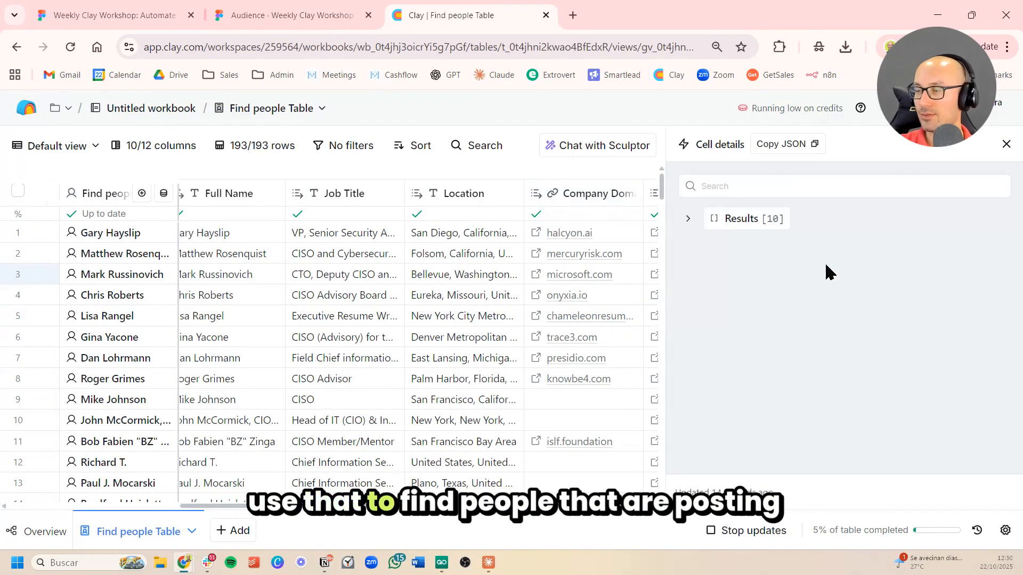
left_click(748, 219)
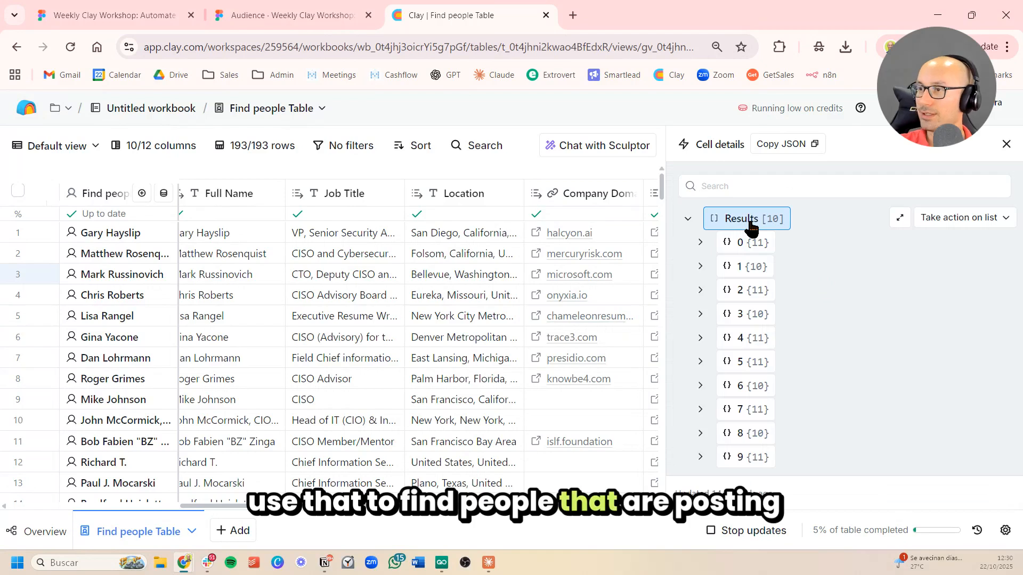
left_click(748, 244)
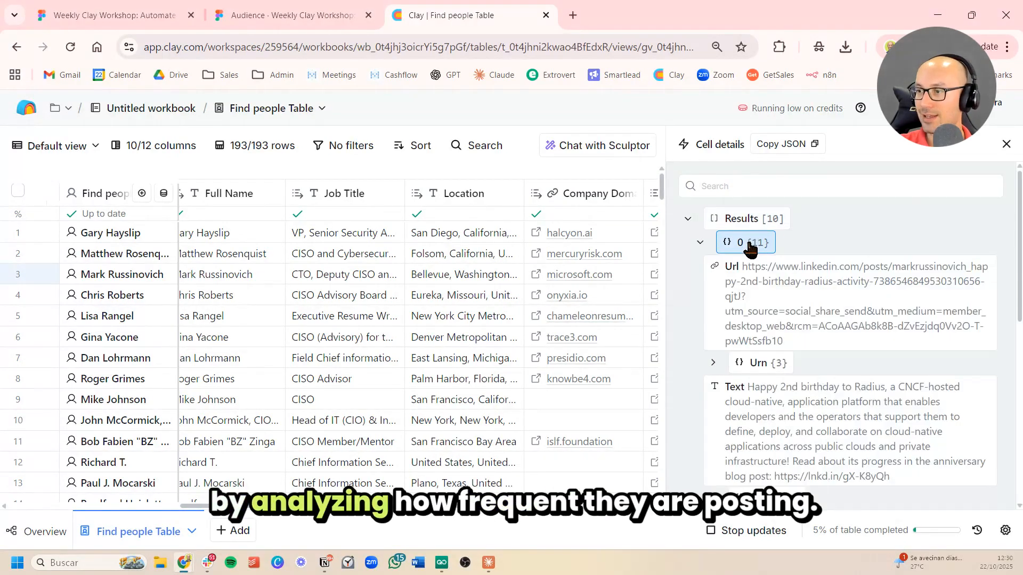
scroll(853, 298, "down", 5)
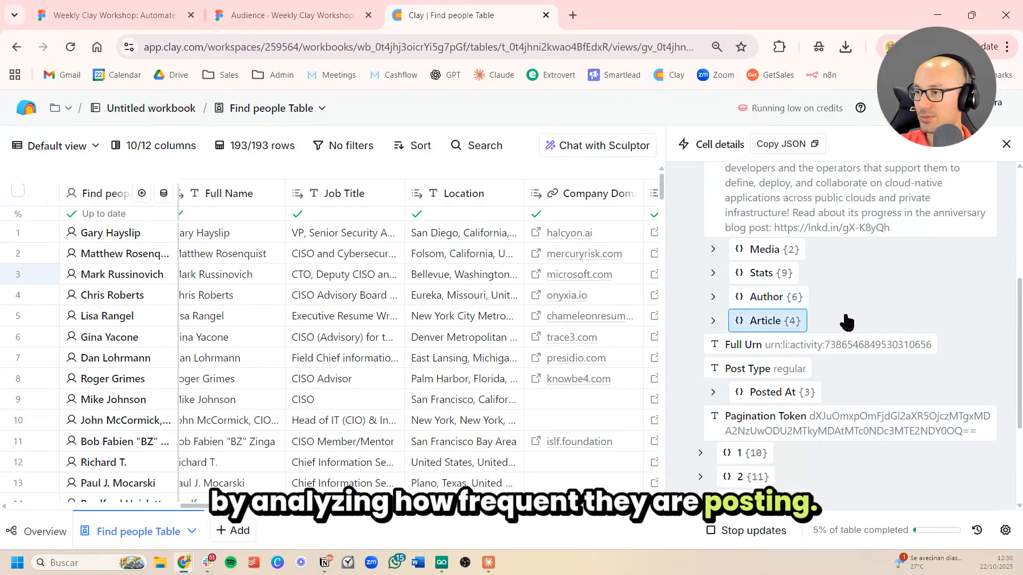
left_click(826, 392)
scroll(810, 299, "down", 3)
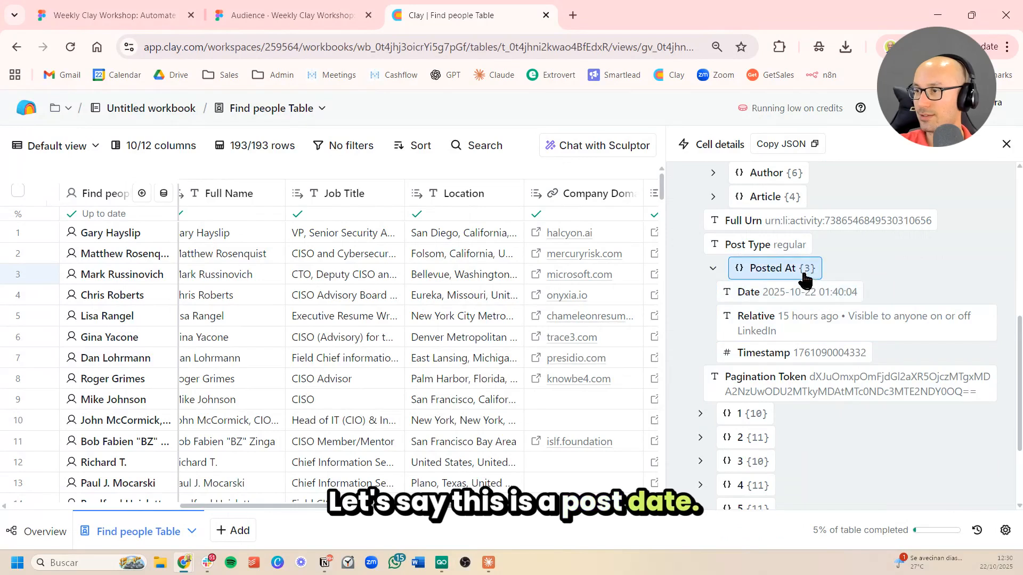
mouse_move(789, 298)
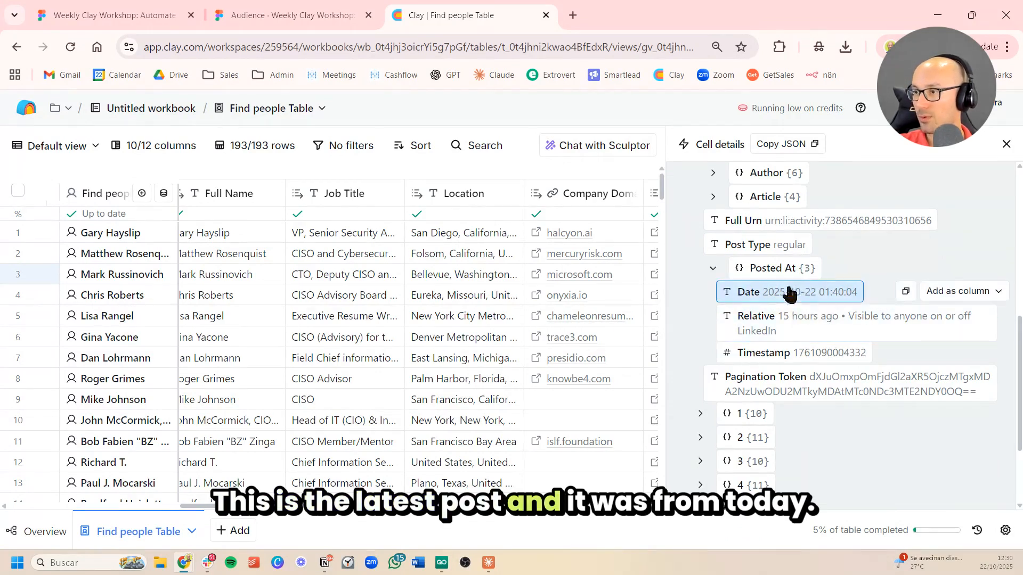
Expand the last post in the third row's Apify results and its Posted At details to check the date, and close the cell details.
scroll(793, 313, "down", 3)
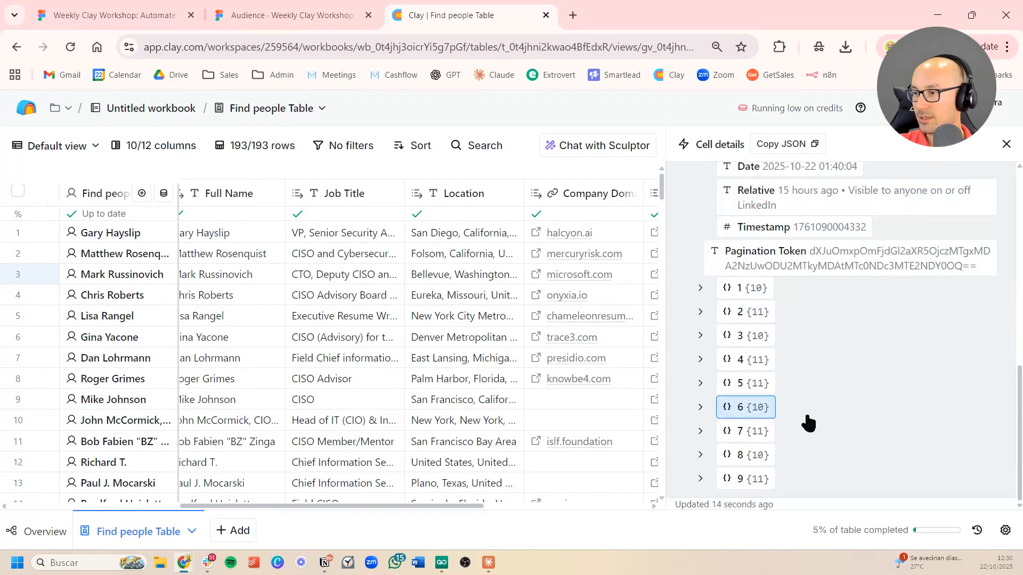
left_click(757, 486)
scroll(847, 421, "down", 7)
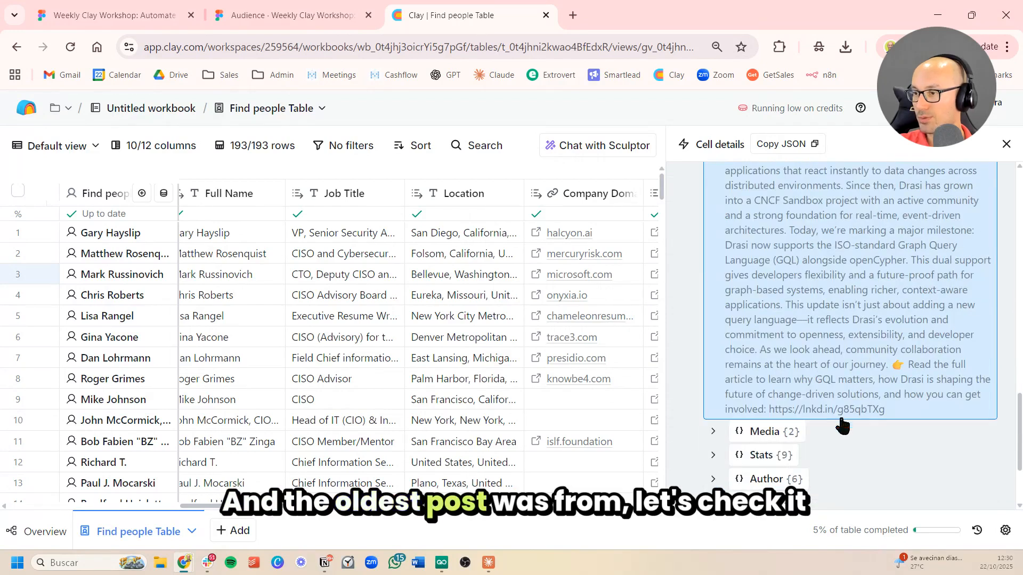
left_click(765, 454)
scroll(857, 381, "down", 3)
scroll(840, 352, "up", 1)
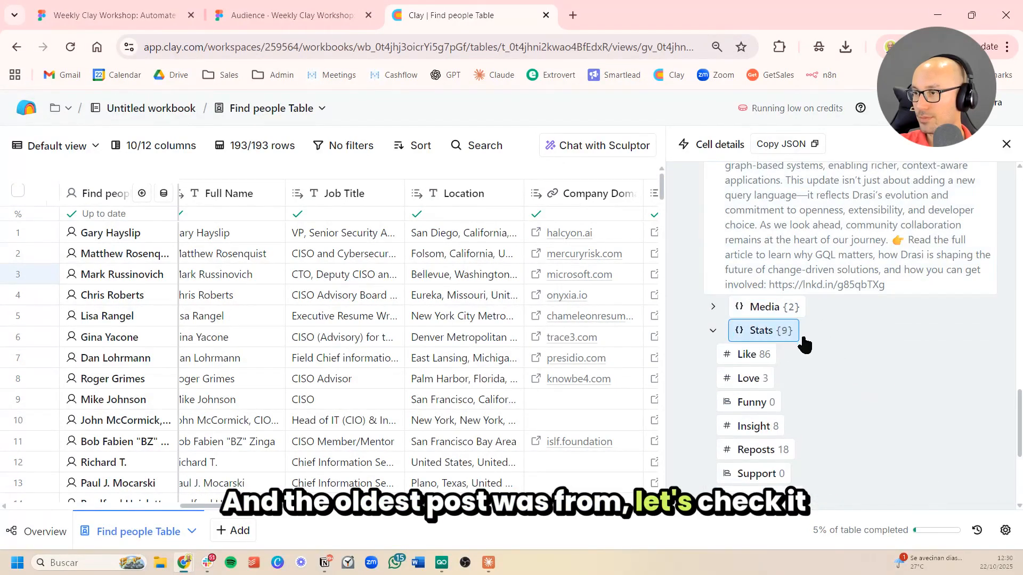
left_click(820, 332)
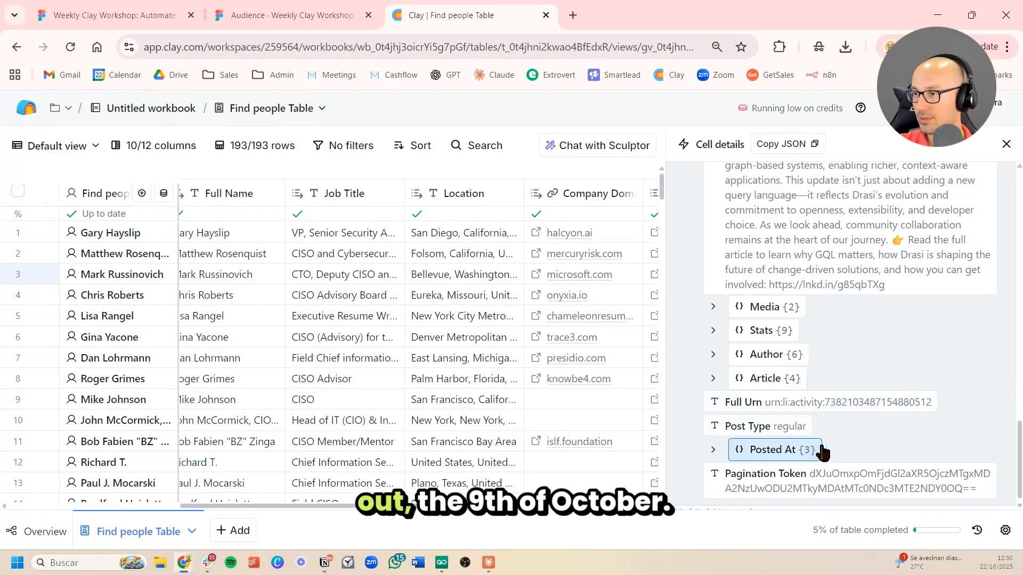
left_click(772, 449)
scroll(874, 415, "down", 2)
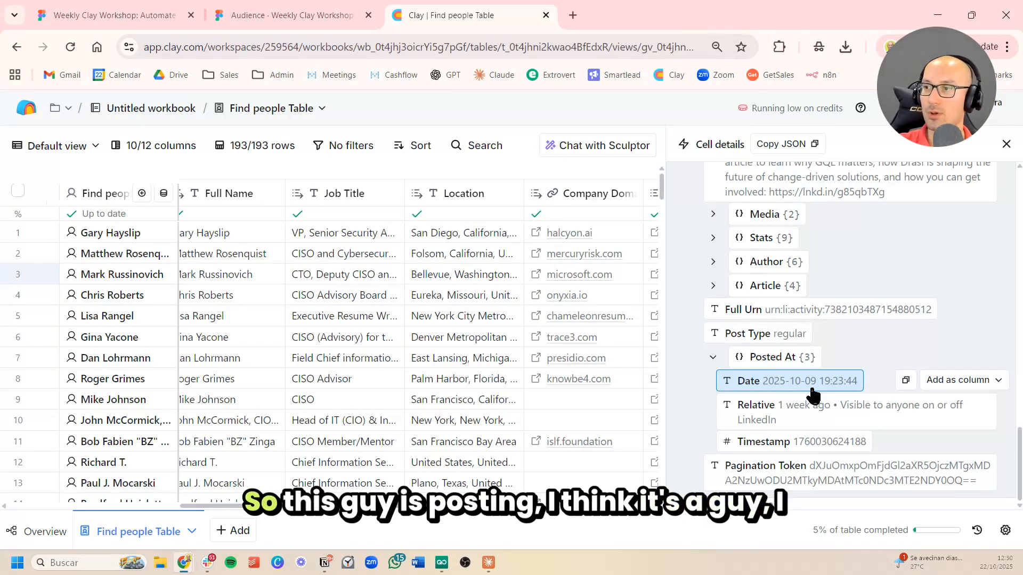
scroll(856, 308, "down", 5)
scroll(855, 302, "up", 10)
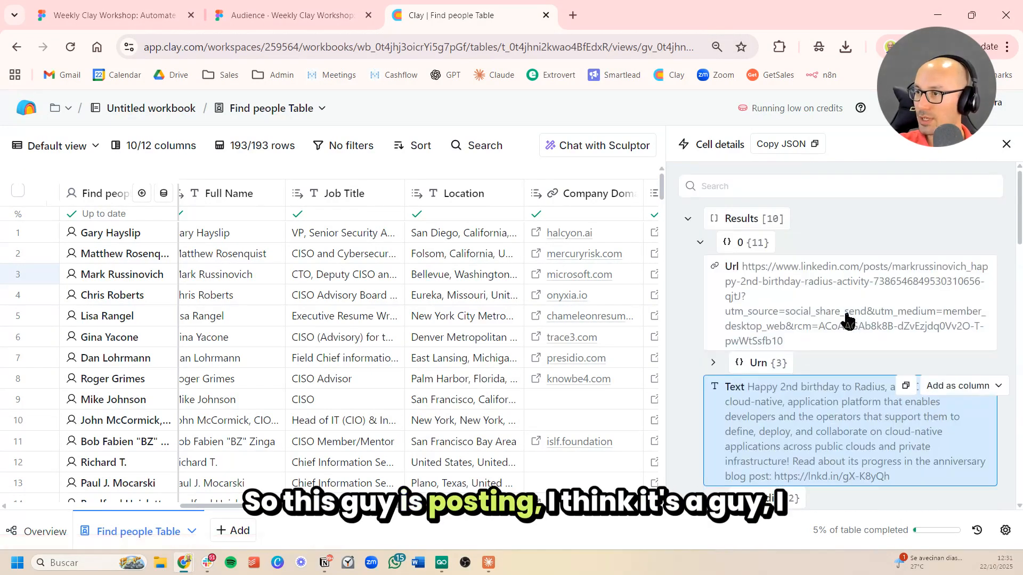
left_click(1004, 144)
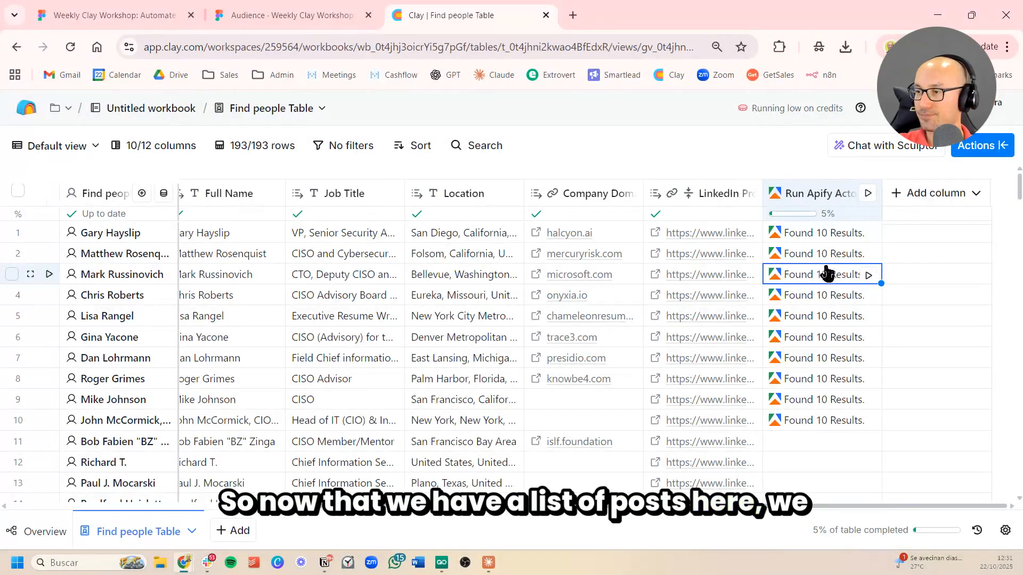
Run the Apify actor on individual additional rows: rows 11 to 18 and row 20.
scroll(831, 373, "down", 3)
left_click(869, 318)
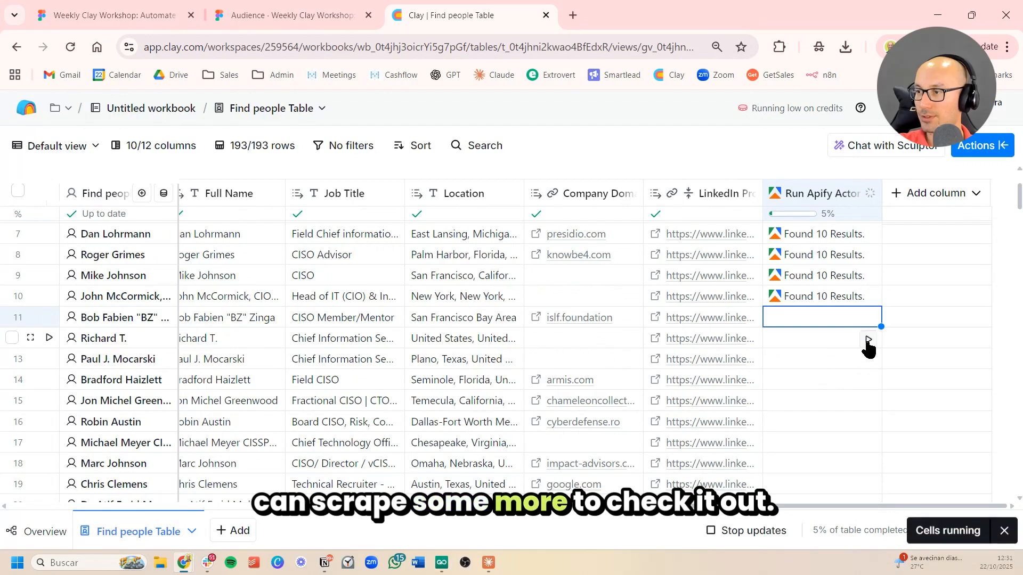
left_click(869, 339)
left_click(868, 360)
left_click(869, 381)
left_click(869, 401)
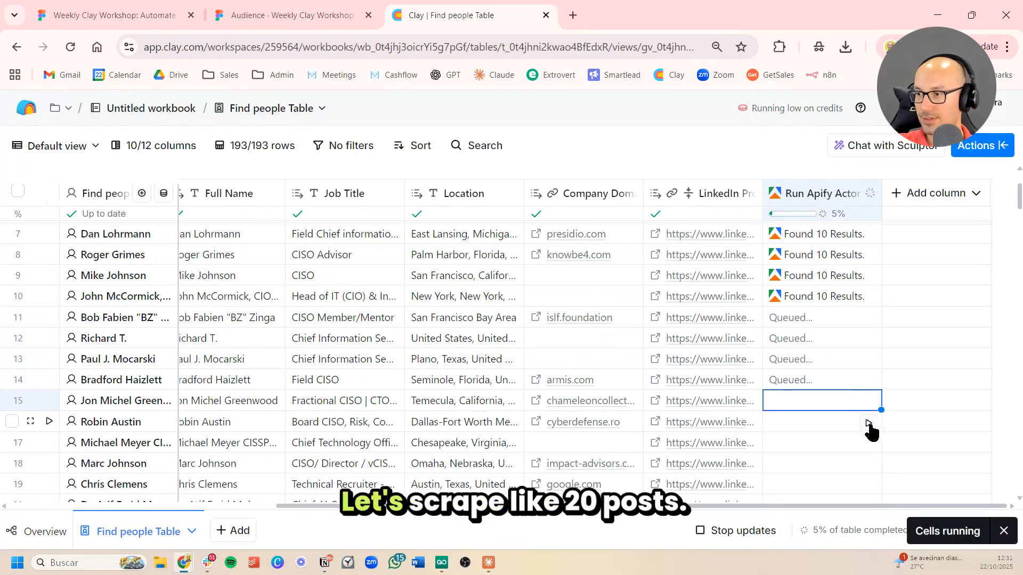
left_click(868, 422)
left_click(868, 443)
left_click(870, 463)
scroll(870, 436, "down", 3)
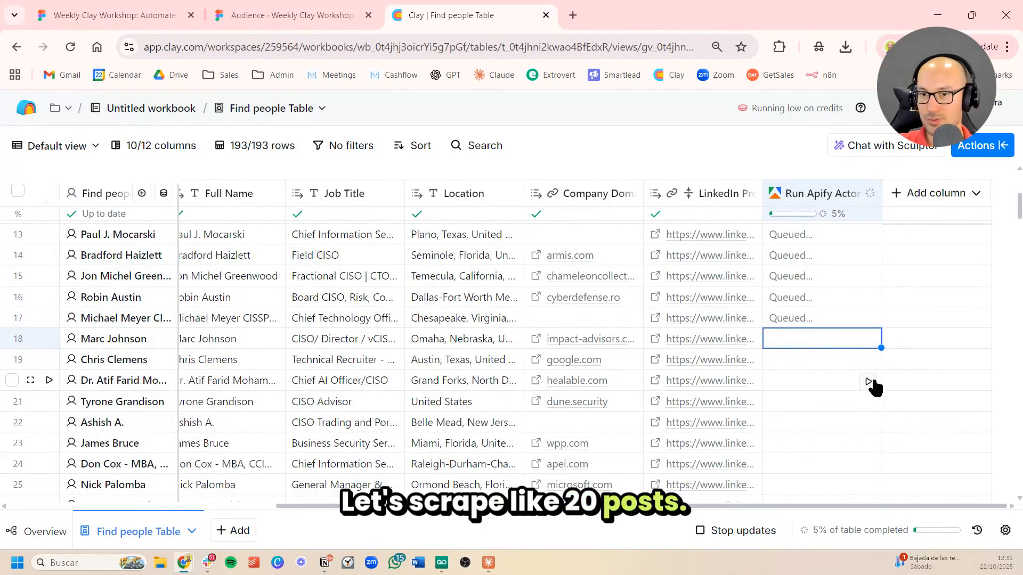
left_click(868, 382)
Examine the setup for writing the second row's results to another table, including method, extra columns and run settings, and close it without saving.
scroll(906, 346, "up", 6)
left_click(831, 263)
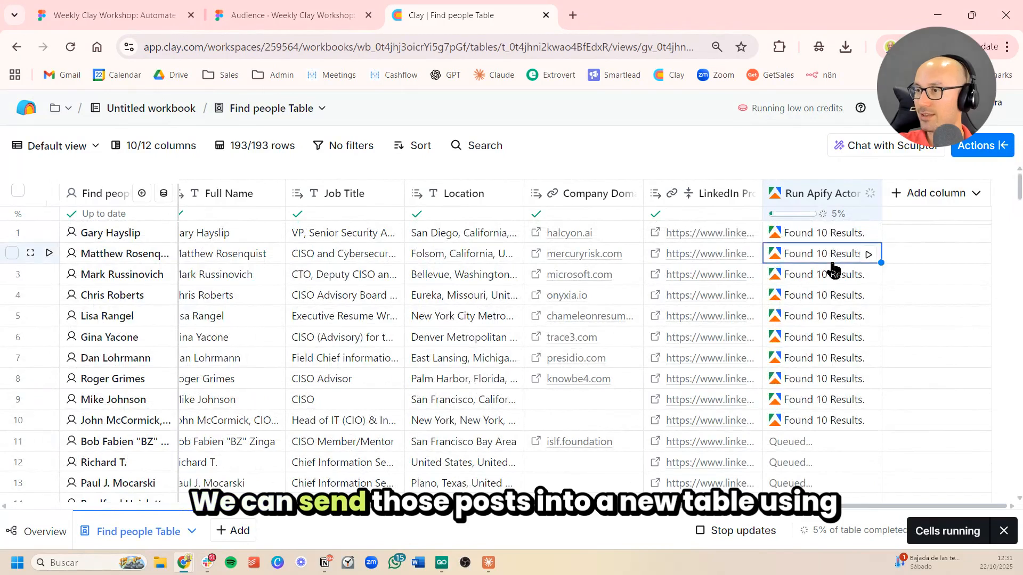
left_click(832, 263)
left_click(953, 217)
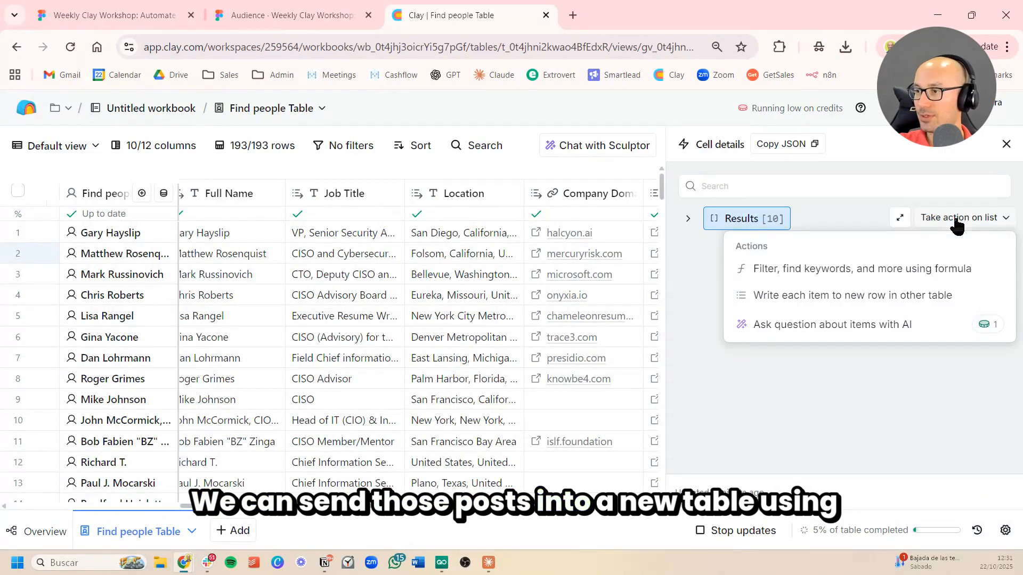
left_click(910, 298)
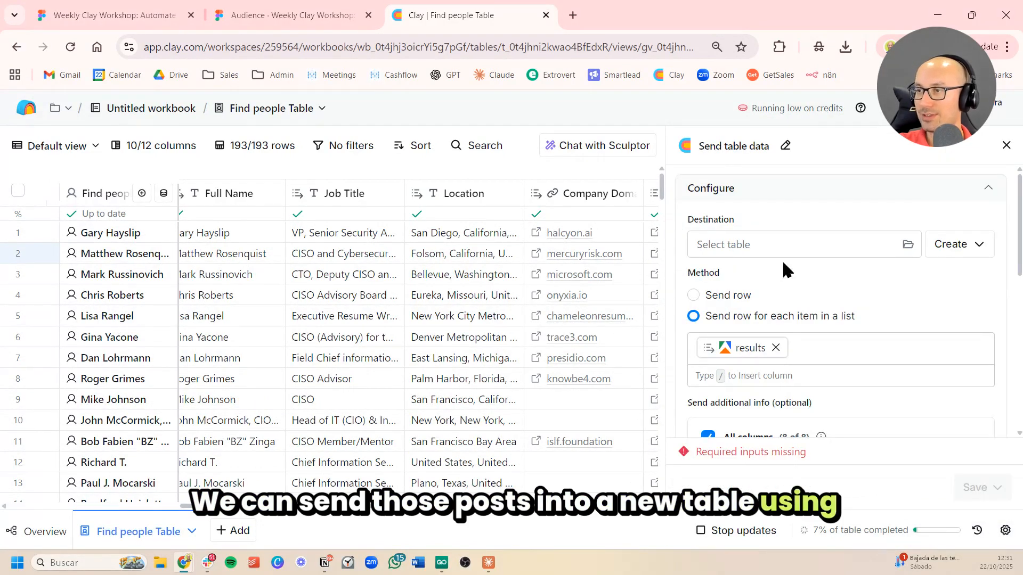
left_click_drag(704, 146, 764, 148)
left_click(777, 187)
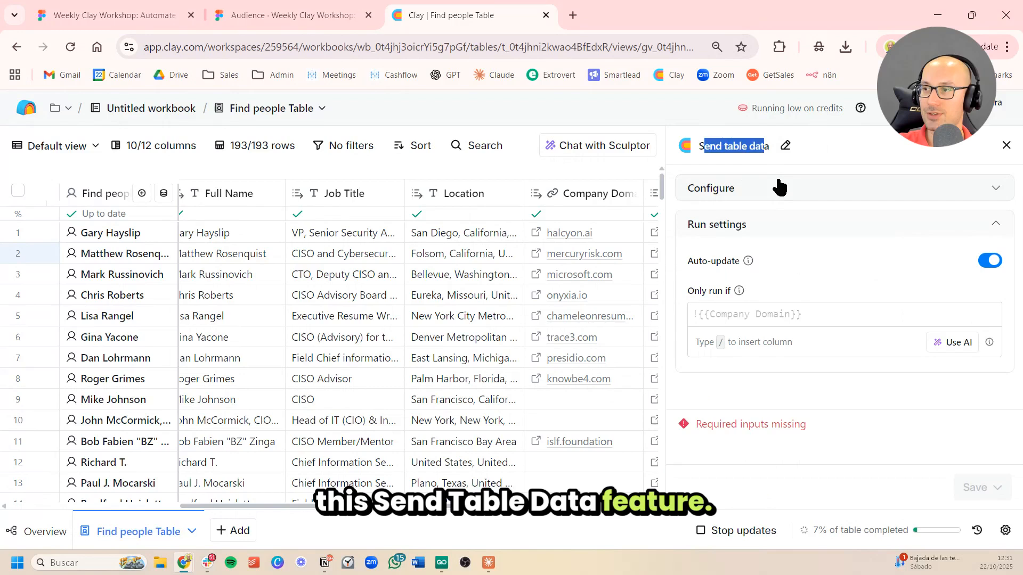
left_click(817, 196)
scroll(906, 277, "down", 5)
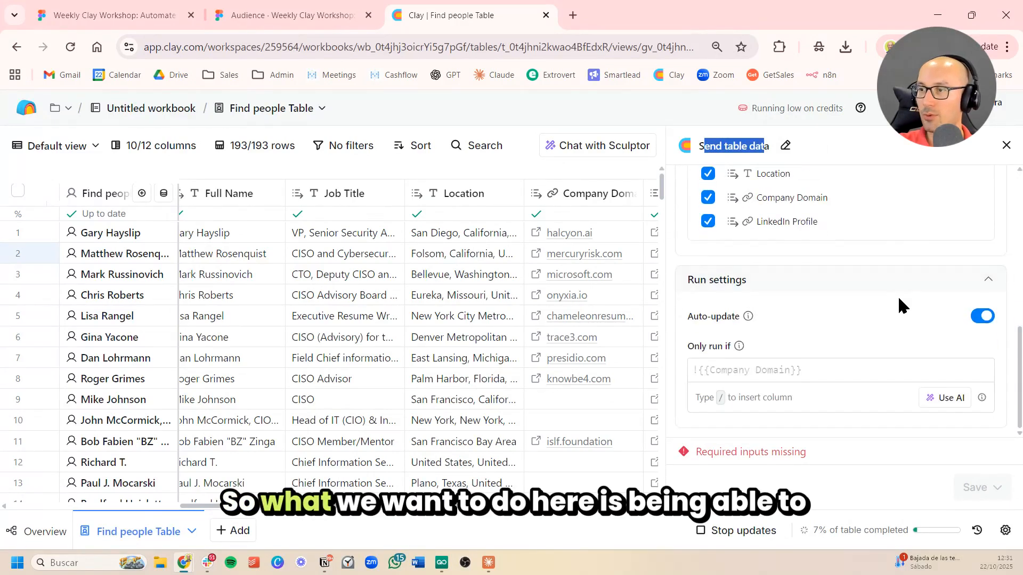
scroll(899, 304, "up", 5)
scroll(950, 388, "down", 5)
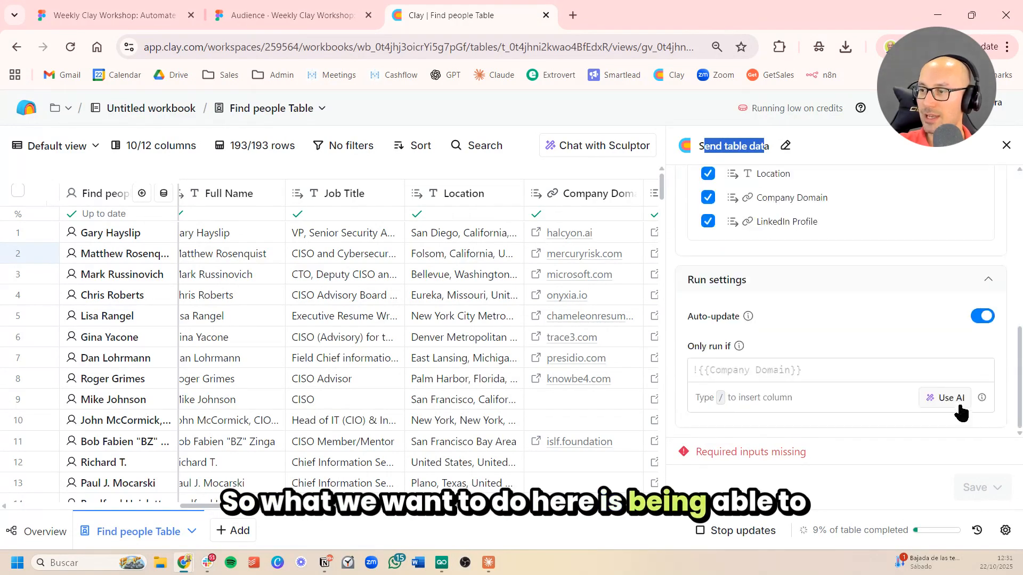
scroll(915, 354, "up", 5)
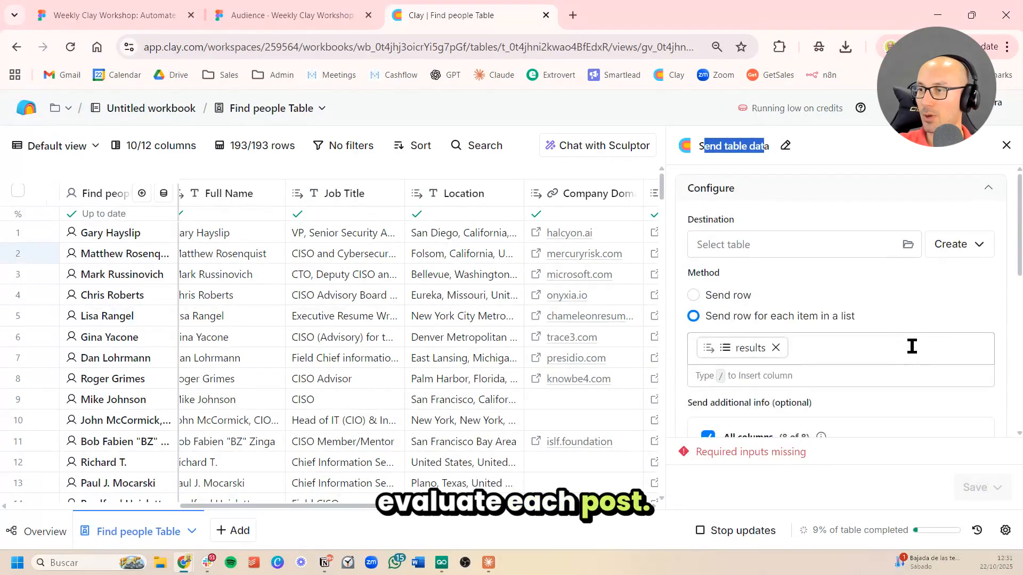
left_click(1005, 145)
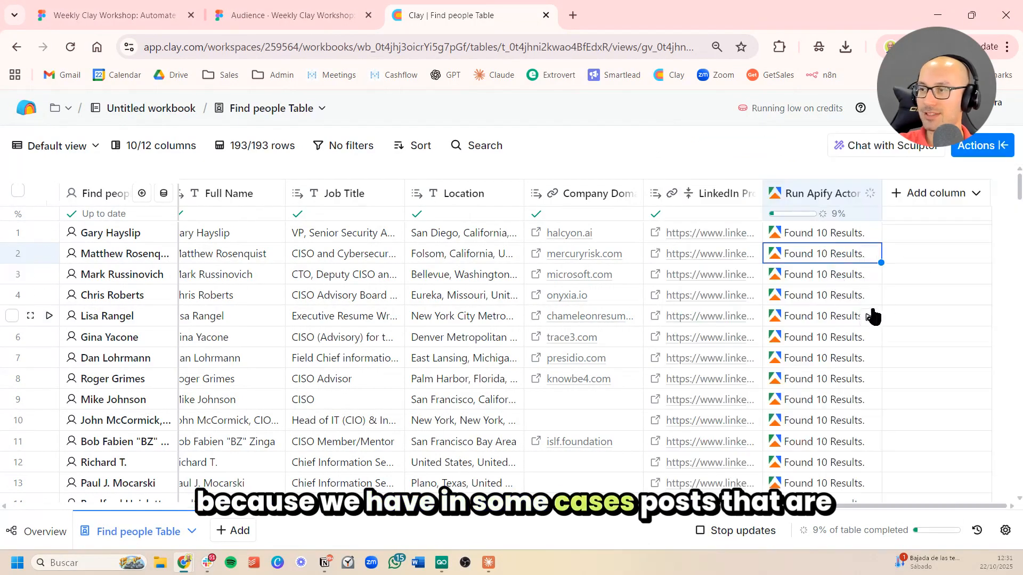
left_click(808, 305)
left_click(941, 225)
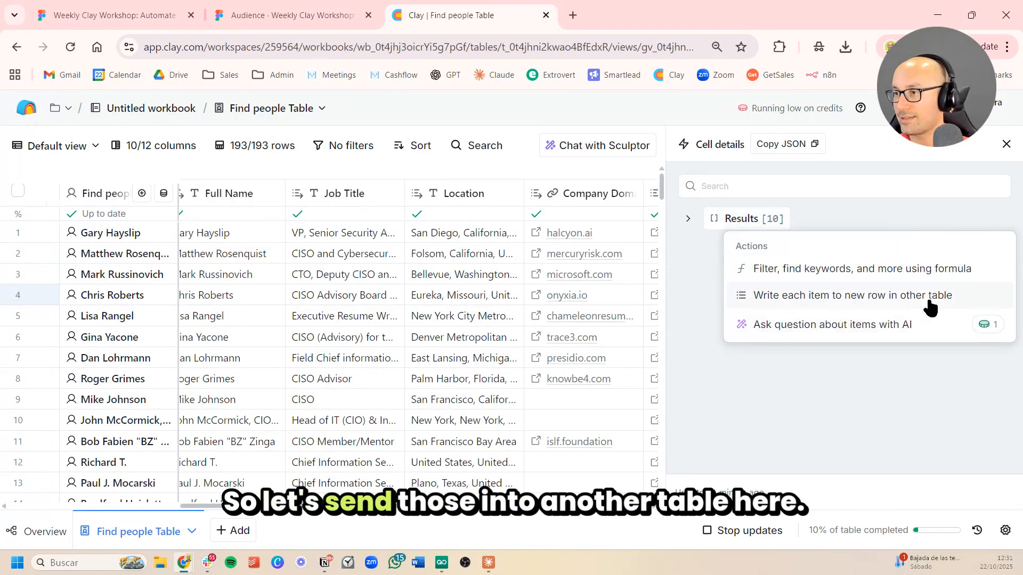
left_click(912, 297)
scroll(849, 305, "down", 5)
scroll(852, 389, "down", 2)
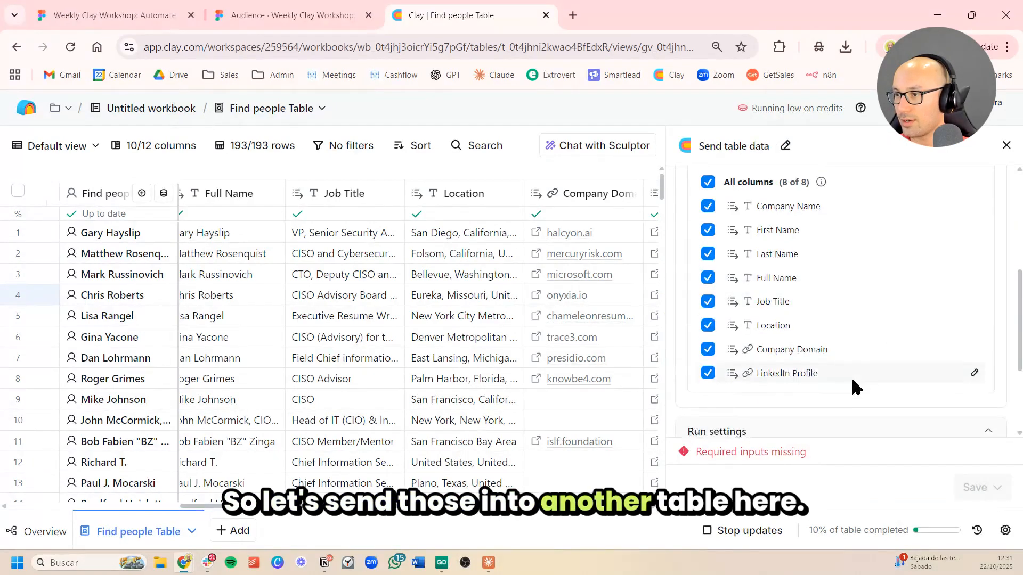
scroll(852, 388, "up", 4)
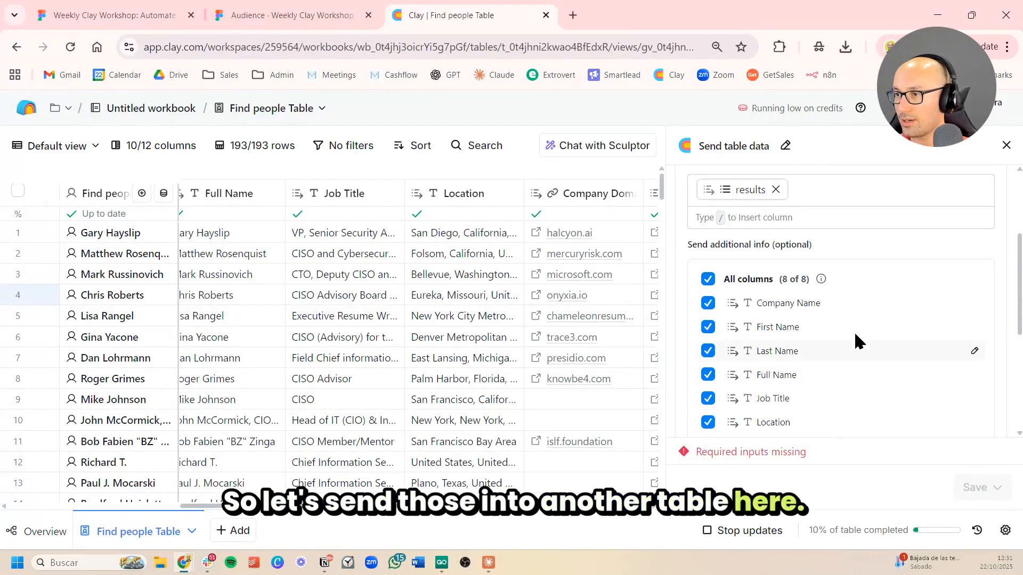
left_click(707, 279)
scroll(762, 320, "up", 2)
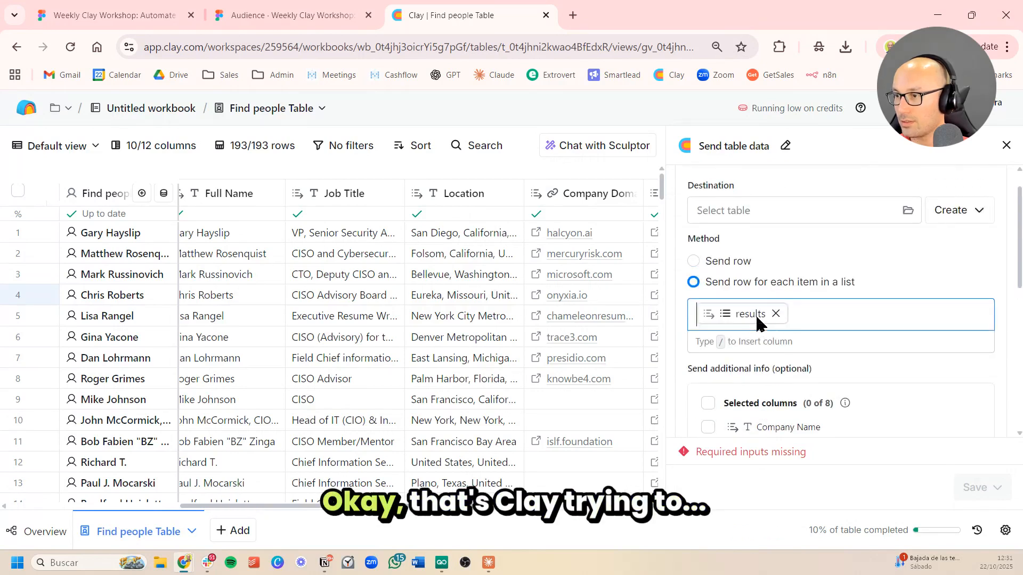
left_click(758, 319)
left_click(783, 452)
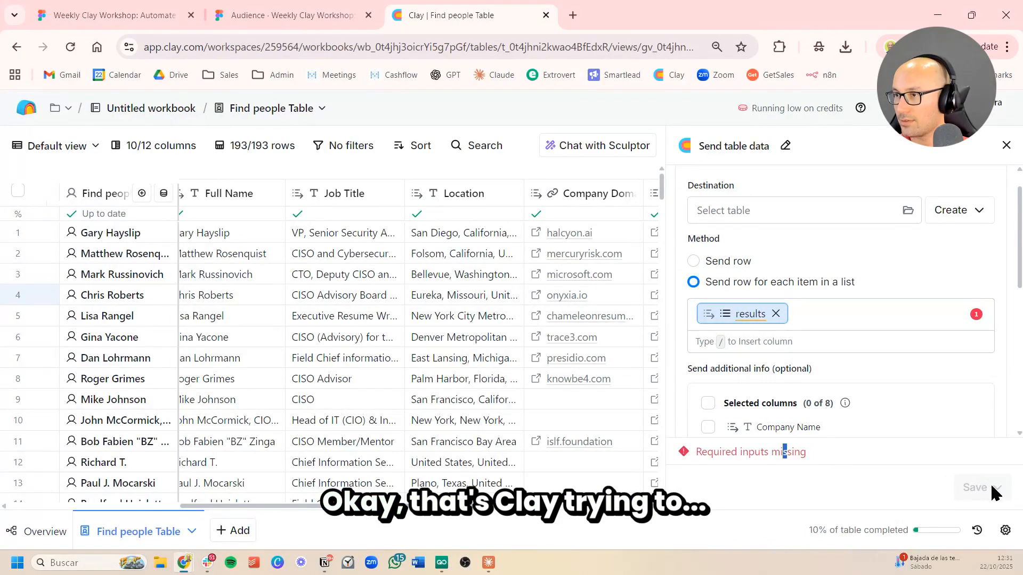
scroll(889, 356, "down", 6)
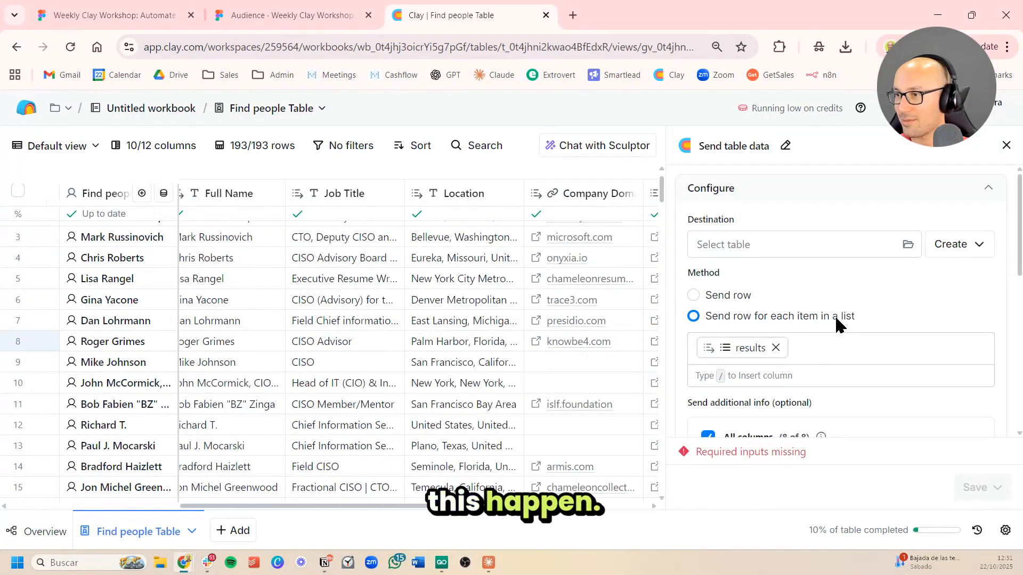
Reinsert the Apify results as the list to send row by row, and create a new table as the destination.
left_click(775, 348)
type("/")
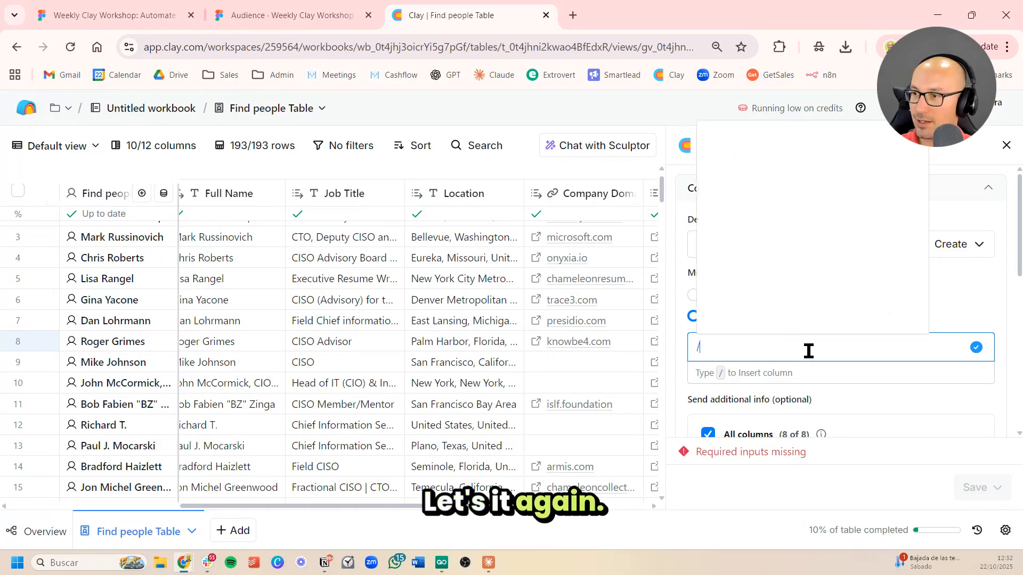
left_click(826, 327)
left_click(854, 324)
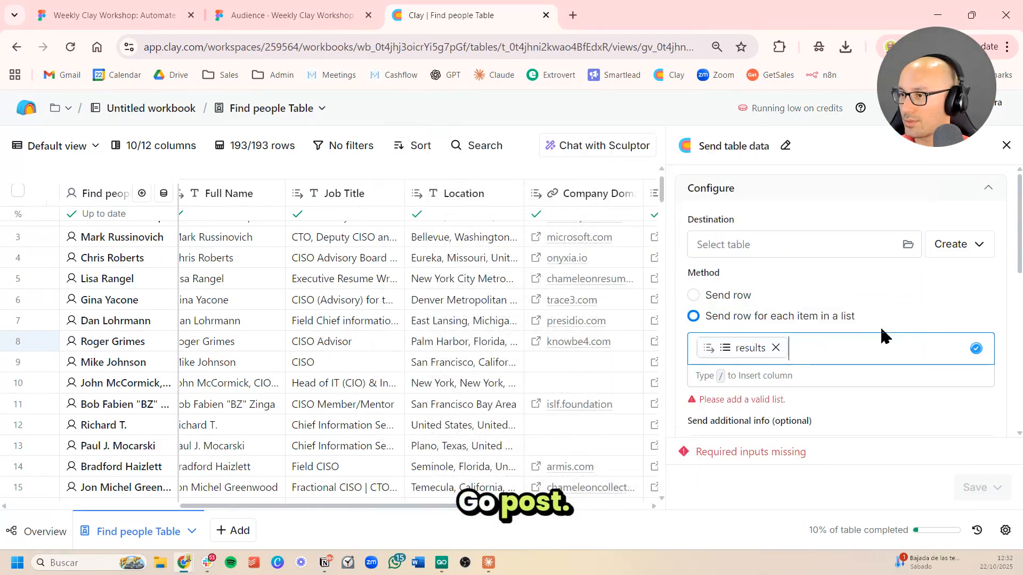
left_click(945, 247)
left_click(921, 278)
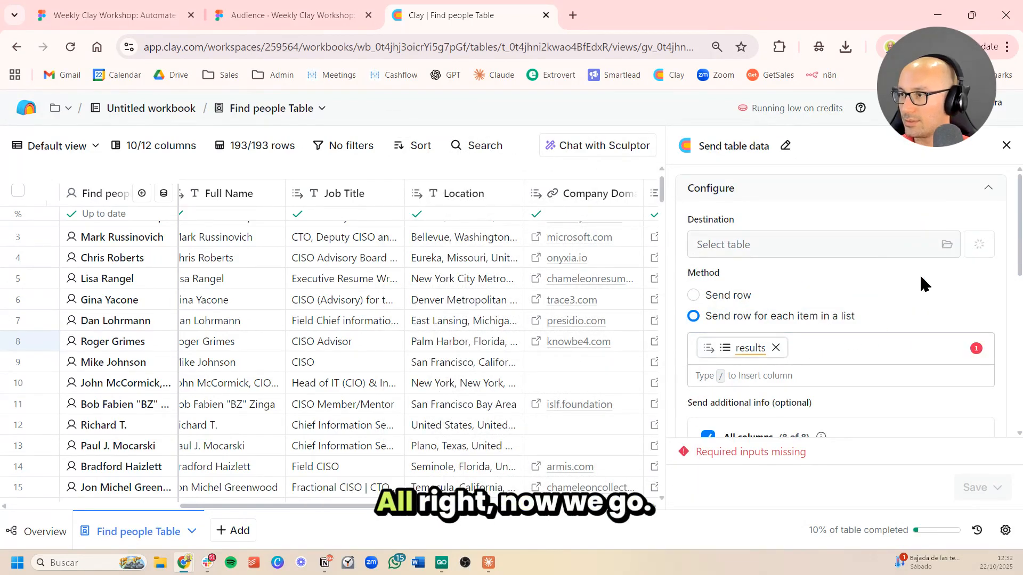
Keep all eight additional columns included, and save and run the Send table data column on all 193 rows in this view.
scroll(895, 277, "down", 3)
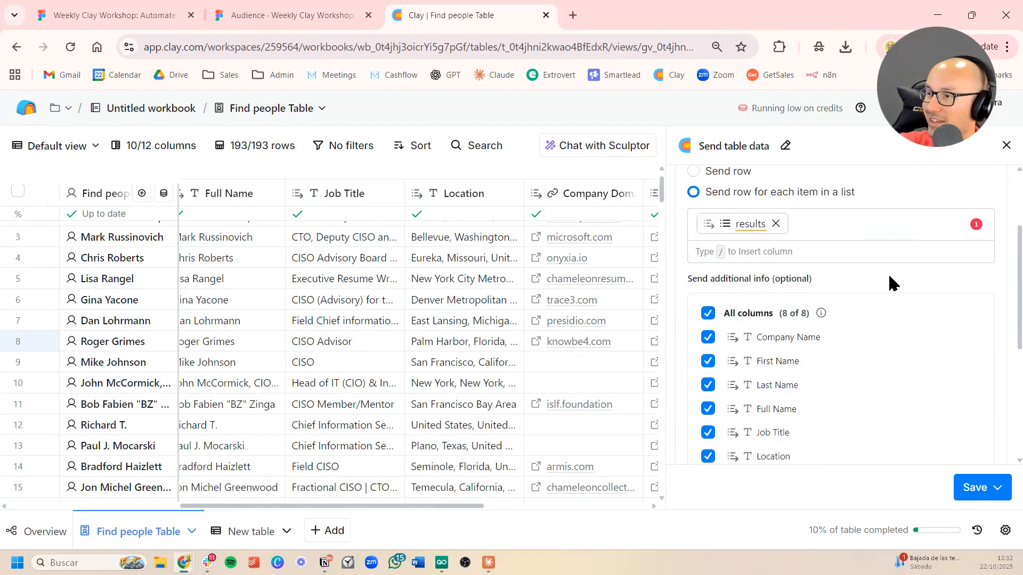
scroll(879, 320, "down", 5)
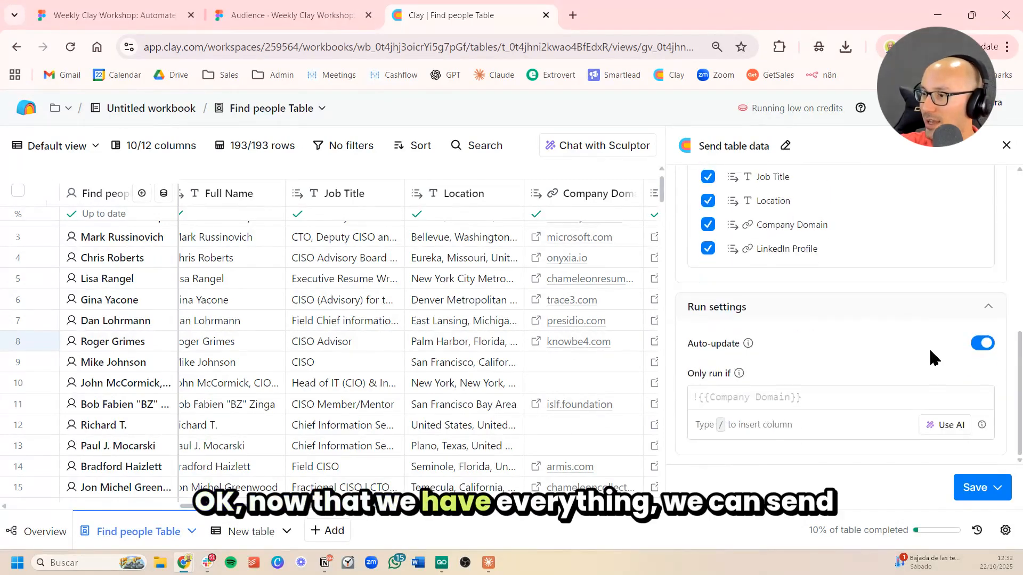
left_click(992, 489)
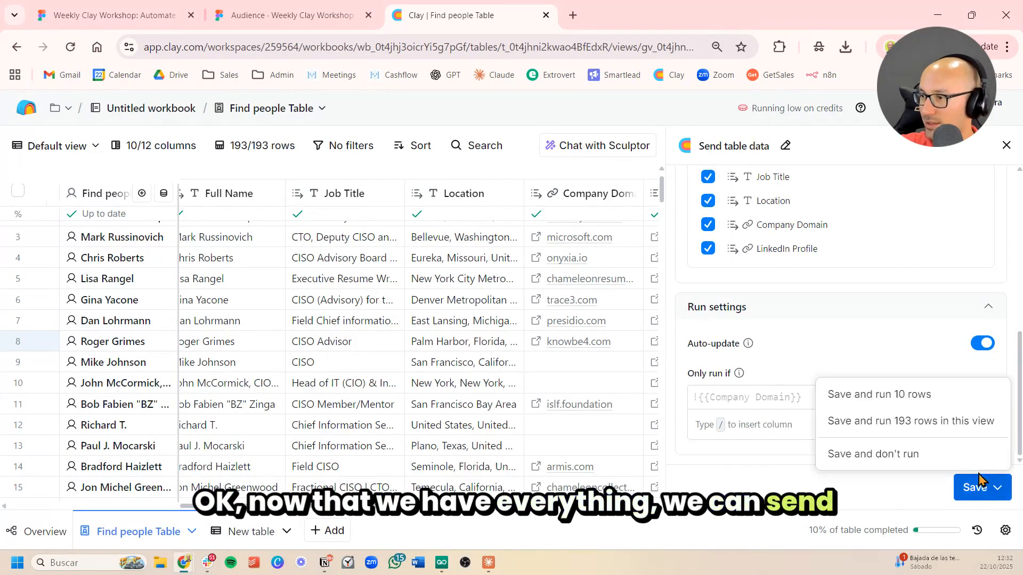
left_click(939, 422)
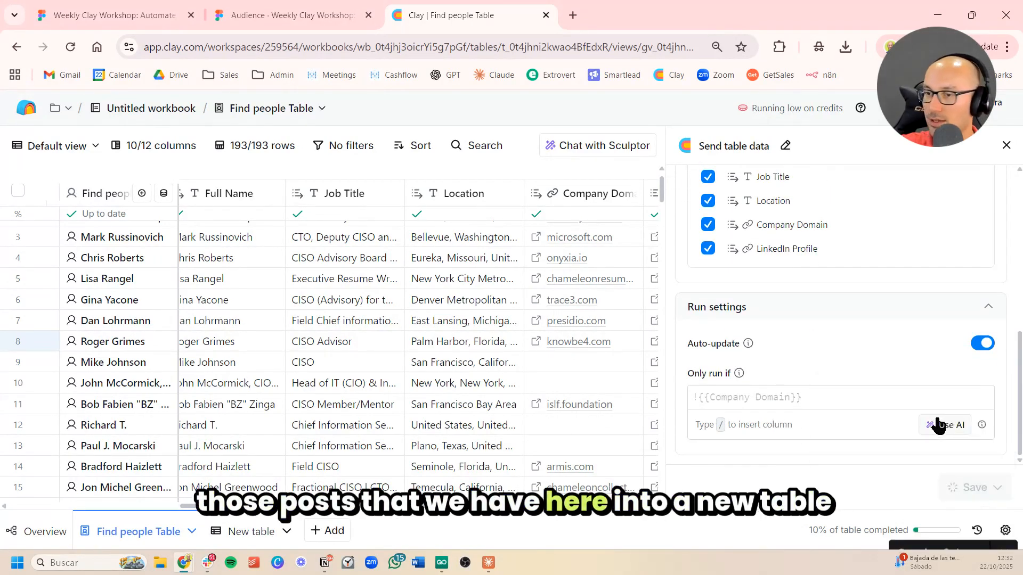
Open the new table, view the first row's cell details, and add the post's Text field as a new column named Text.
left_click(245, 530)
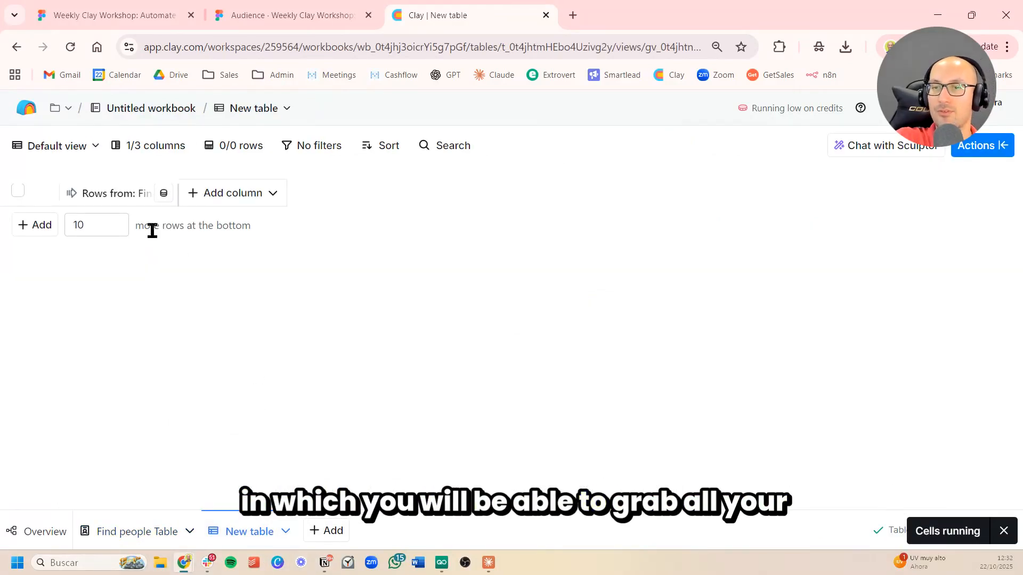
left_click(110, 232)
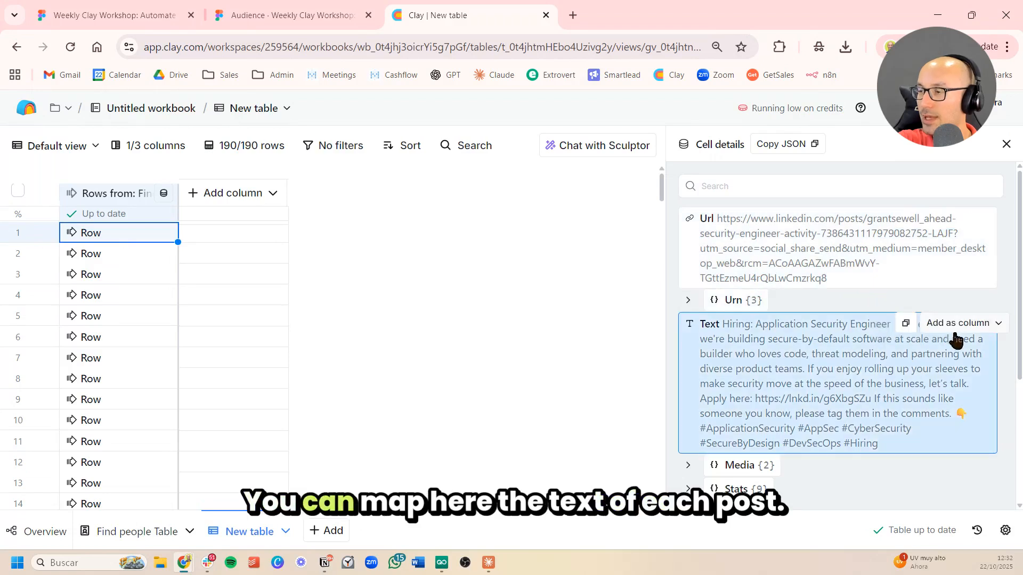
left_click(958, 326)
left_click(974, 375)
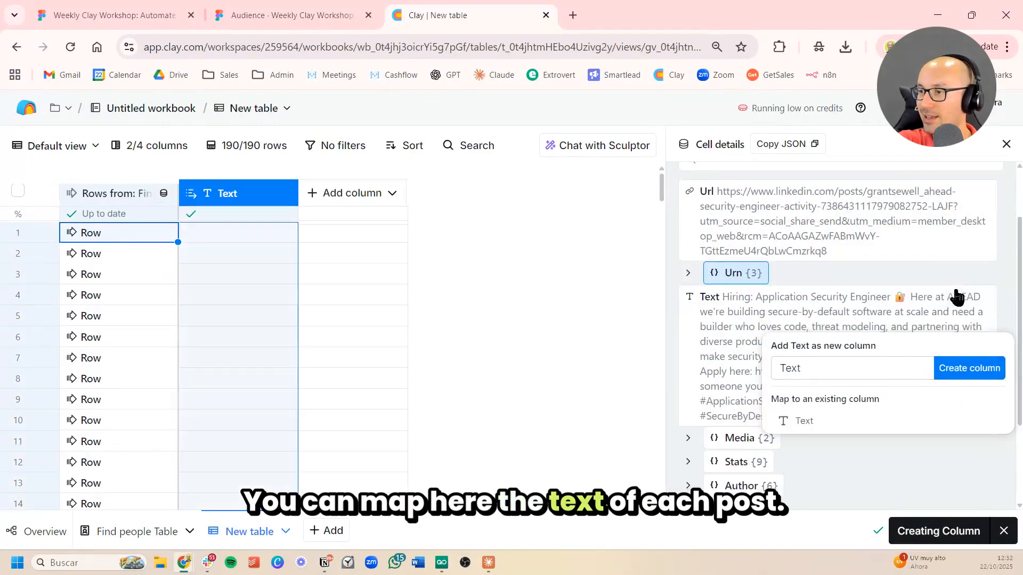
scroll(937, 309, "down", 4)
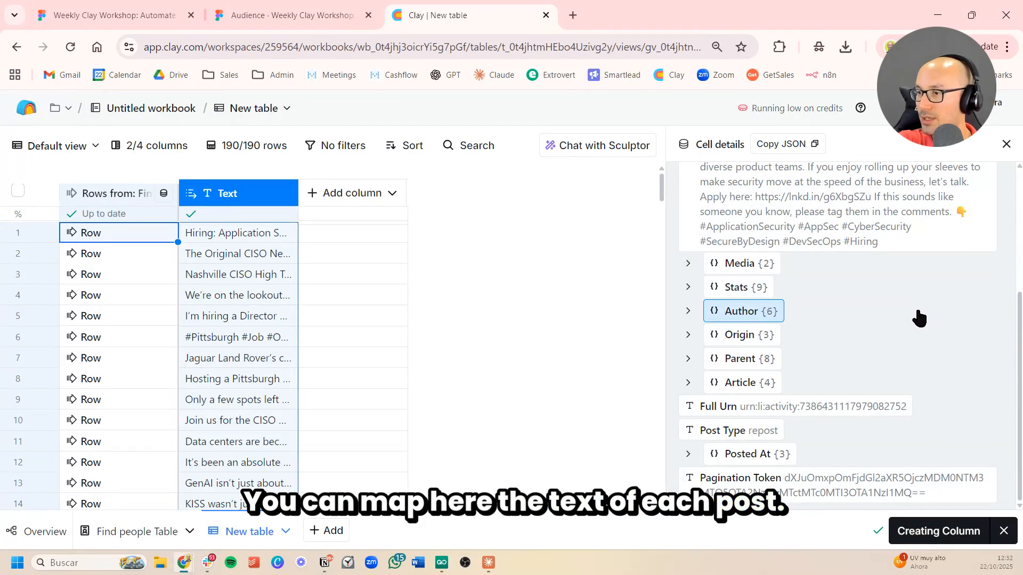
Expand the first post's Stats and add its Total Reactions value as a new column named Total Reactions.
left_click(896, 294)
scroll(874, 346, "down", 3)
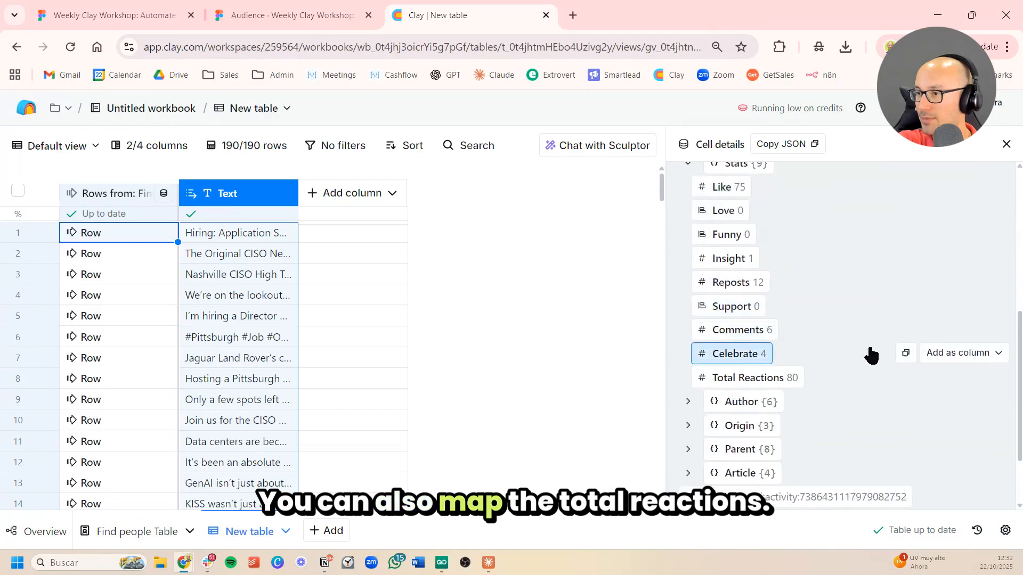
left_click(956, 377)
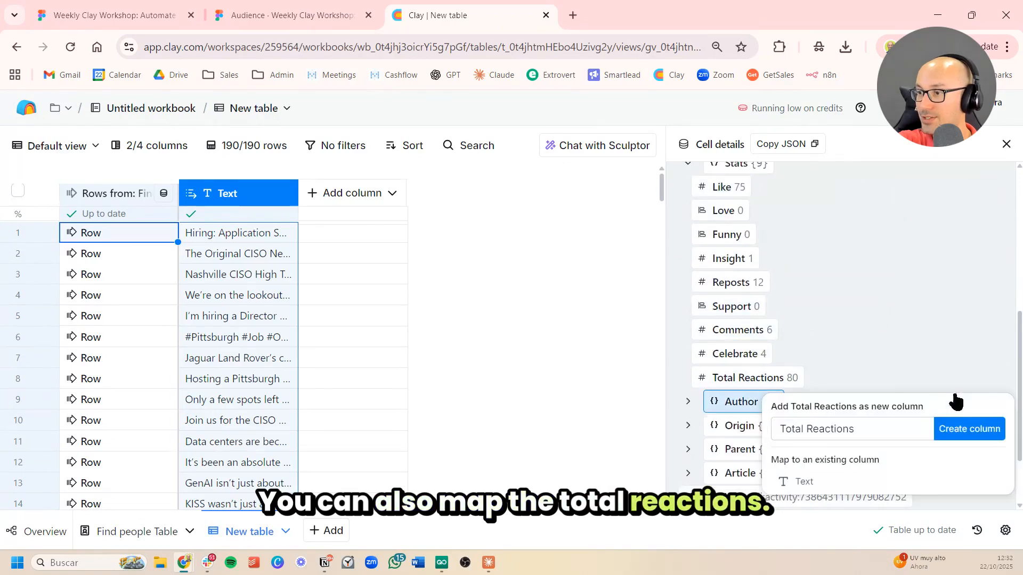
left_click(947, 433)
Add the Post Type field as a new column named Post Type, and close the cell details.
scroll(885, 299, "down", 2)
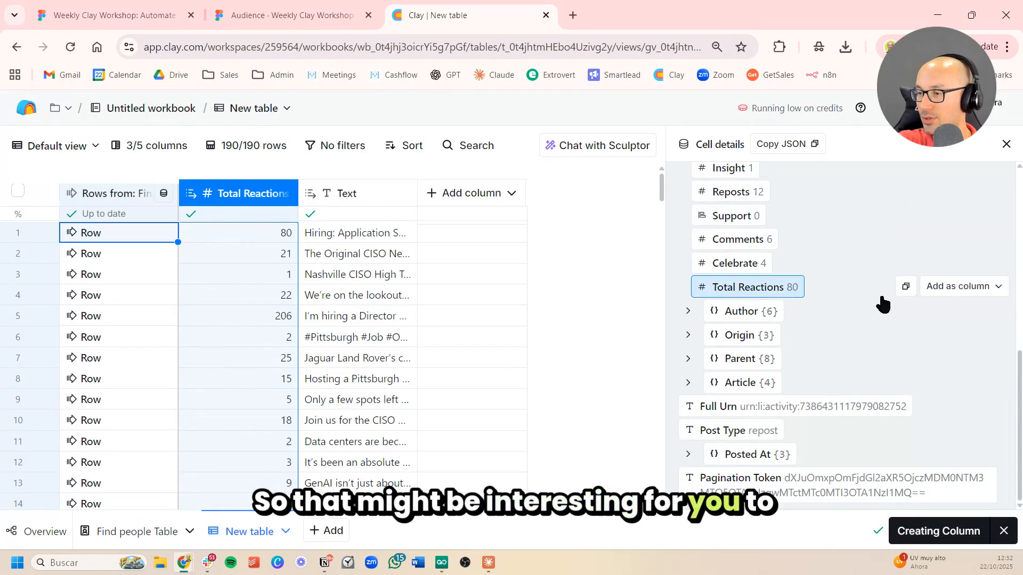
left_click(958, 431)
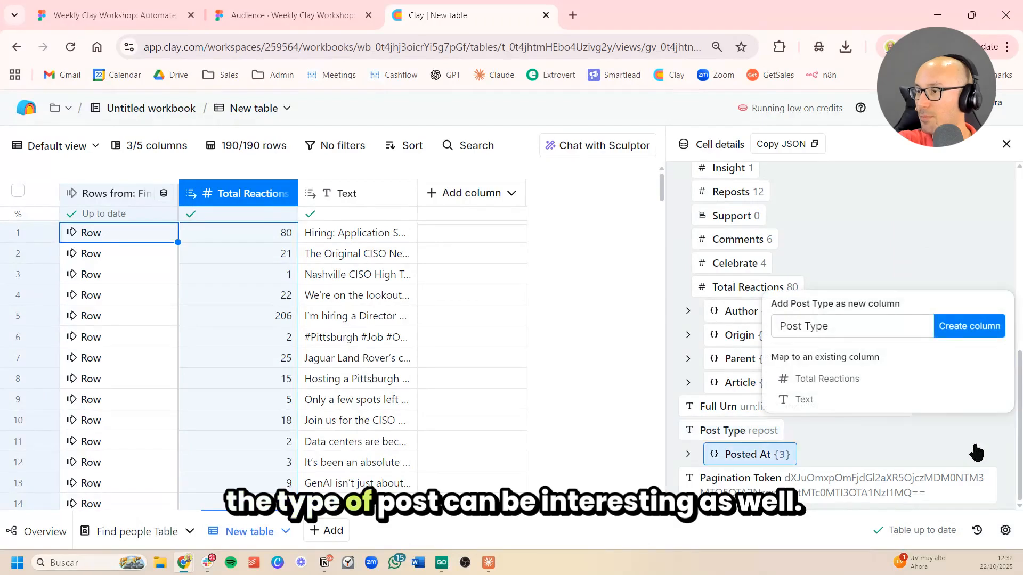
left_click(980, 326)
scroll(869, 266, "up", 5)
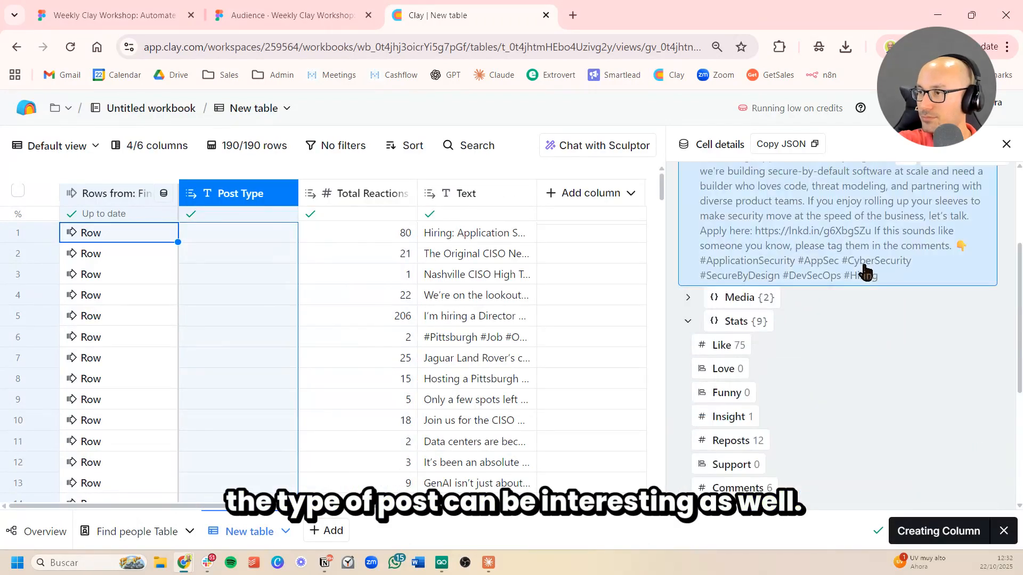
scroll(864, 271, "up", 3)
left_click(1006, 143)
Narrow the Post Type column to about half its width.
left_click(466, 337)
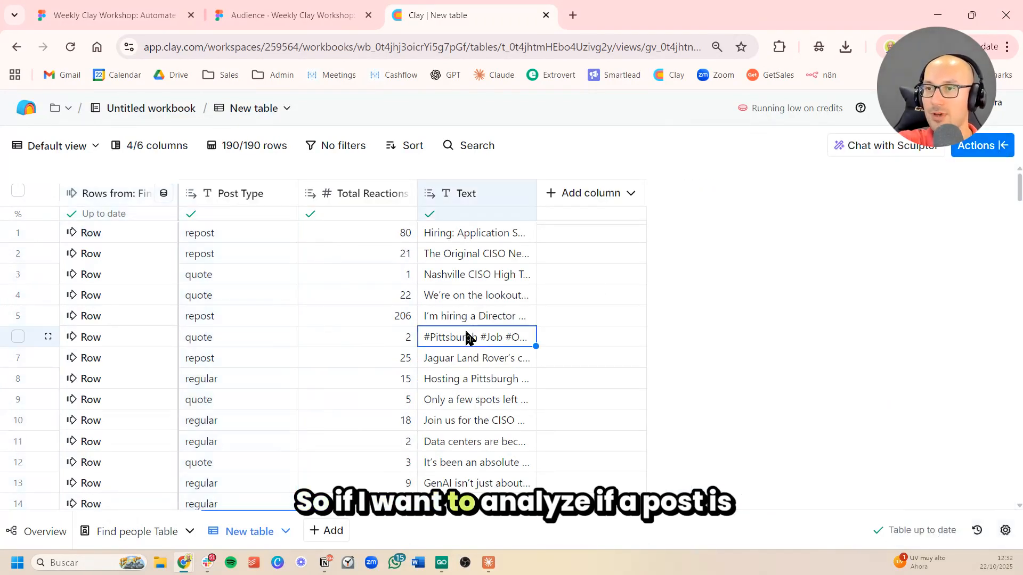
left_click(291, 192)
left_click(300, 193)
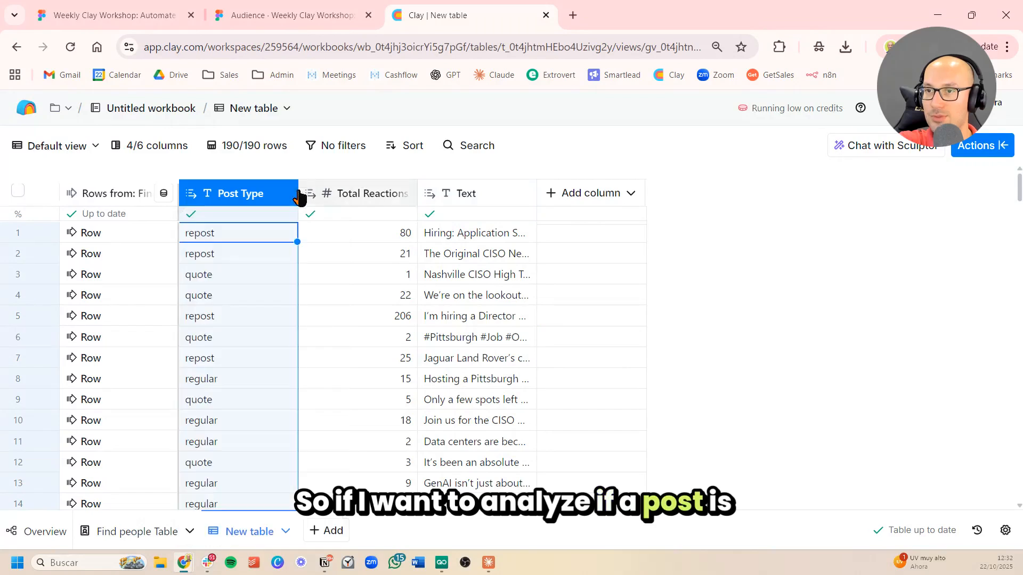
left_click_drag(300, 197, 240, 198)
left_click(423, 297)
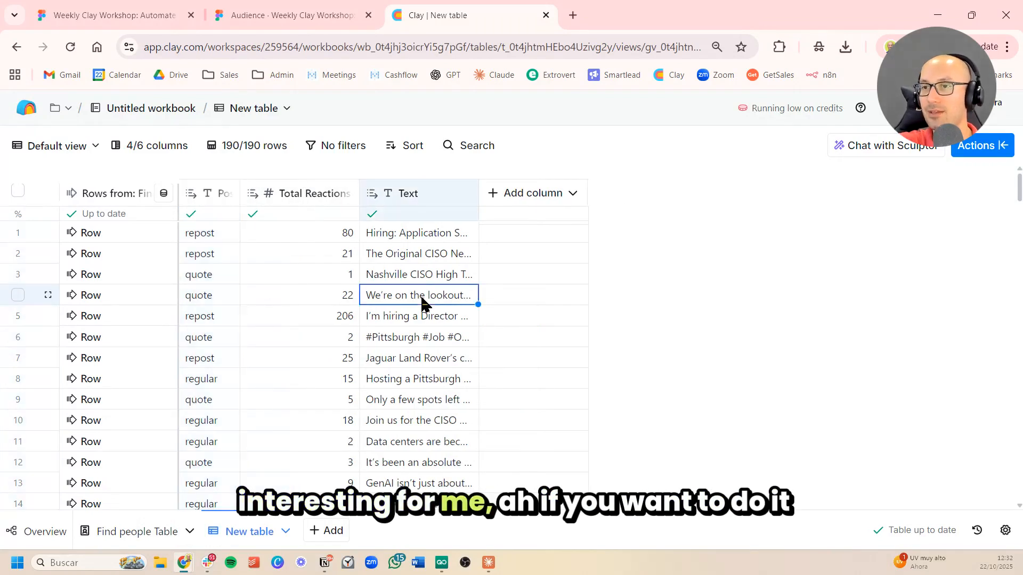
Open the first row's post text in the expanded view, read through it and close it.
left_click(414, 234)
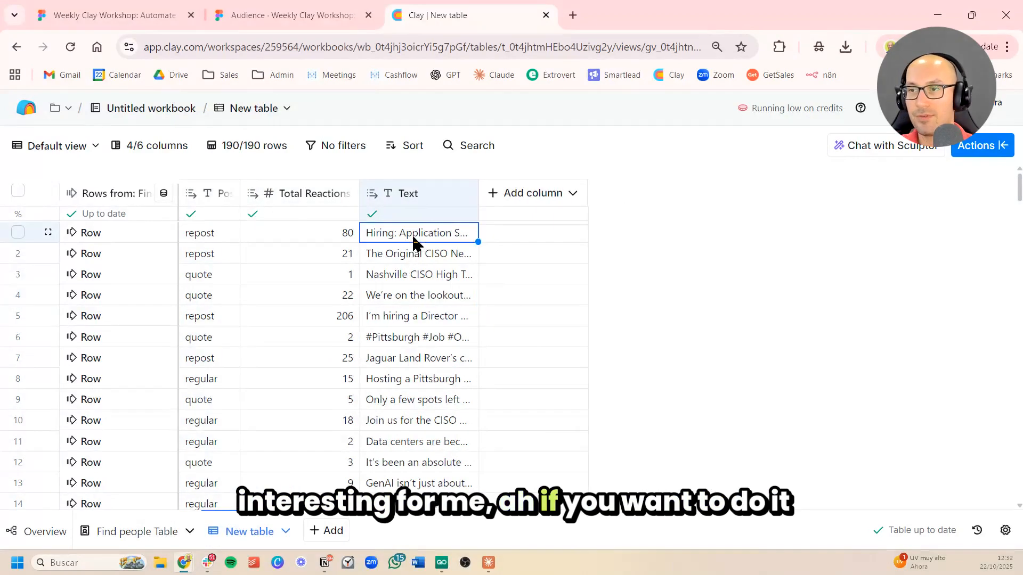
double_click(413, 235)
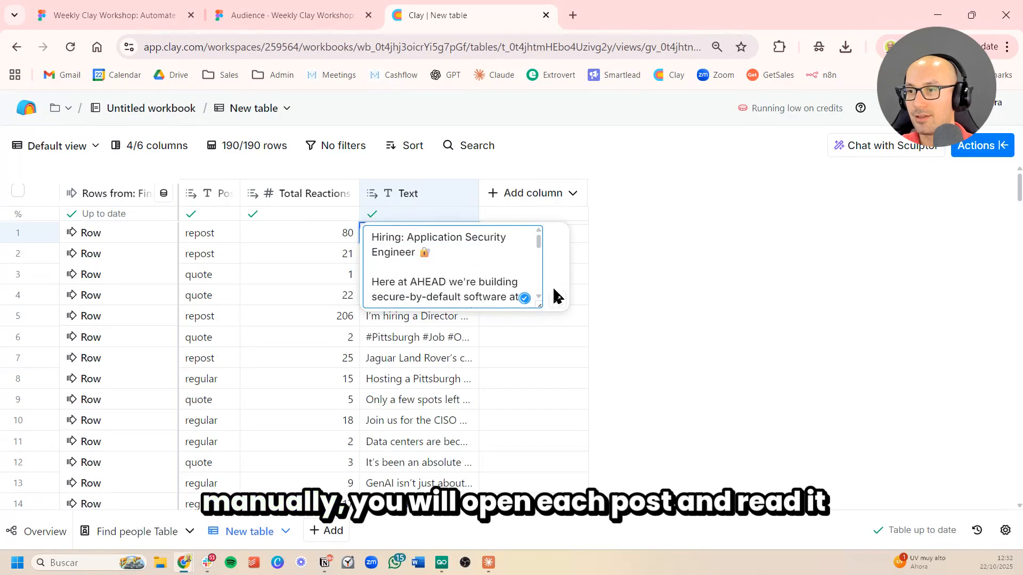
left_click(554, 302)
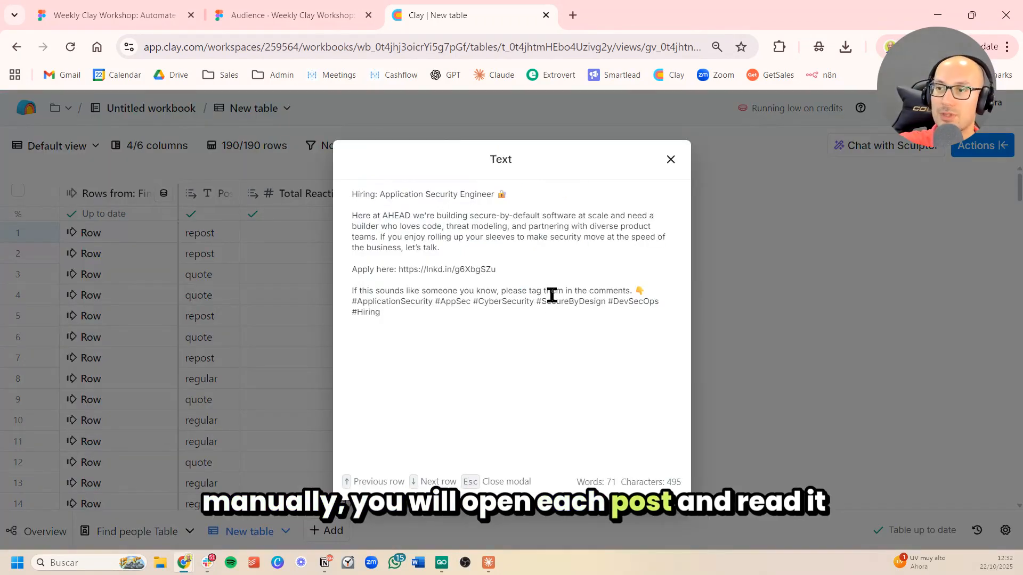
left_click(515, 331)
left_click_drag(524, 325, 351, 216)
left_click(594, 241)
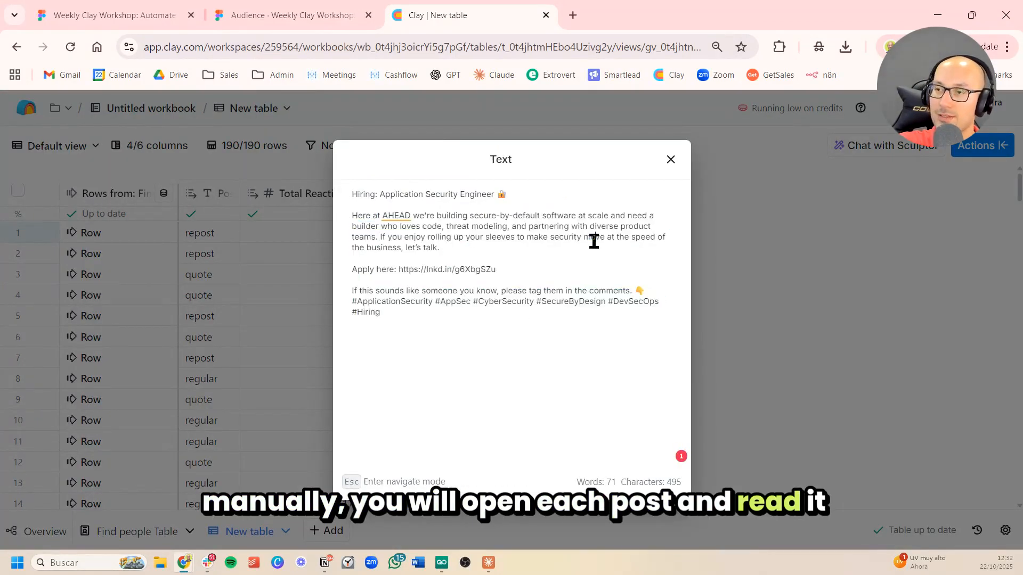
left_click(670, 159)
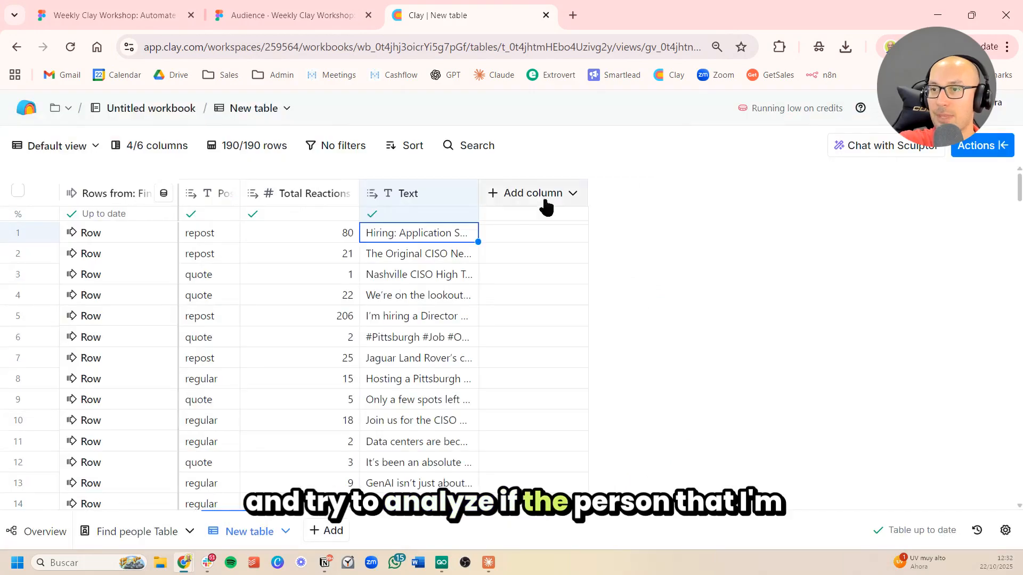
Read the second row's full post text in the expanded view to judge its relevance to CISOs, and close it.
double_click(415, 255)
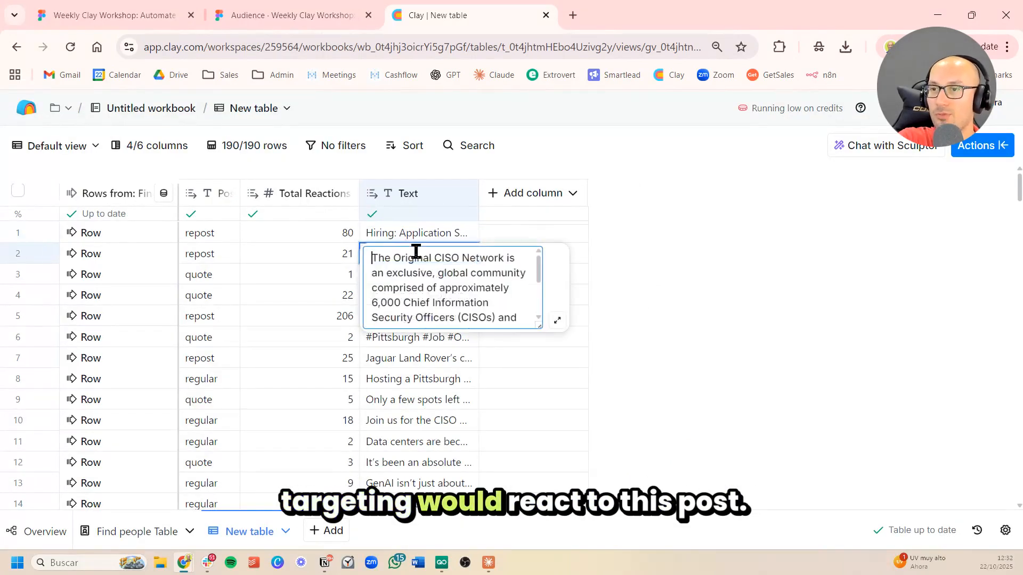
left_click(556, 321)
left_click_drag(368, 196, 607, 198)
left_click(549, 207)
left_click(612, 216)
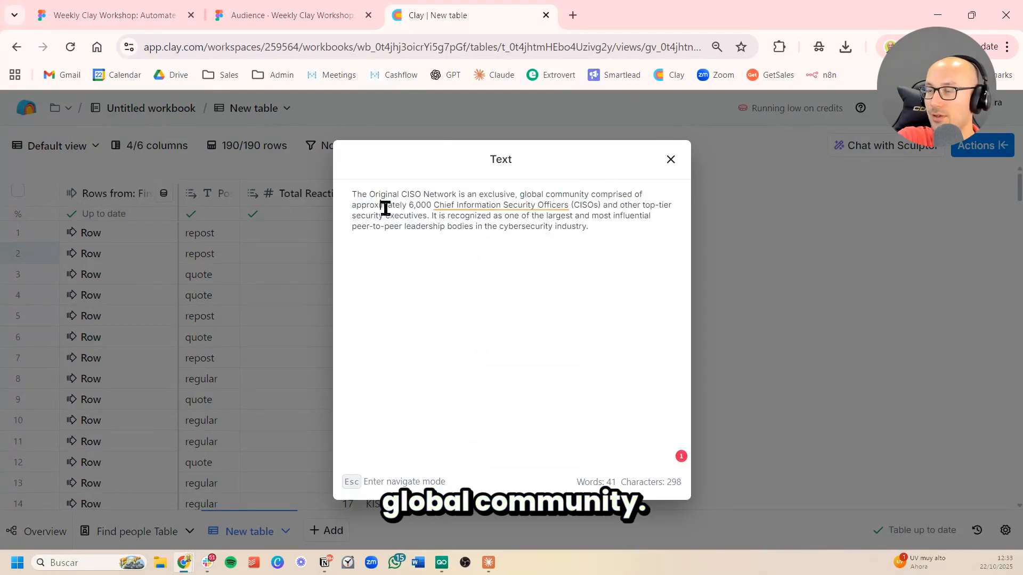
left_click_drag(385, 208, 563, 219)
left_click(590, 230)
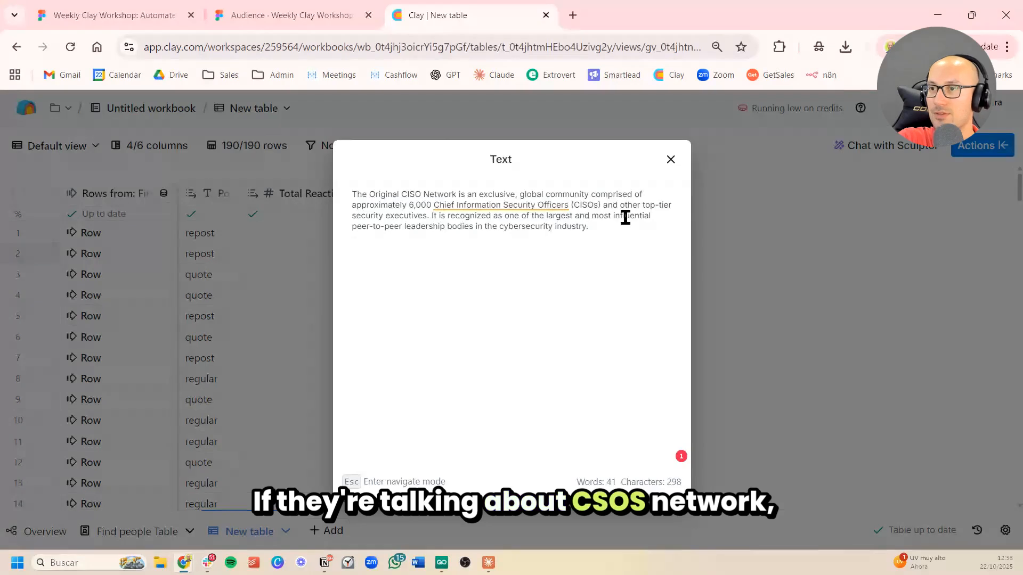
left_click(670, 159)
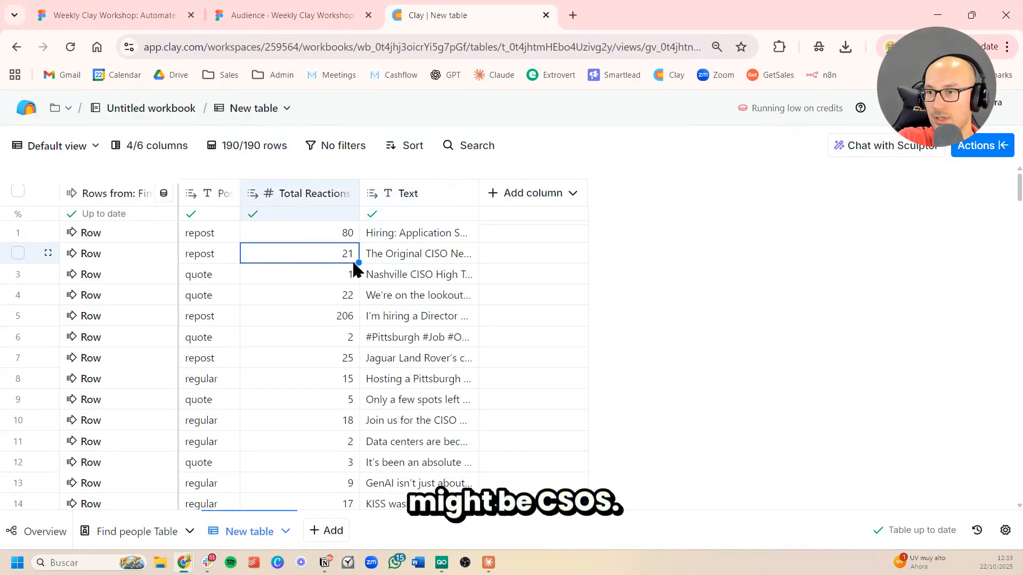
Reopen the first row's hiring post in the expanded view, review its wording and close it.
left_click(396, 235)
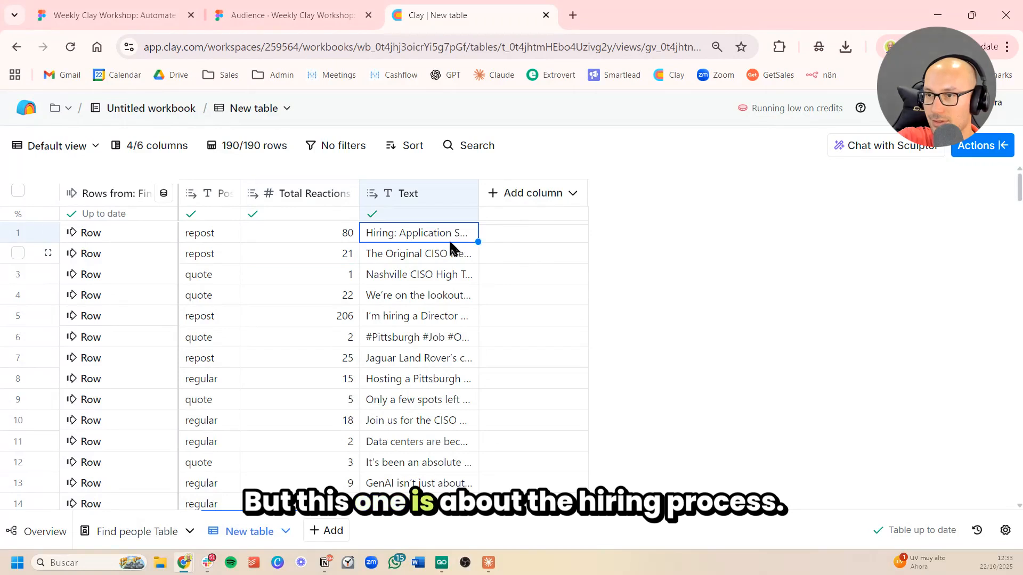
left_click(448, 236)
left_click(555, 299)
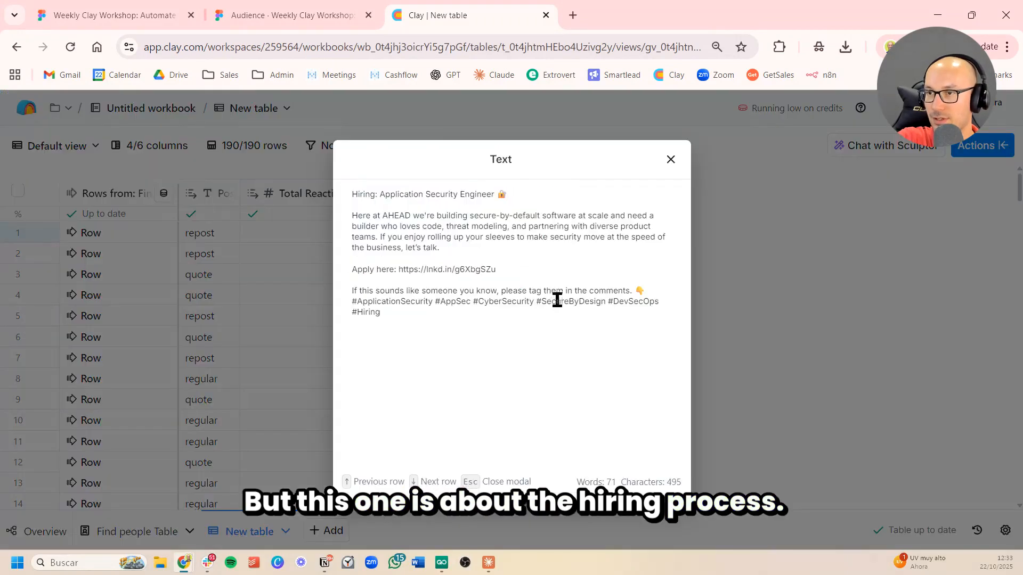
left_click(384, 198)
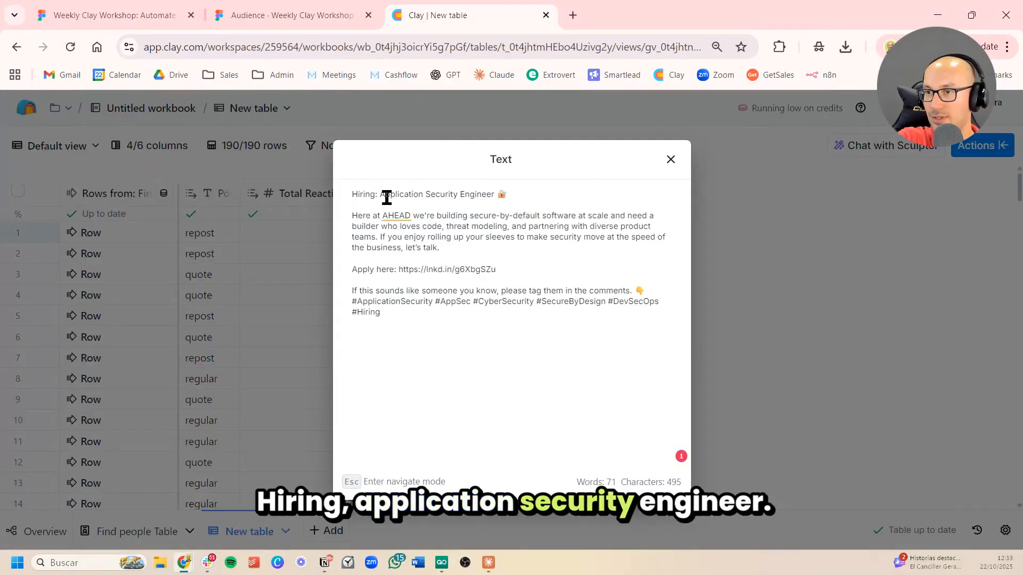
left_click_drag(387, 197, 543, 228)
left_click(543, 233)
left_click(545, 250)
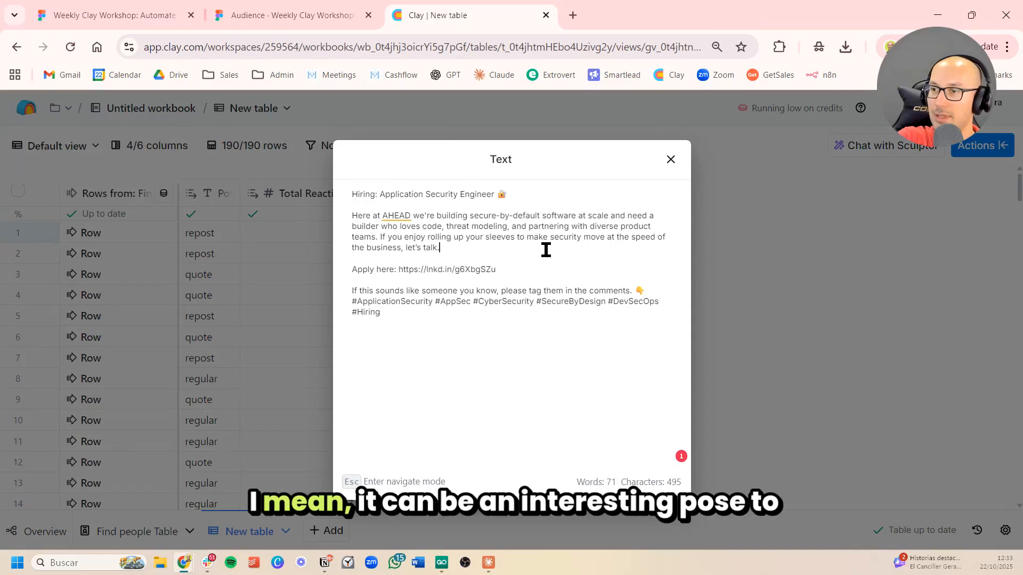
left_click(670, 160)
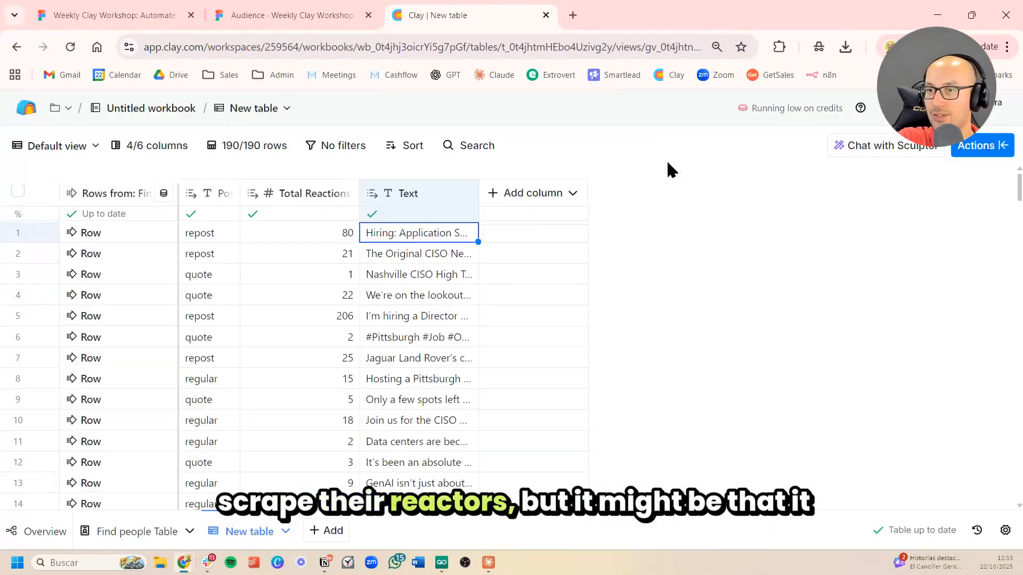
Preview the post texts in rows 3 and 6, and check row 6's post type and total reactions.
double_click(436, 273)
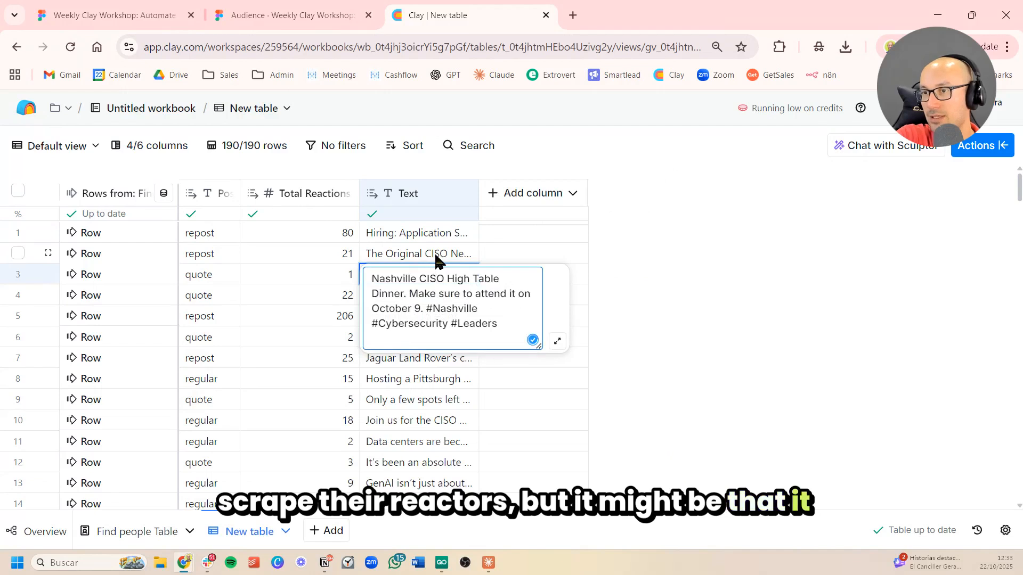
left_click(436, 259)
double_click(436, 339)
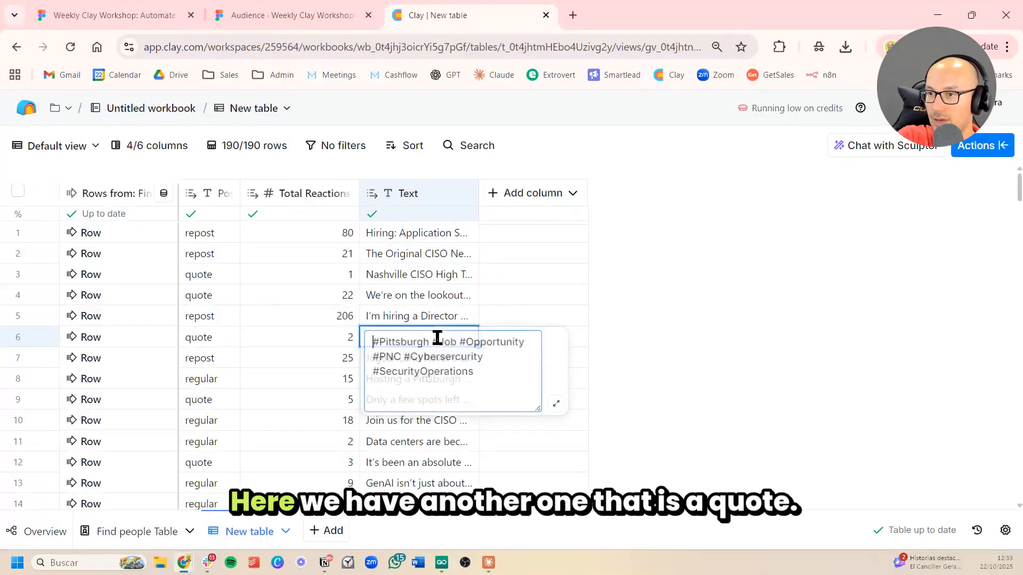
left_click(436, 319)
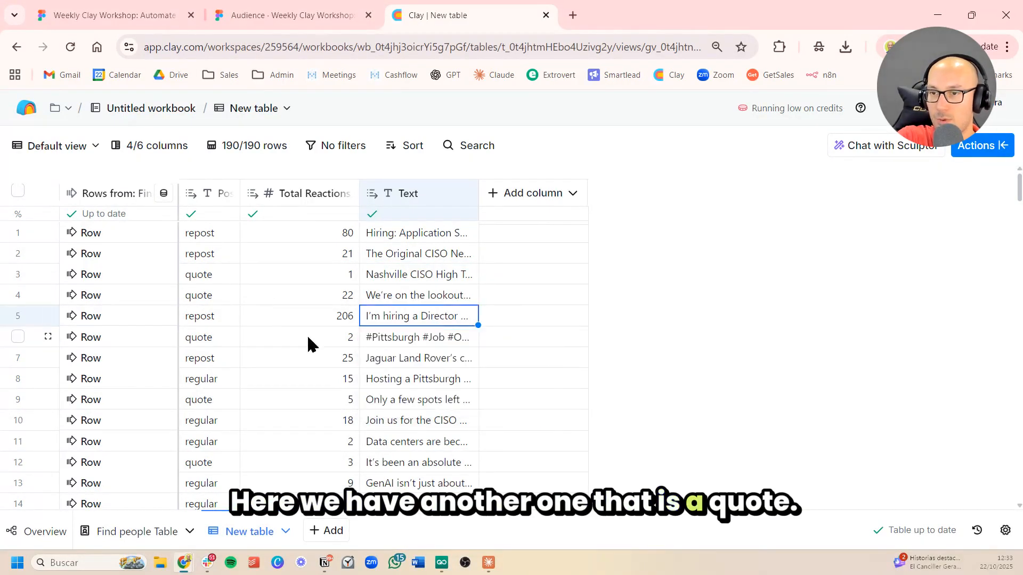
left_click(201, 341)
left_click(314, 339)
left_click(402, 340)
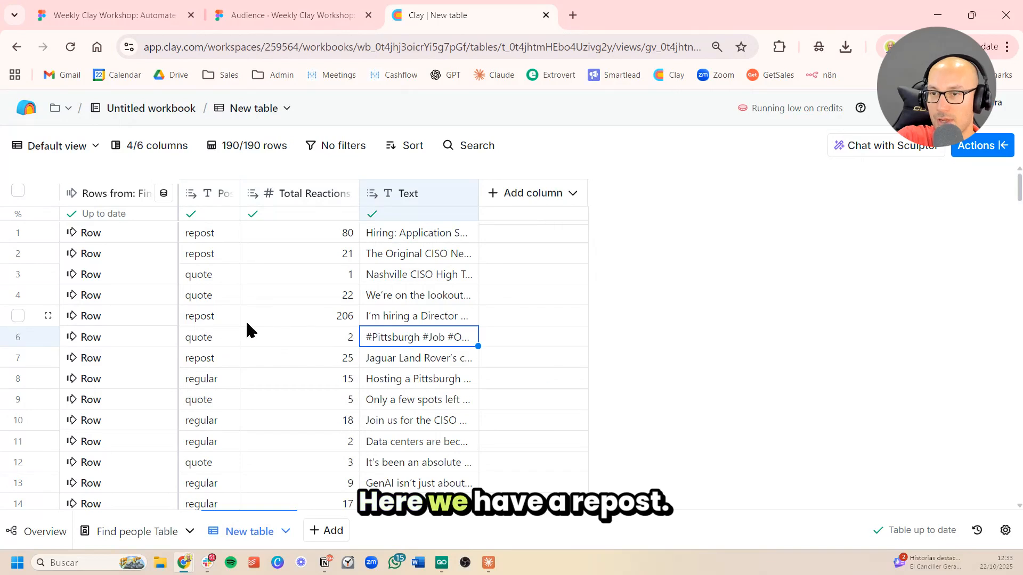
Check row 5's post type and reactions, read its full post text in the expanded view and close it.
left_click(223, 320)
left_click(271, 319)
left_click(223, 319)
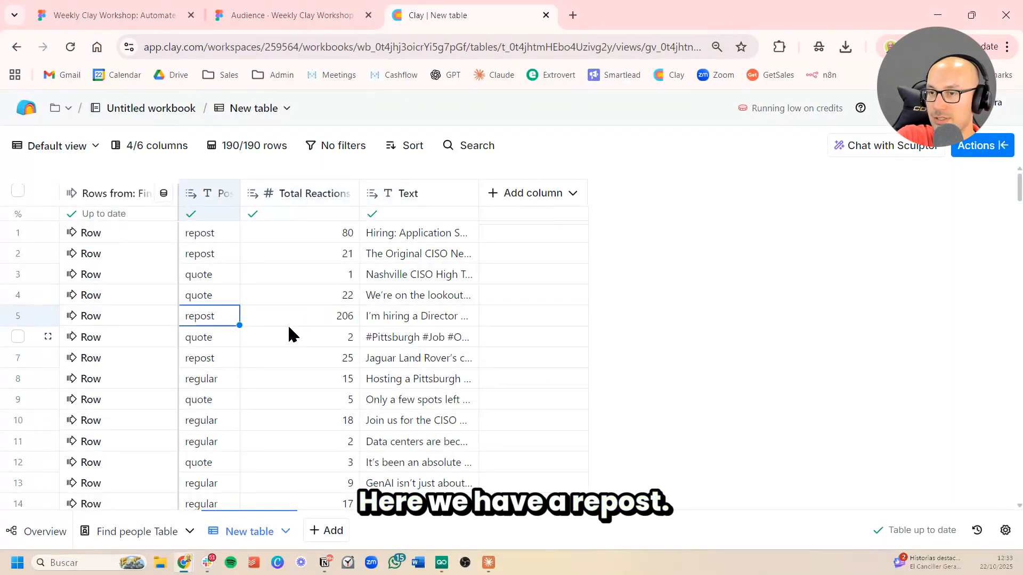
left_click(408, 318)
double_click(442, 316)
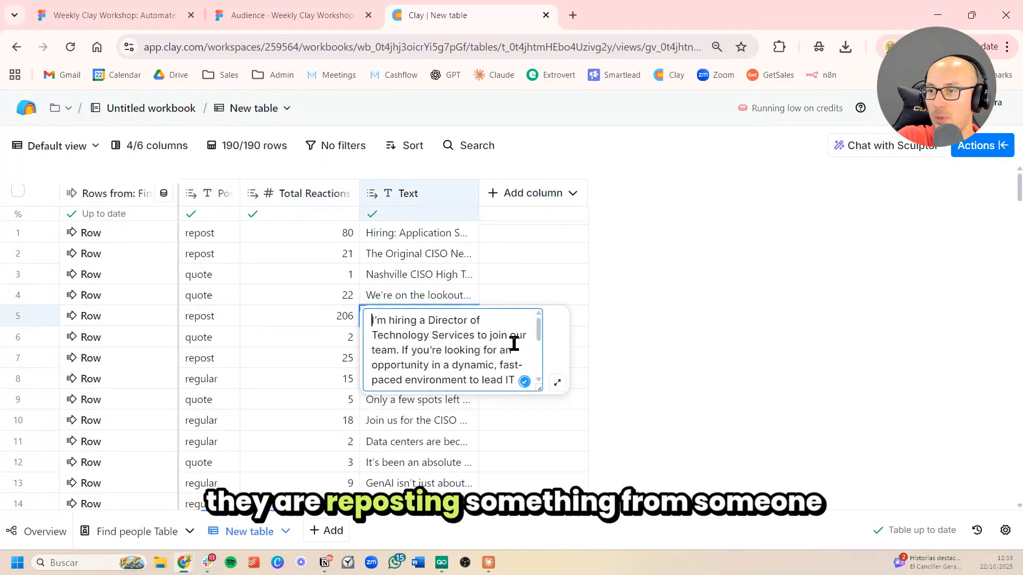
left_click(557, 385)
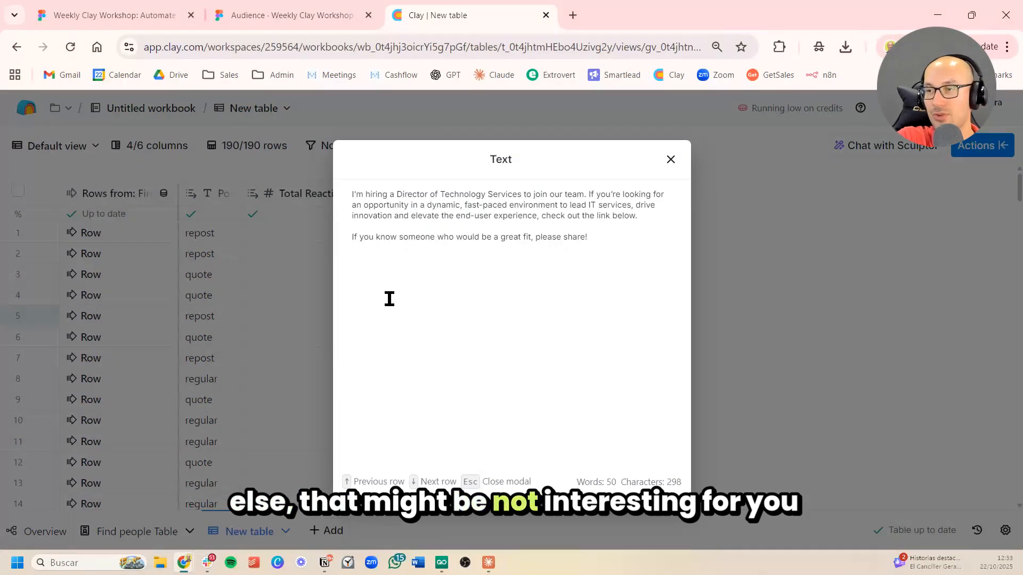
key("Escape")
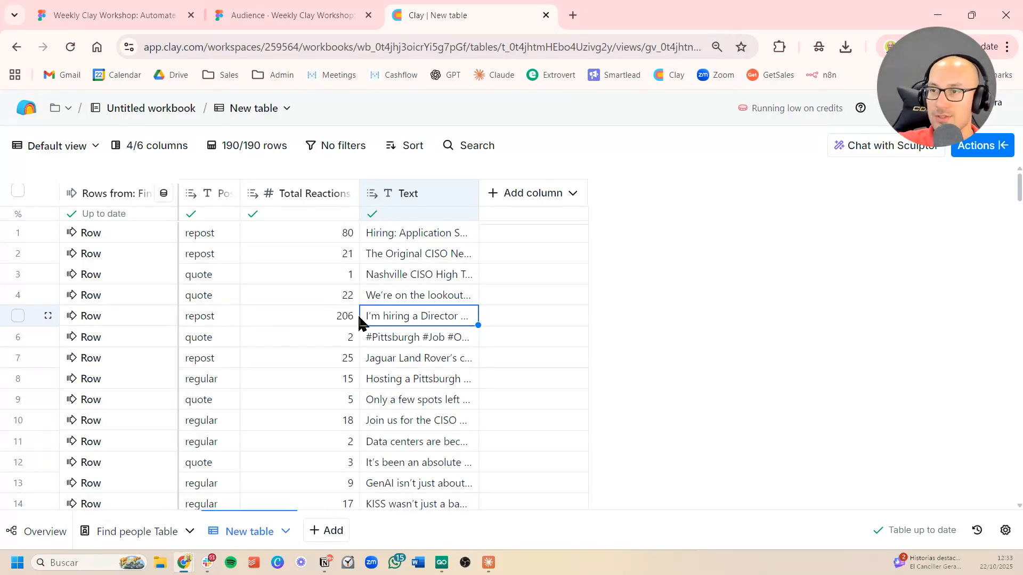
Start a new formula column and generate its formula from the description "Print true if Post Type is regular".
left_click(452, 279)
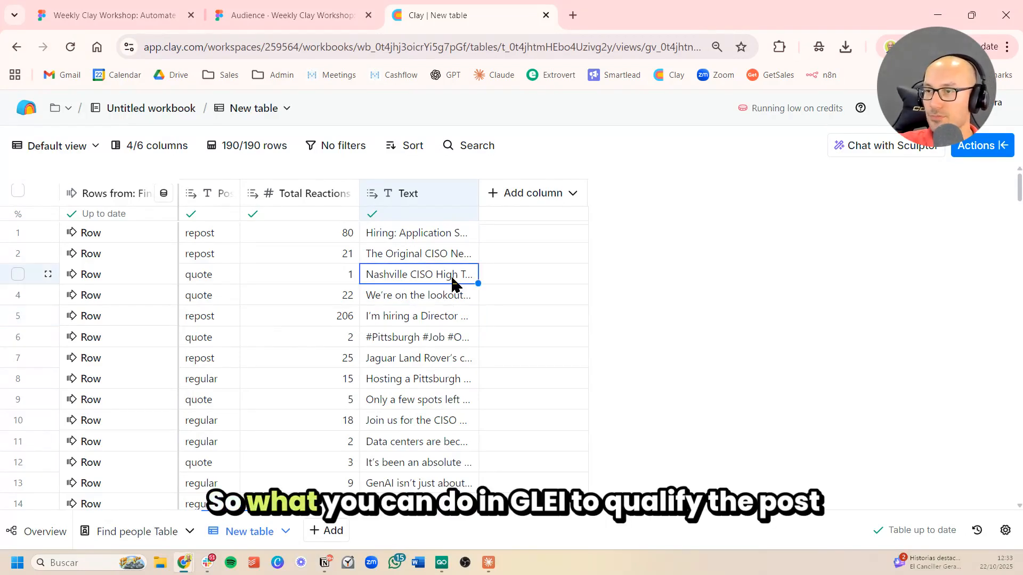
left_click(556, 196)
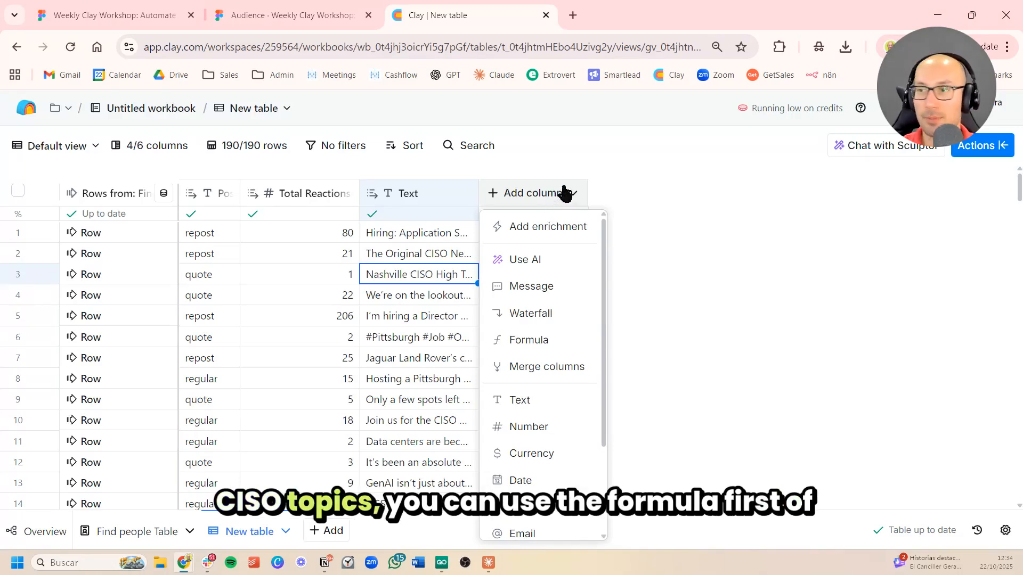
left_click(568, 348)
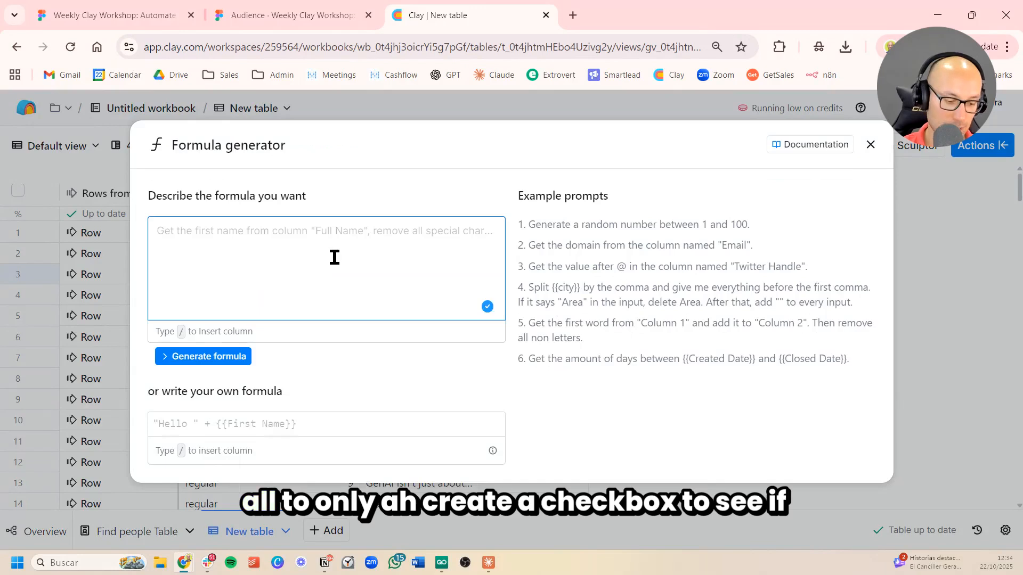
type("Print true i")
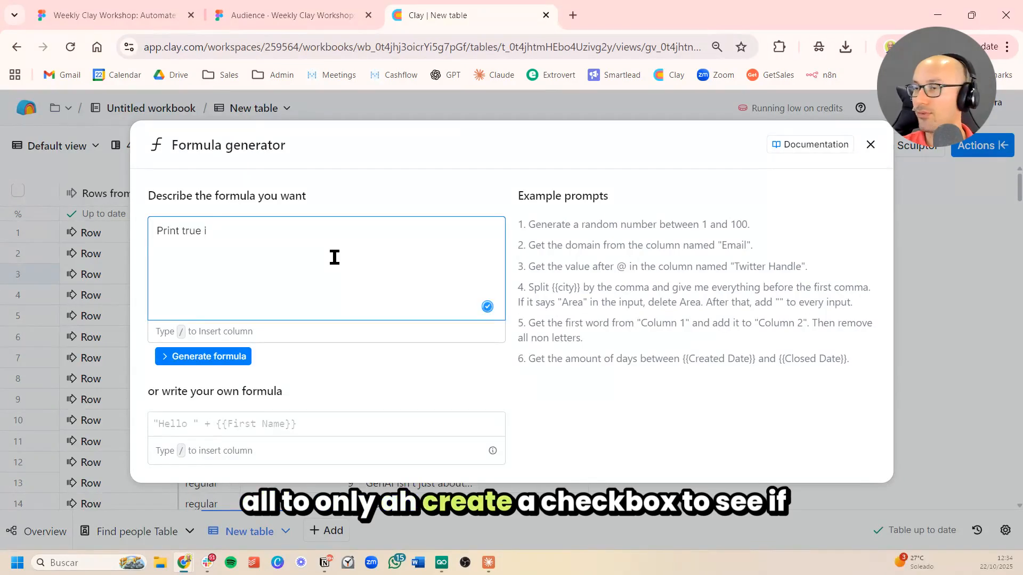
type("f")
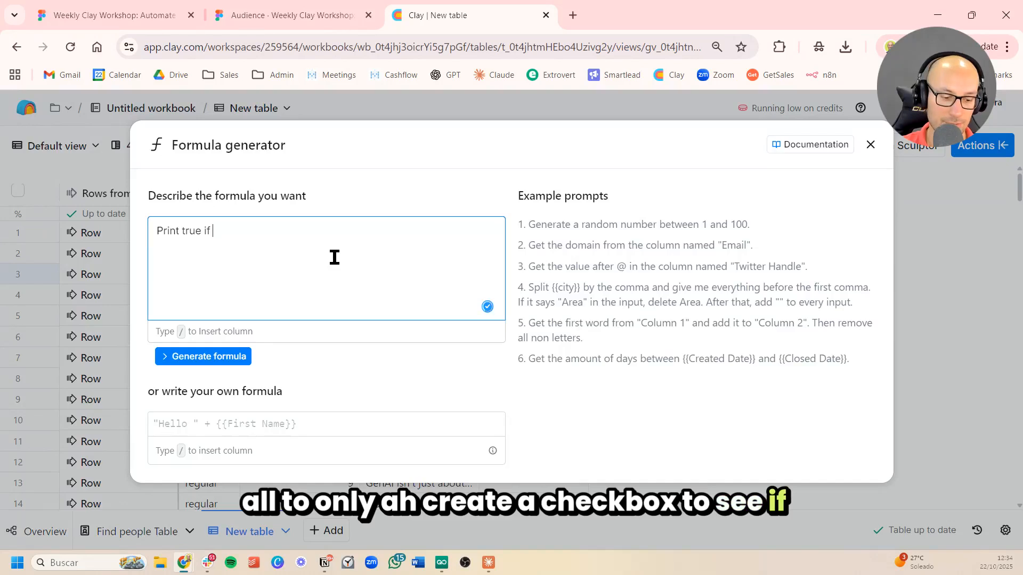
type(" /")
left_click(316, 280)
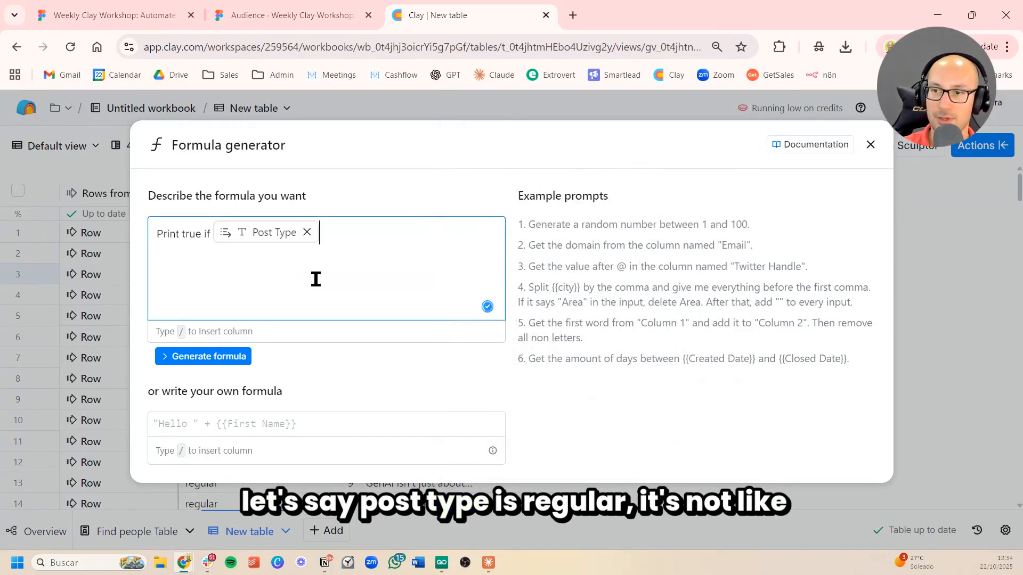
type("is regular")
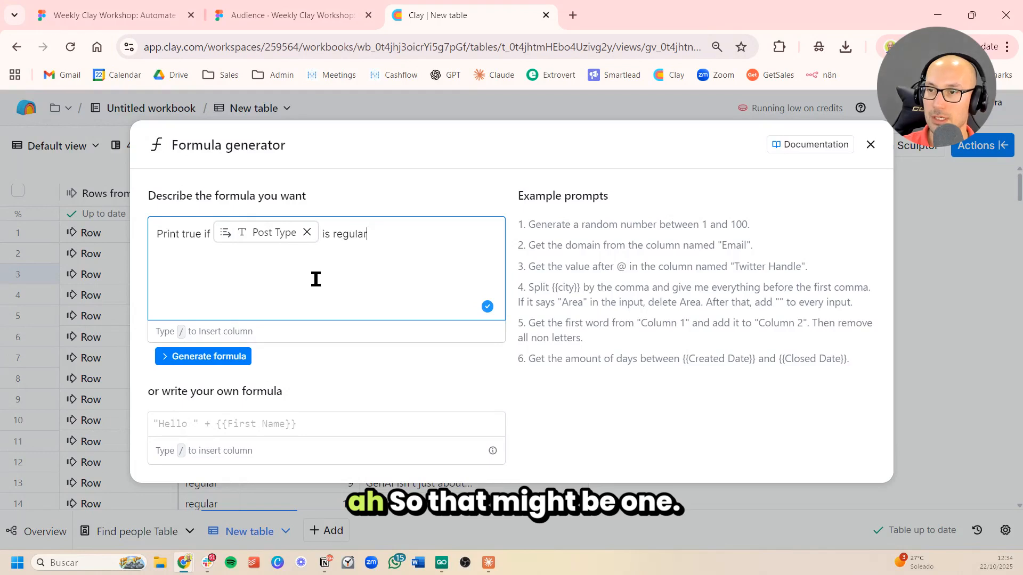
left_click(248, 359)
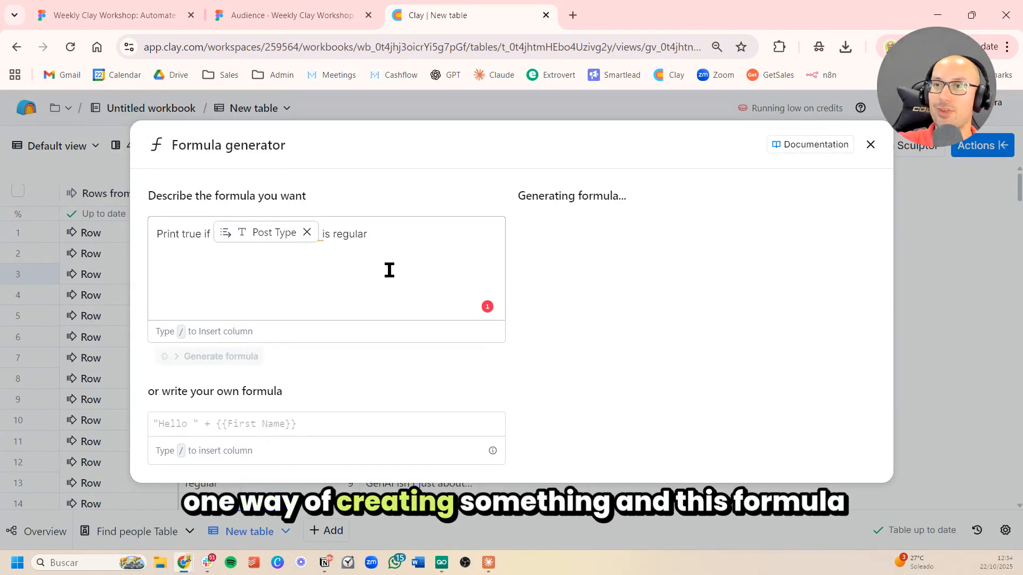
Review the prompt and the generated post-type formula, accept the output as correct and save it as a column.
left_click_drag(282, 128, 167, 128)
left_click(323, 141)
left_click_drag(302, 177, 221, 177)
left_click(368, 215)
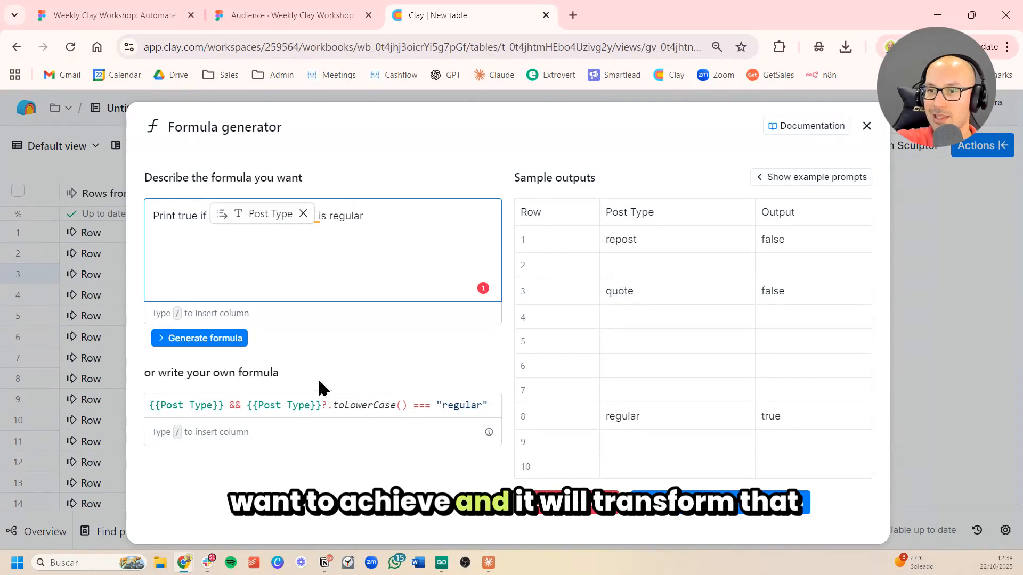
left_click_drag(201, 405, 382, 393)
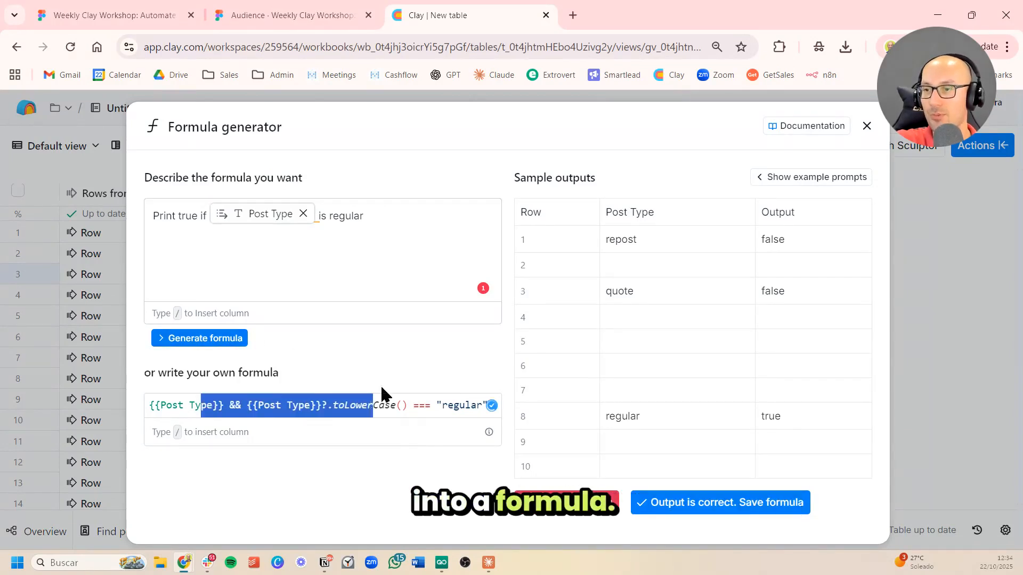
left_click(446, 363)
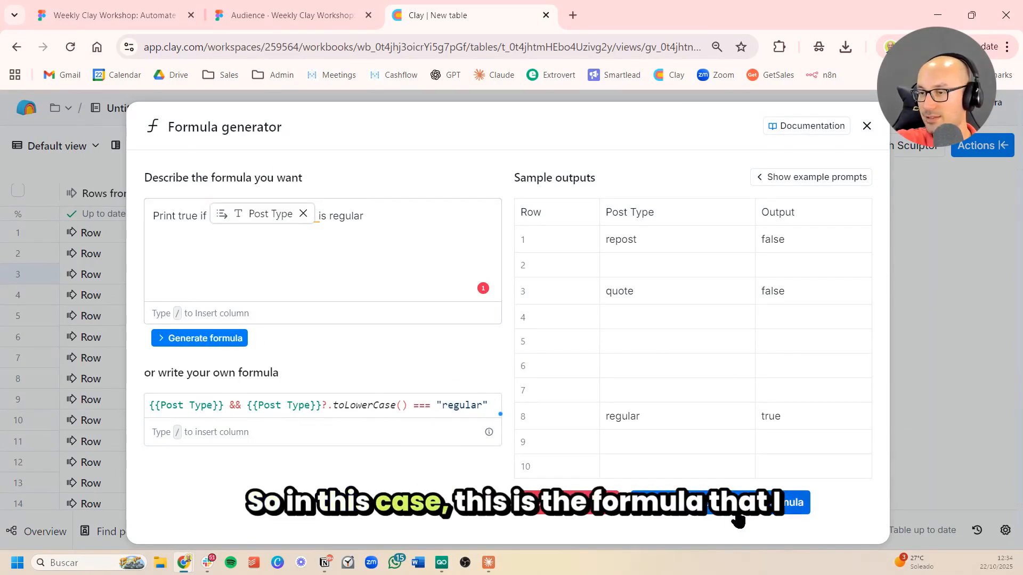
left_click_drag(264, 405, 428, 405)
left_click(401, 384)
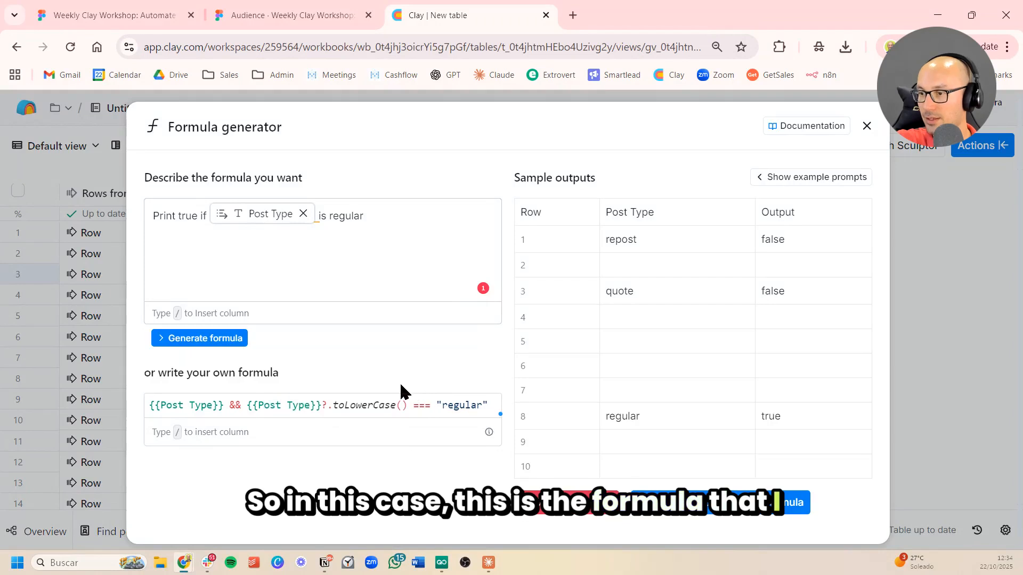
left_click(717, 500)
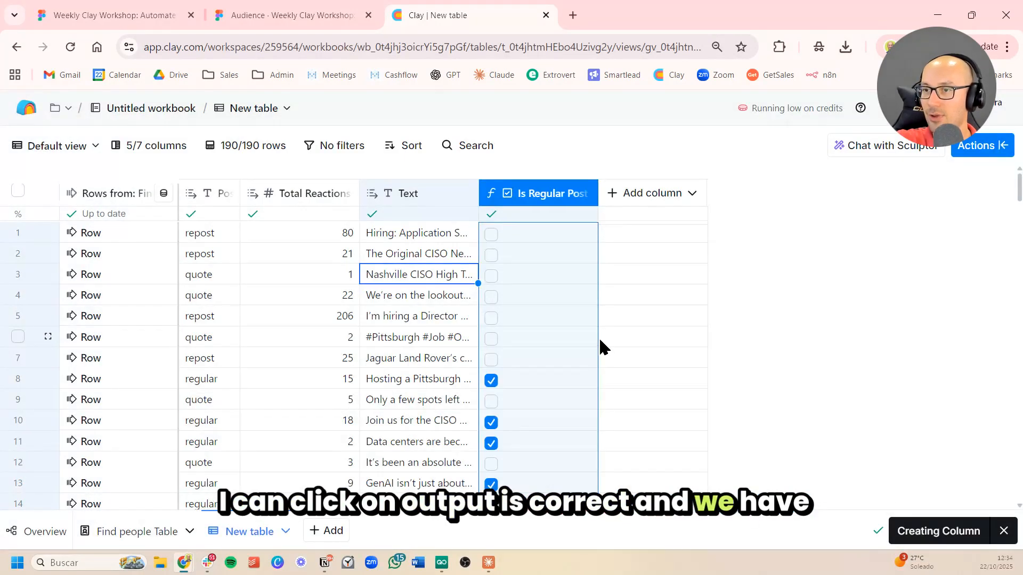
Compare the new checkbox column with the post types and texts further down the table.
scroll(408, 320, "down", 15)
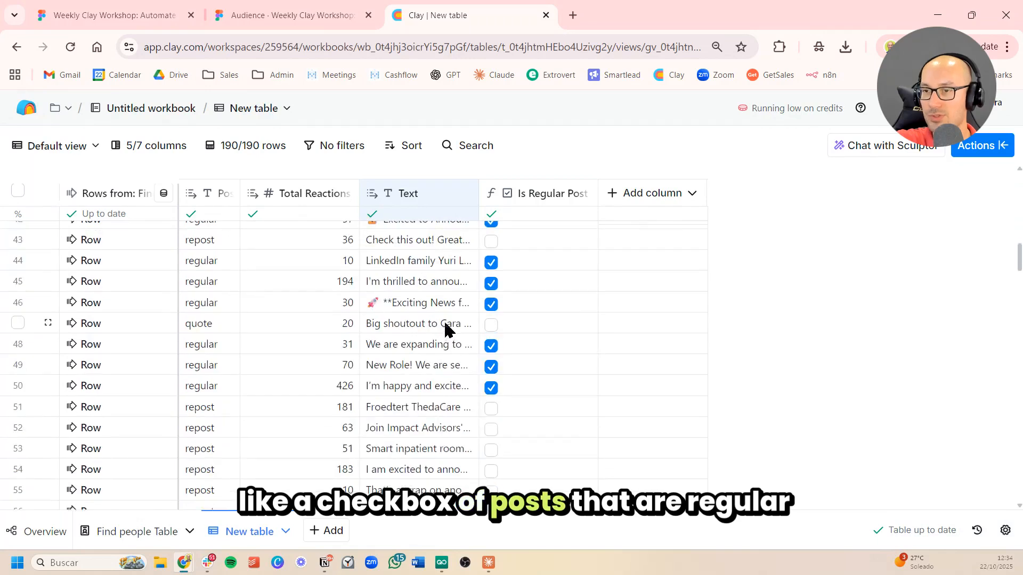
scroll(442, 330, "down", 8)
left_click(210, 335)
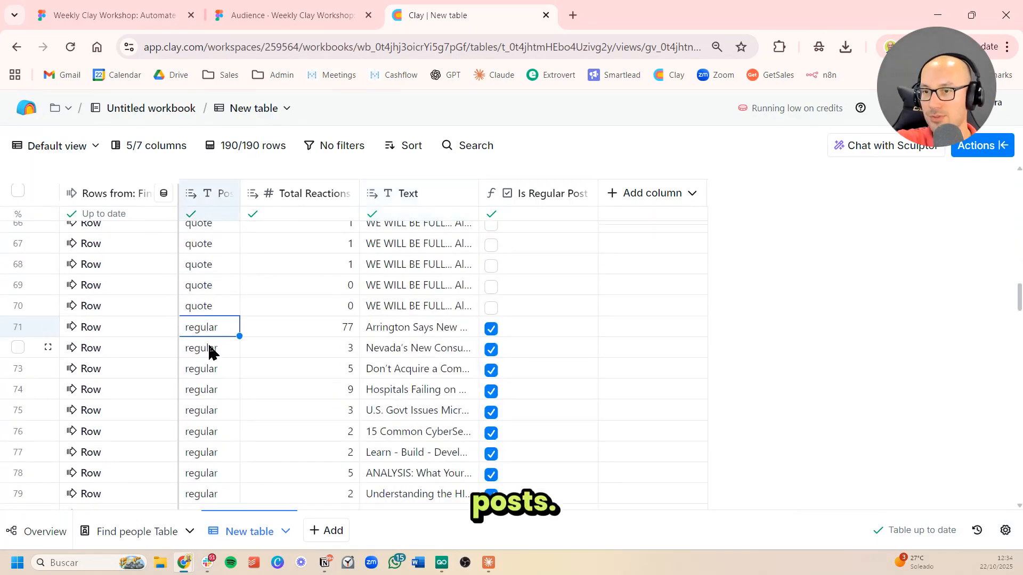
left_click(399, 305)
scroll(308, 299, "up", 6)
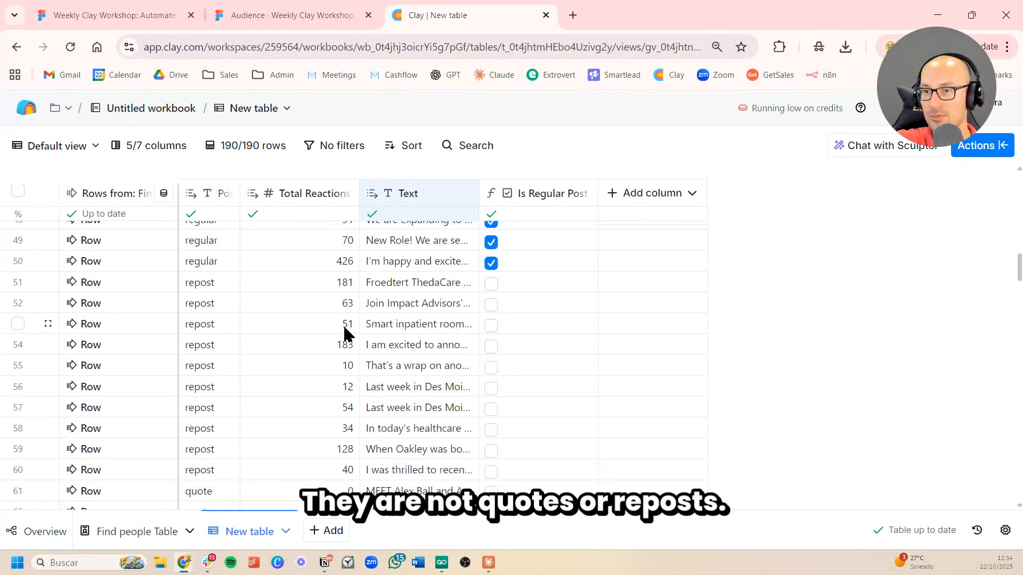
scroll(414, 317, "up", 16)
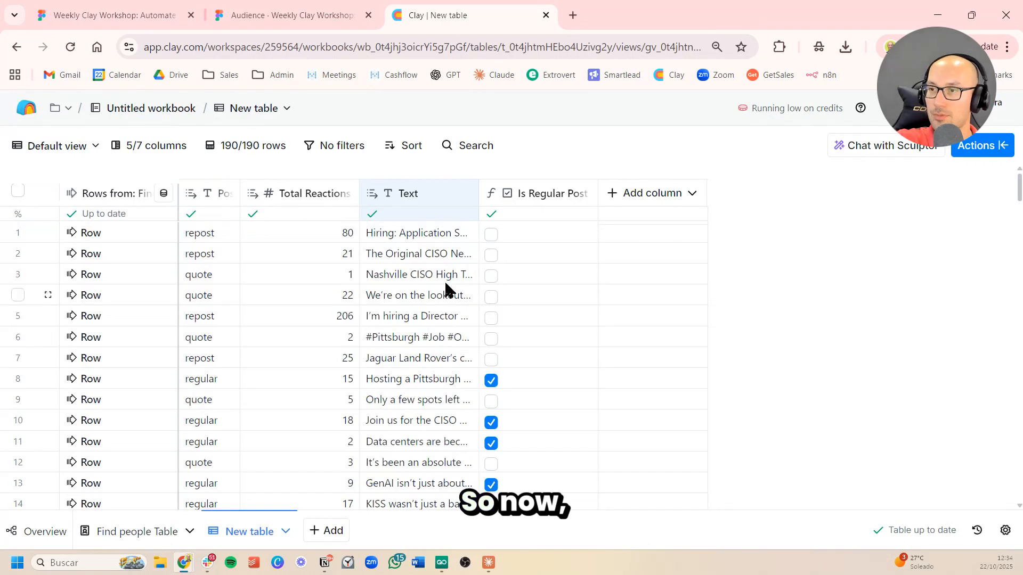
Filter the table to rows where the Is Regular Post column is checked.
left_click(552, 194)
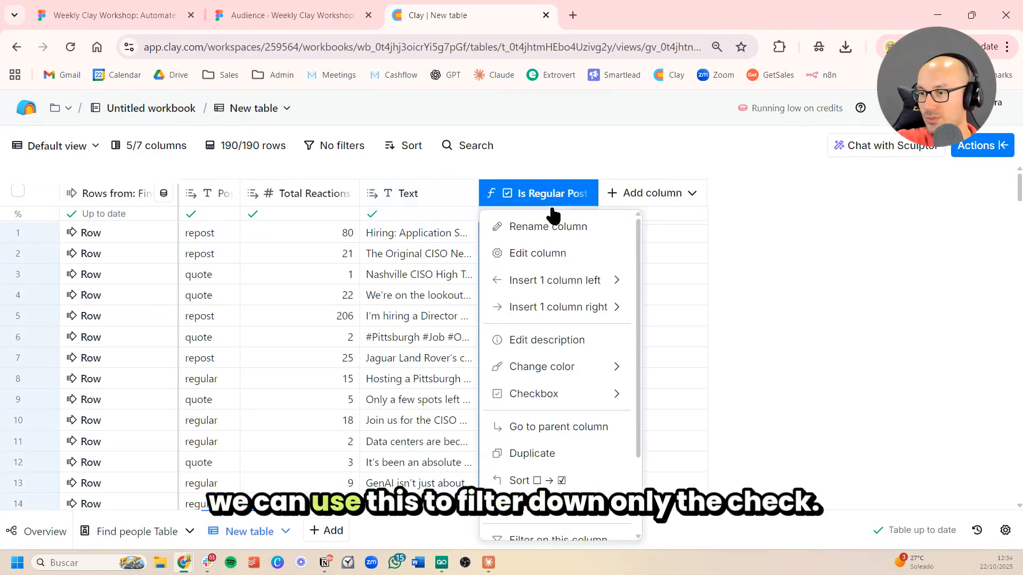
scroll(585, 458, "down", 2)
left_click(570, 439)
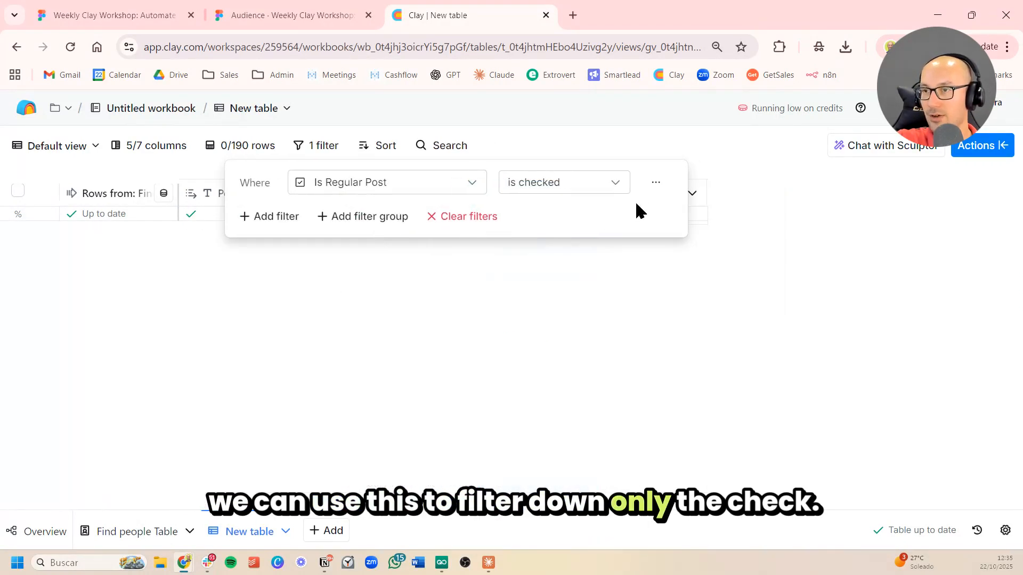
left_click(567, 153)
left_click(423, 296)
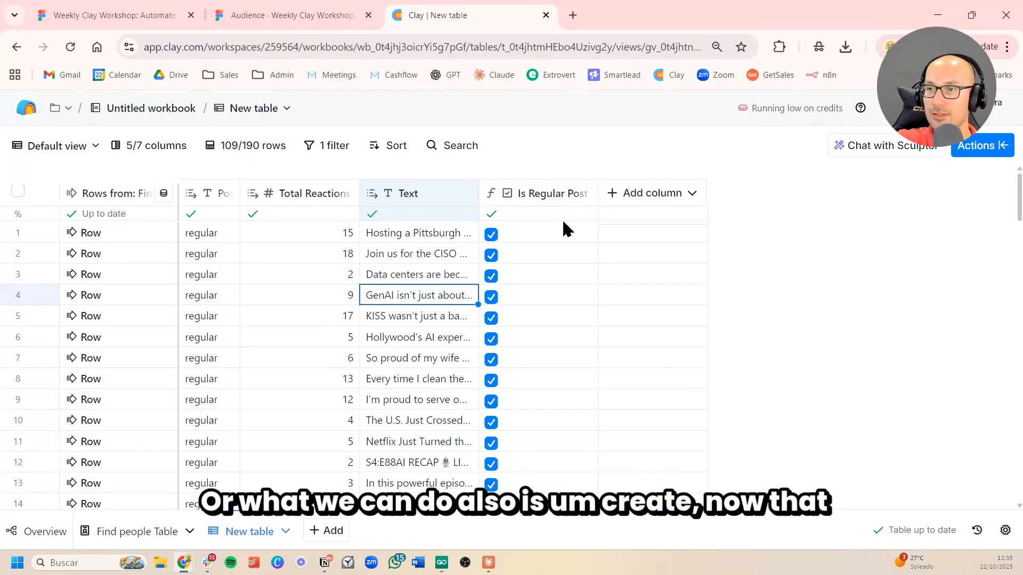
Look over the post texts in the first six filtered rows.
left_click(418, 253)
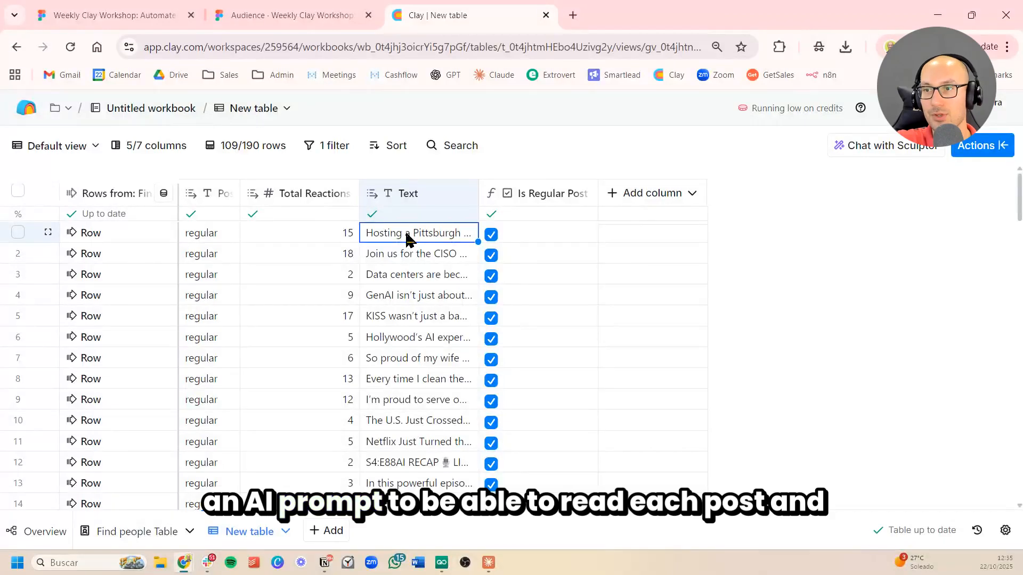
double_click(427, 237)
left_click_drag(392, 235, 457, 298)
left_click(433, 332)
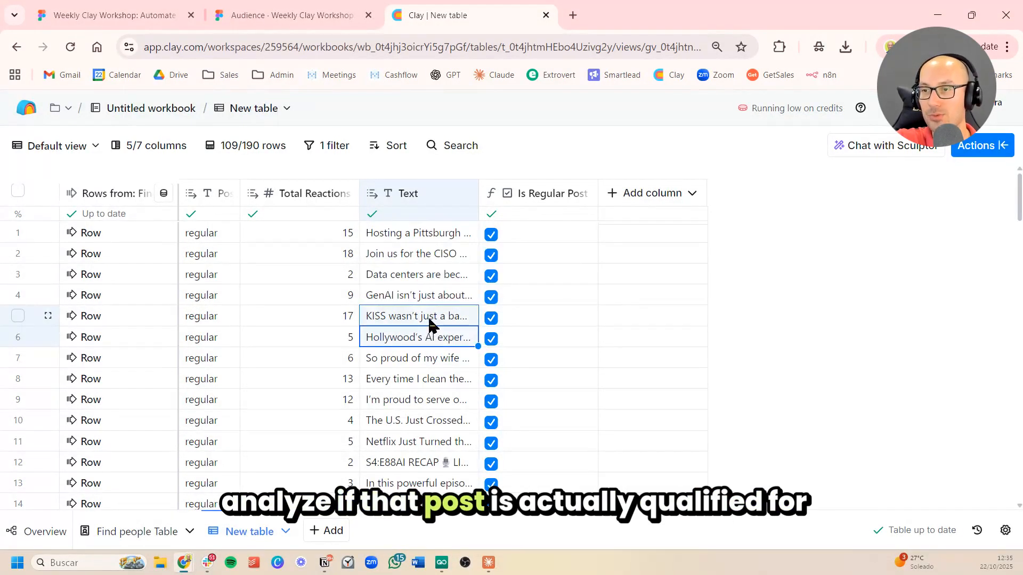
left_click(433, 316)
left_click(433, 299)
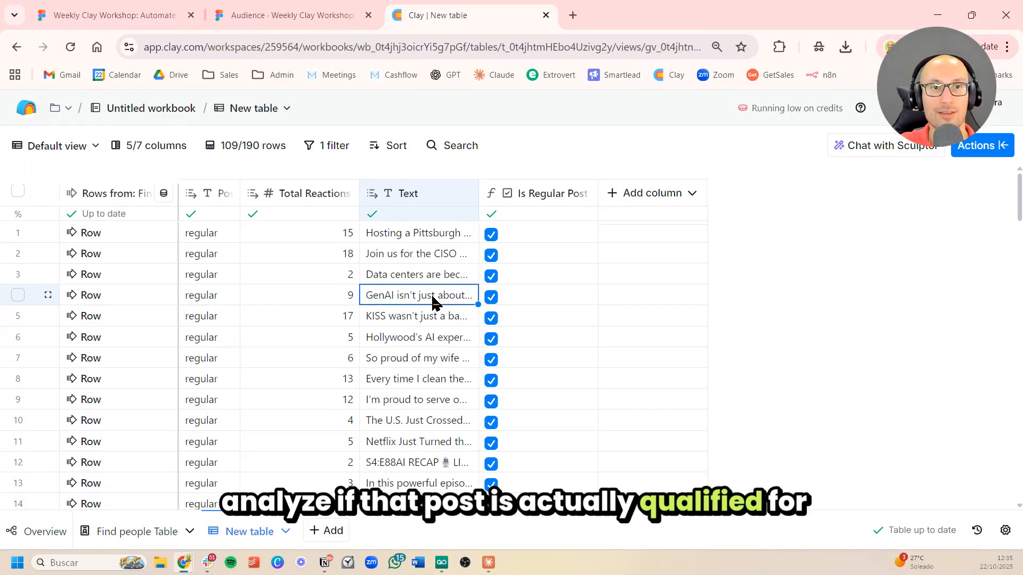
Generate a Use AI column prompt from "Print true only if this Text of a LinkedIn post can be interesting for a CISO. Else, print false.".
left_click(678, 199)
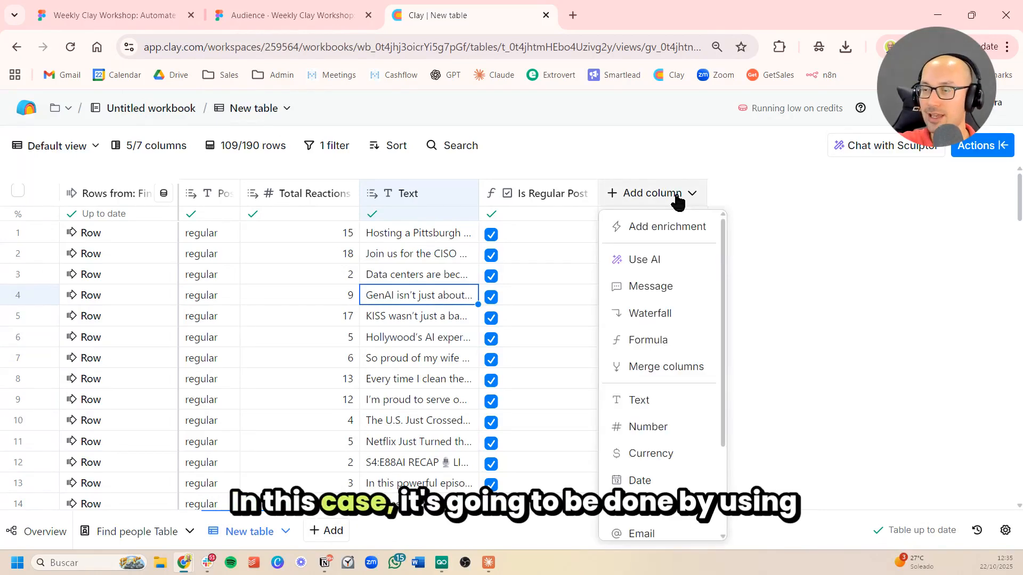
left_click(657, 266)
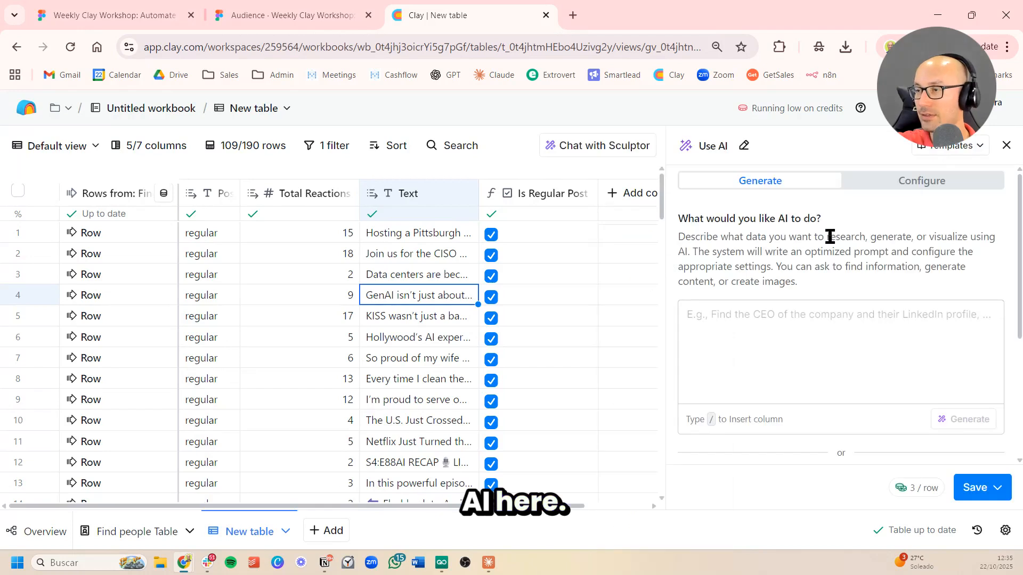
left_click_drag(684, 218, 932, 338)
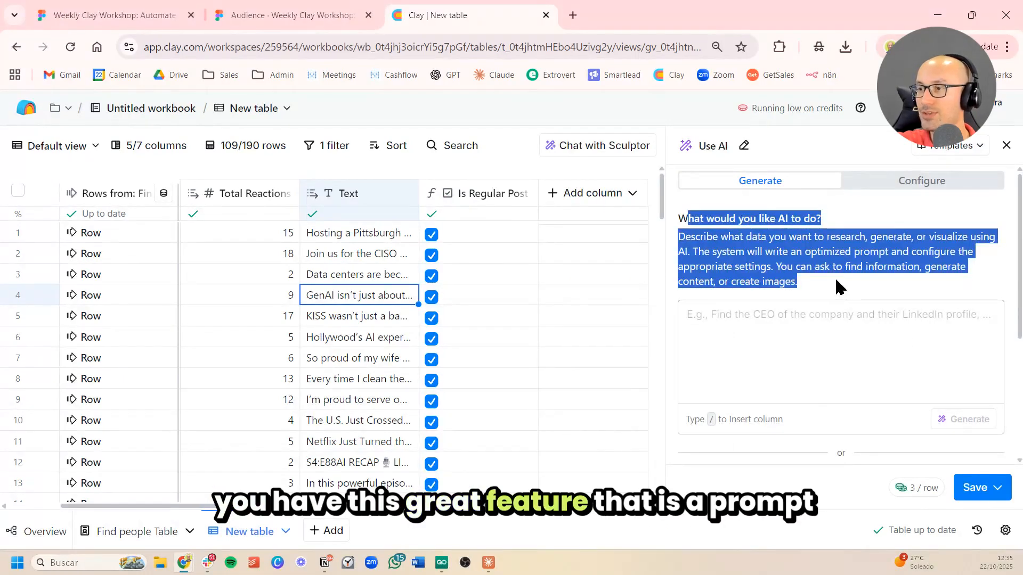
left_click(796, 351)
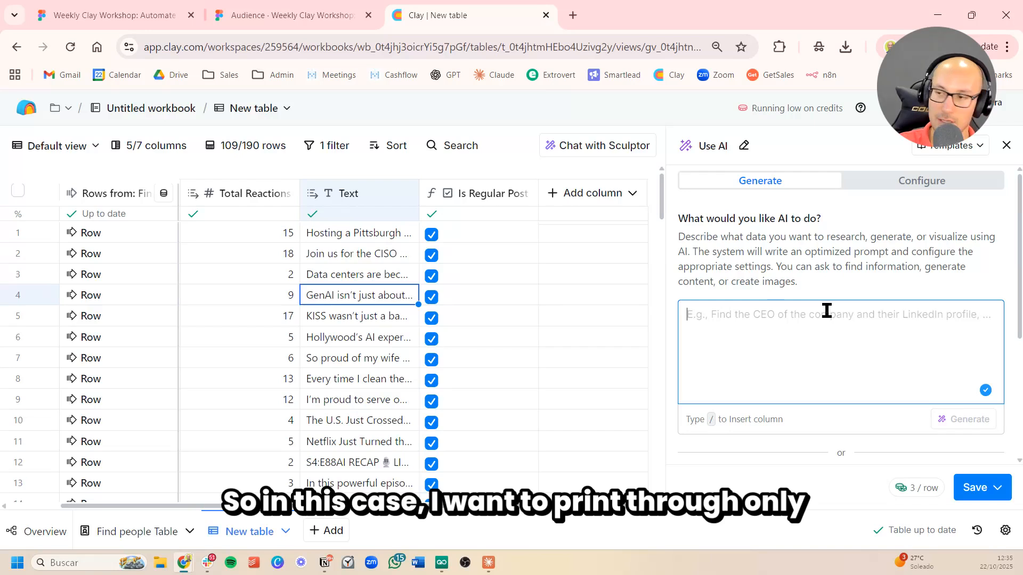
type("Print t")
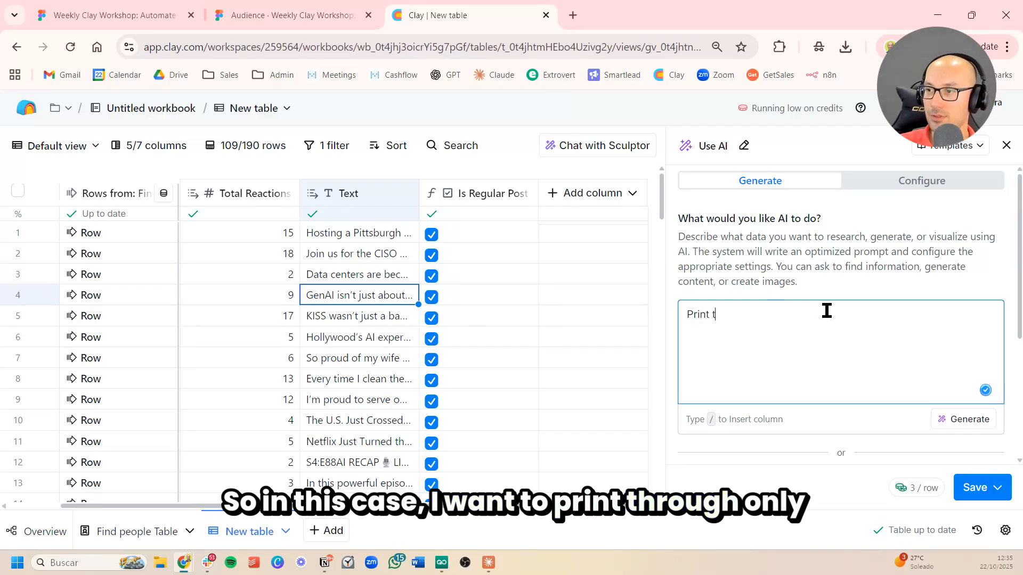
type("rue only if this Text ")
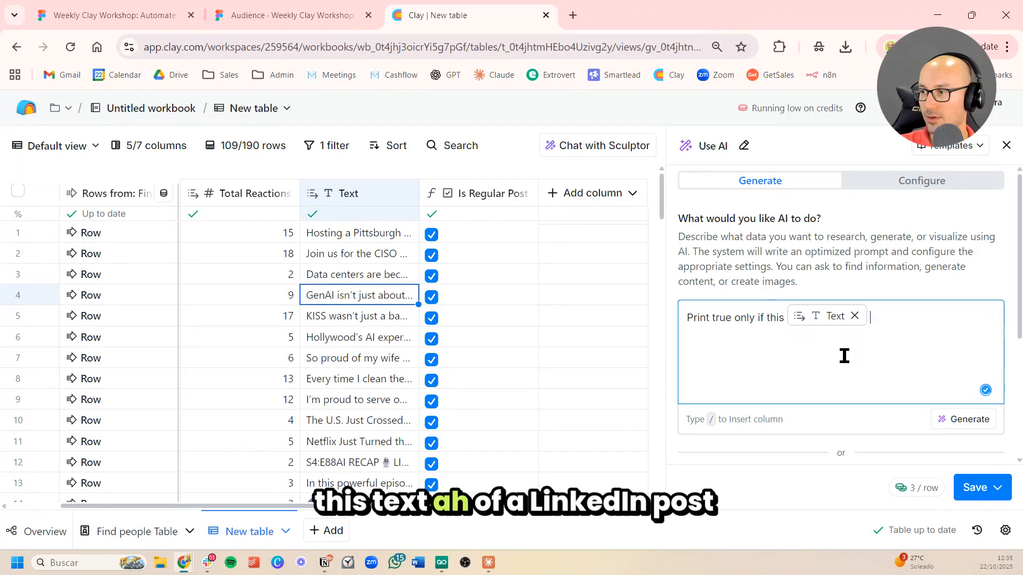
type("of a LinkedIn post ")
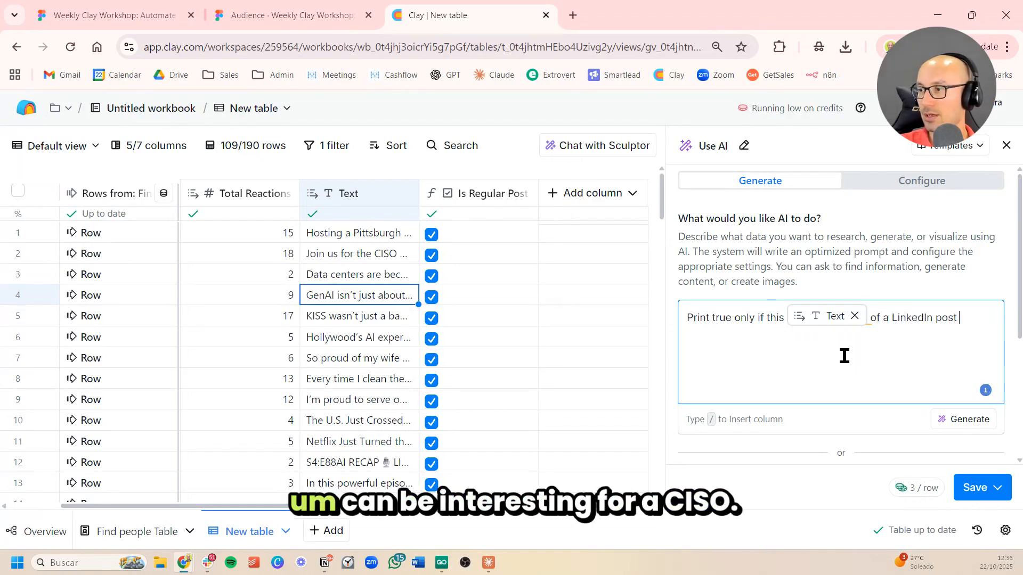
type("can be interes")
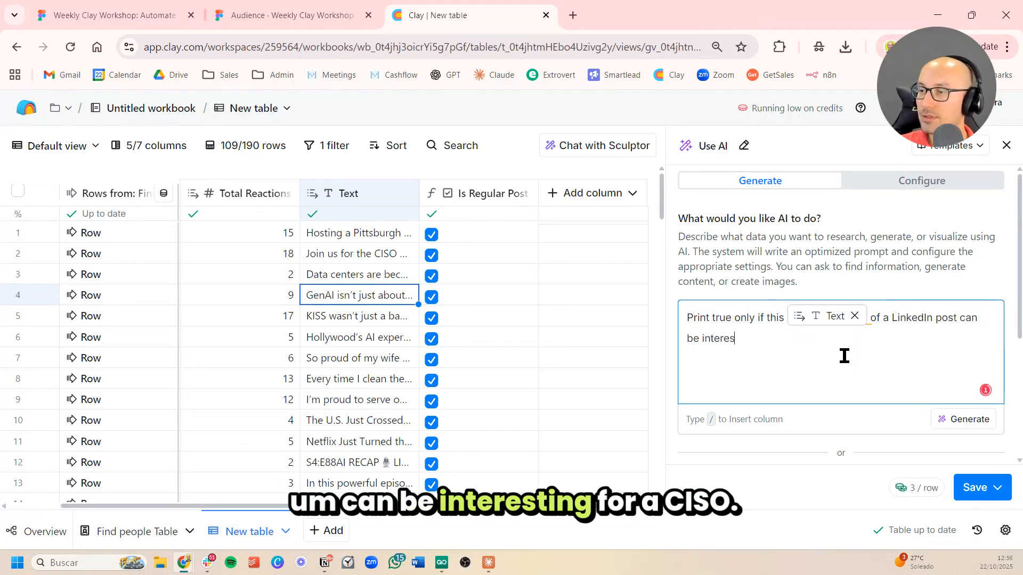
type("ting for a CISO. Else,")
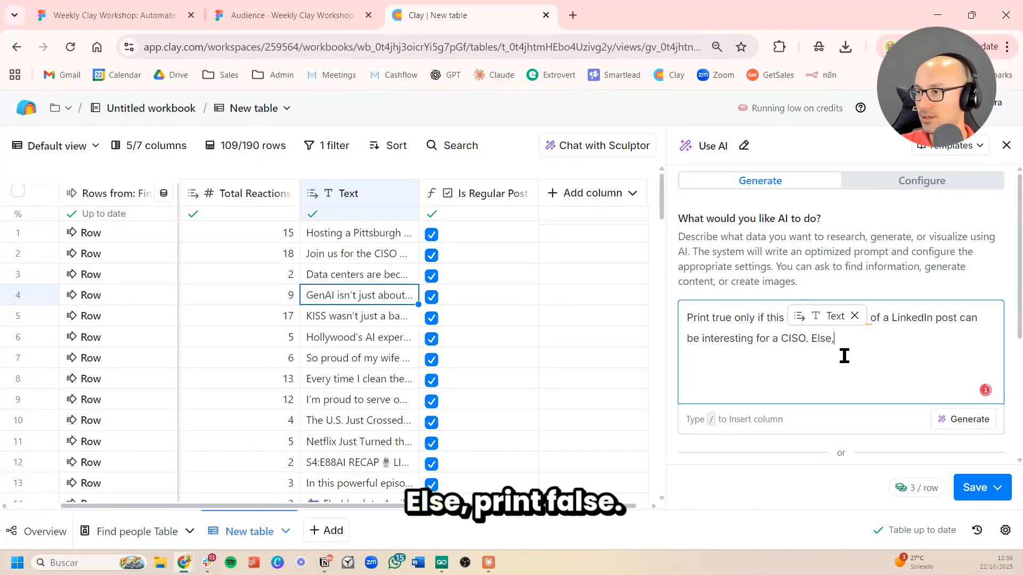
type(" print false.")
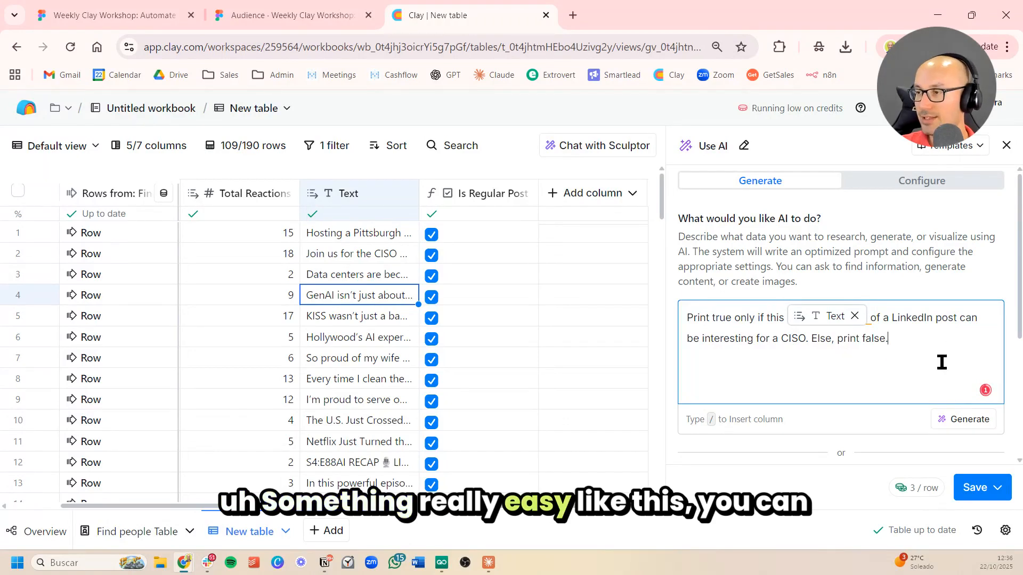
left_click_drag(943, 341, 897, 317)
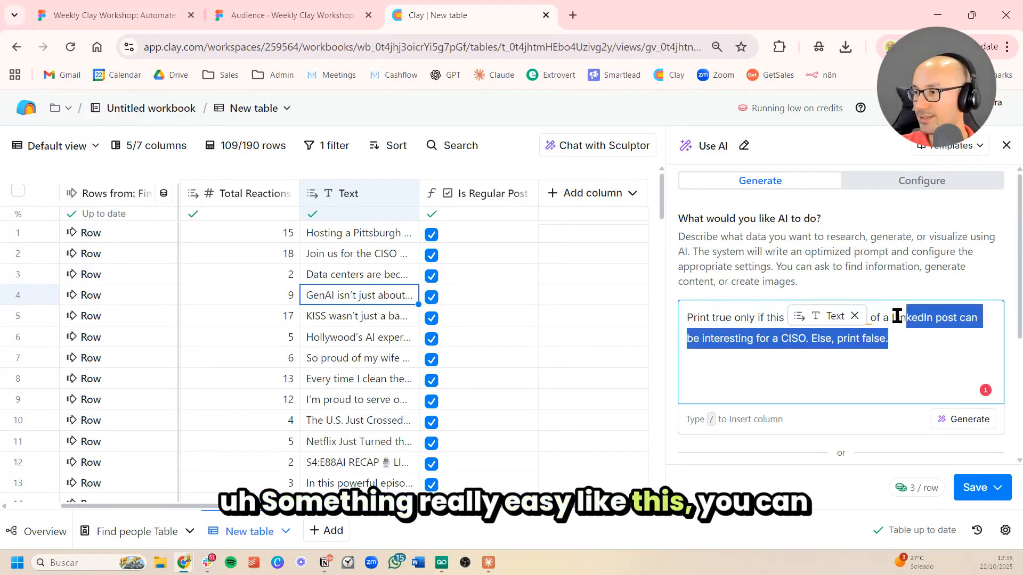
left_click(949, 419)
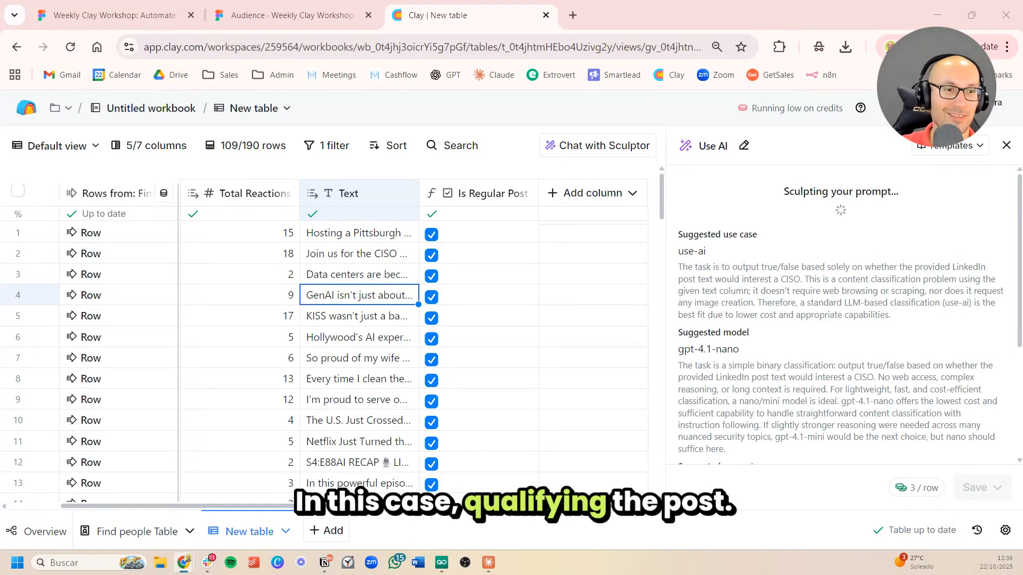
Look over the suggested use case, model and prompt generated for classifying the posts by CISO interest.
scroll(767, 328, "down", 3)
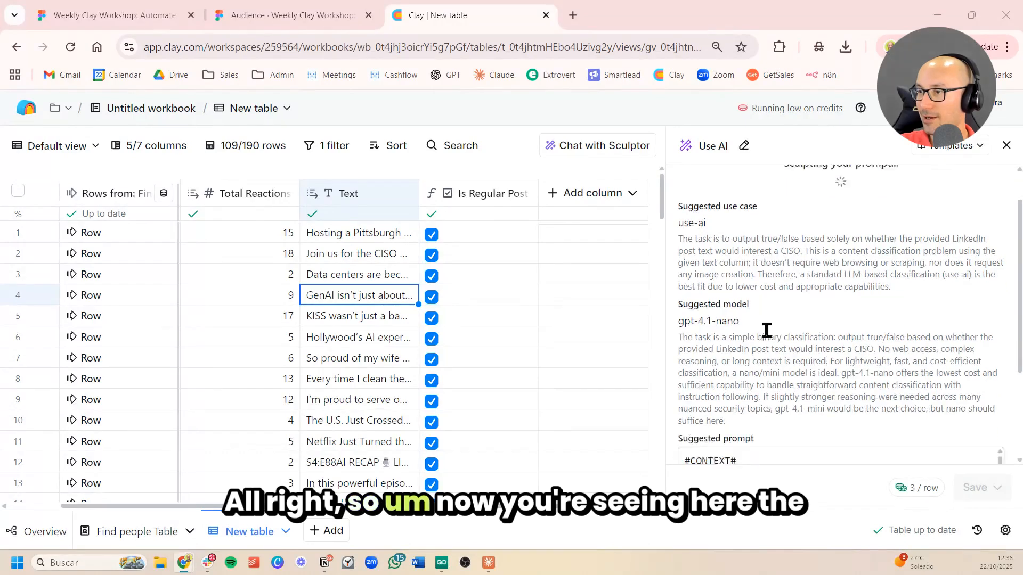
scroll(844, 338, "down", 4)
scroll(869, 331, "down", 5)
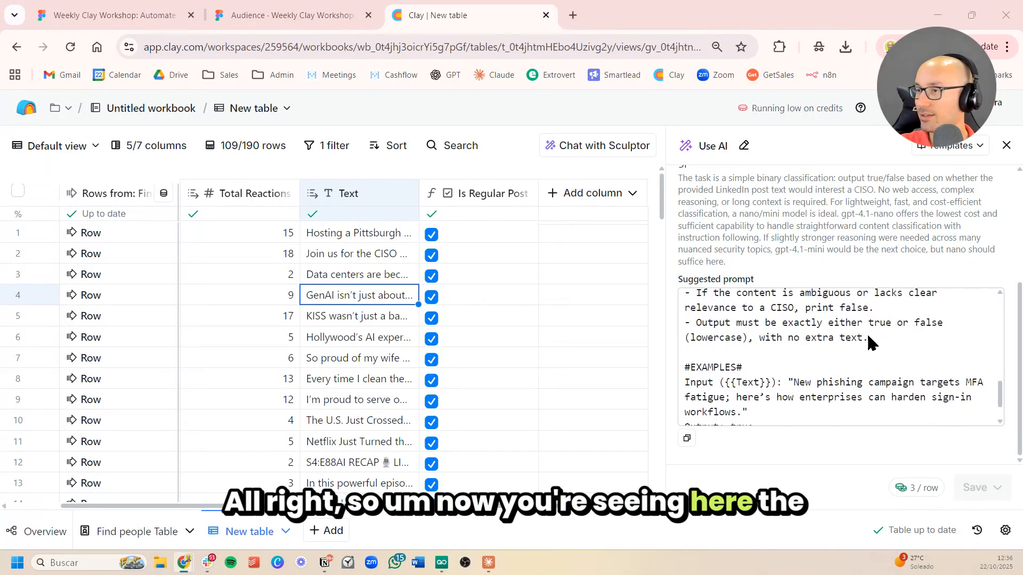
left_click_drag(799, 283, 832, 379)
left_click(832, 379)
Skim the full generated prompt in the Use AI configuration, from the context to the last example.
scroll(837, 376, "down", 3)
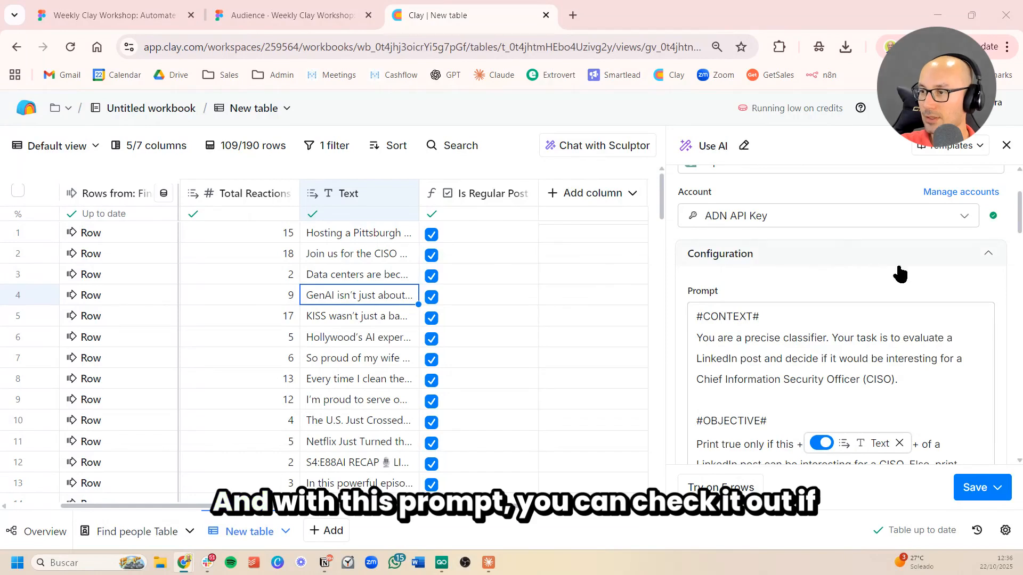
scroll(900, 276, "down", 2)
scroll(941, 261, "down", 8)
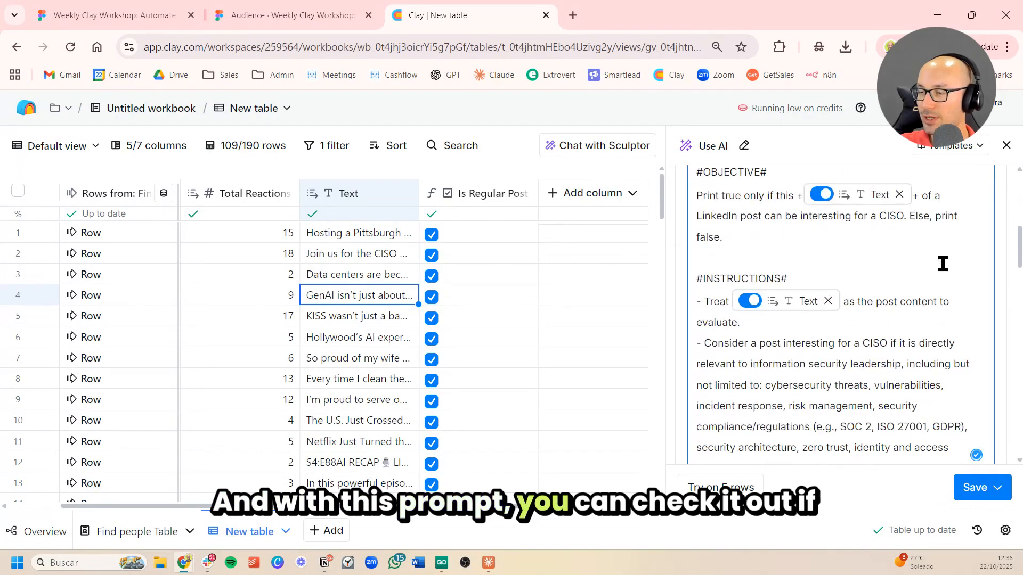
scroll(940, 270, "down", 1)
left_click(895, 345)
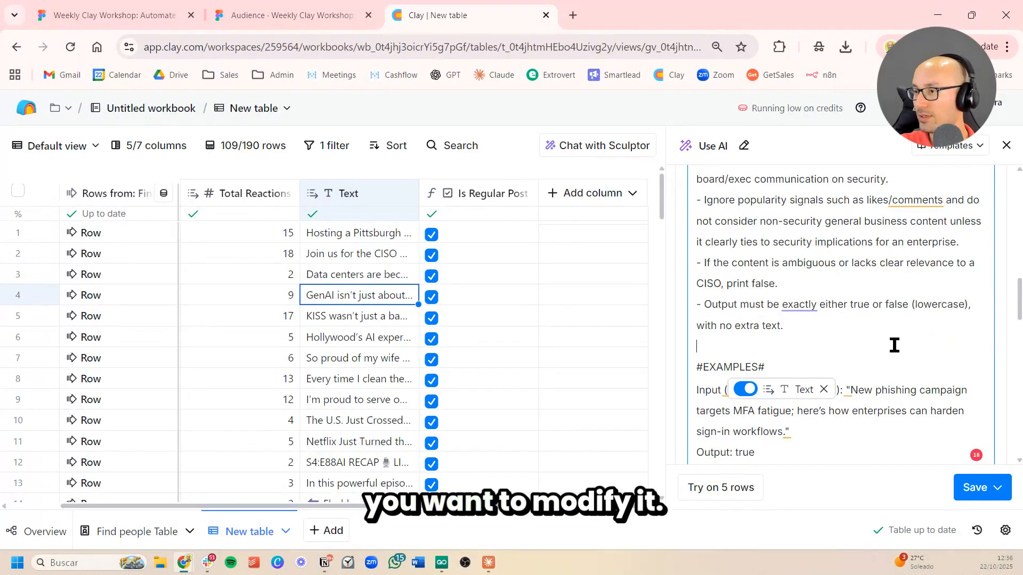
scroll(909, 343, "down", 6)
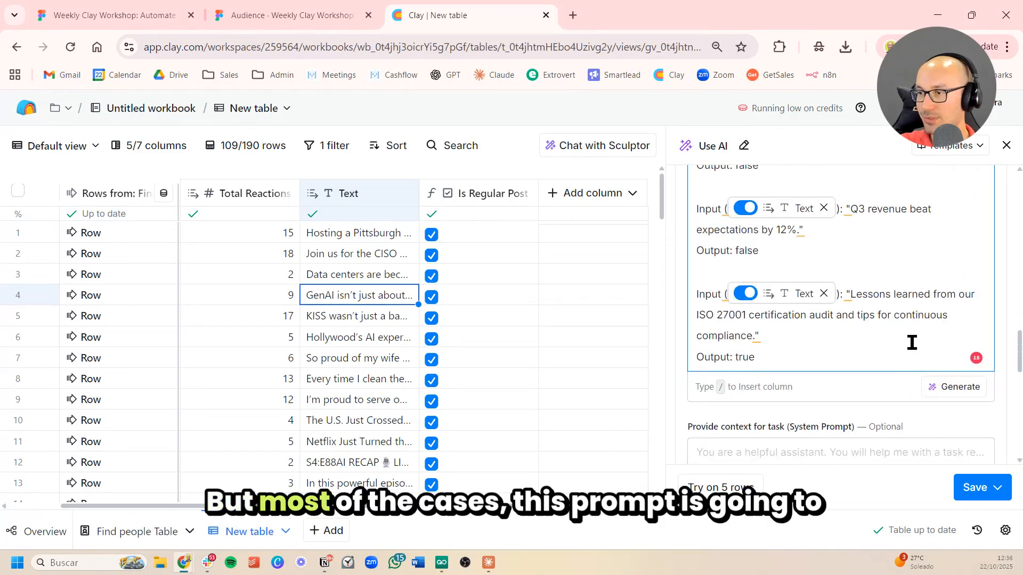
scroll(909, 343, "up", 10)
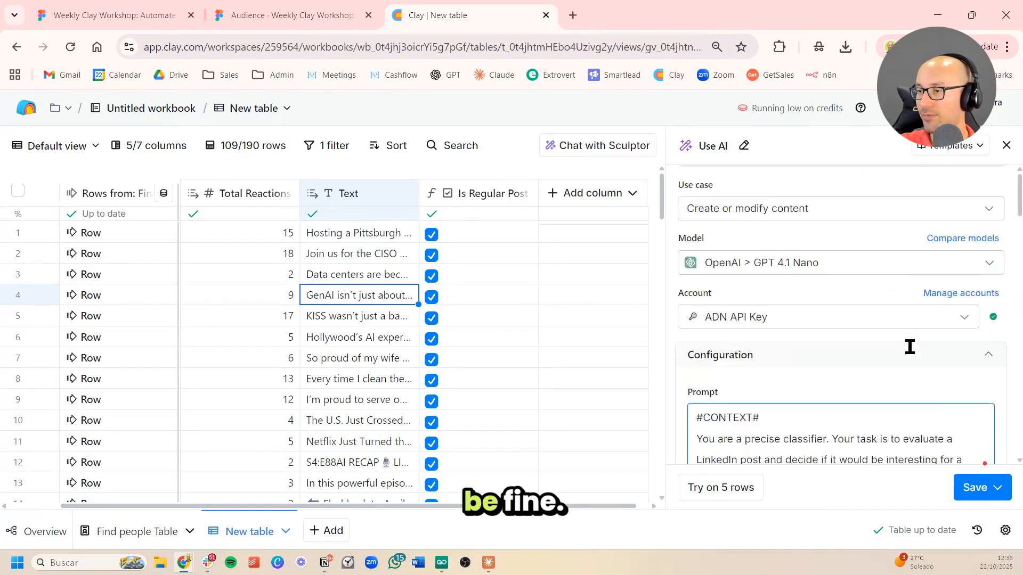
scroll(910, 352, "down", 4)
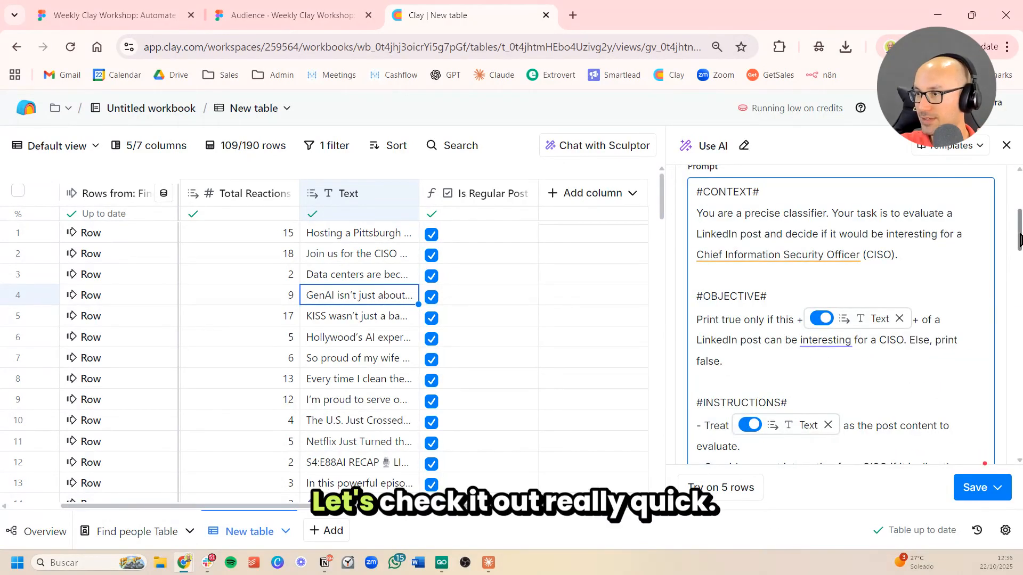
Read the prompt's context, objective and instructions to check how a post is judged interesting for a CISO.
mouse_move(1018, 242)
left_mouse_down()
mouse_move(1019, 259)
mouse_move(1019, 242)
left_mouse_up()
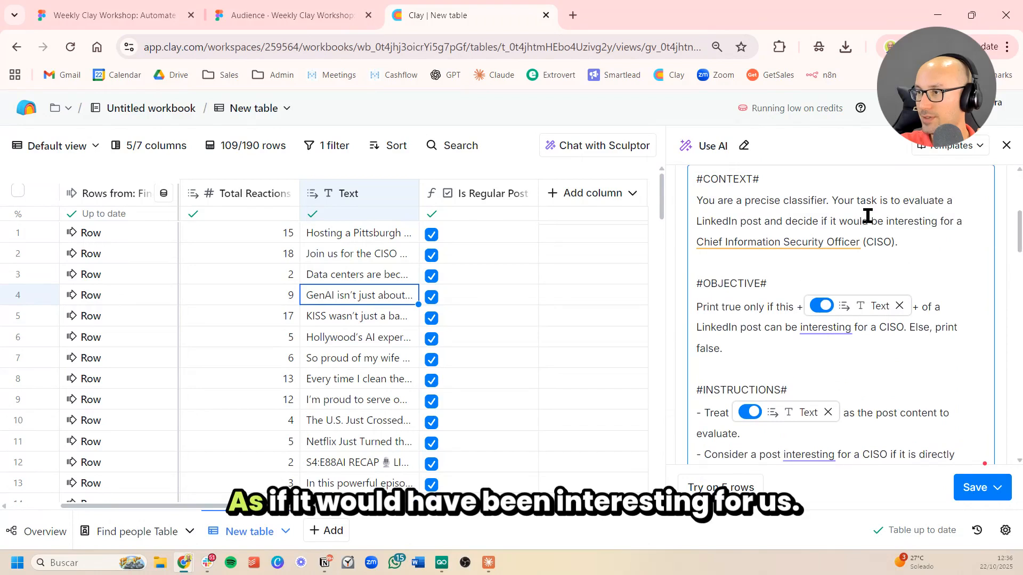
left_click_drag(792, 221, 924, 220)
left_click(927, 221)
left_click_drag(847, 221, 906, 248)
left_click(910, 246)
left_click_drag(707, 309, 760, 309)
left_click(764, 314)
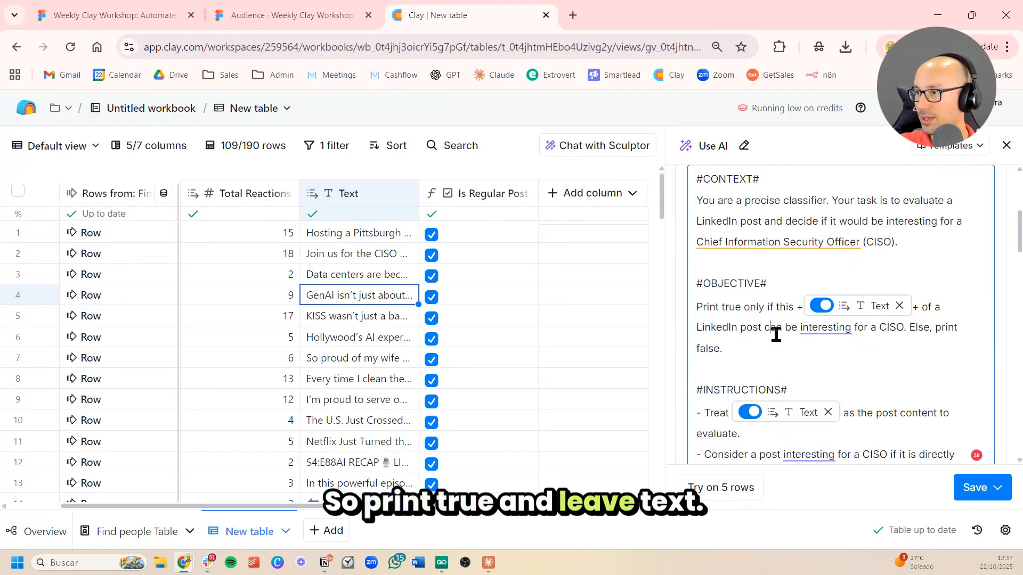
scroll(900, 335, "down", 2)
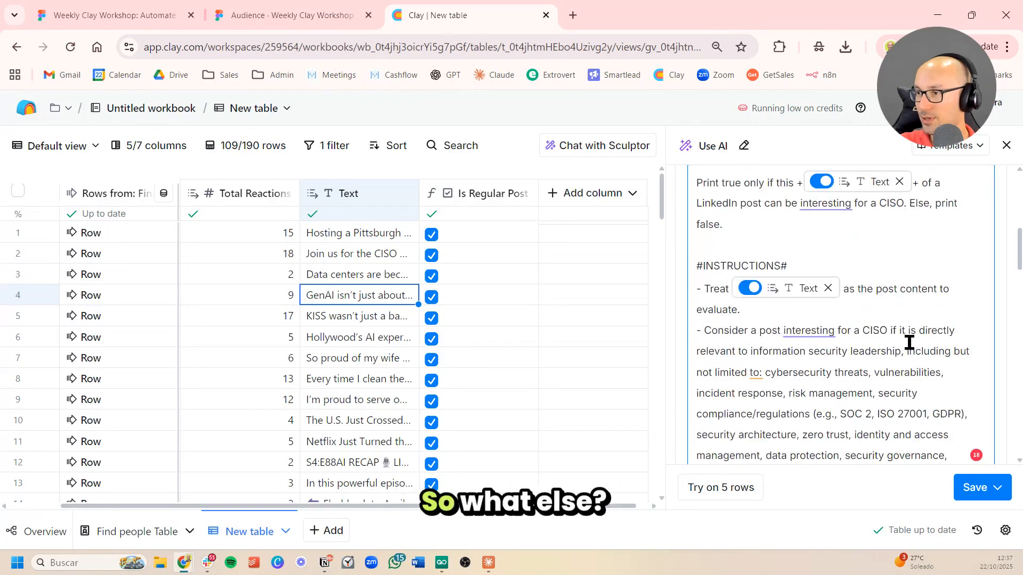
left_click_drag(863, 330, 905, 368)
left_click(905, 369)
Review the remaining instructions and the example inputs and outputs at the end of the prompt.
scroll(895, 373, "down", 6)
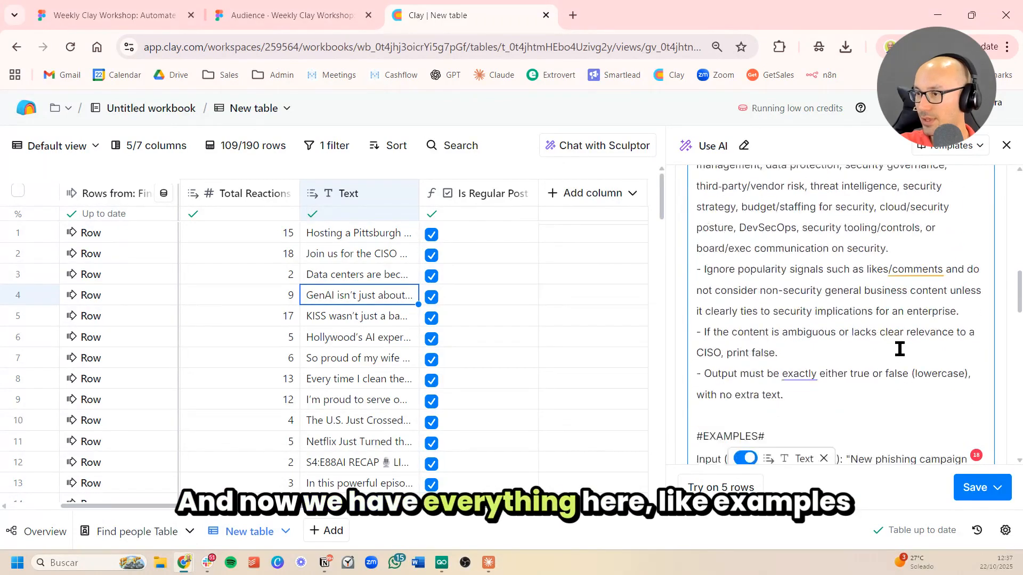
scroll(898, 349, "down", 5)
scroll(900, 349, "up", 2)
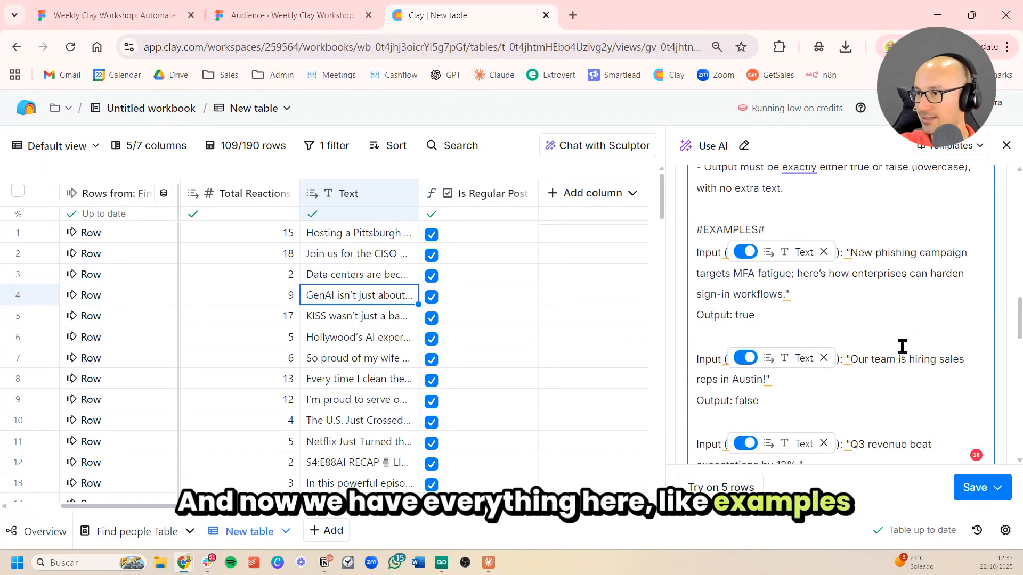
scroll(873, 298, "down", 7)
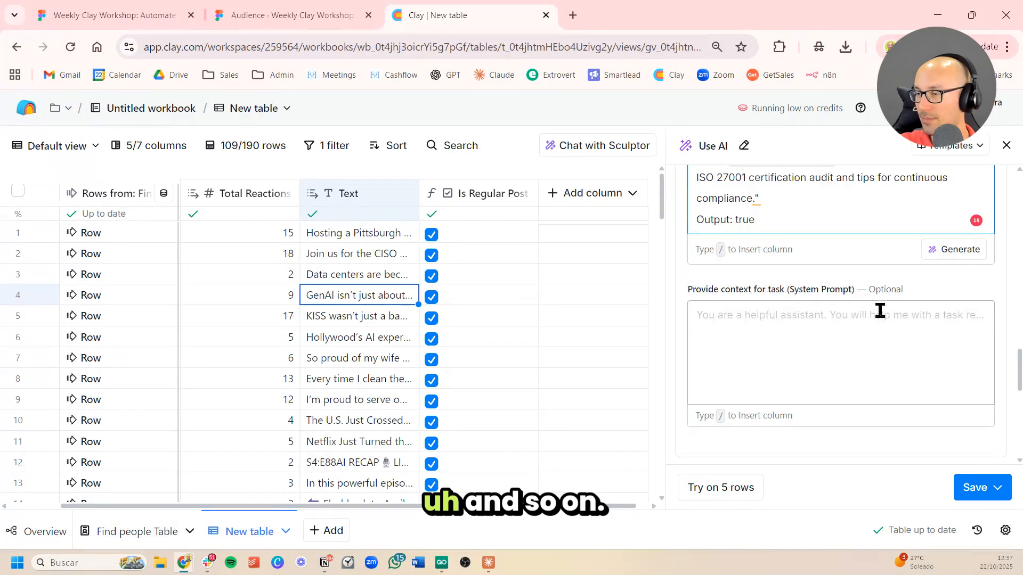
Check the run settings and the defined output field isInterestingForCiso with its True/False type.
scroll(884, 309, "up", 2)
scroll(886, 319, "down", 10)
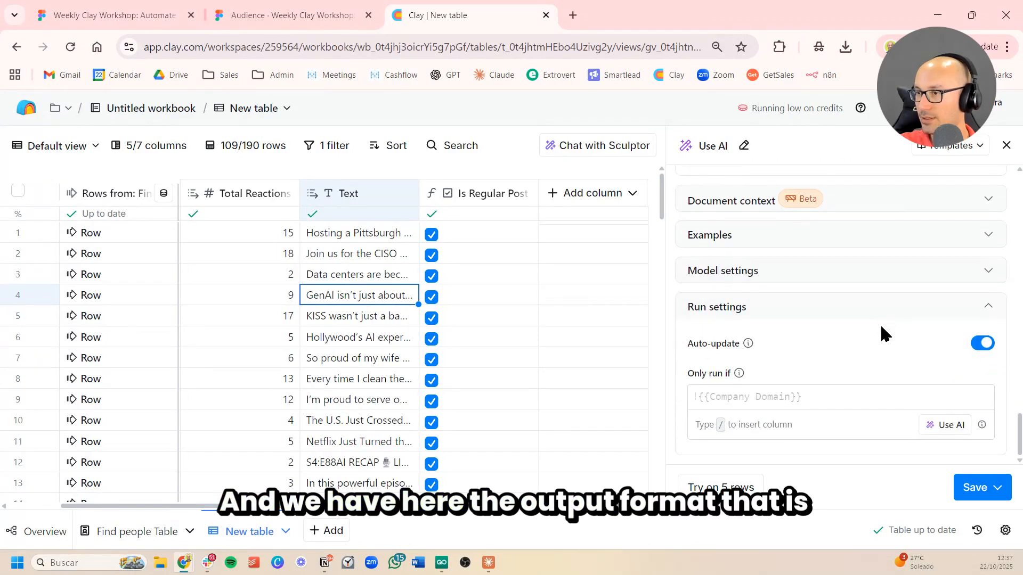
scroll(853, 320, "up", 5)
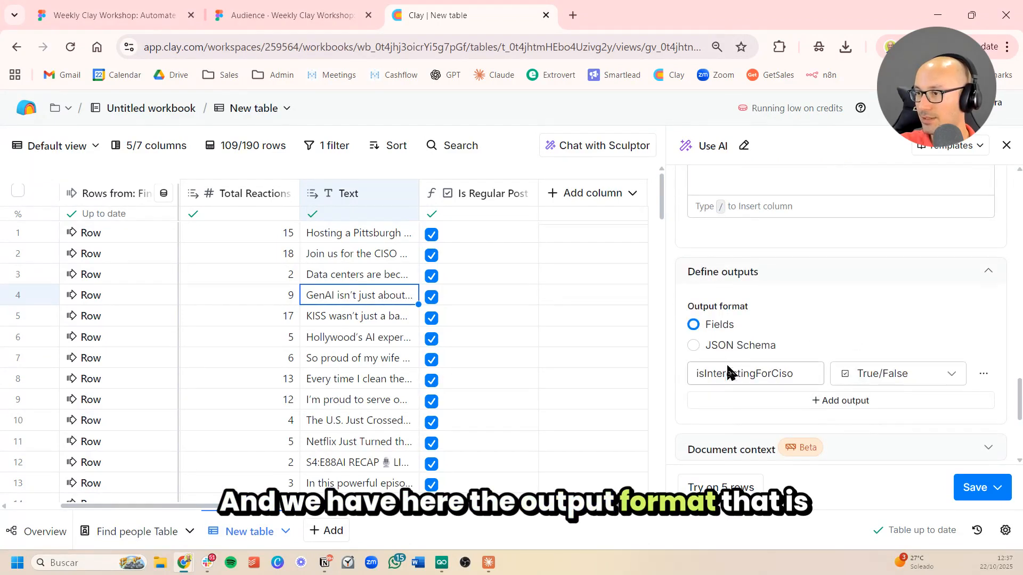
left_click_drag(803, 372, 684, 388)
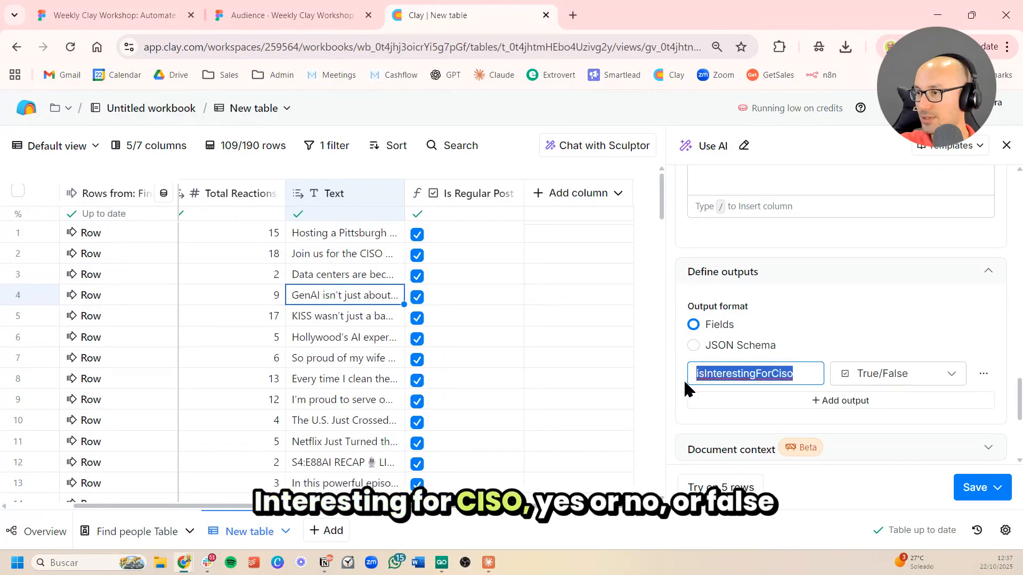
left_click(770, 374)
Save the Use AI column with GPT 4.1 Nano and the ADN API Key account, and run it on the filtered rows.
scroll(932, 383, "up", 10)
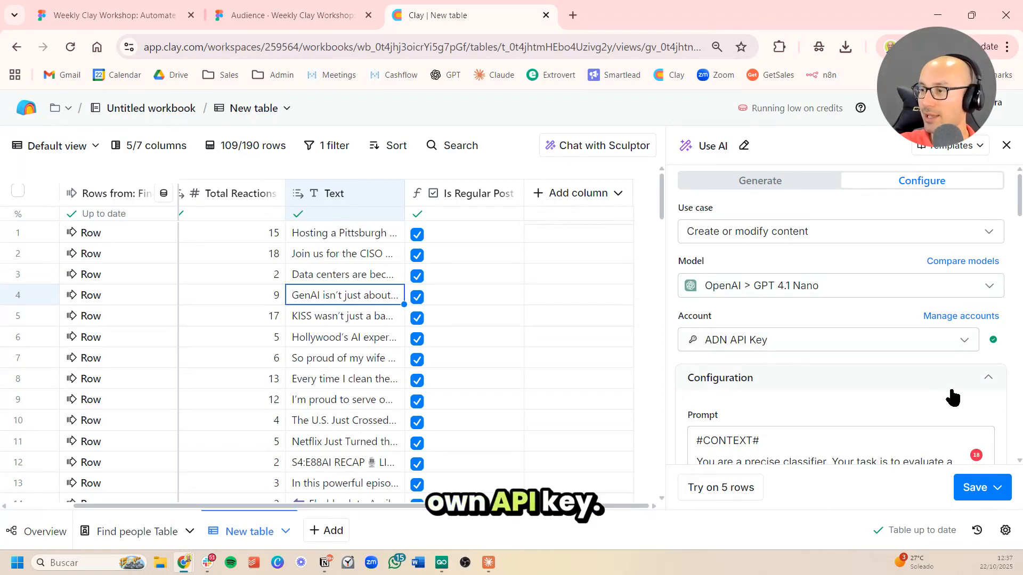
left_click(985, 491)
left_click(974, 422)
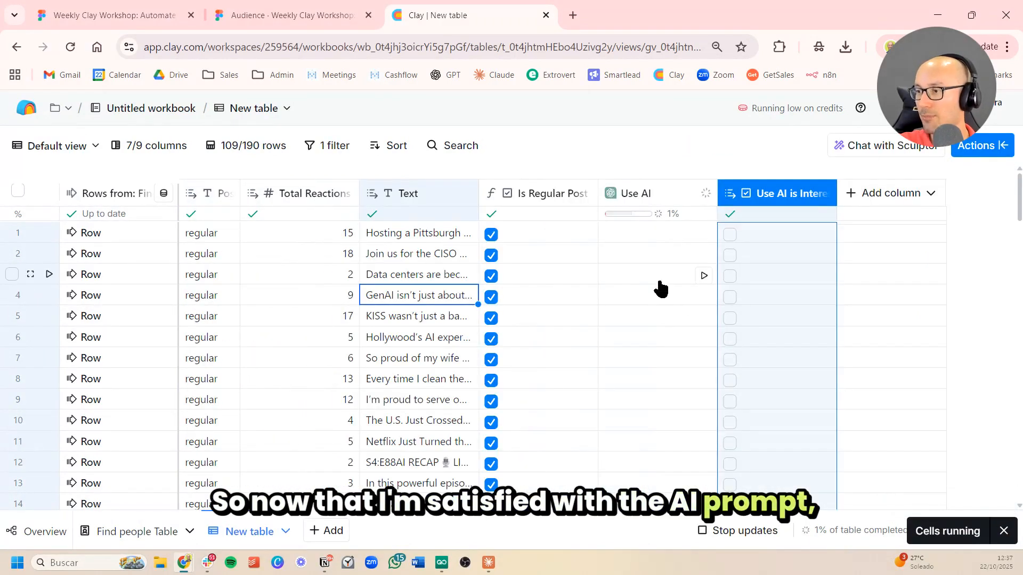
Look through the whole table to compare the CISO-relevance results with the post texts.
scroll(666, 281, "down", 15)
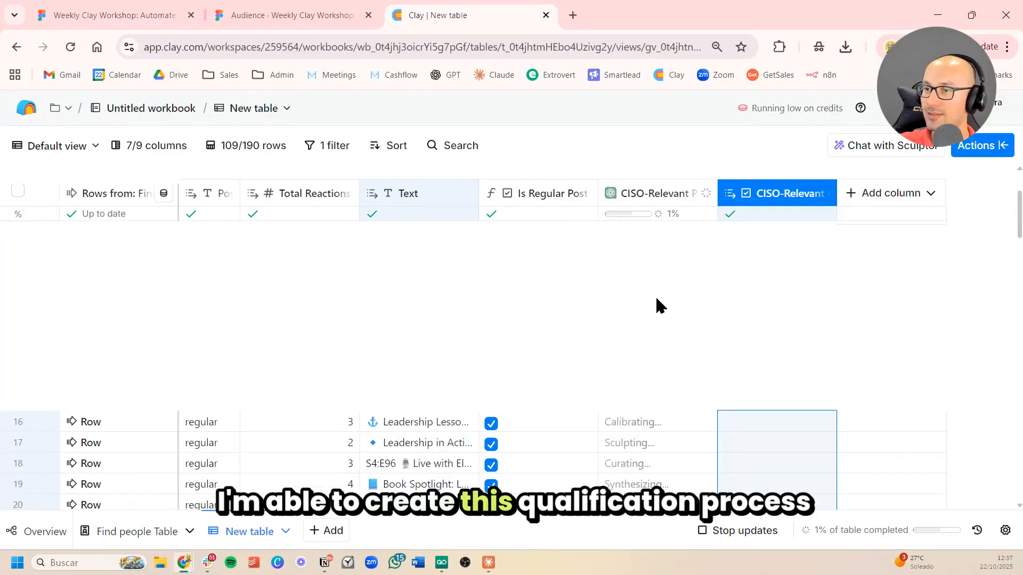
scroll(656, 315, "up", 10)
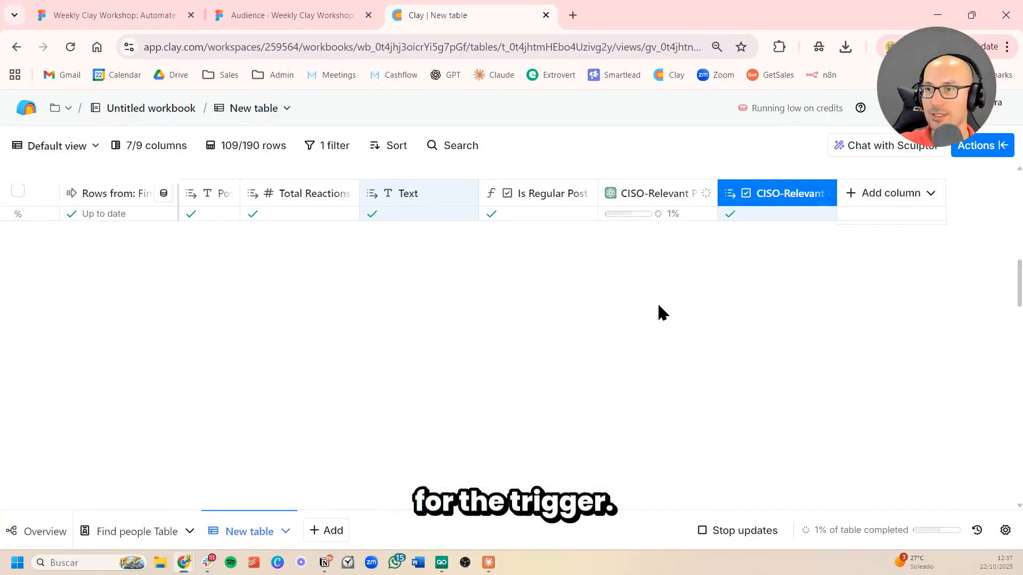
left_click(403, 265)
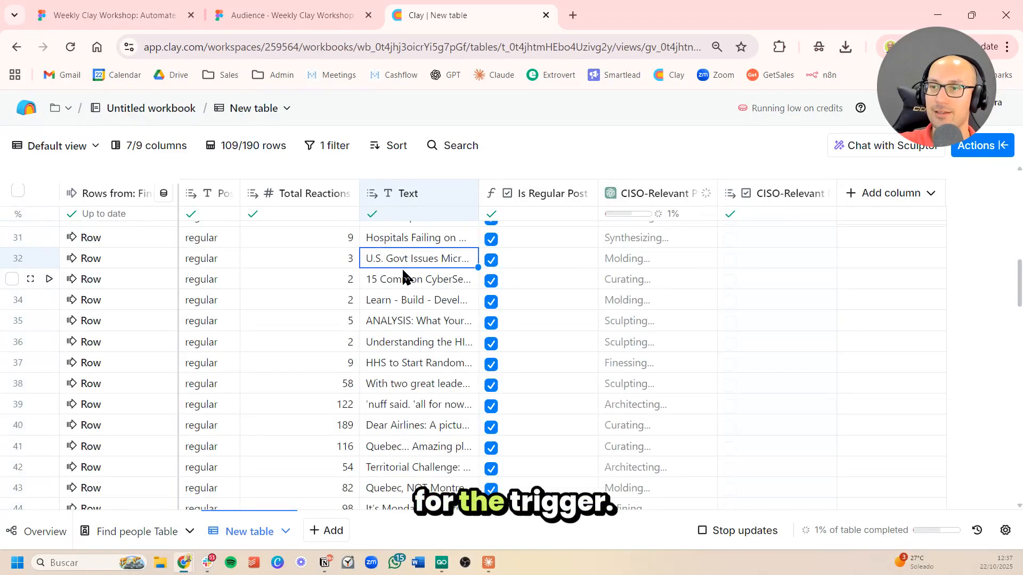
left_click(398, 302)
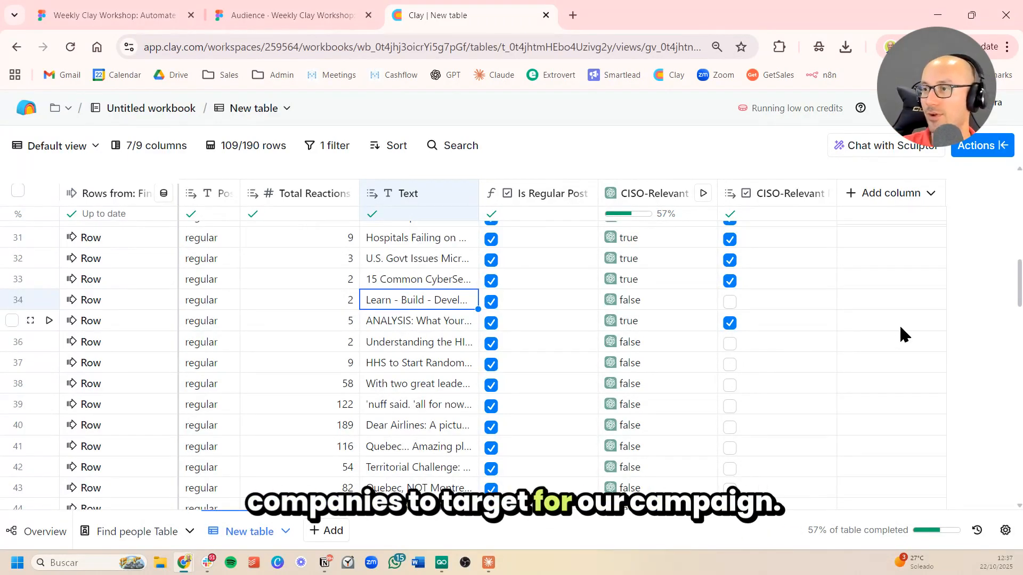
scroll(879, 336, "down", 15)
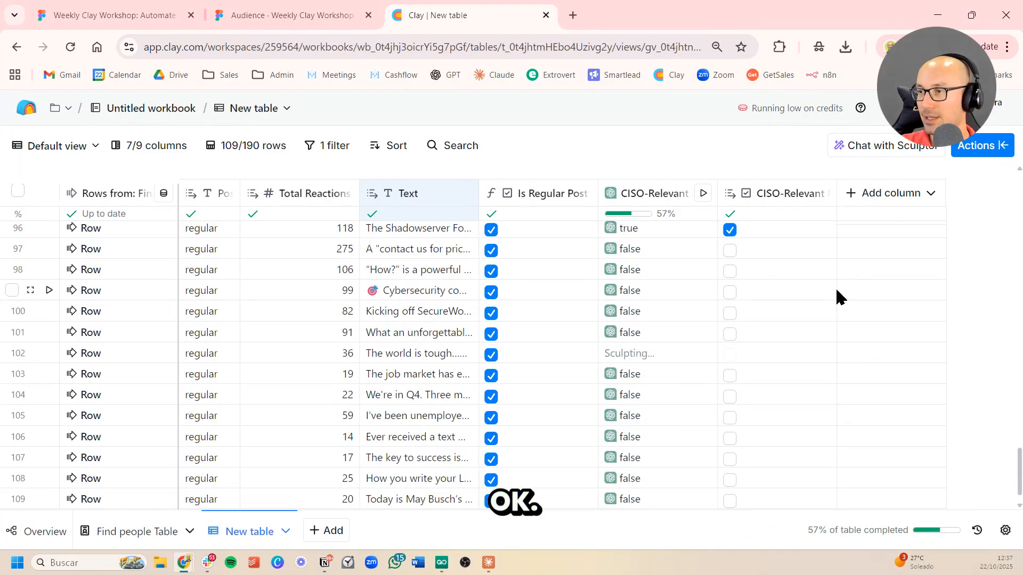
scroll(821, 315, "down", 1)
scroll(779, 328, "up", 5)
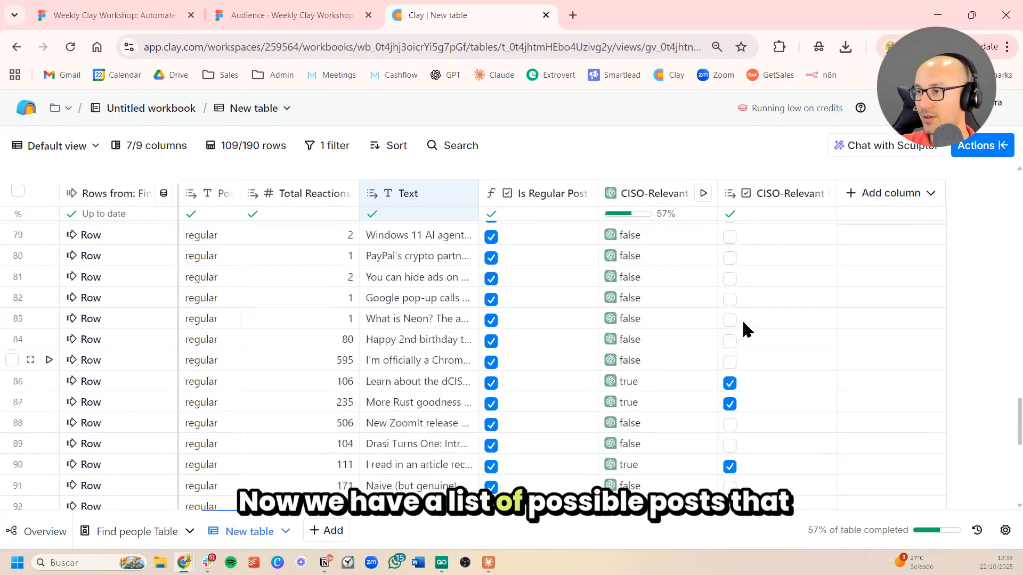
scroll(743, 329, "up", 20)
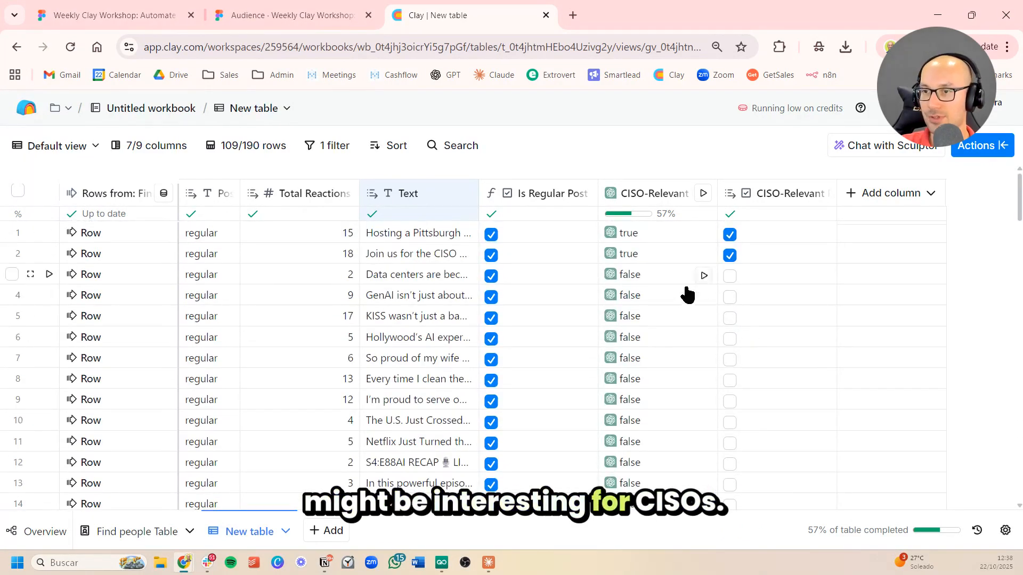
Read the full text of the data centers post in row 3 to check its CISO-relevance result.
left_click(414, 339)
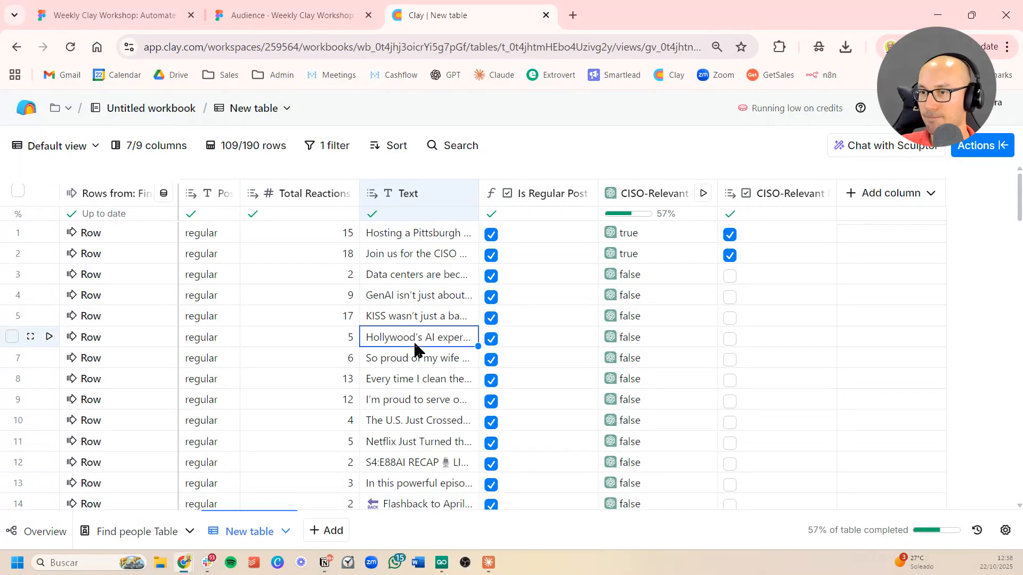
left_click(402, 276)
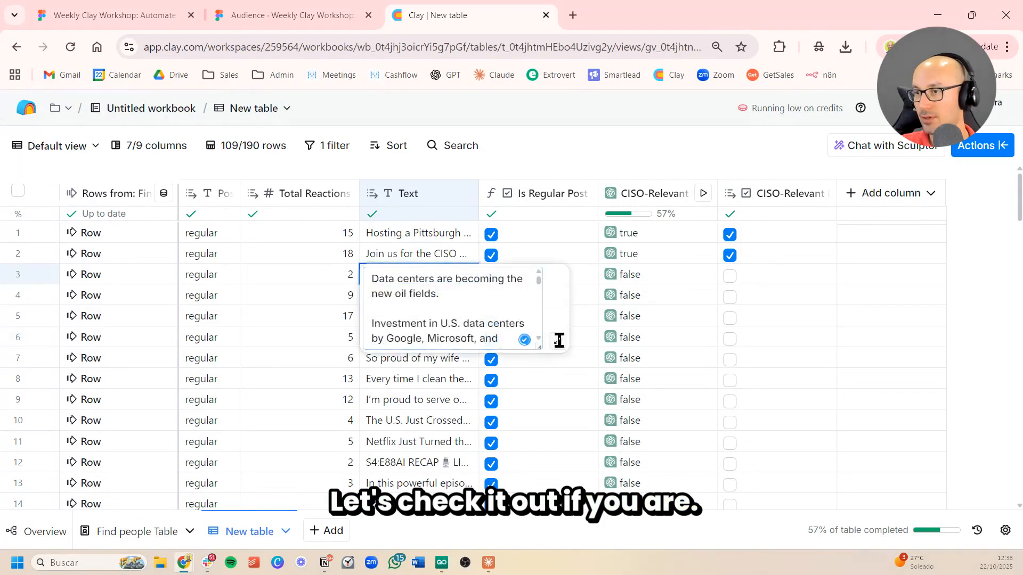
left_click(557, 340)
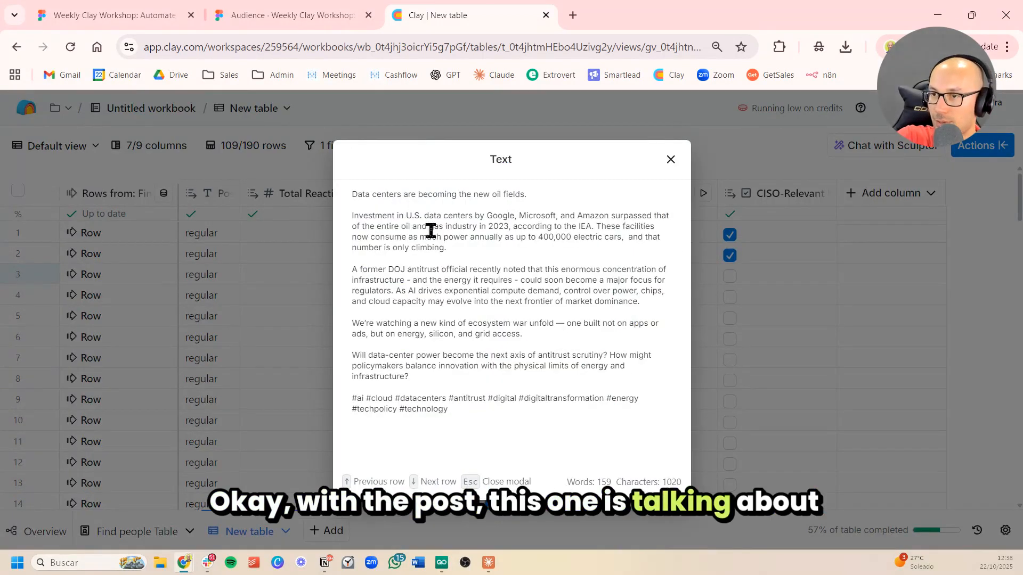
left_click(680, 156)
Read the full text of the GenAI leadership post in row 4 to check its classification.
left_click(411, 297)
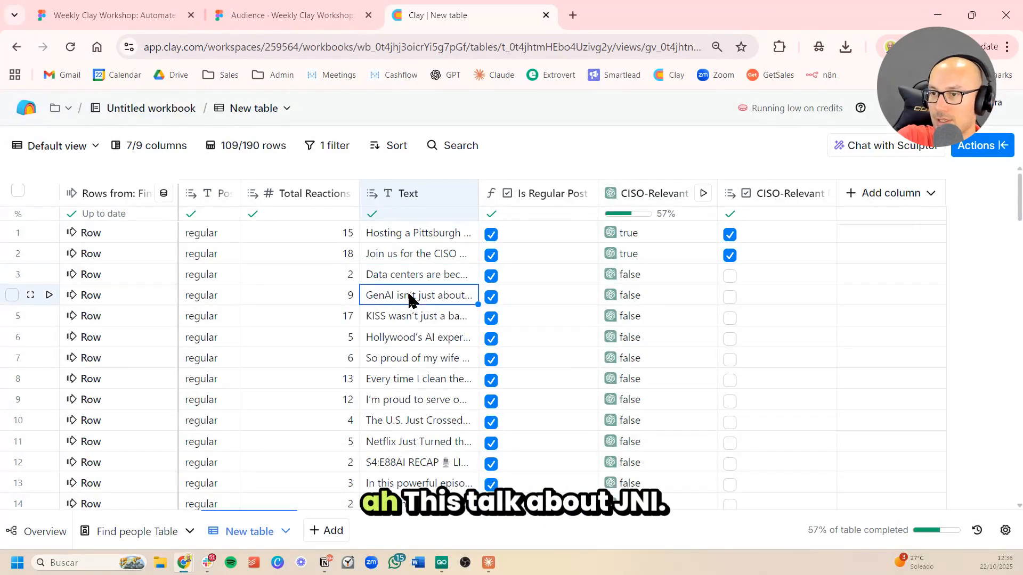
left_click_drag(411, 305, 482, 330)
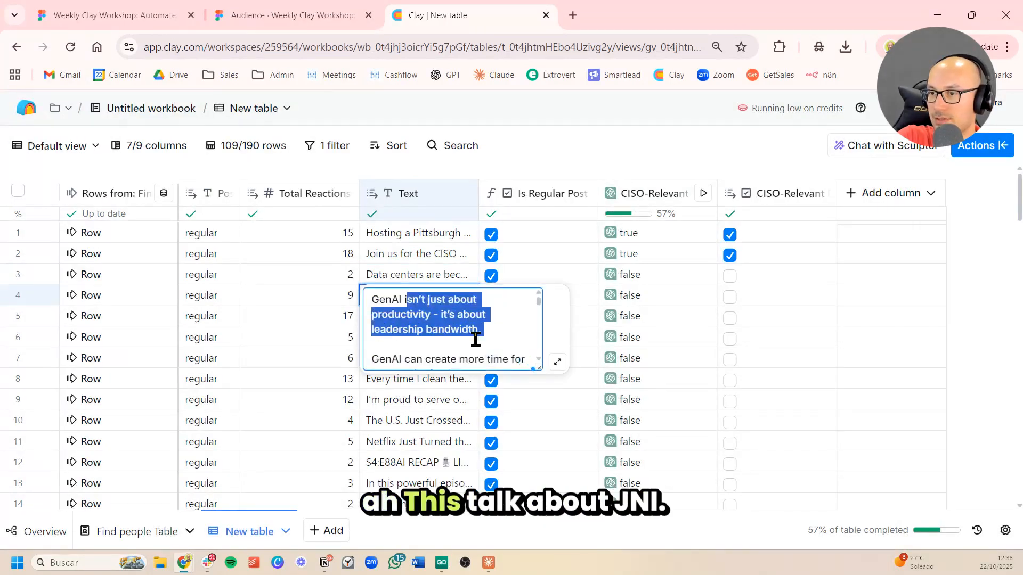
left_click(557, 362)
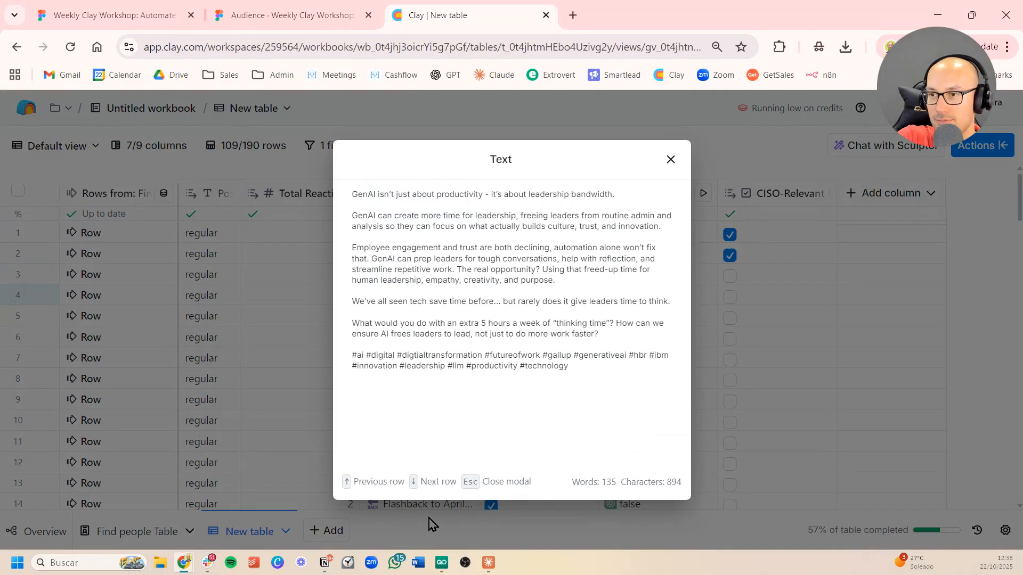
left_click(834, 322)
Open the full text of the KISS post in row 5 to check its classification.
left_click(456, 335)
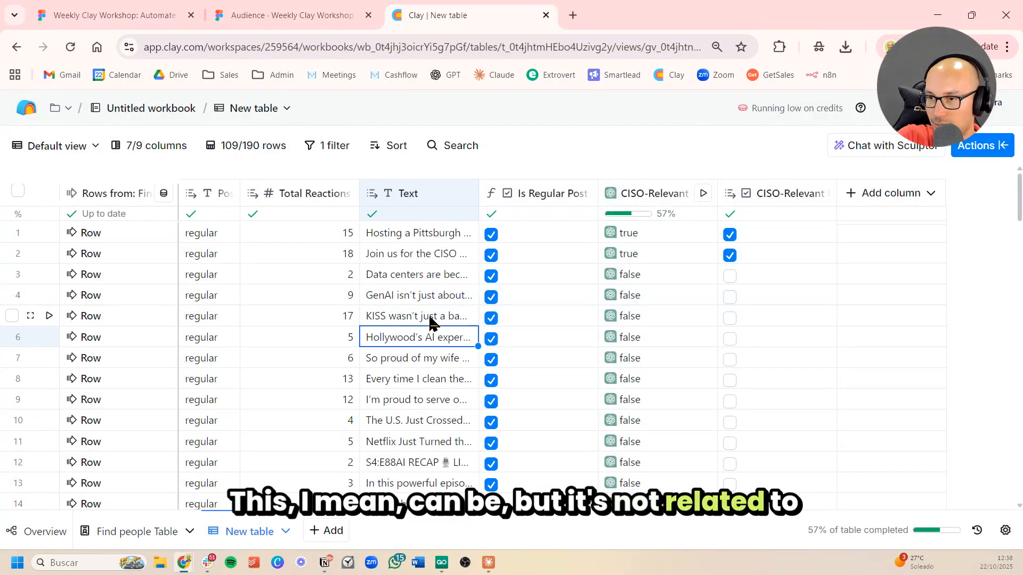
double_click(431, 320)
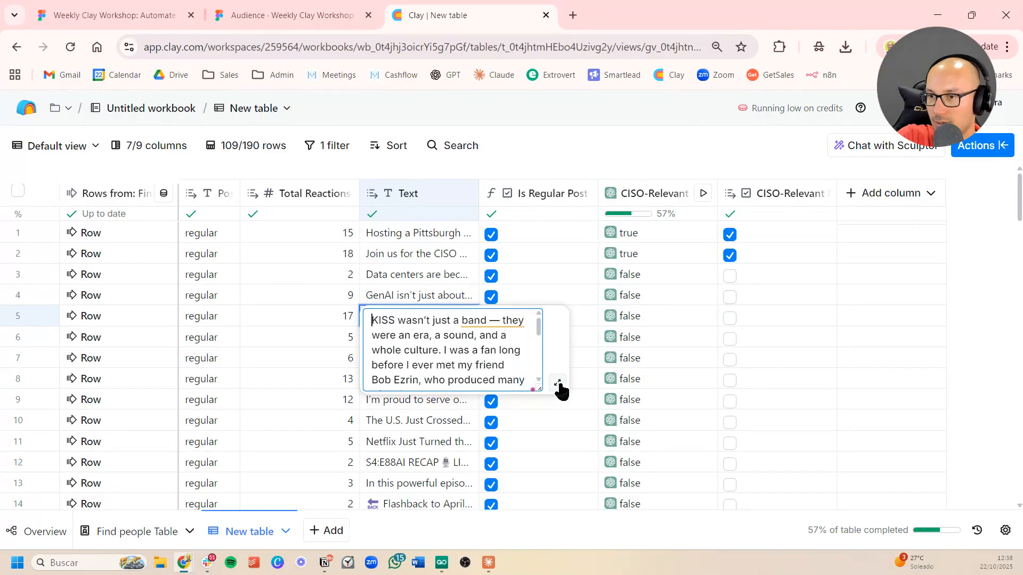
left_click(558, 383)
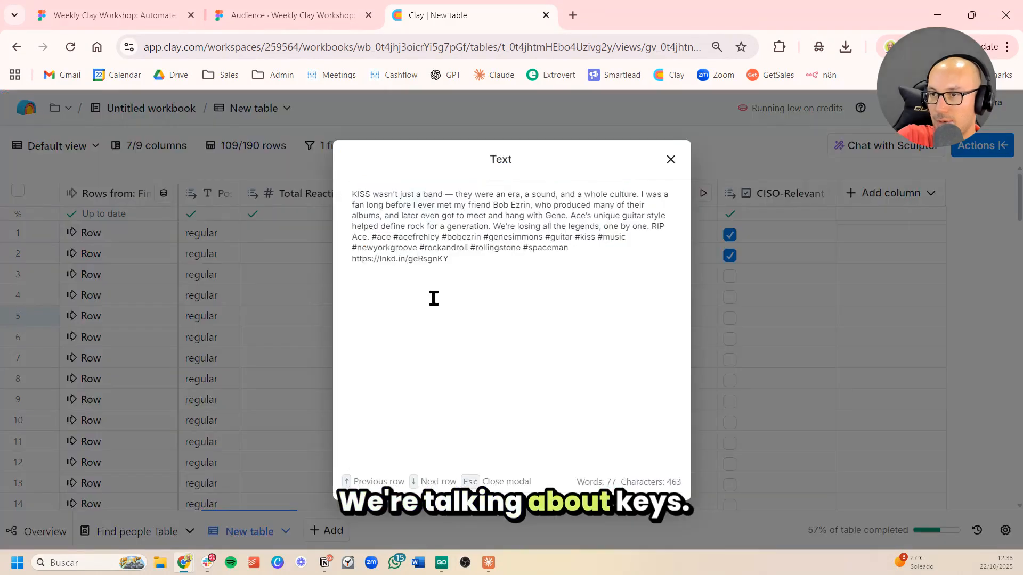
Close the KISS post's full text and look at the following posts, including the Hollywood AI one in row 6.
left_click(440, 112)
left_click(418, 379)
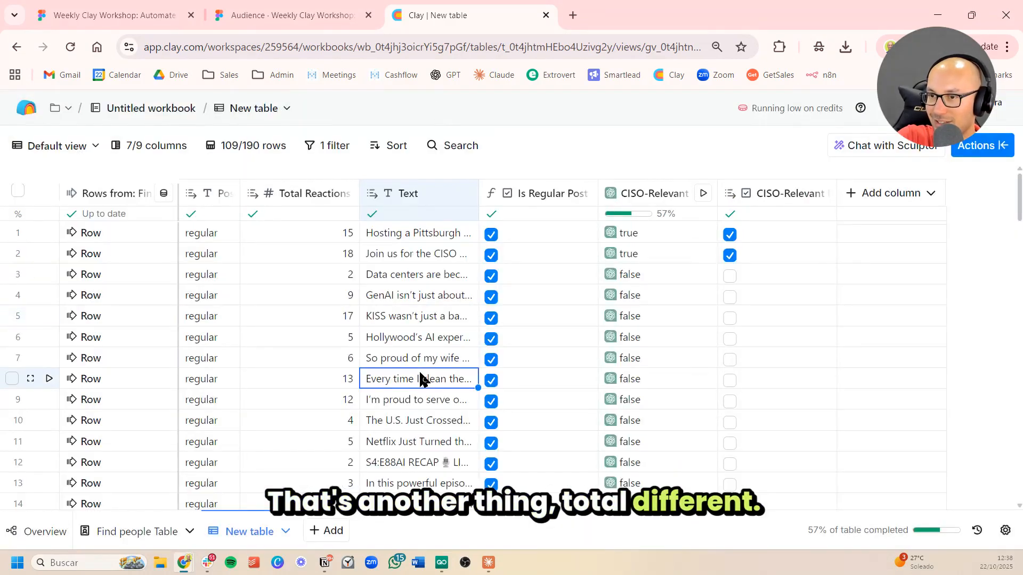
left_click(436, 345)
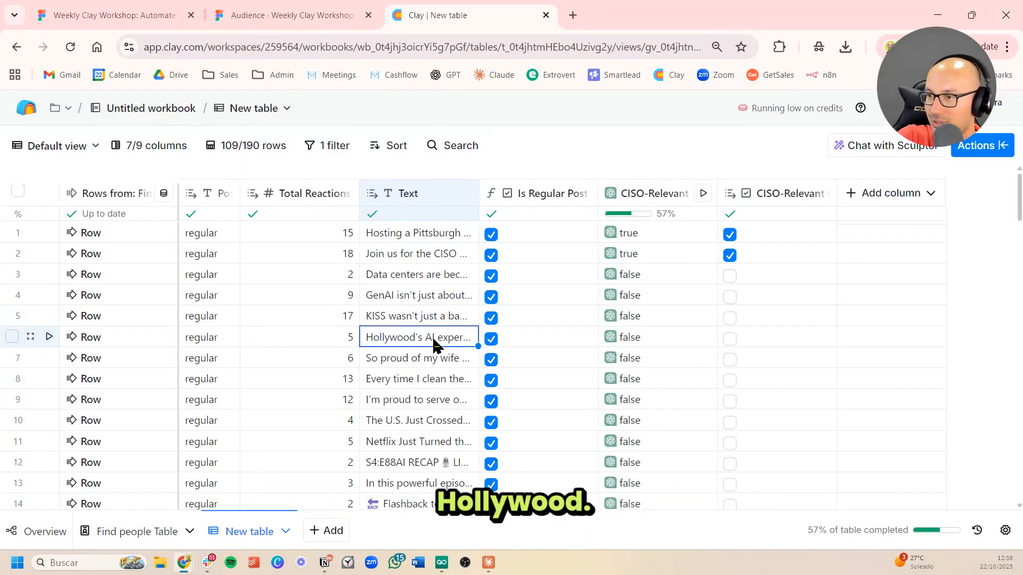
Filter the table on the CISO-Relevant Post Is Interesting For Ciso column so only checked rows are shown.
left_click(764, 195)
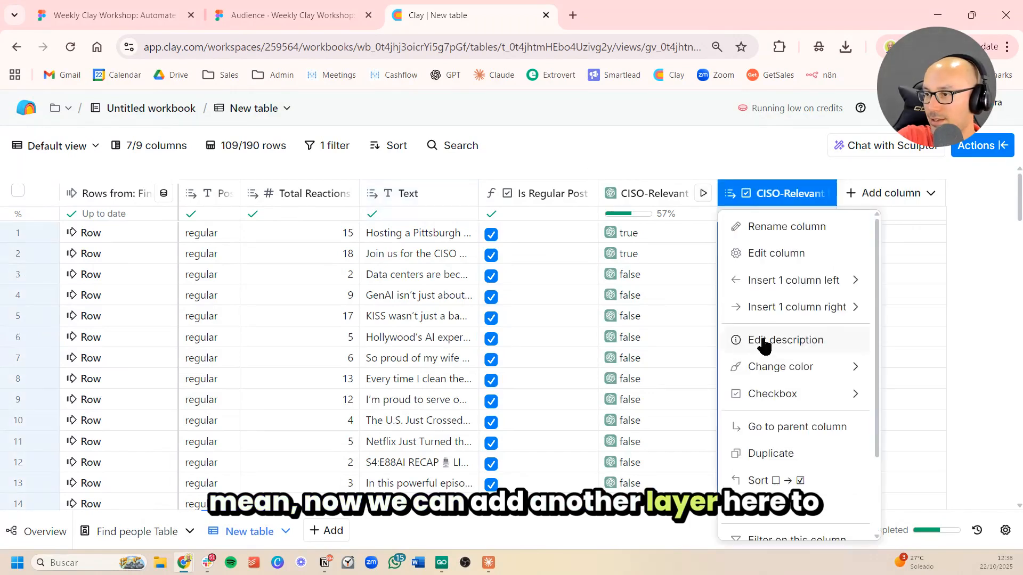
scroll(801, 426, "down", 2)
left_click(792, 433)
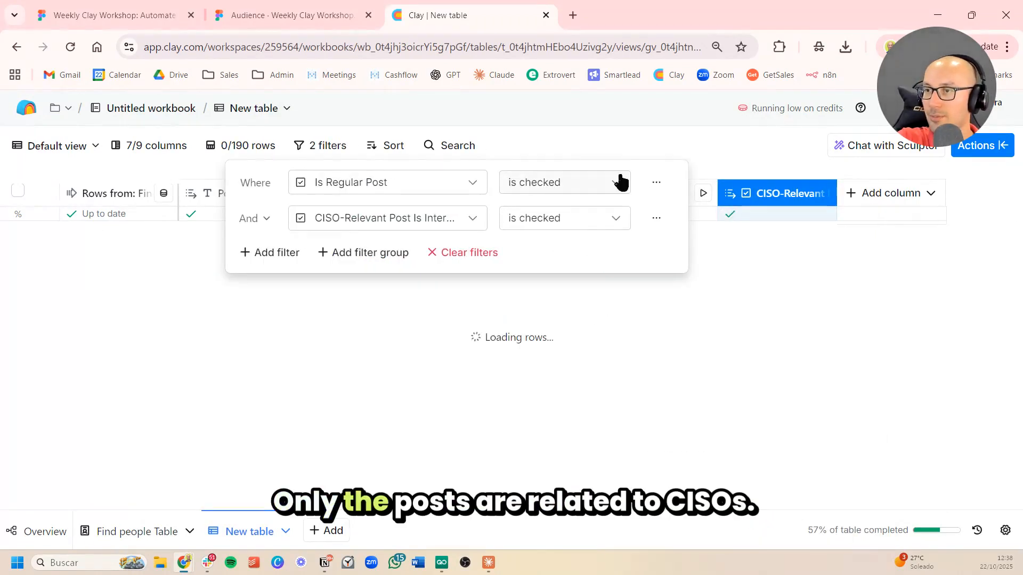
left_click(660, 136)
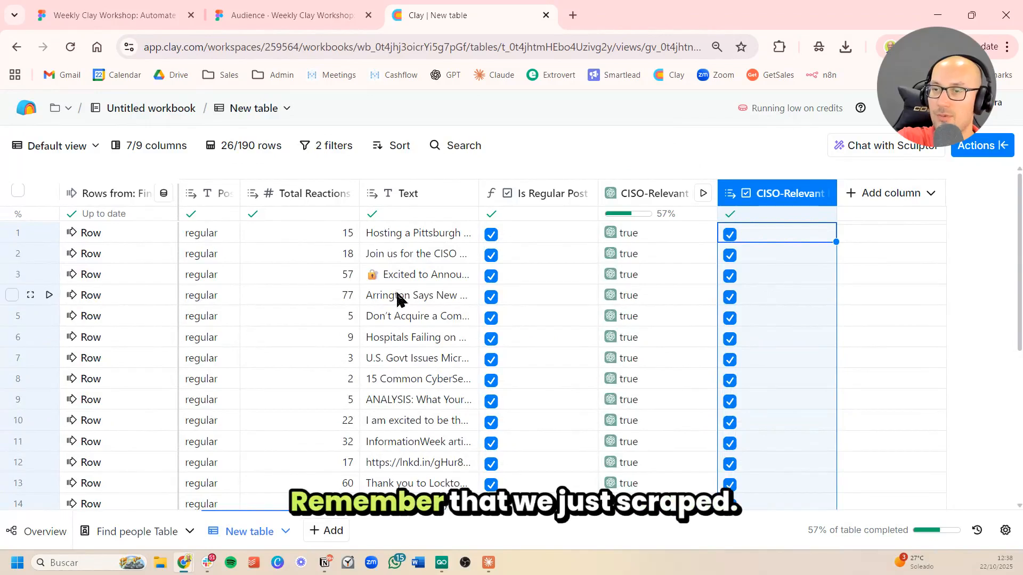
Look through the filtered list of regular, CISO-relevant posts from start to end.
left_click(411, 314)
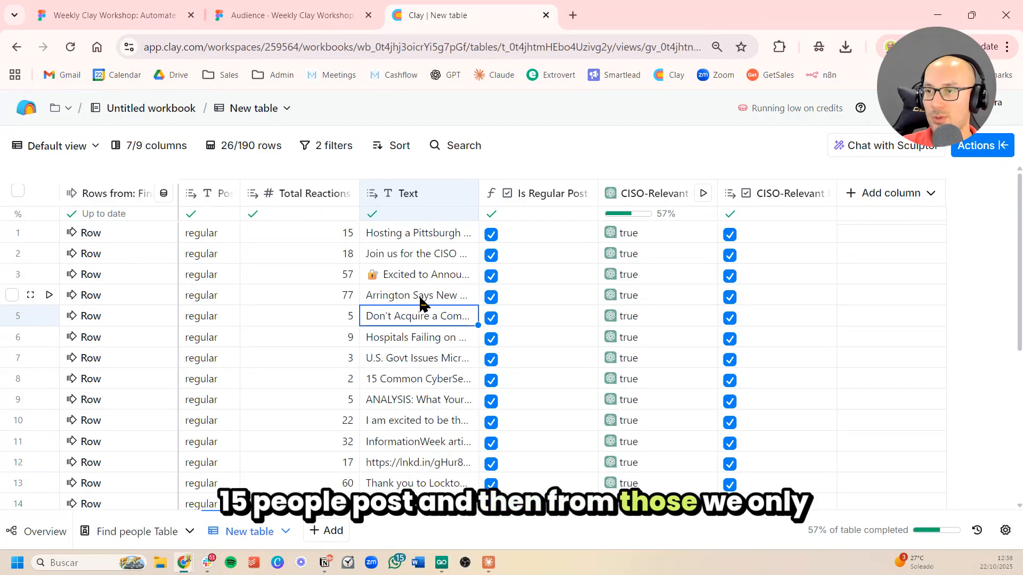
scroll(431, 298, "down", 5)
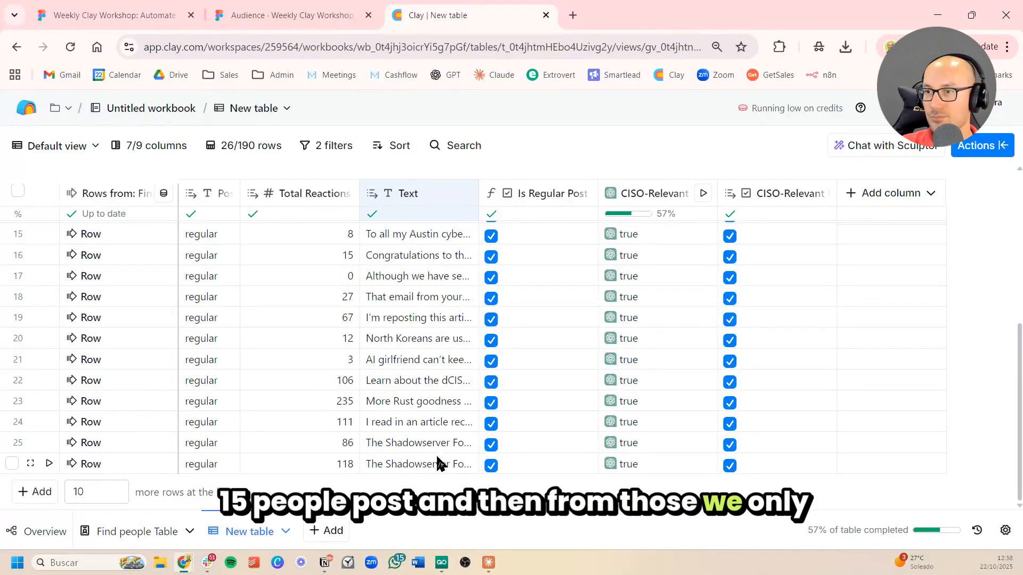
scroll(427, 434, "up", 5)
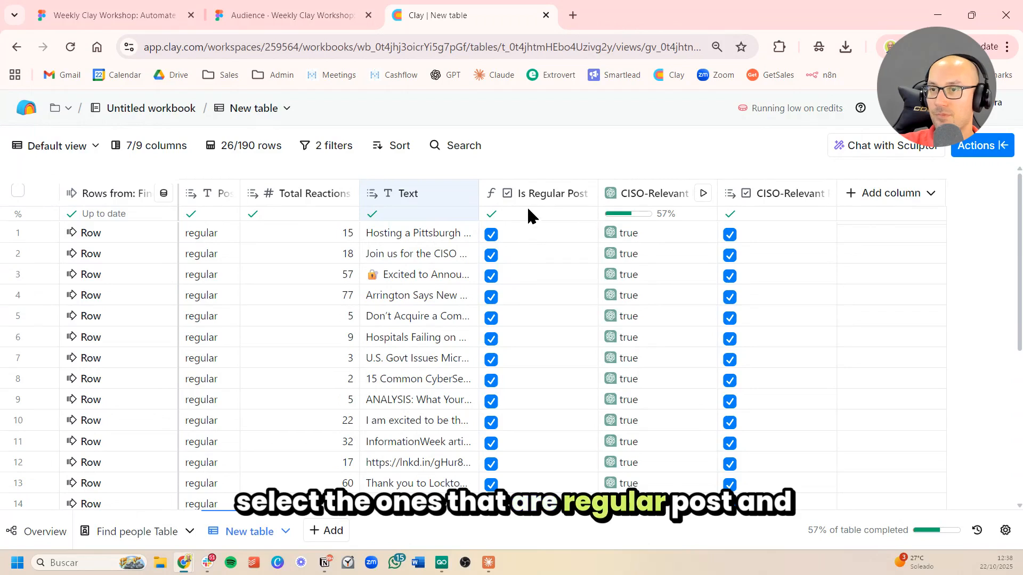
left_click(227, 234)
left_click(365, 254)
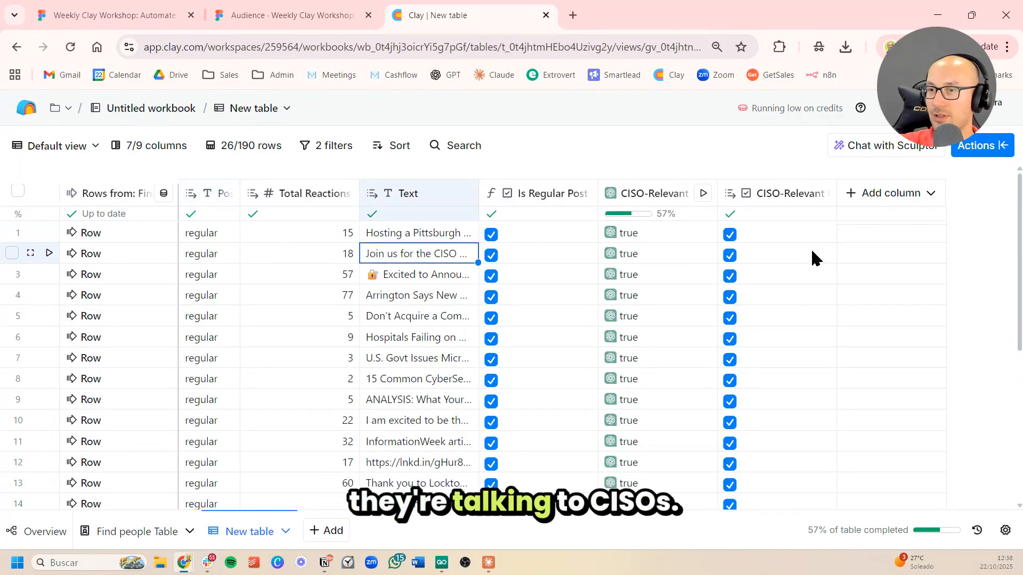
left_click(399, 296)
Examine the Total Reactions values across all filtered posts to gauge how many potential leads they offer.
scroll(372, 317, "down", 5)
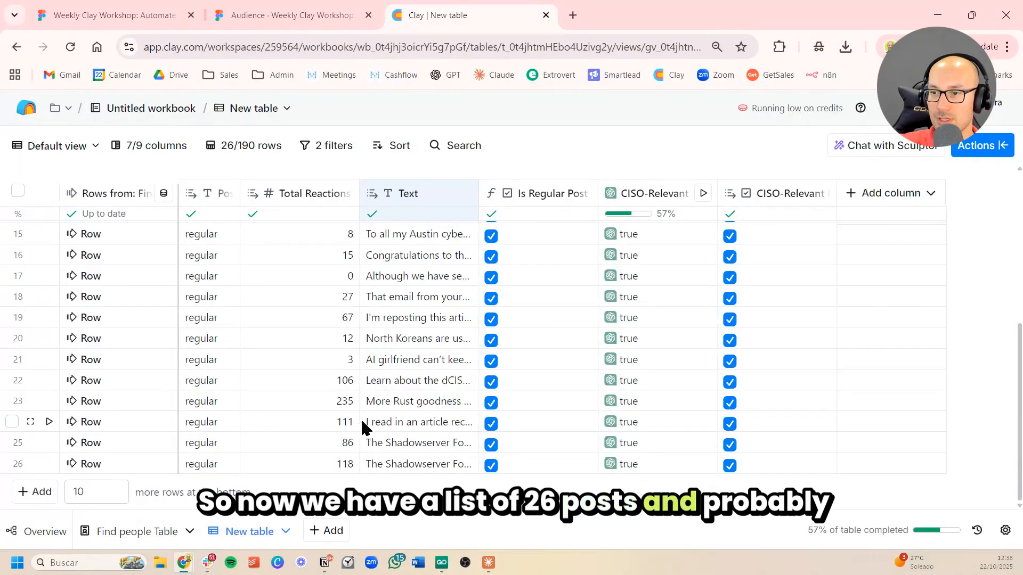
left_click_drag(340, 467, 337, 351)
scroll(345, 359, "up", 5)
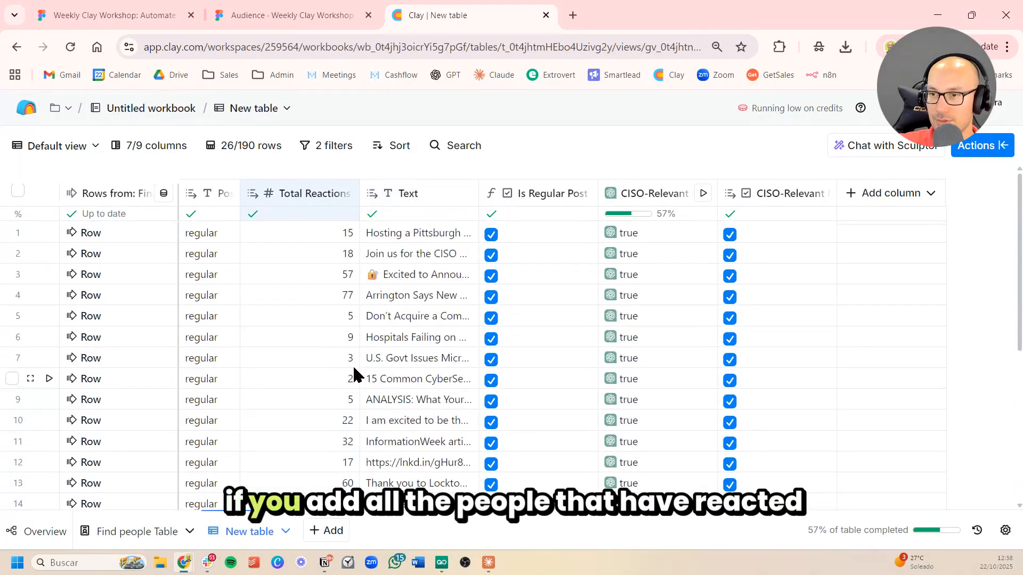
left_click(401, 344)
left_click_drag(326, 235, 320, 471)
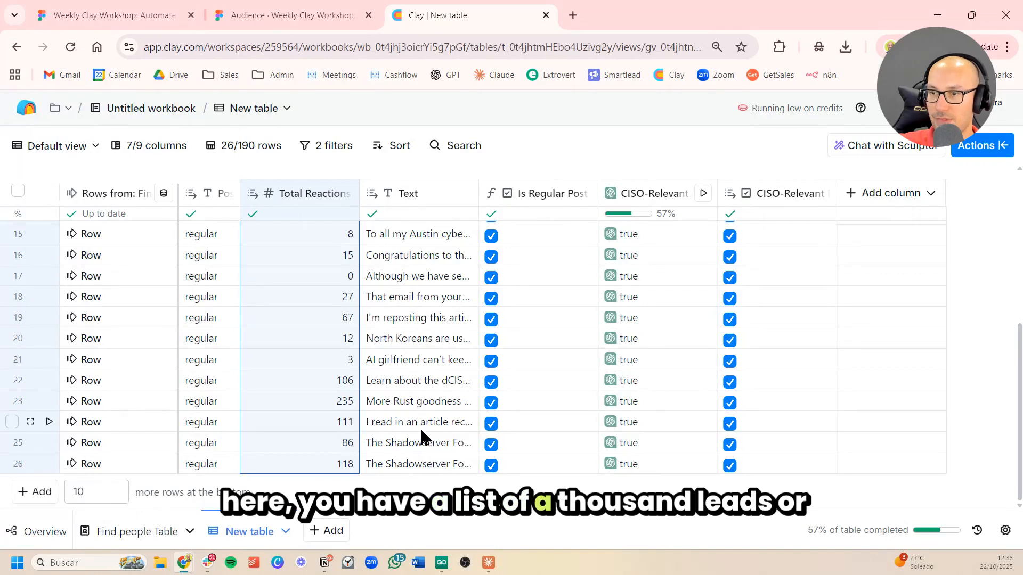
scroll(419, 427, "up", 5)
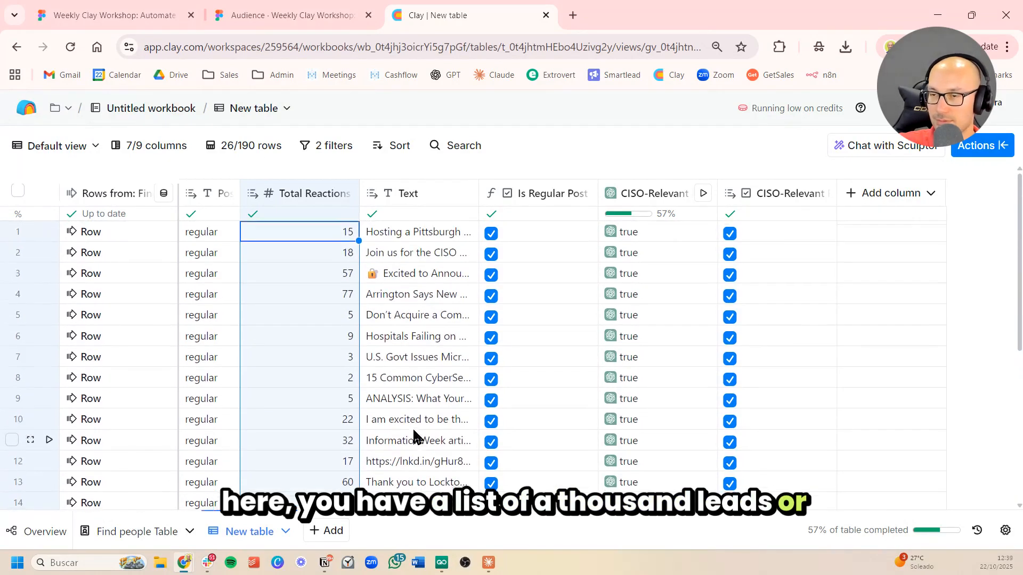
left_click(454, 343)
scroll(443, 344, "down", 5)
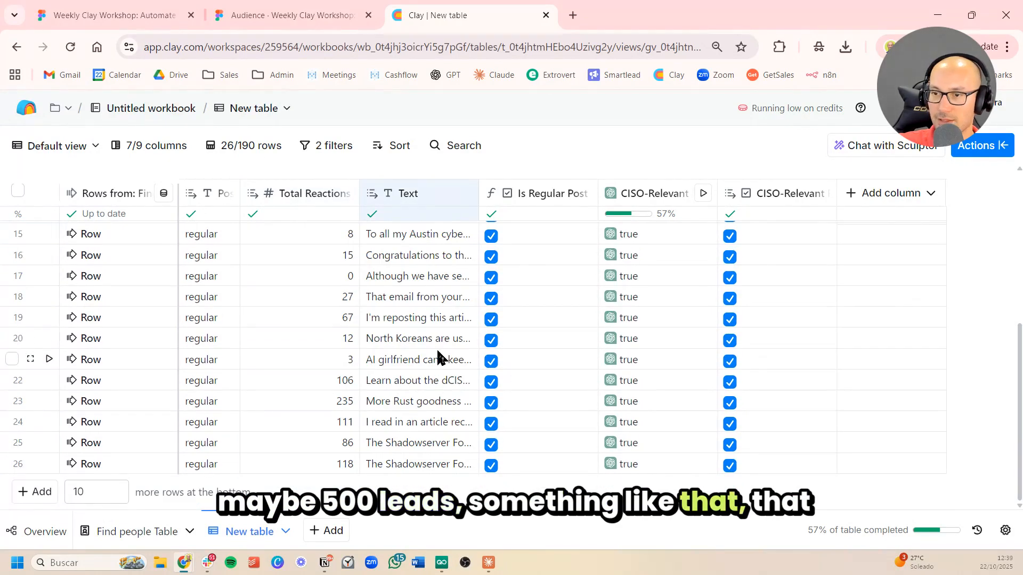
left_click(436, 352)
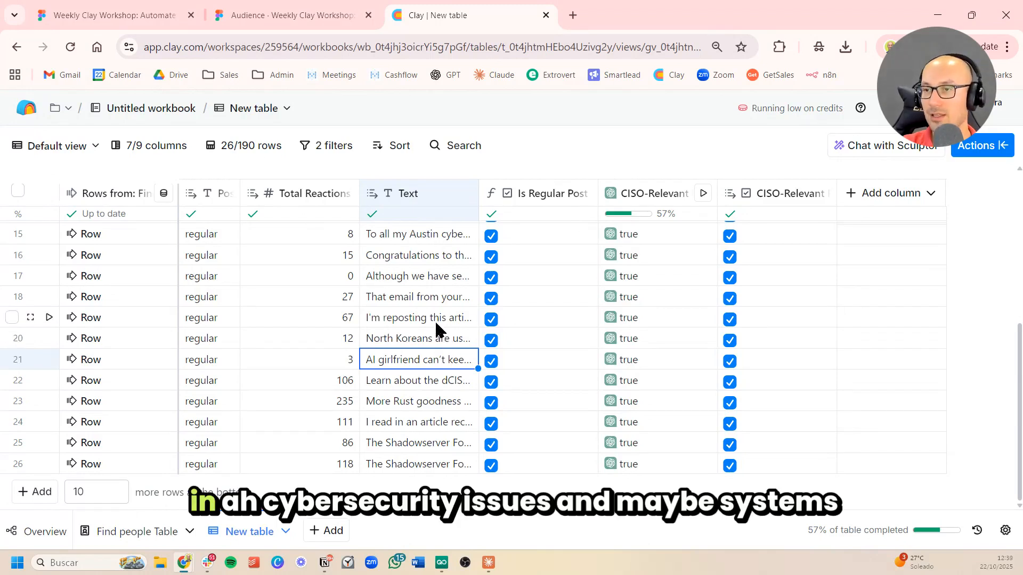
left_click(435, 322)
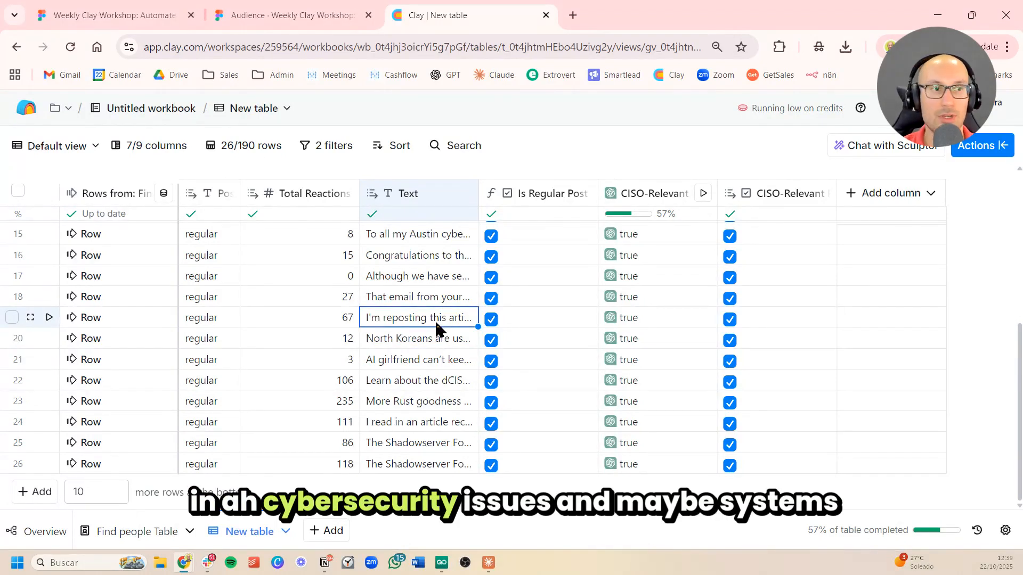
scroll(472, 299, "up", 5)
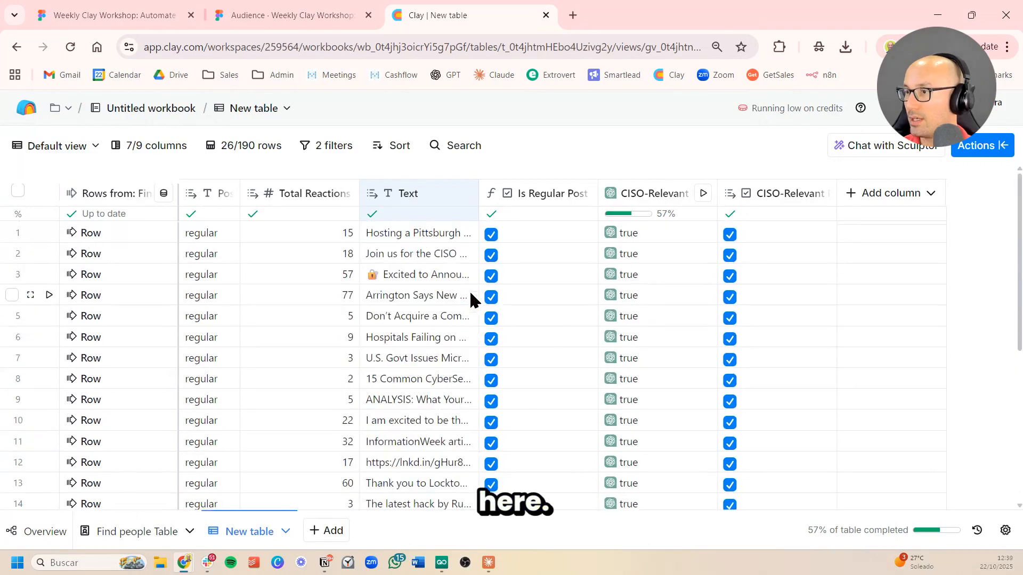
Add an enrichment column by searching for "reactor" and choosing the Posts reaction scraper template.
left_click(887, 193)
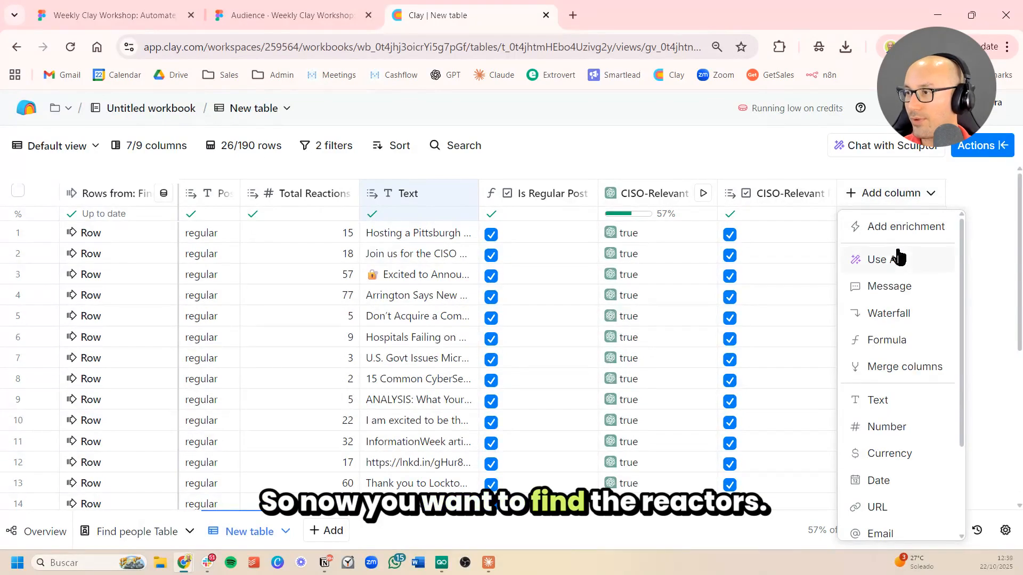
left_click(909, 232)
left_click(825, 176)
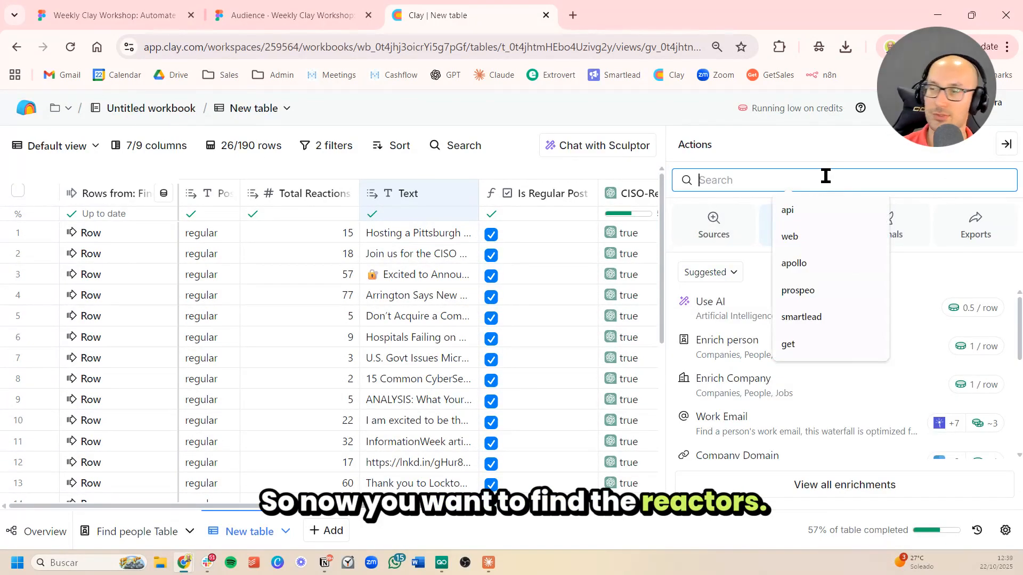
type("reactor")
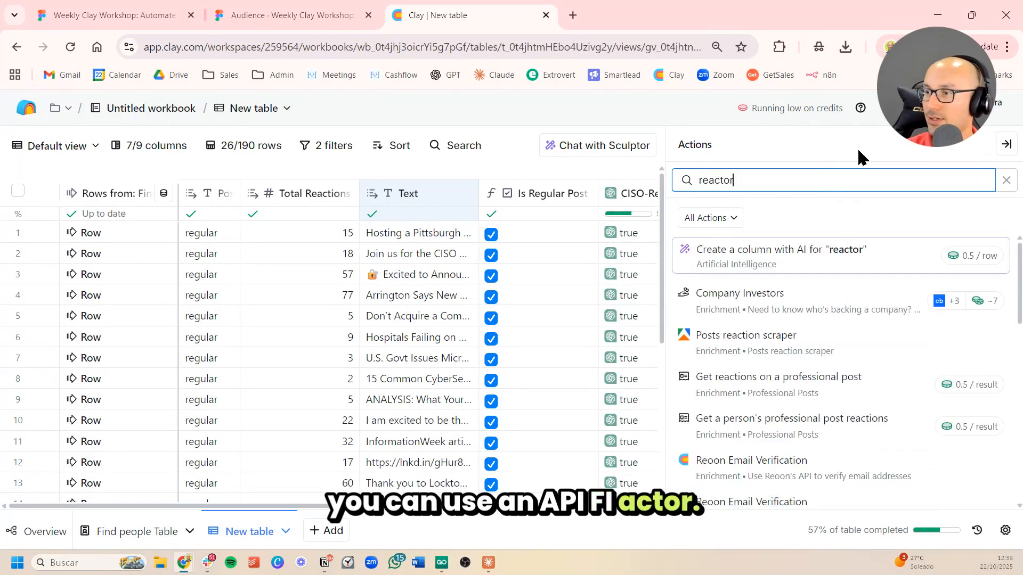
mouse_move(842, 355)
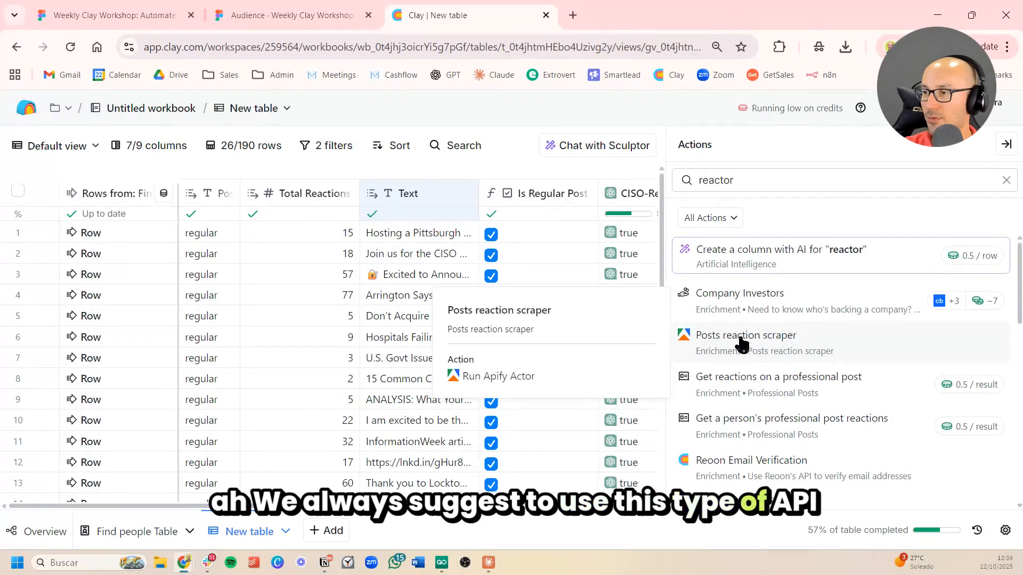
left_click(692, 343)
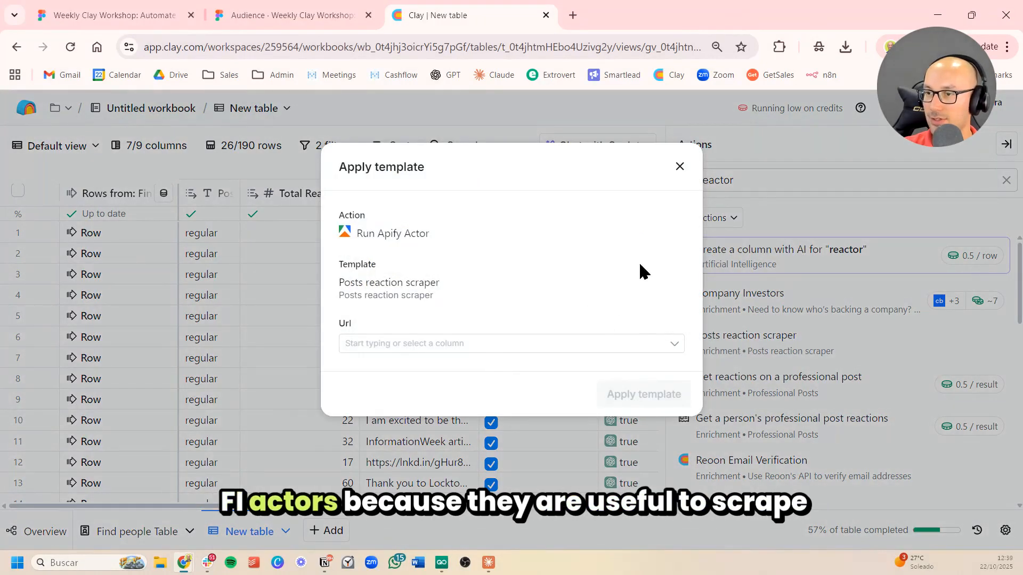
Map the template's Url input to the url property of Rows from: Find people Table and apply the template.
left_click(582, 343)
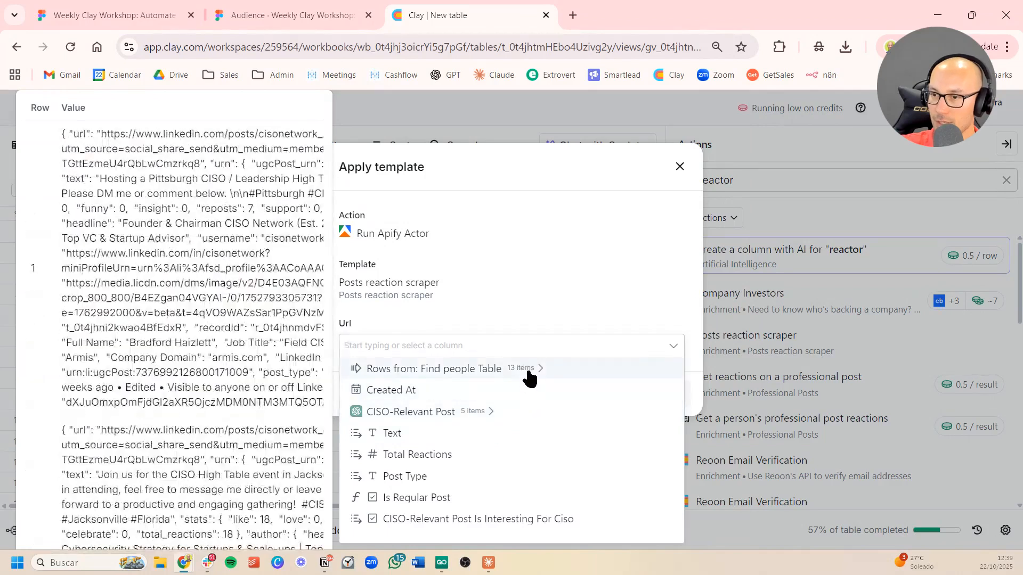
left_click(527, 371)
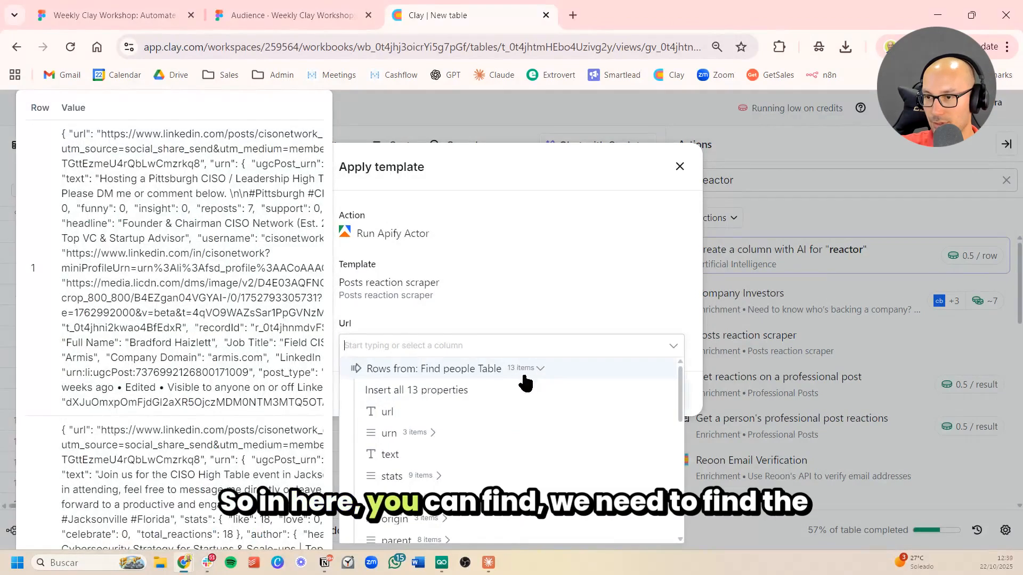
scroll(517, 435, "down", 3)
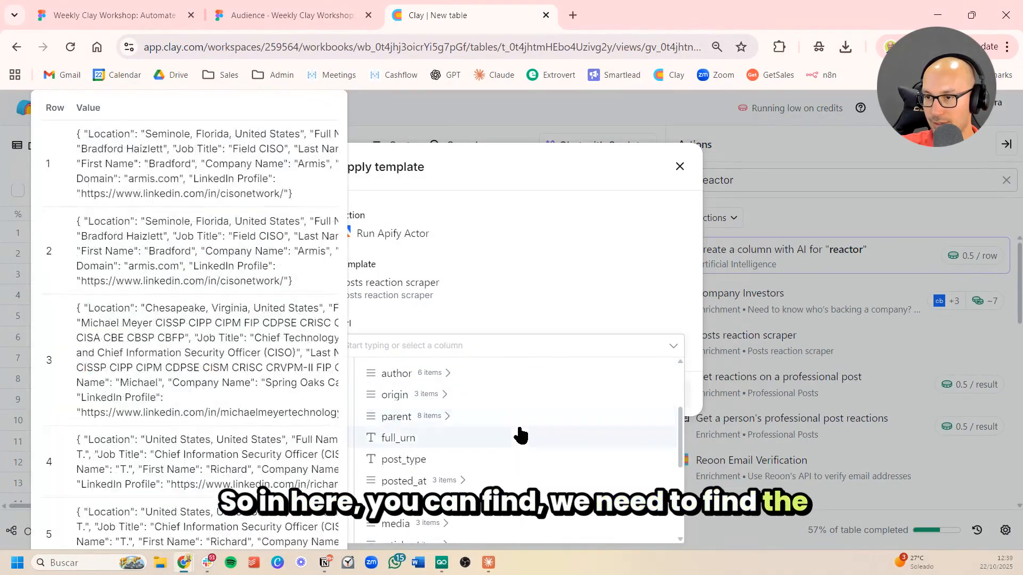
scroll(520, 434, "down", 3)
scroll(525, 433, "up", 5)
left_click(461, 412)
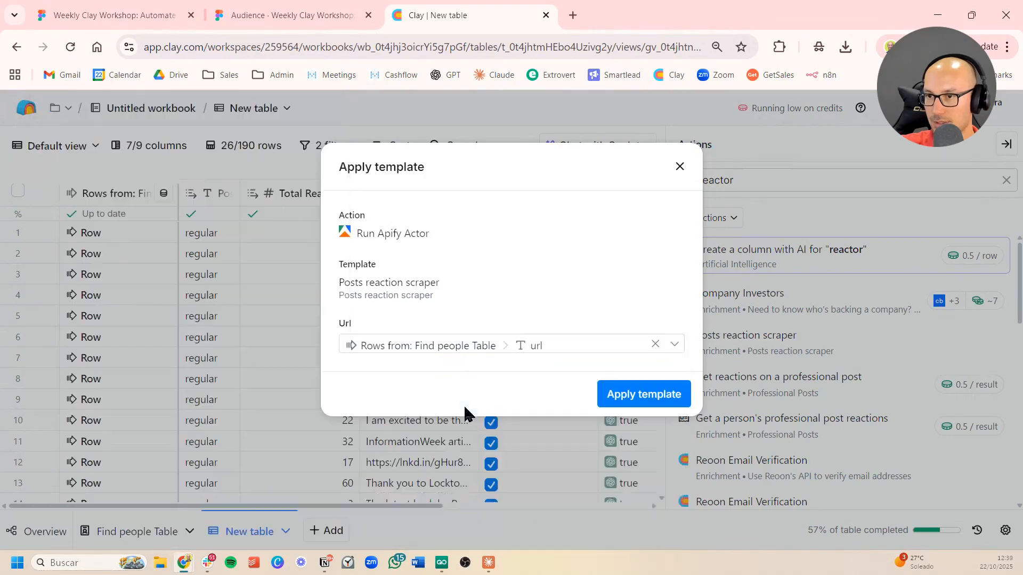
left_click(664, 395)
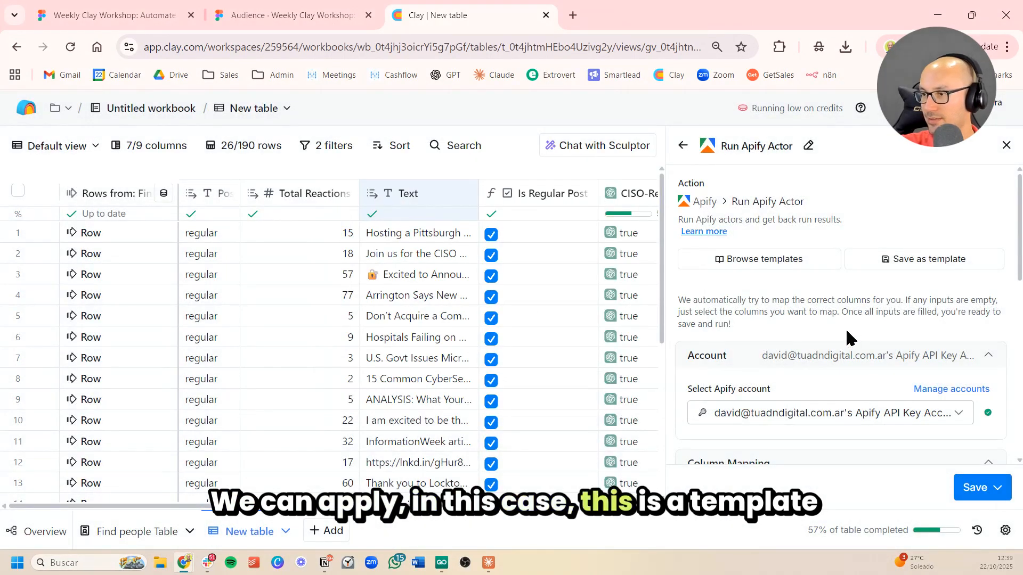
Set the limit in the Apify actor's input data to 60, then save and run the column for 10 rows.
scroll(847, 341, "down", 7)
scroll(858, 345, "up", 3)
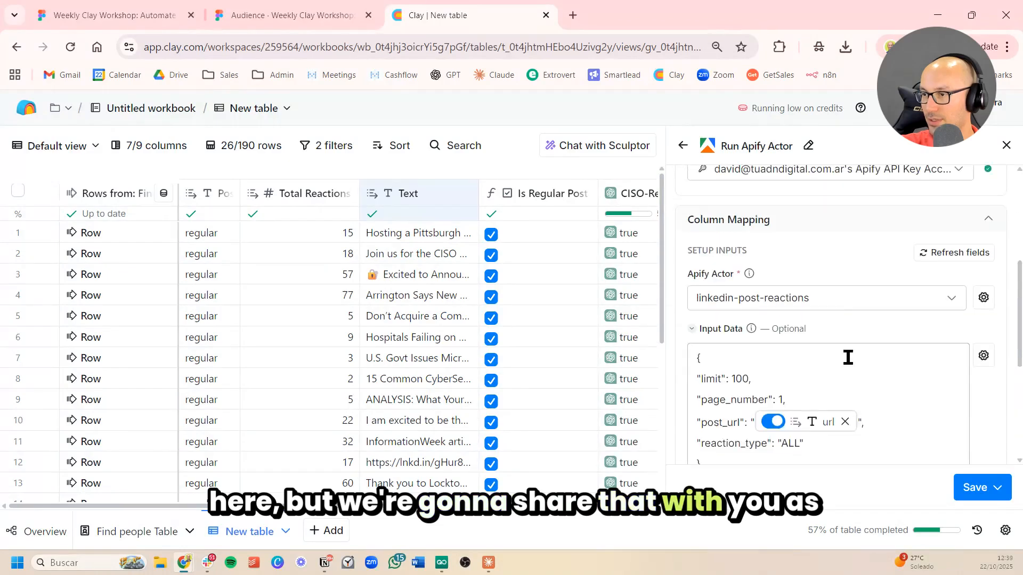
left_click_drag(742, 381, 732, 381)
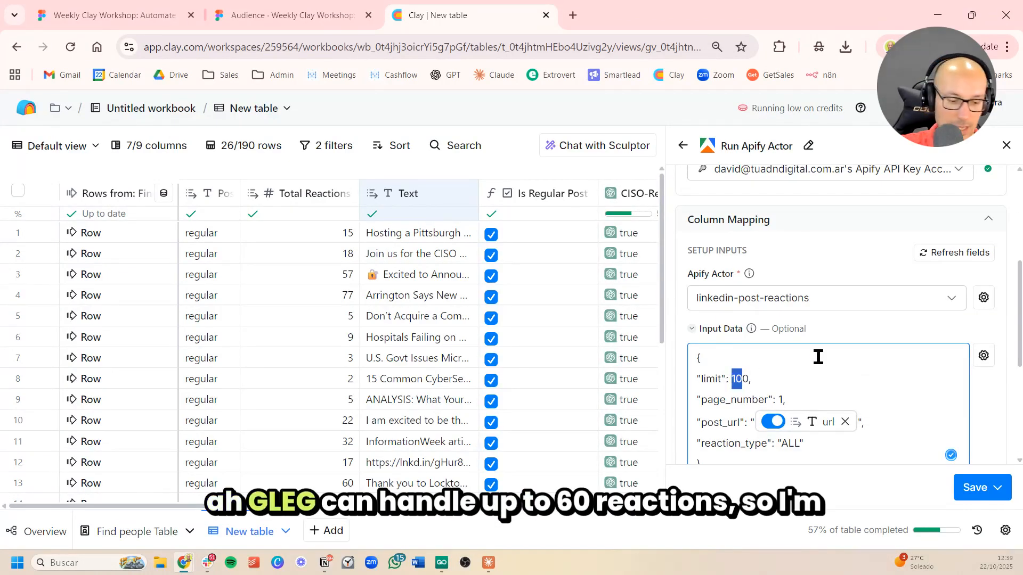
type("6")
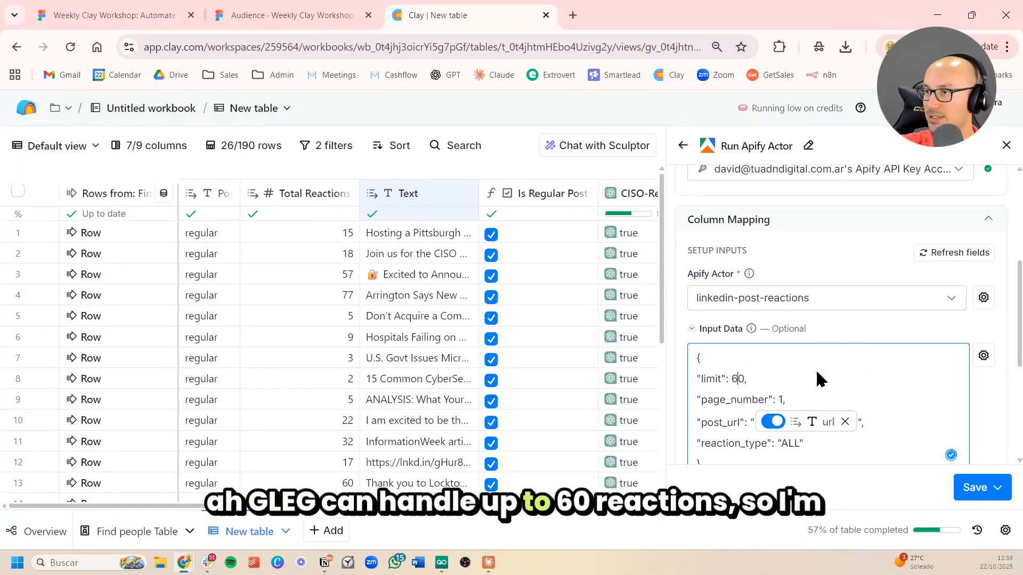
scroll(846, 379, "down", 2)
left_click_drag(778, 260, 742, 238)
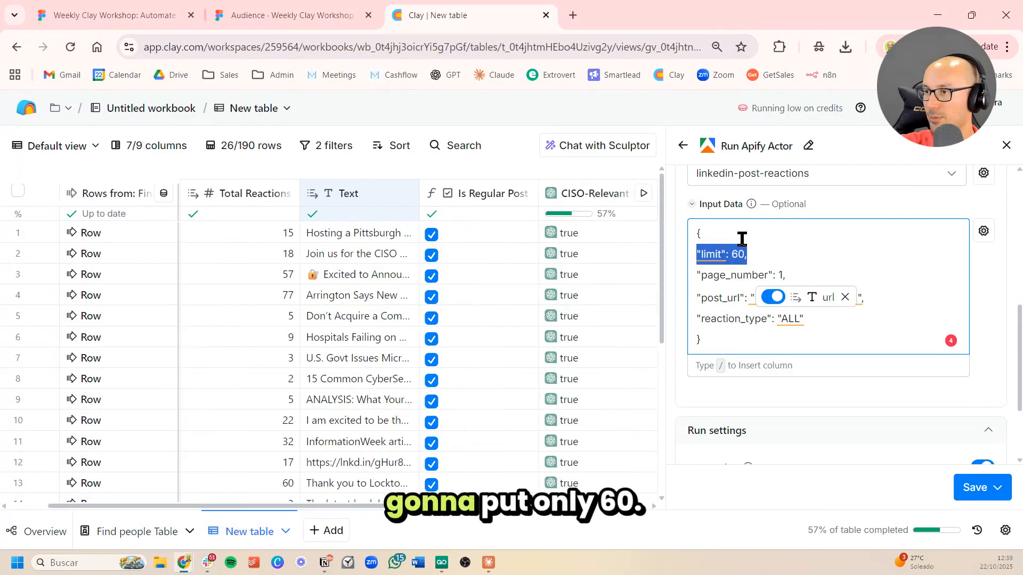
left_click(790, 251)
left_click(995, 488)
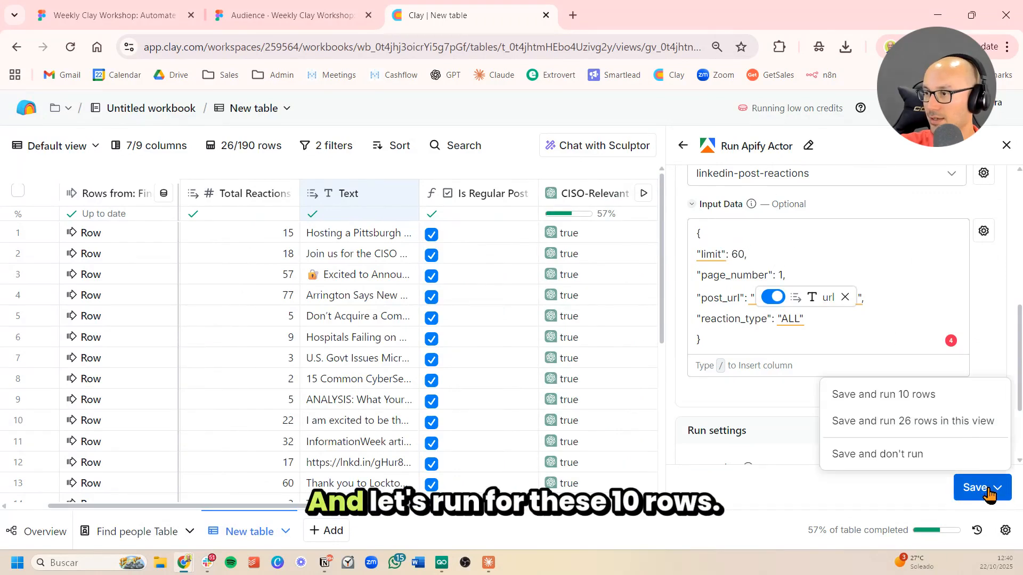
left_click(948, 400)
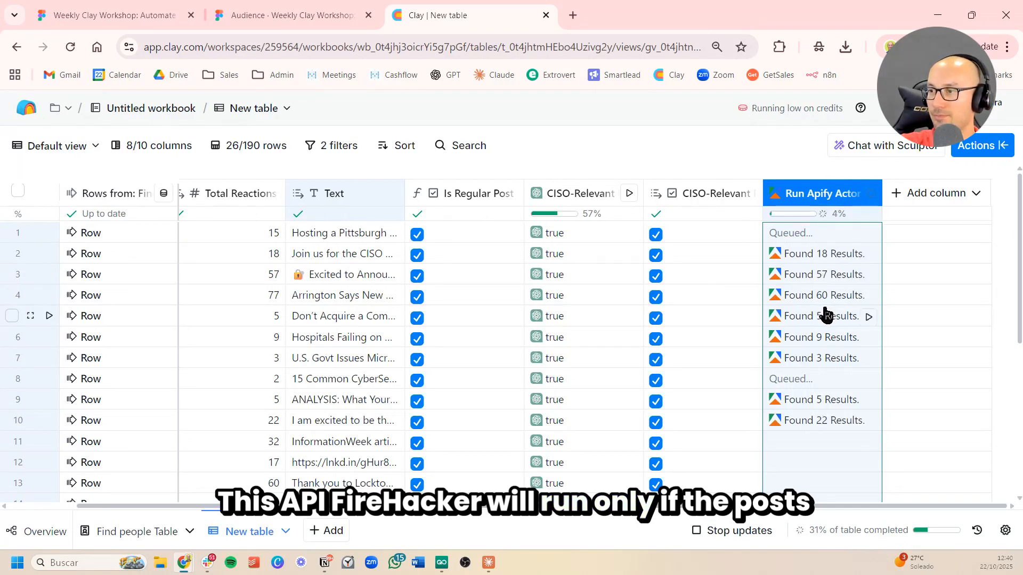
Open the AI conditional run formula generator for the Only run if setting of the Run Apify Actor column.
left_click_drag(304, 237, 335, 337)
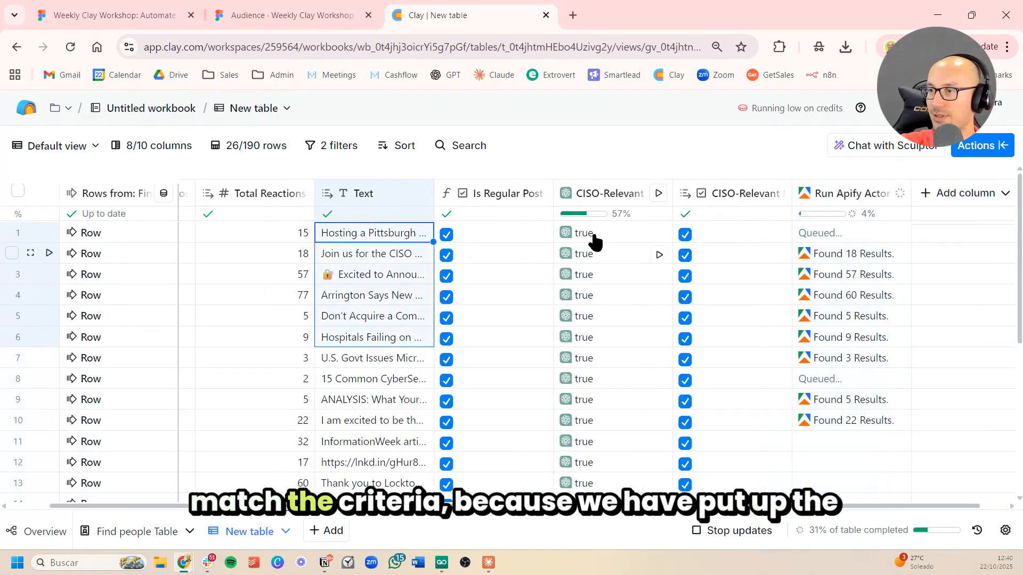
left_click(848, 198)
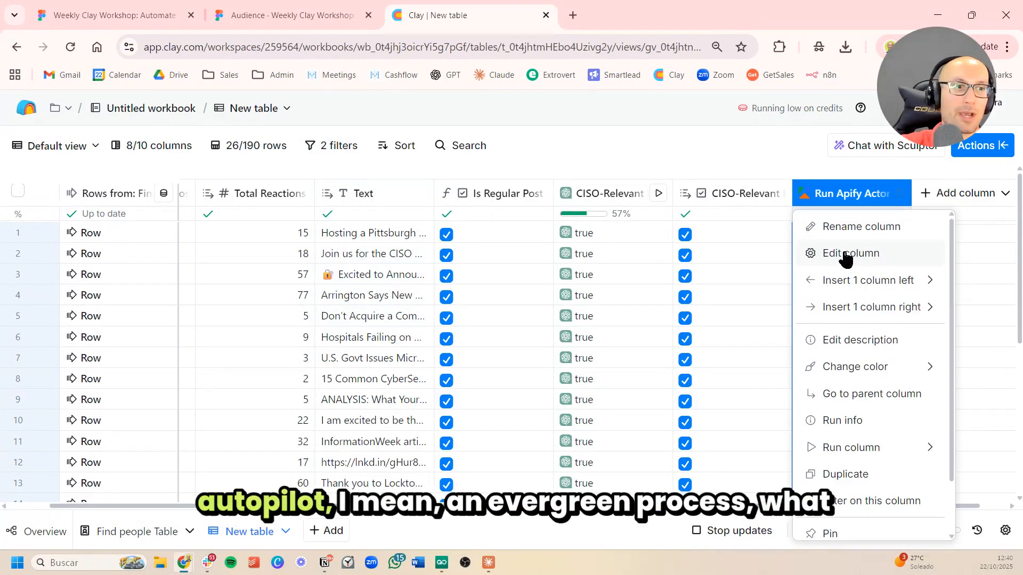
left_click(846, 254)
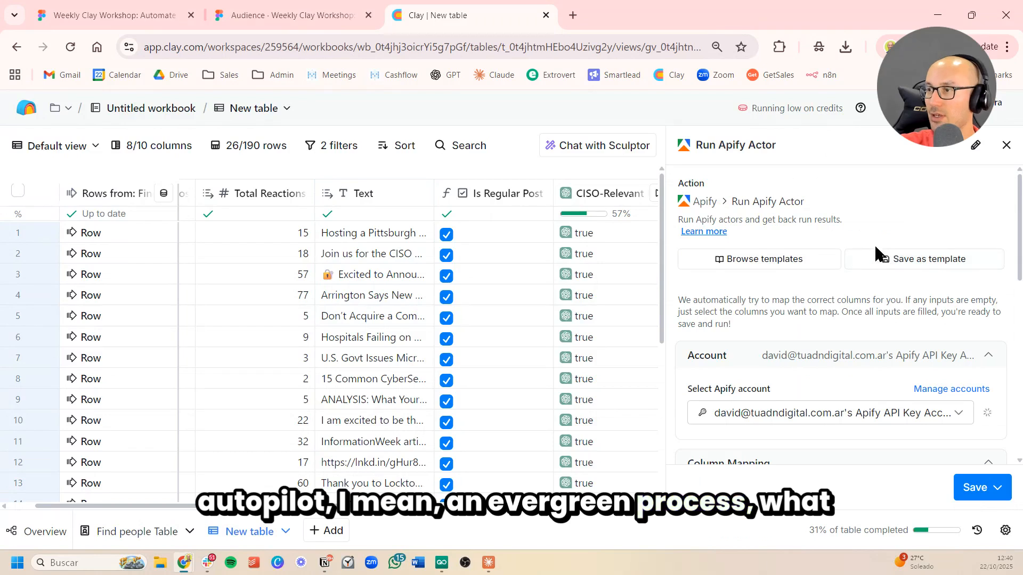
scroll(906, 220, "down", 10)
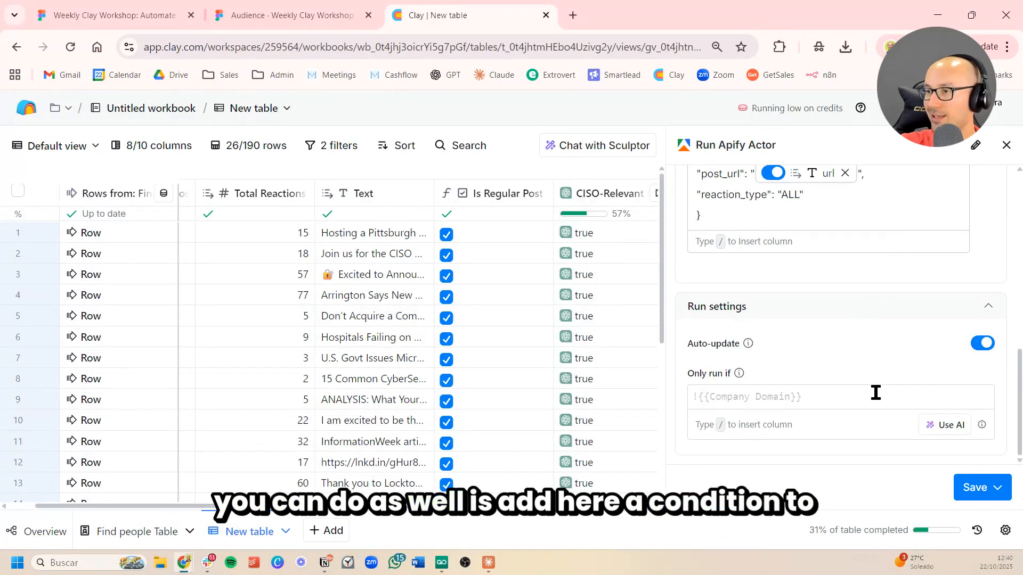
left_click_drag(763, 377, 695, 377)
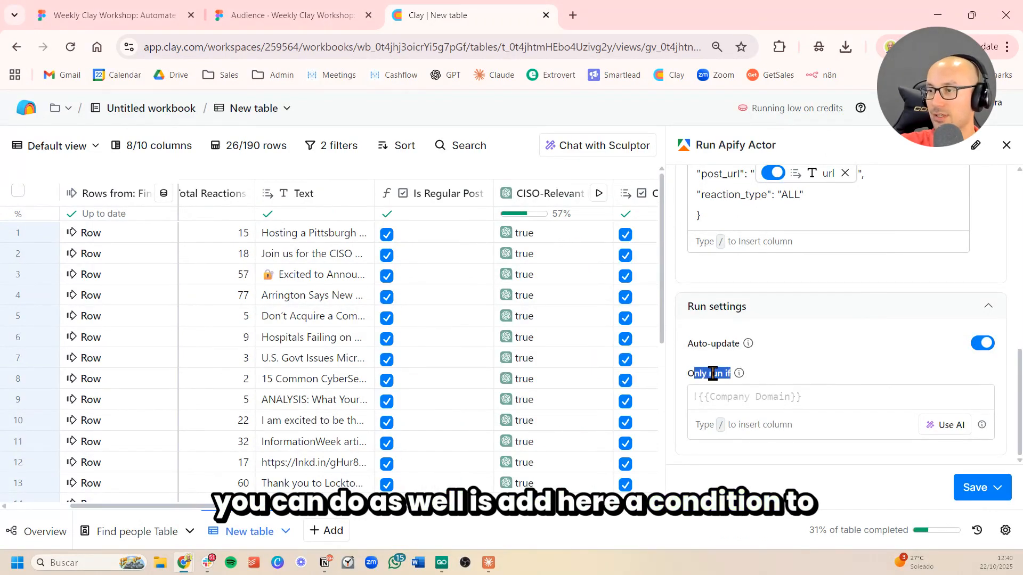
left_click(950, 425)
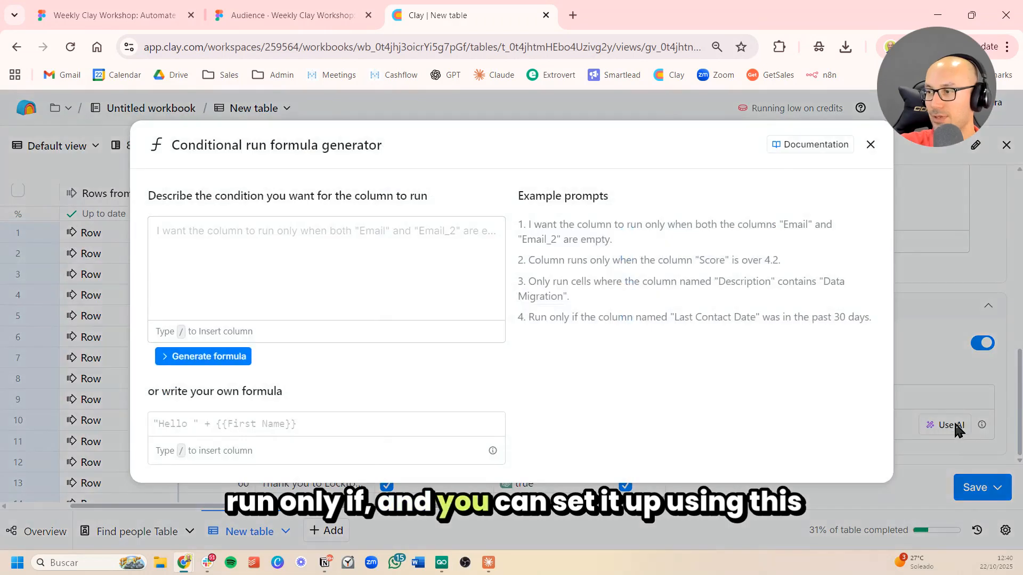
Write the run condition prompt as "Run only if" followed by the Is Regular Post column and "AND" for a second column reference.
left_click(400, 276)
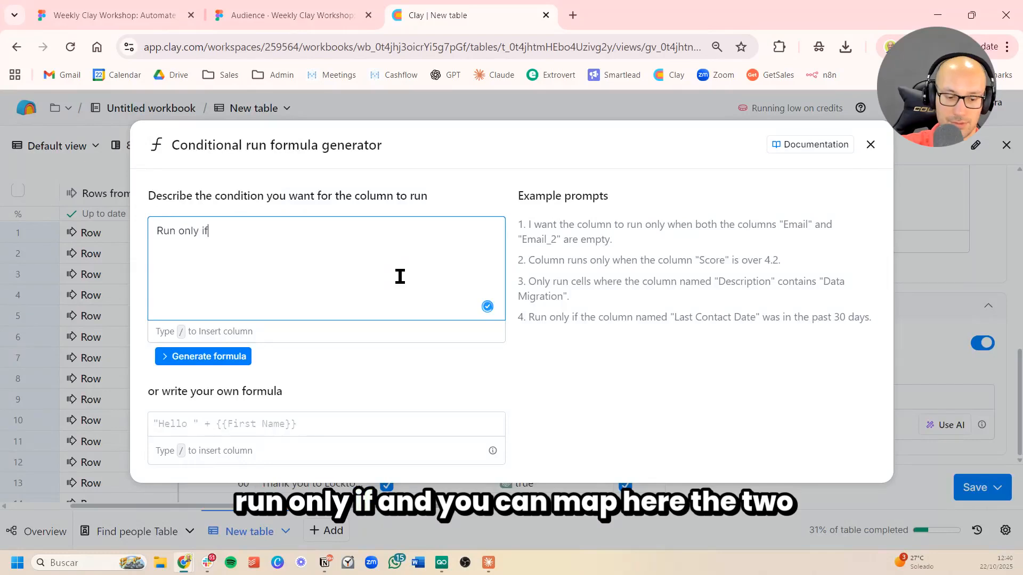
type("/")
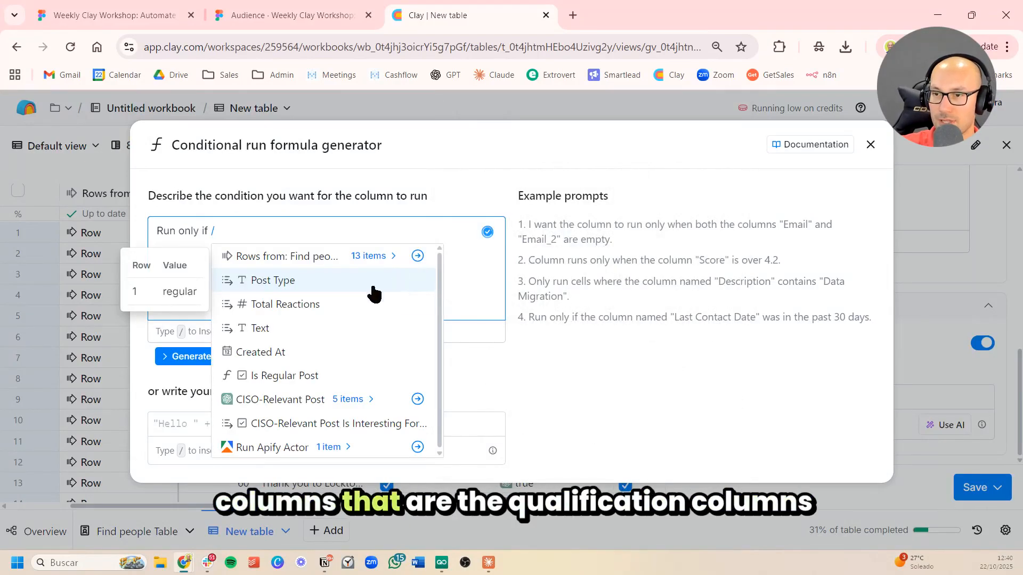
left_click(318, 376)
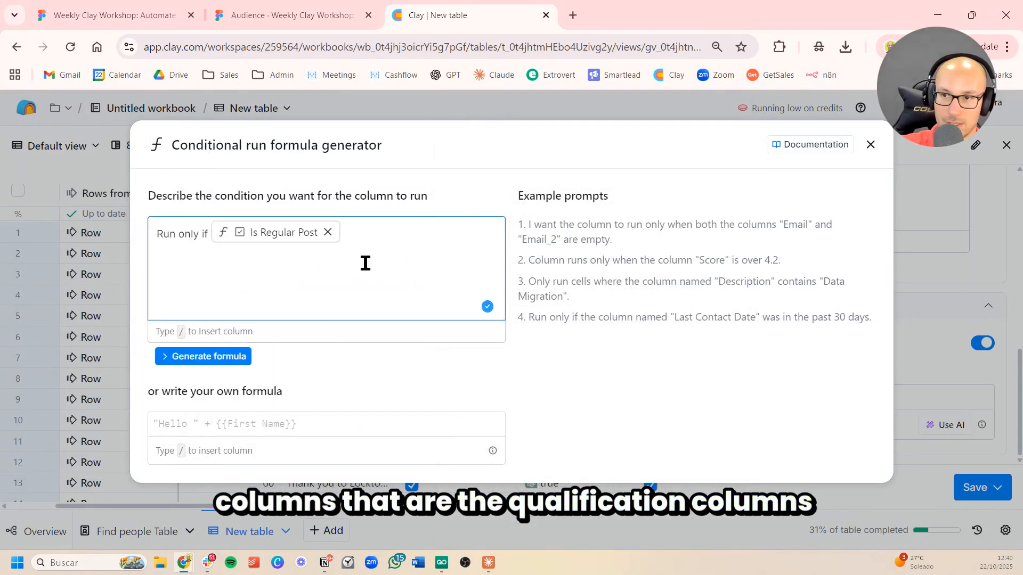
type("AND /")
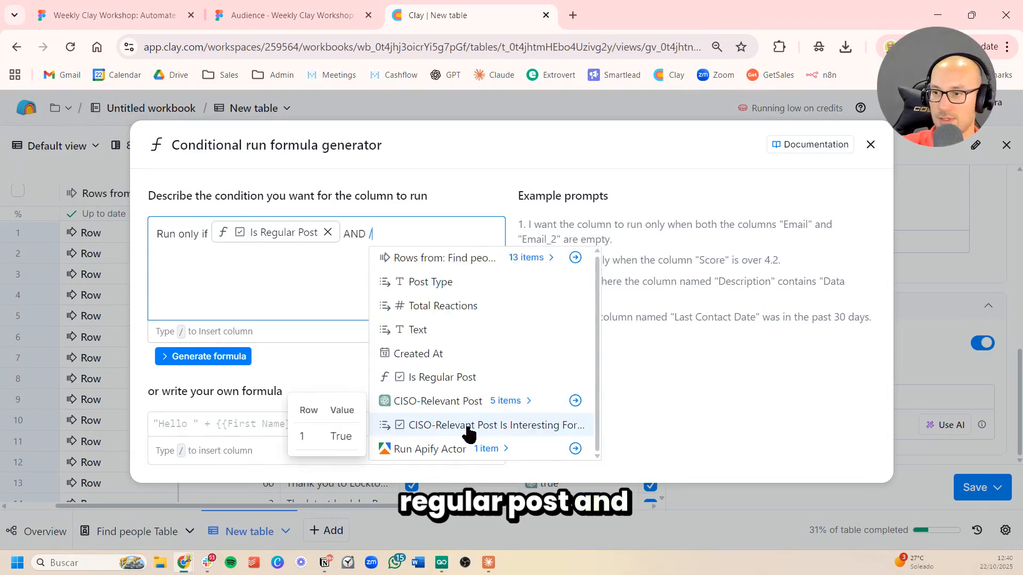
Generate and save a run condition requiring Is Regular Post AND CISO-Relevant Post Is Interesting For Ciso to both be true.
left_click(468, 428)
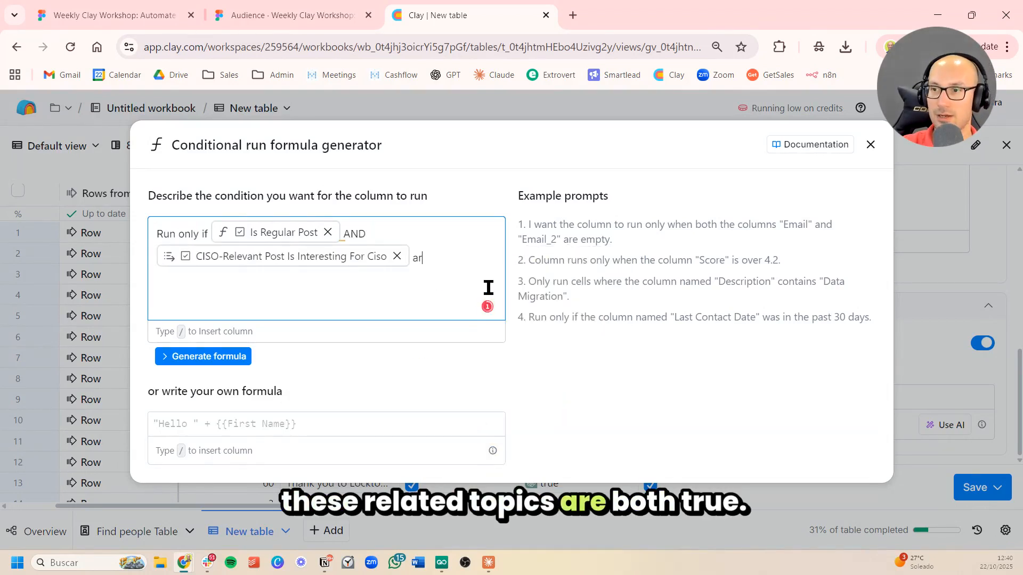
type("are both true")
key("Return")
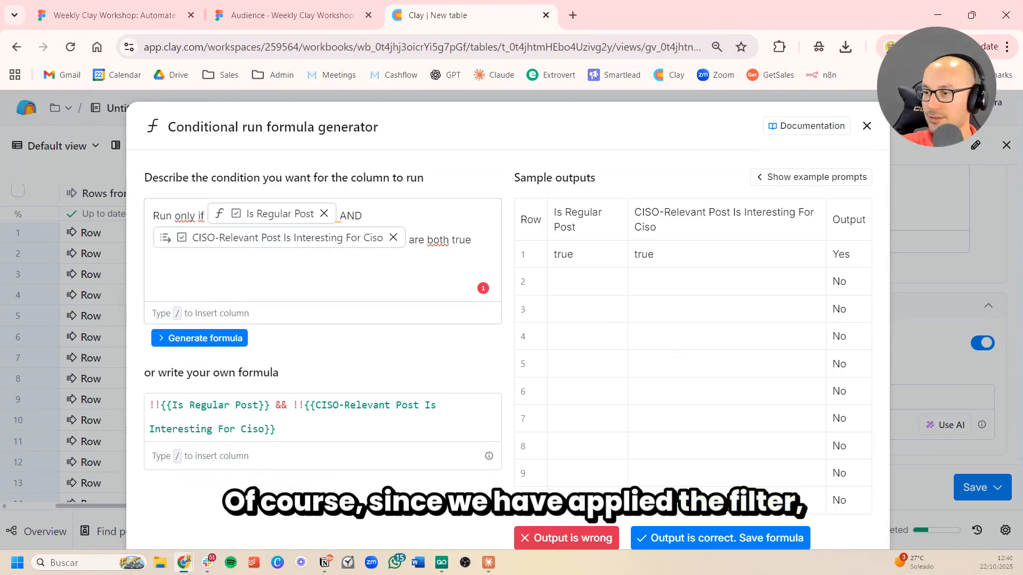
left_click(715, 539)
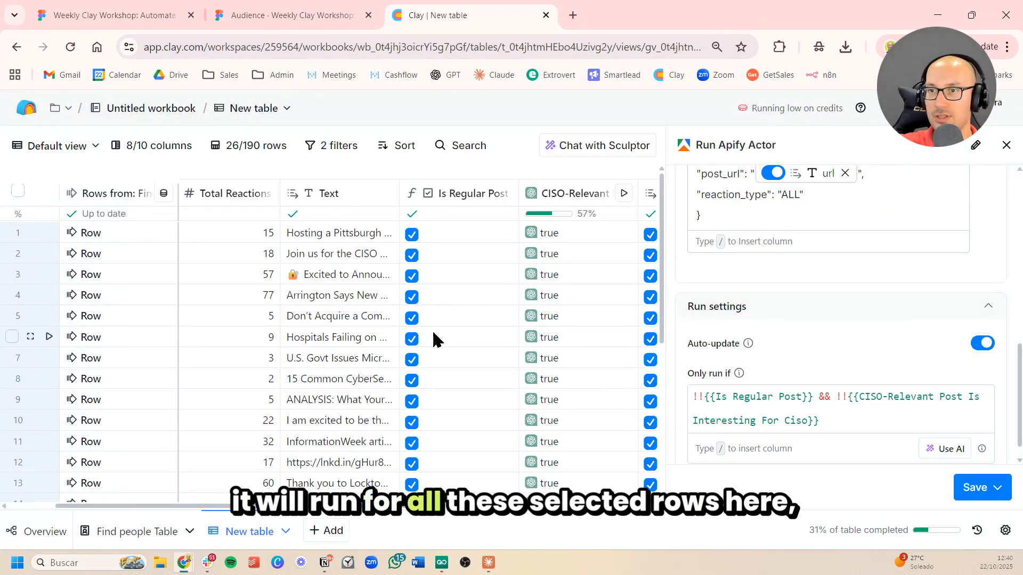
Check the filtered rows and save the Run Apify Actor column without running it.
scroll(433, 334, "down", 5)
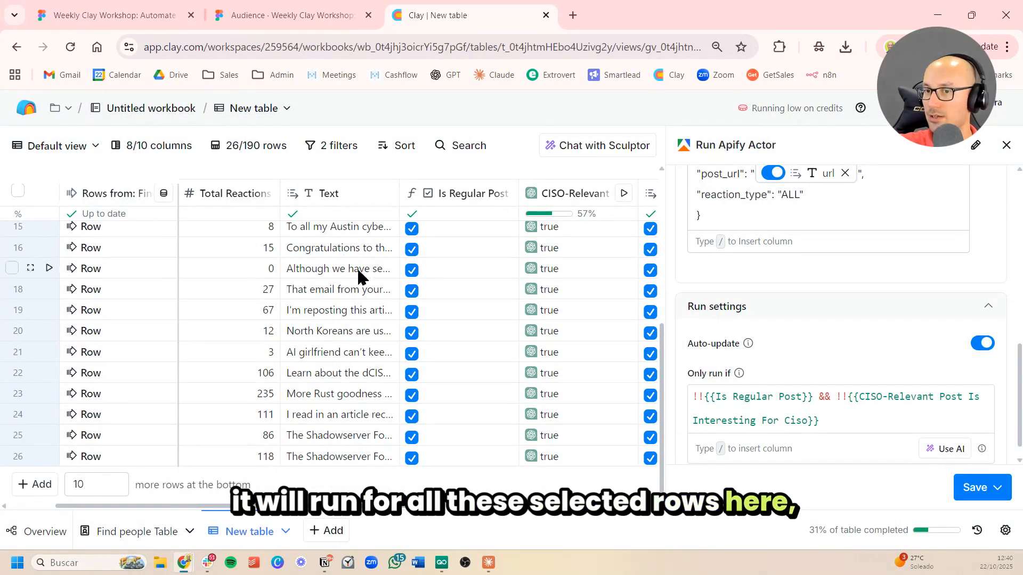
scroll(395, 308, "up", 5)
scroll(213, 405, "down", 5)
scroll(332, 402, "up", 5)
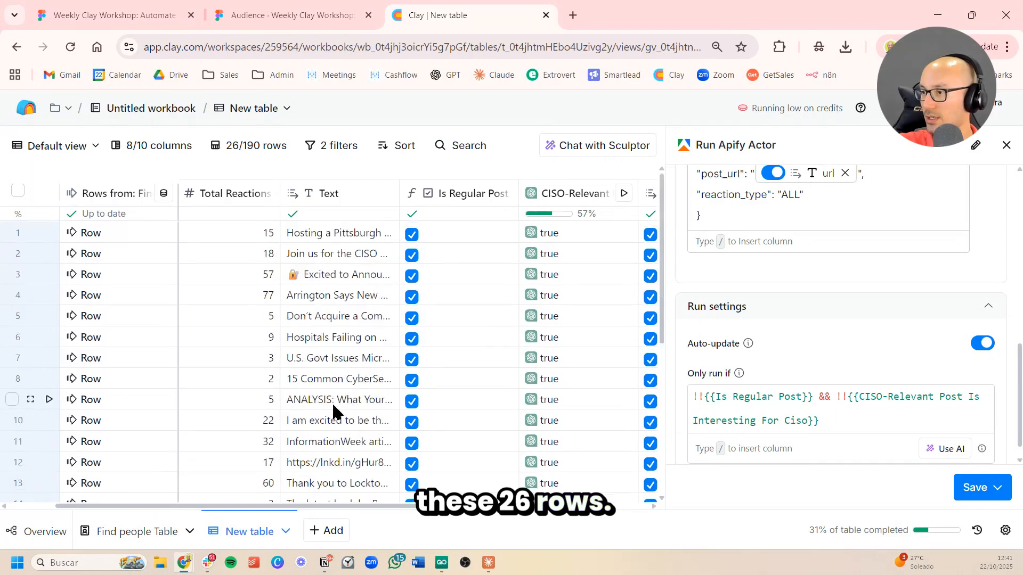
left_click(995, 500)
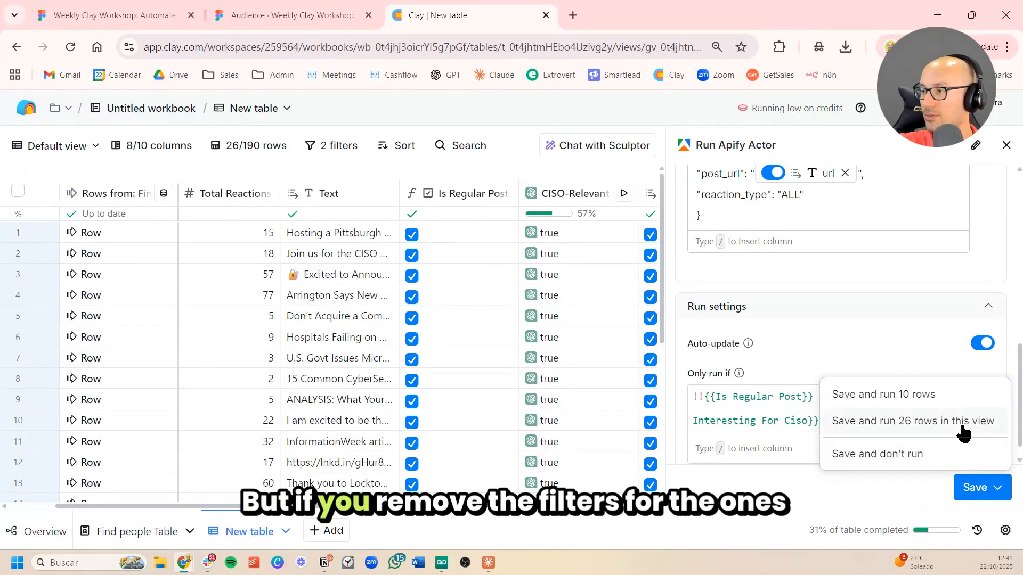
left_click(922, 456)
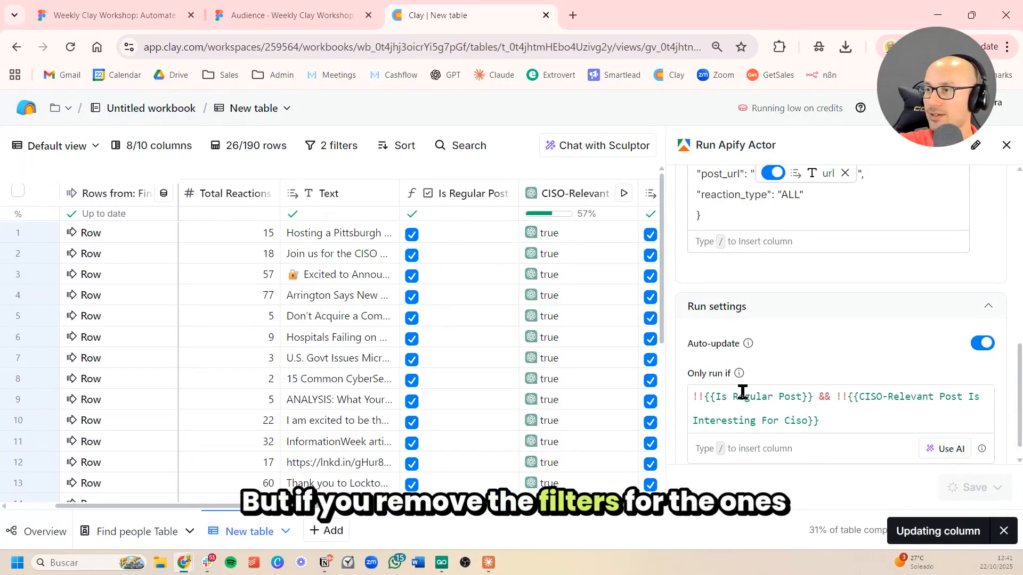
scroll(847, 333, "down", 5)
scroll(826, 349, "up", 5)
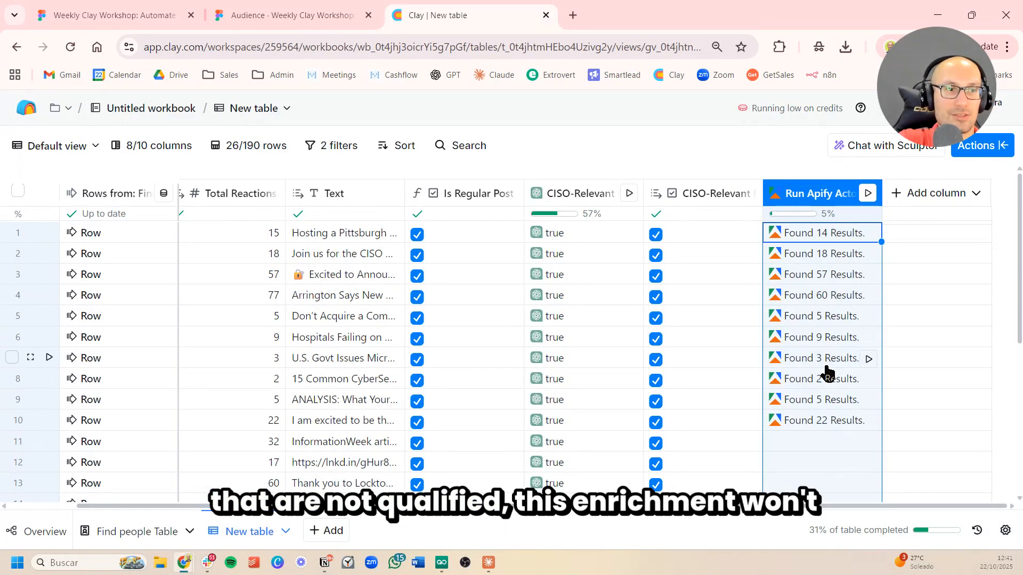
Send each item of the Apify results list as a row to a new table, with all columns included, and run the 26 rows in view.
left_click(826, 274)
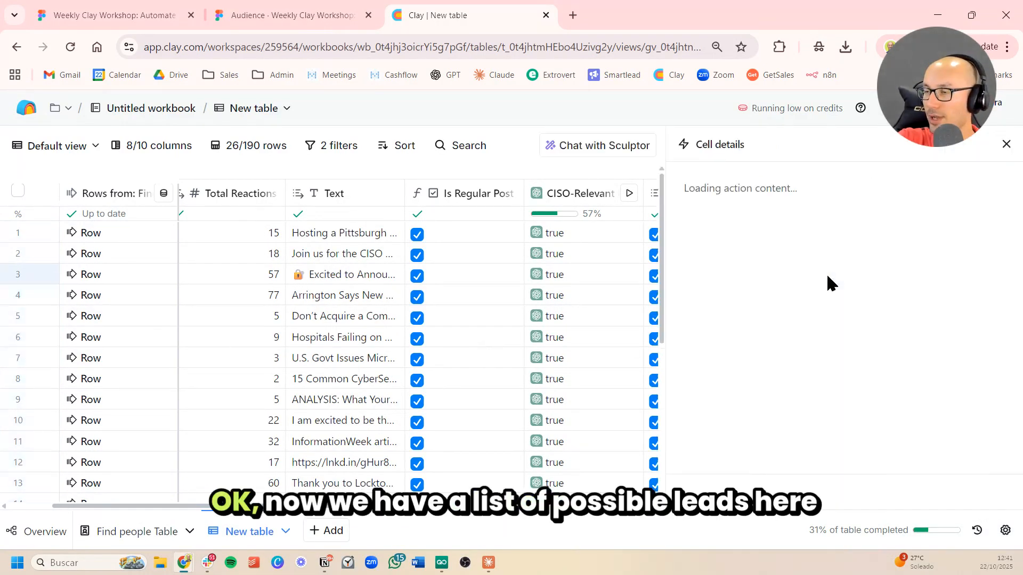
left_click(765, 224)
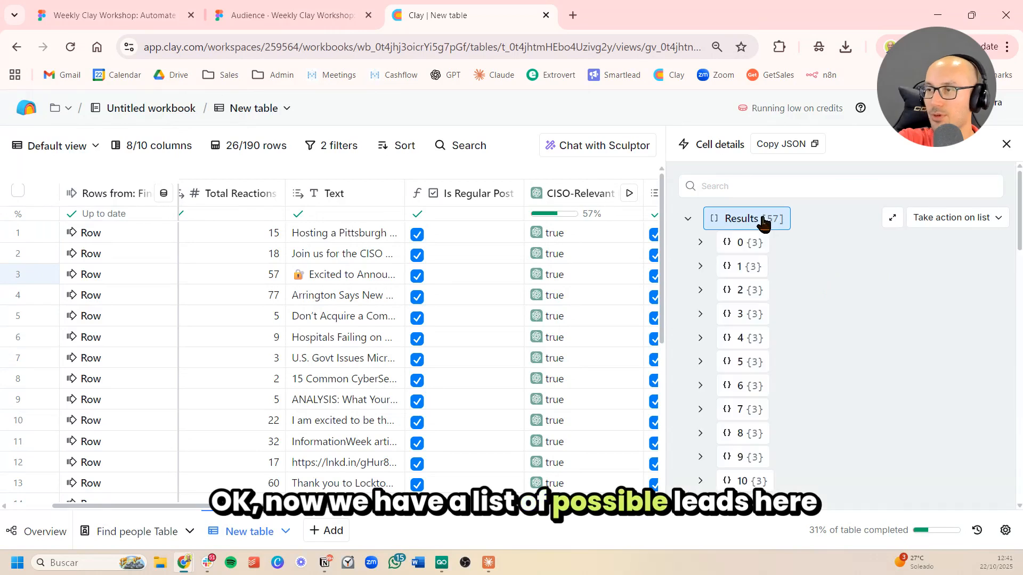
left_click(953, 223)
left_click(895, 297)
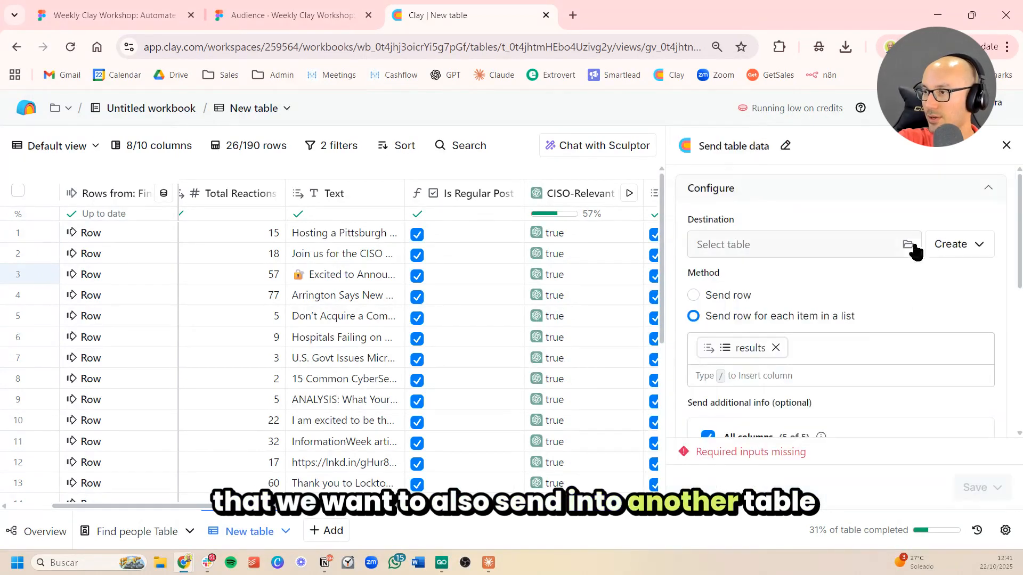
left_click(952, 246)
left_click(913, 278)
left_click(997, 487)
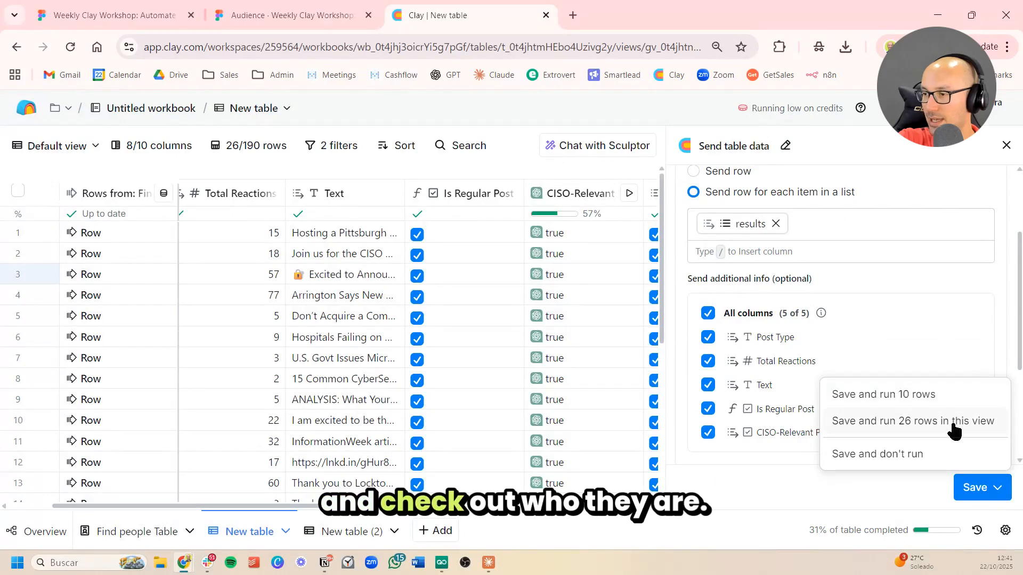
left_click(964, 418)
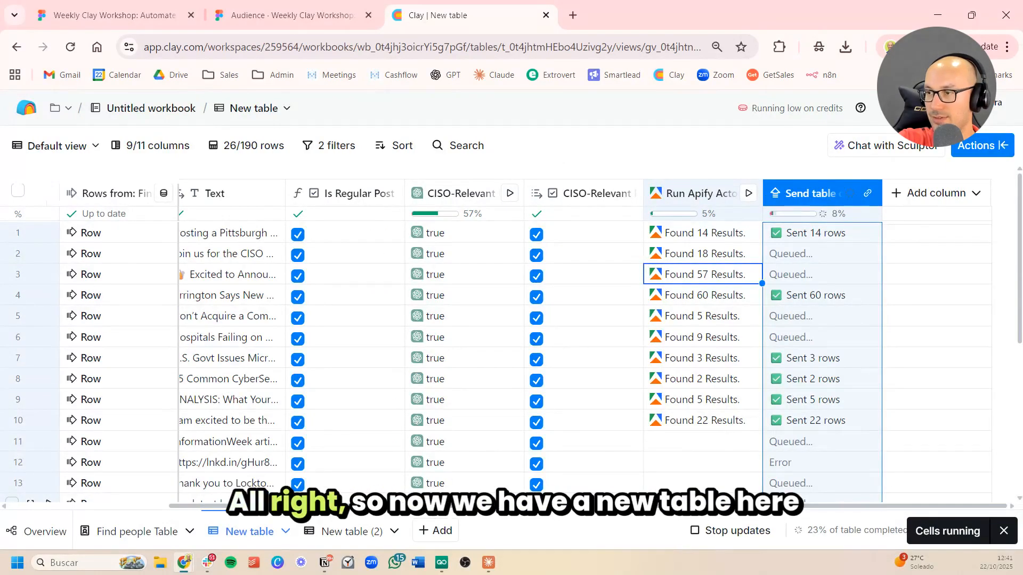
In New table (2), add the reactor's Profile Url, Headline and Name as columns from a row's details.
left_click(349, 532)
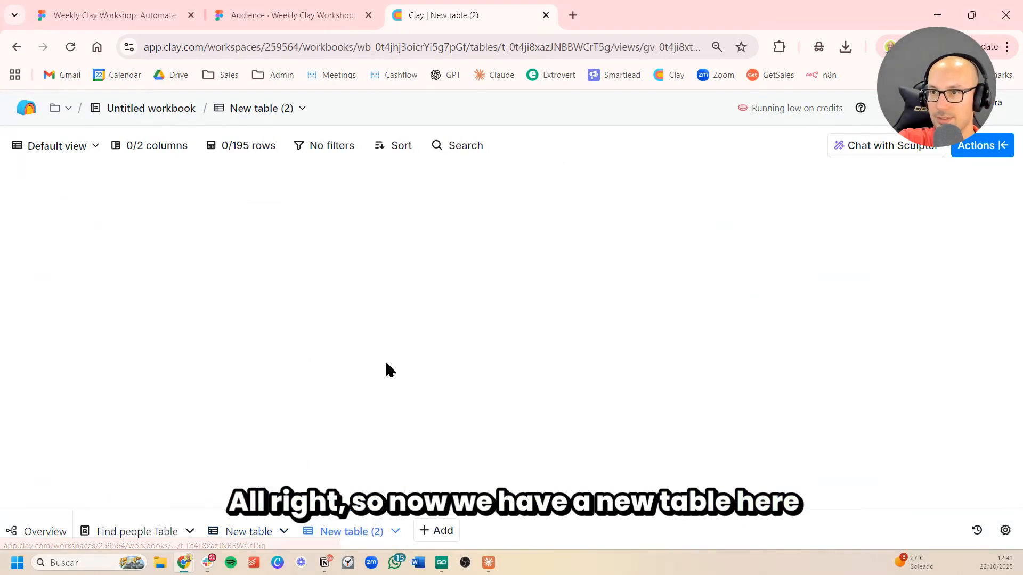
left_click(109, 275)
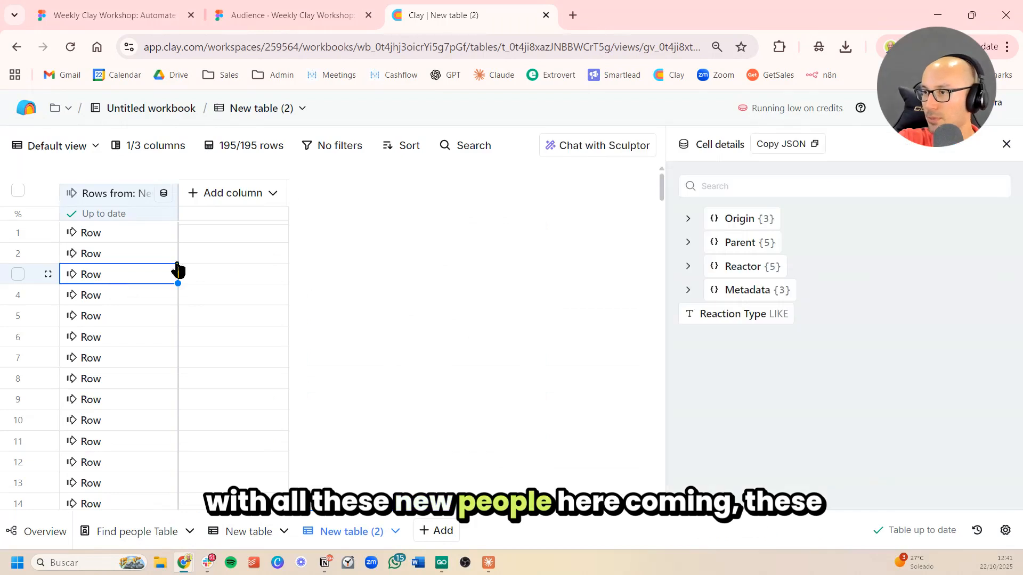
left_click(820, 271)
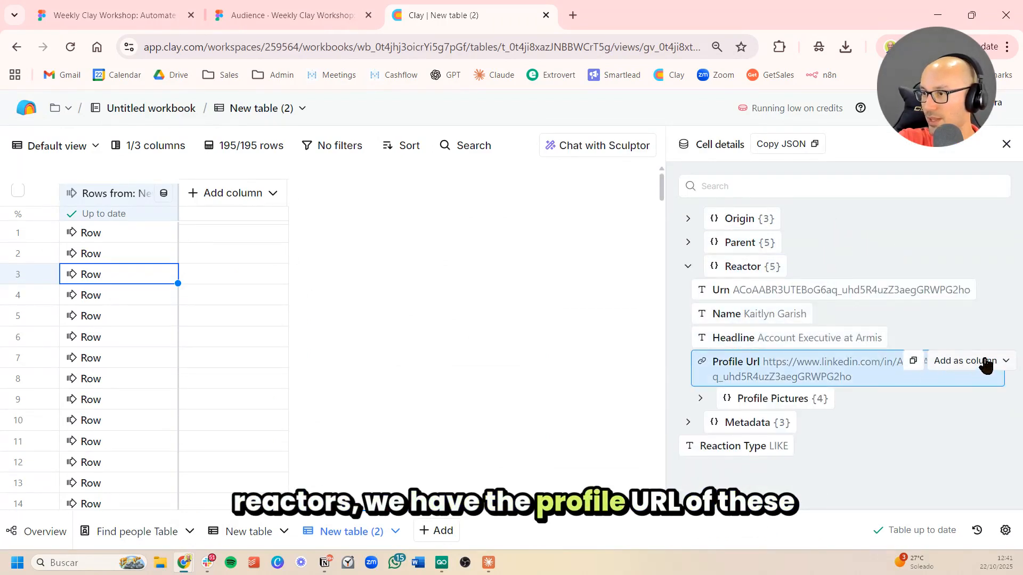
left_click(986, 362)
left_click(949, 412)
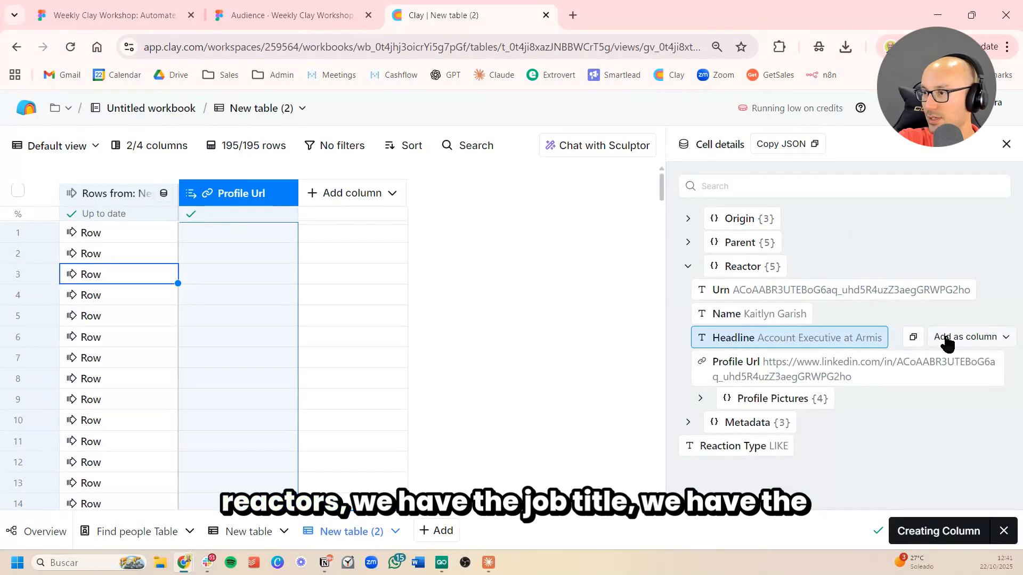
left_click(952, 339)
left_click(958, 388)
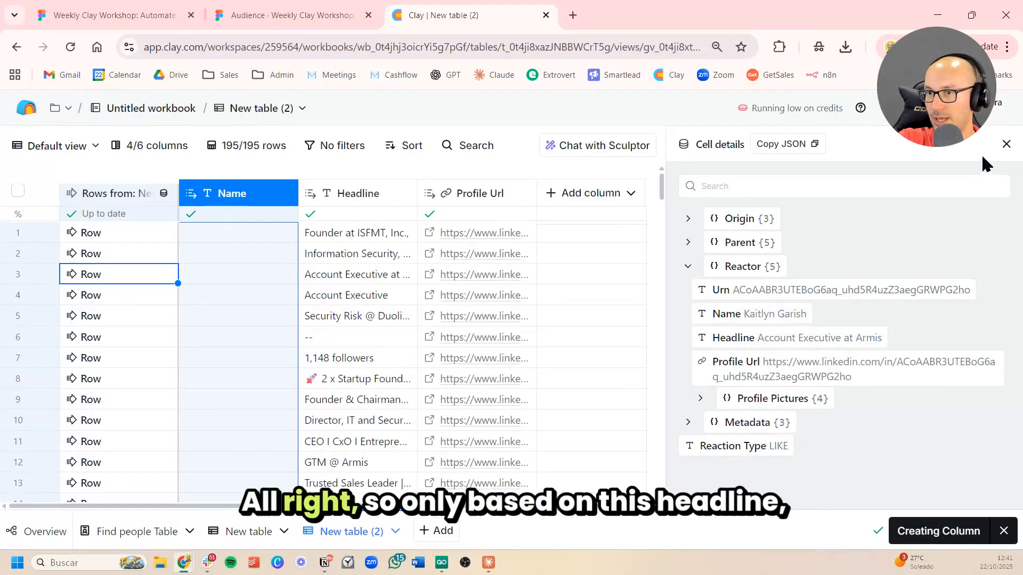
left_click(1006, 144)
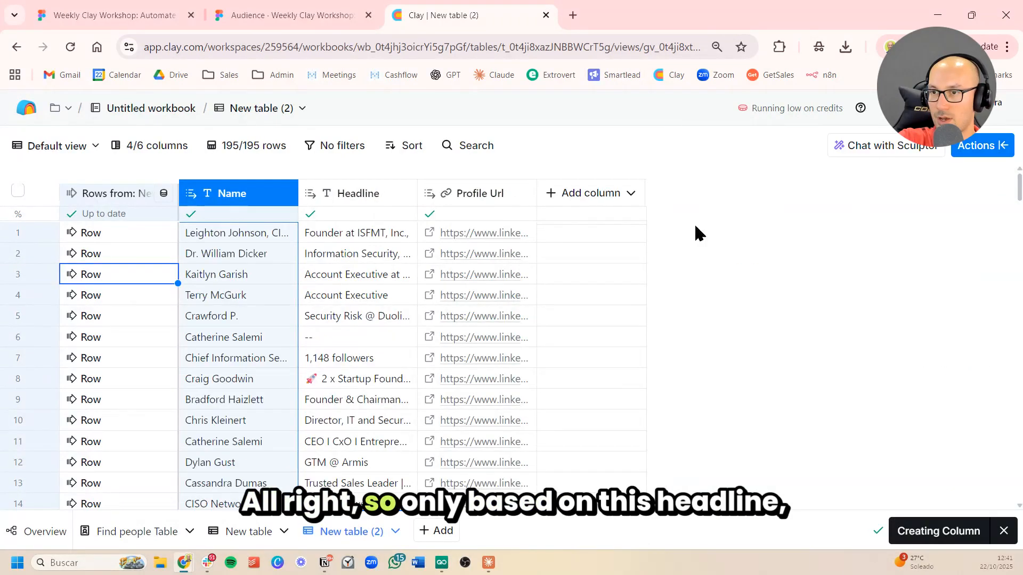
Widen the Headline column to about twice its width.
left_click(345, 298)
left_click(382, 420)
left_click_drag(415, 195, 531, 201)
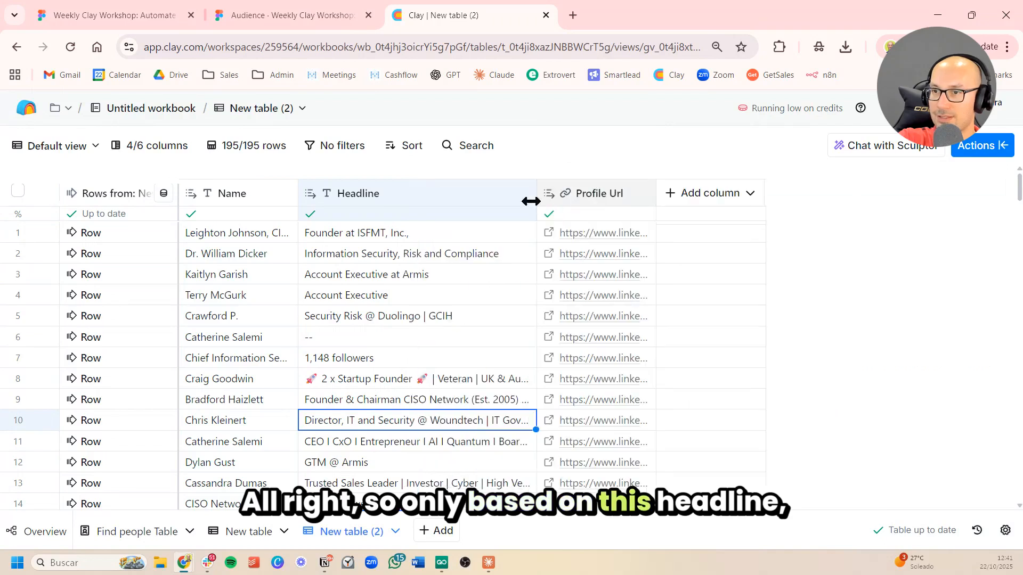
Examine the reactors' headlines down the whole table for potential leads and repeated people.
left_click(402, 276)
scroll(458, 279, "down", 5)
left_click(420, 359)
left_click(460, 425)
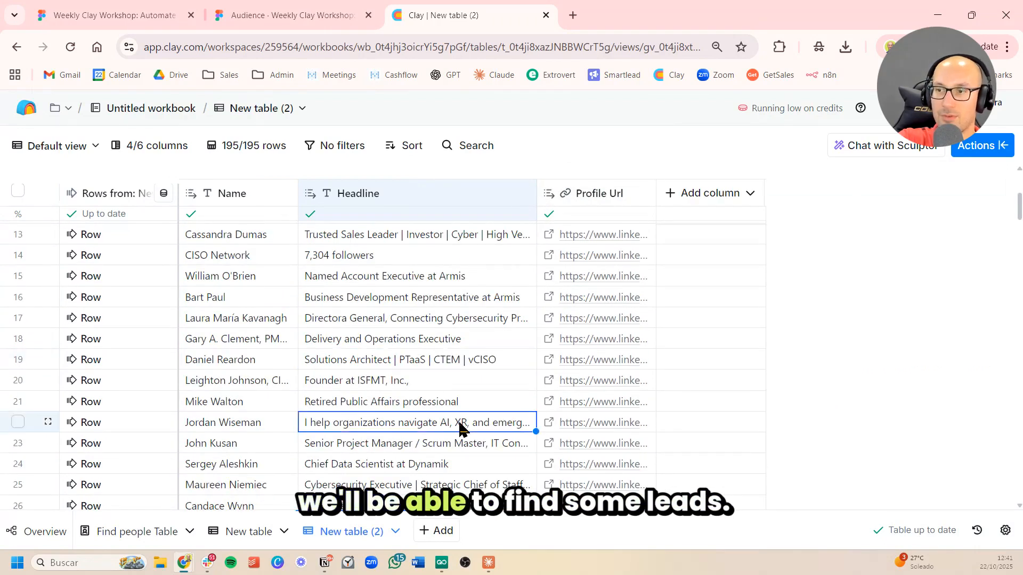
left_click(471, 379)
left_click(468, 401)
scroll(471, 410, "down", 3)
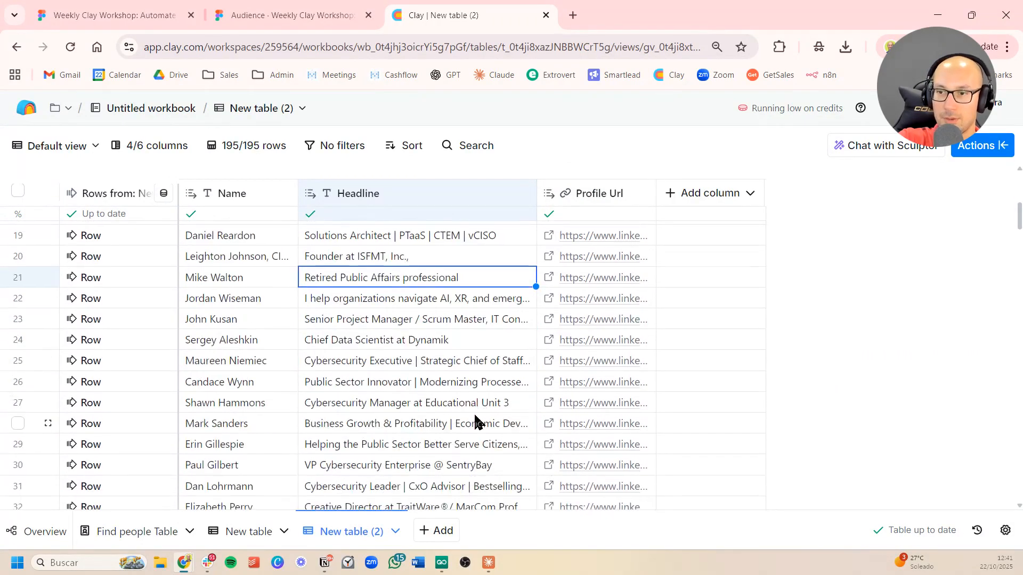
scroll(474, 416, "down", 10)
scroll(482, 414, "down", 5)
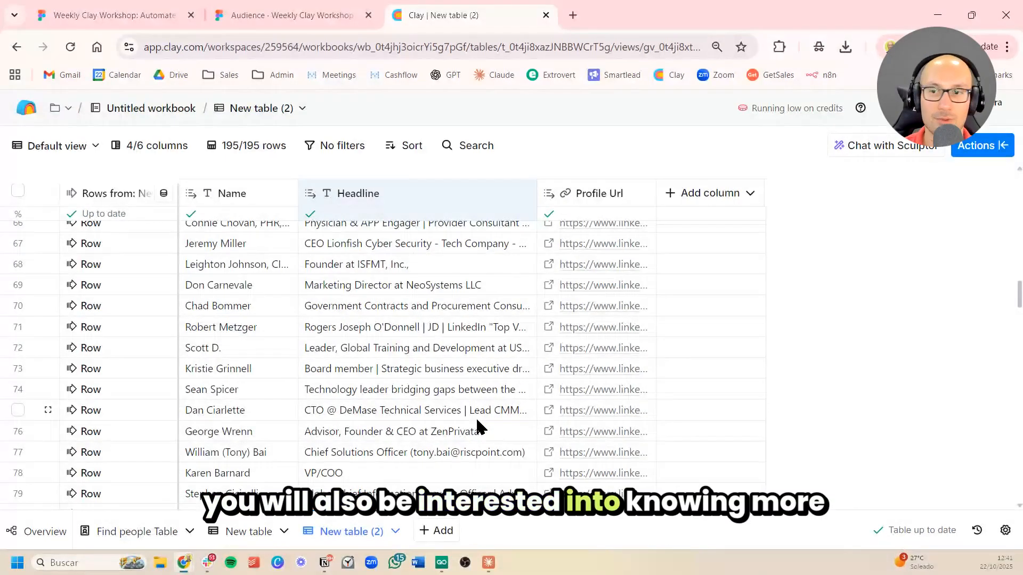
scroll(482, 416, "down", 20)
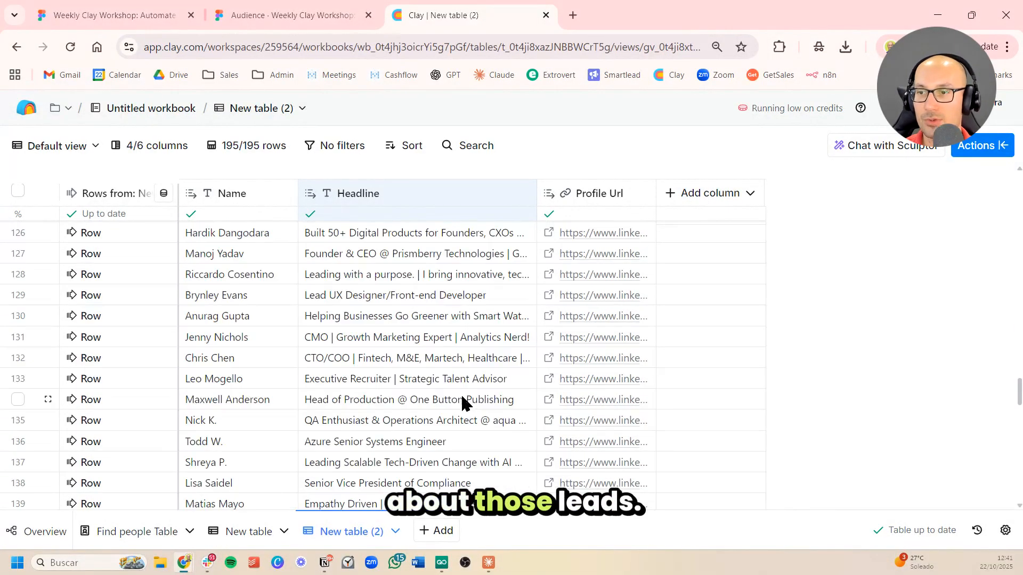
scroll(458, 391, "down", 20)
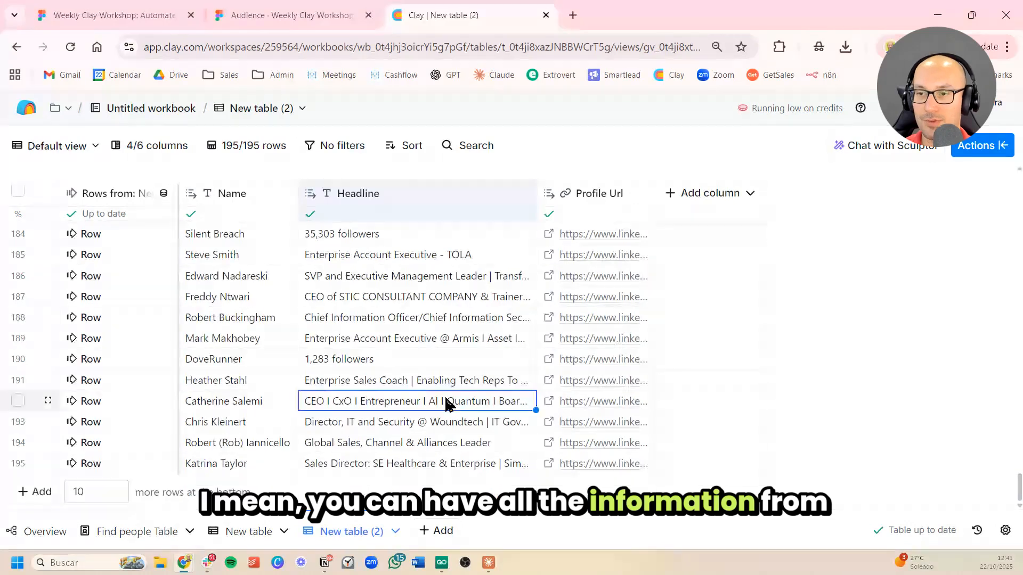
scroll(454, 373, "up", 20)
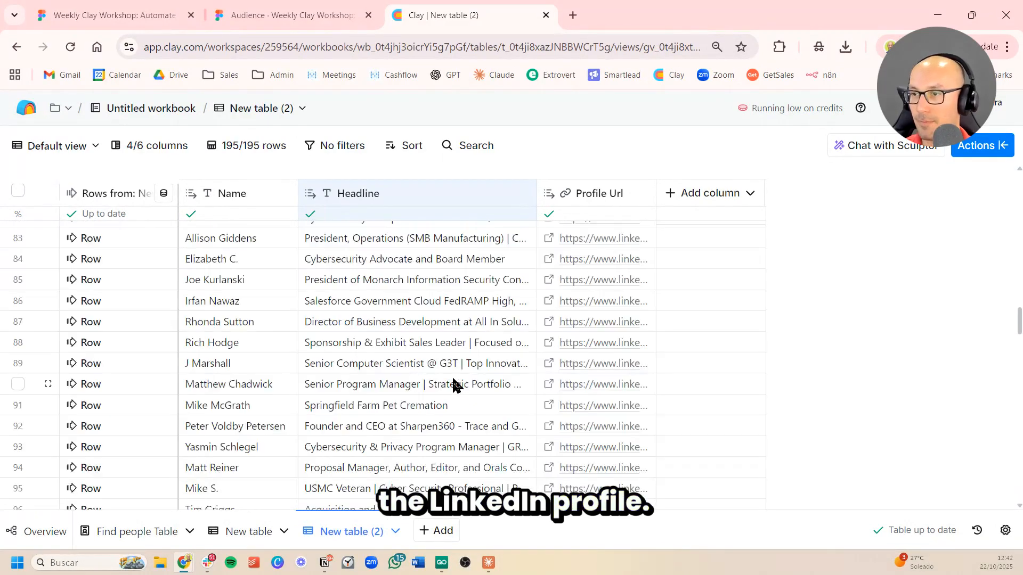
scroll(452, 375, "up", 20)
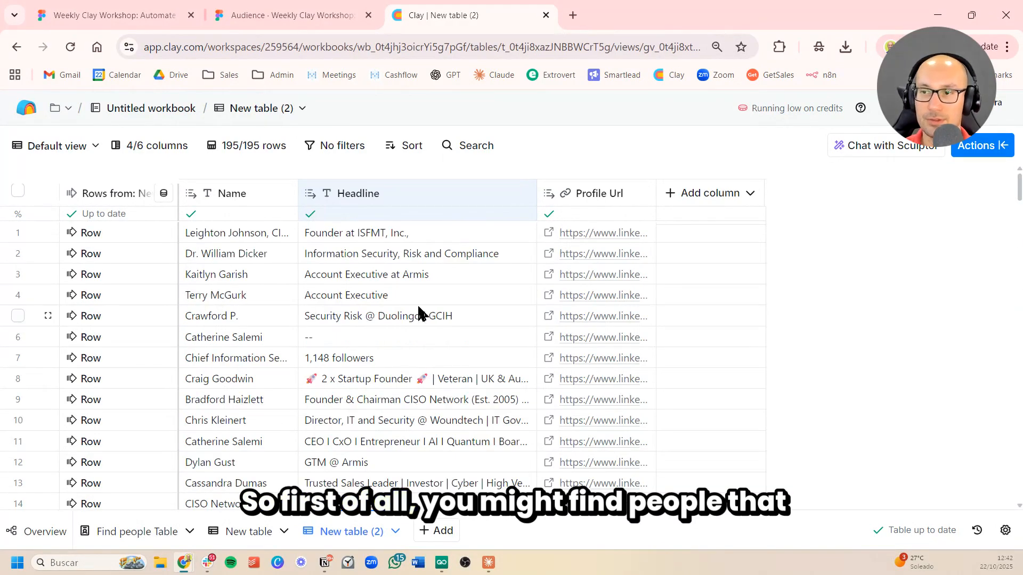
left_click(419, 317)
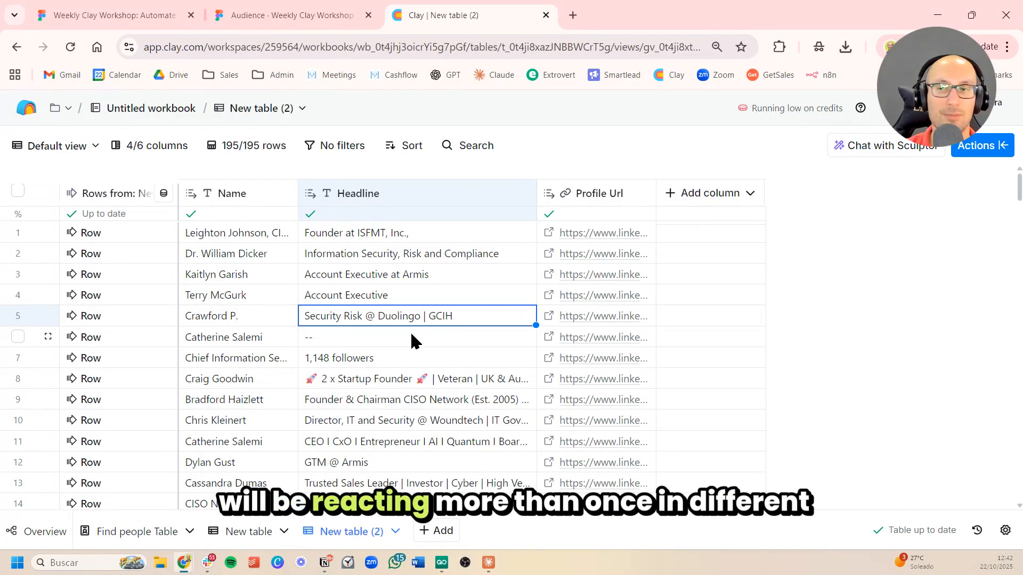
left_click(425, 290)
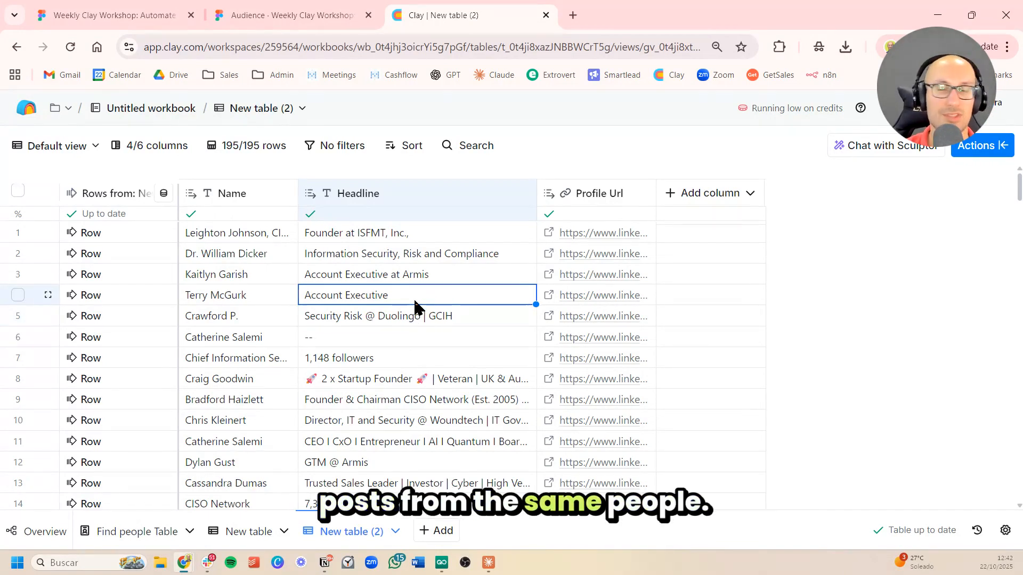
Turn on auto-dedupe of rows in the table settings, using the Profile Url column, and save the changes.
left_click(1005, 529)
scroll(900, 375, "down", 5)
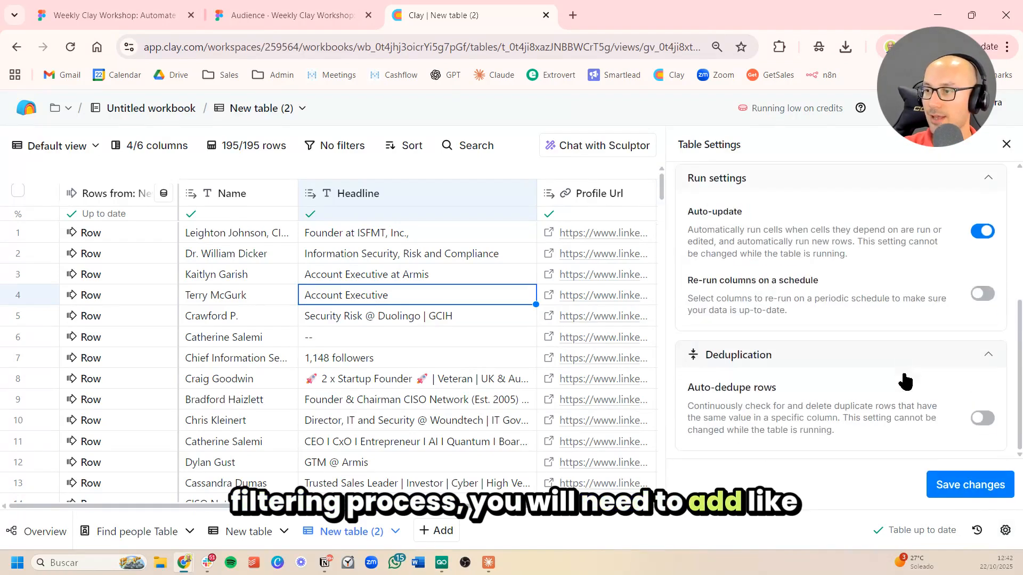
scroll(922, 367, "down", 3)
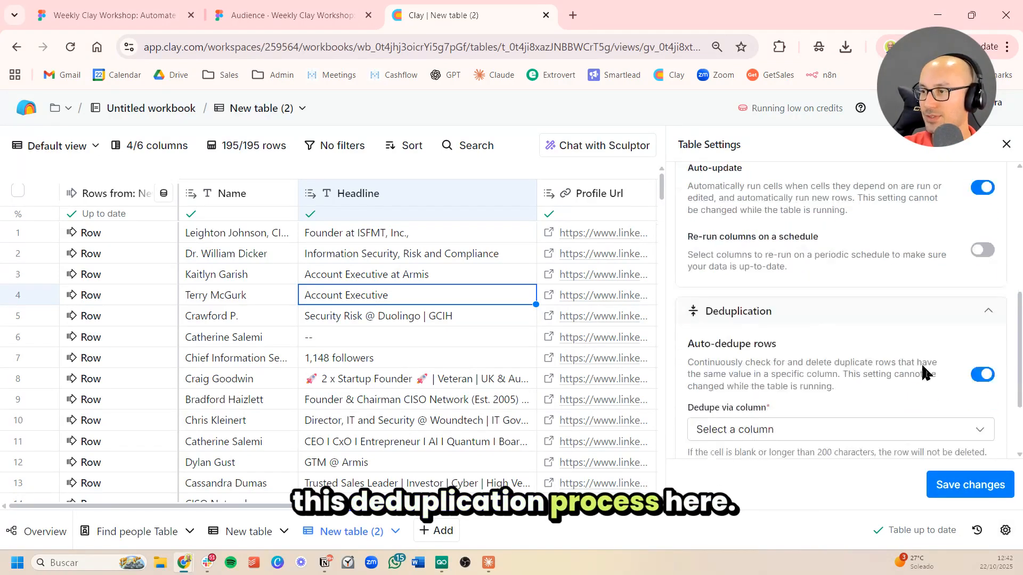
left_click(834, 309)
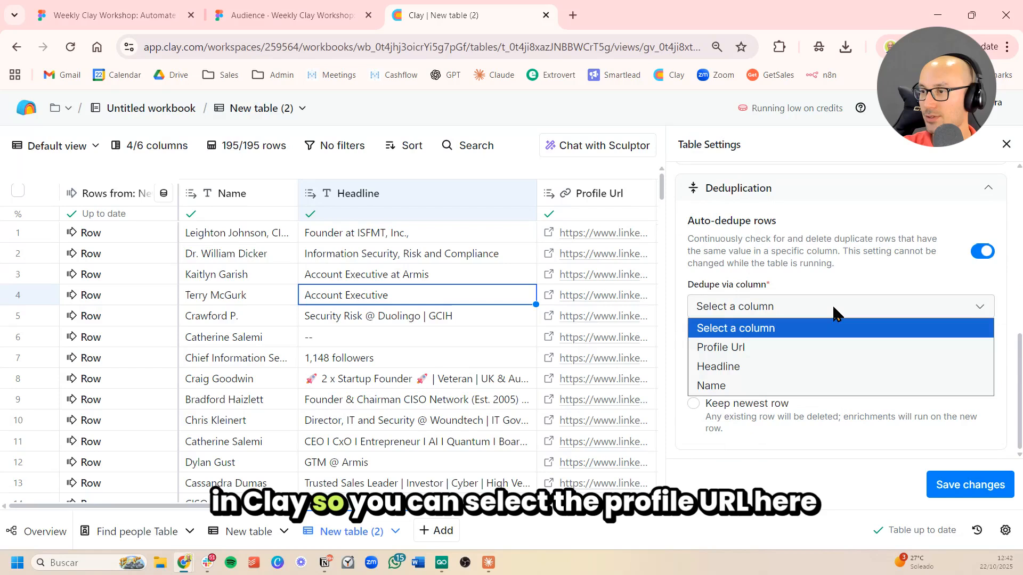
left_click(823, 347)
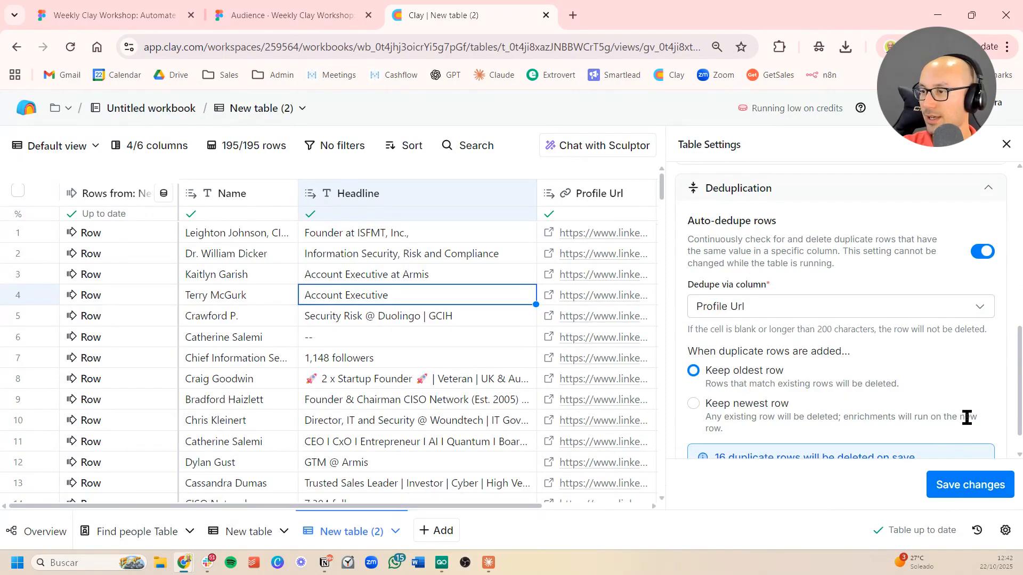
scroll(944, 431, "down", 1)
left_click(969, 485)
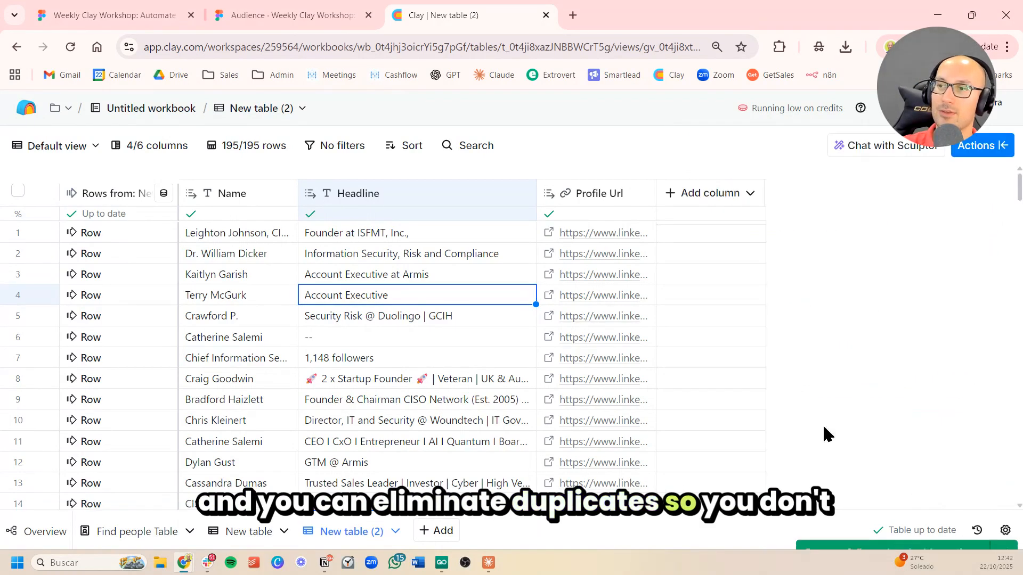
left_click(436, 363)
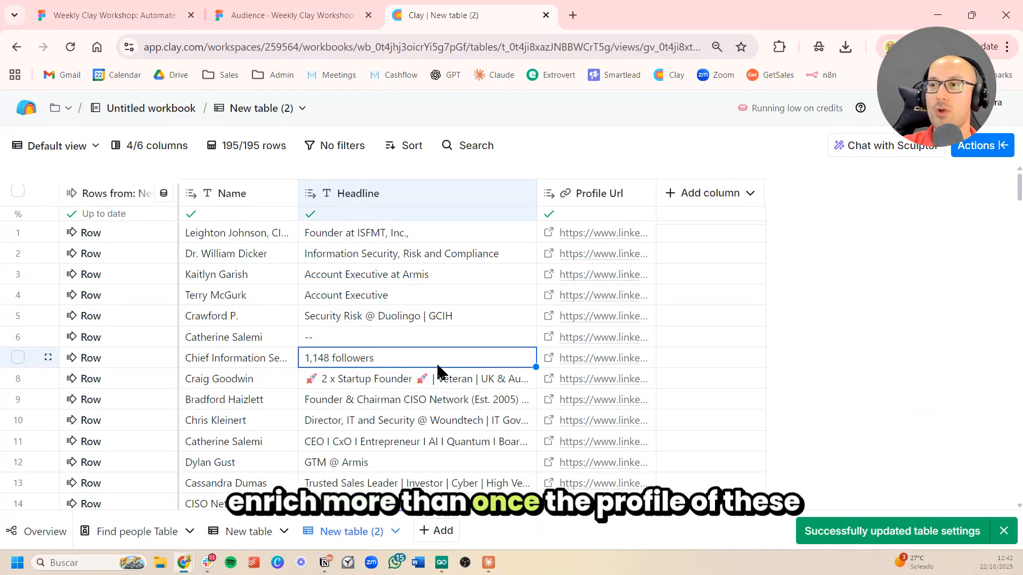
Add Prospeo's Find Work Email and Enrich Person from LinkedIn URL enrichment to New table (2).
left_click_drag(590, 234, 566, 344)
left_click(430, 320)
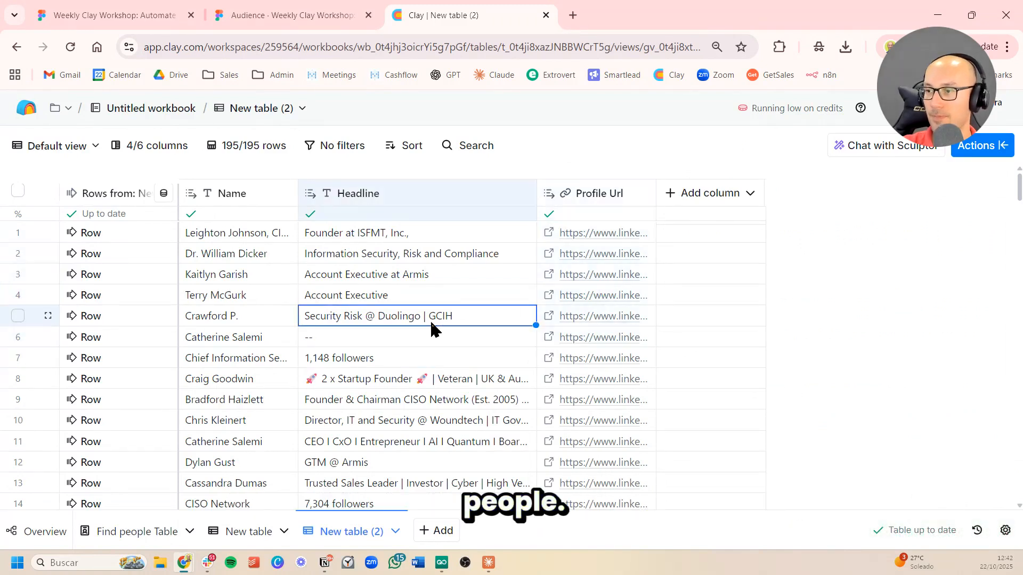
left_click(726, 203)
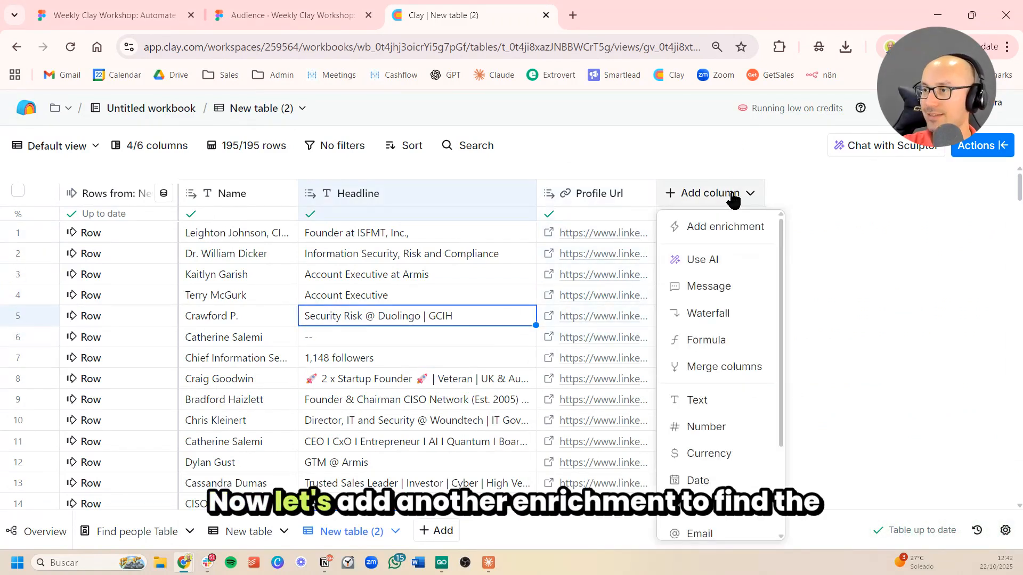
left_click(731, 227)
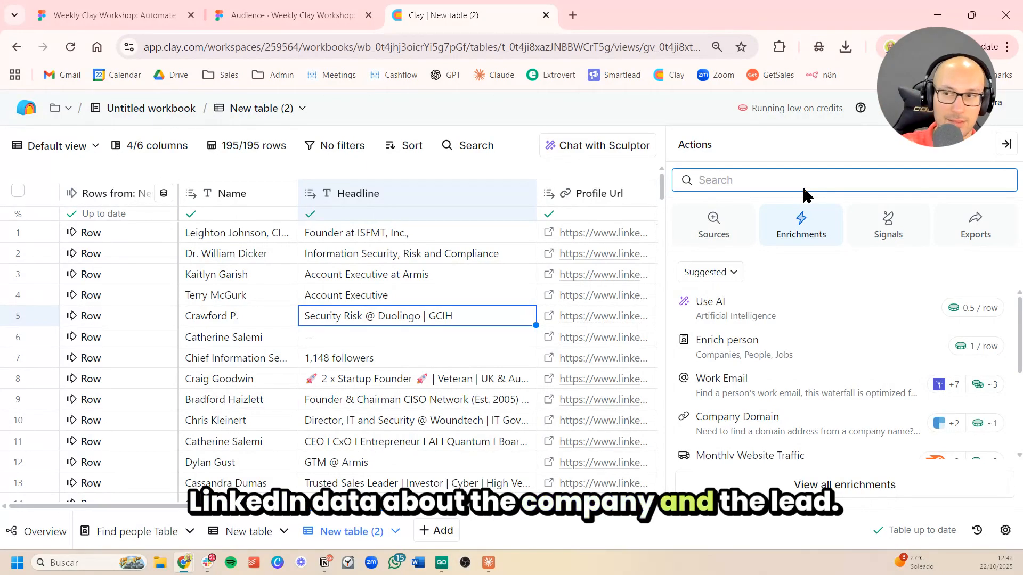
type("prospeo")
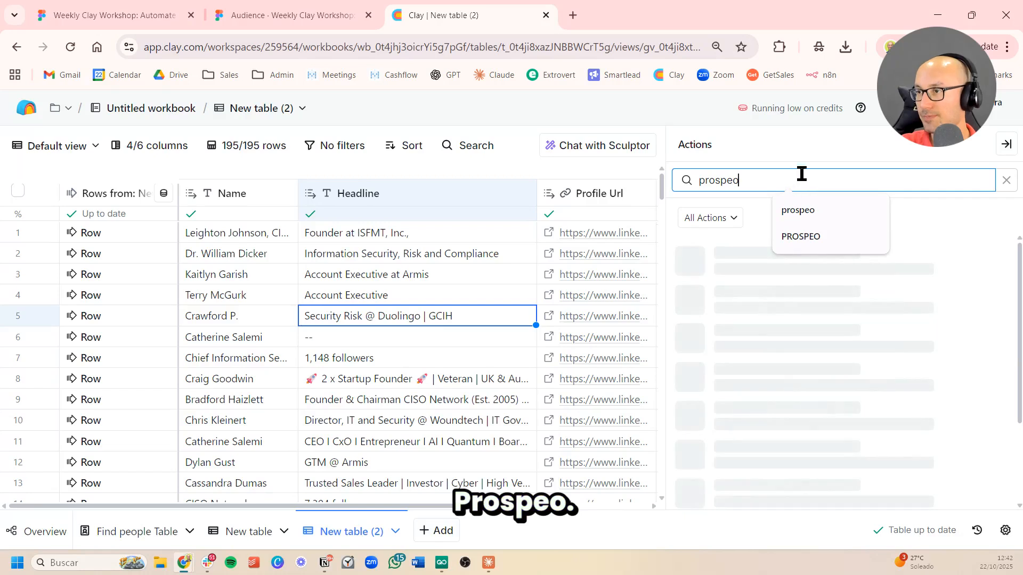
left_click(813, 155)
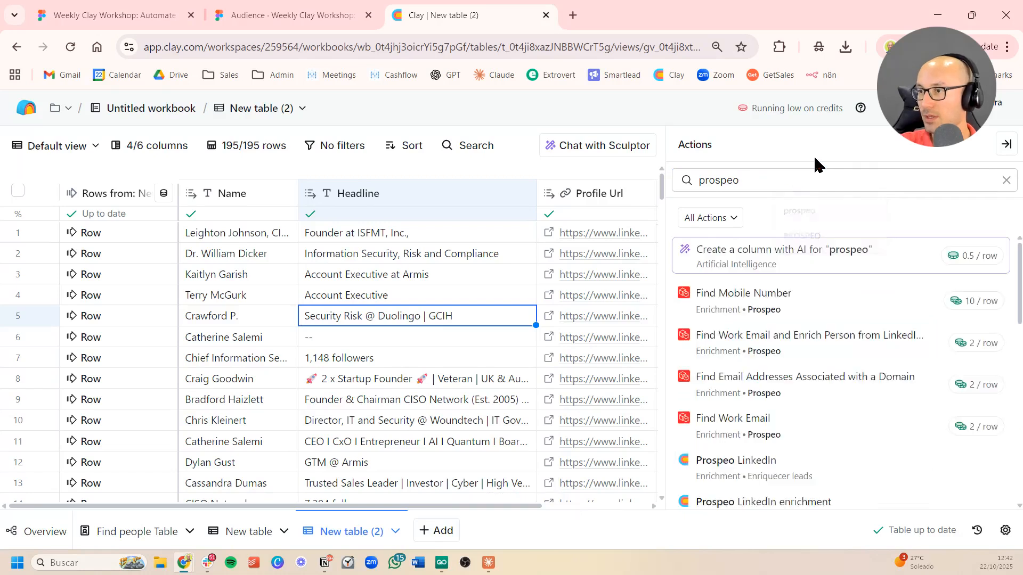
left_click(854, 351)
Review the enrichment's account and Profile Url mapping, then save it without extra data columns and run all 195 rows in the view.
scroll(861, 335, "down", 4)
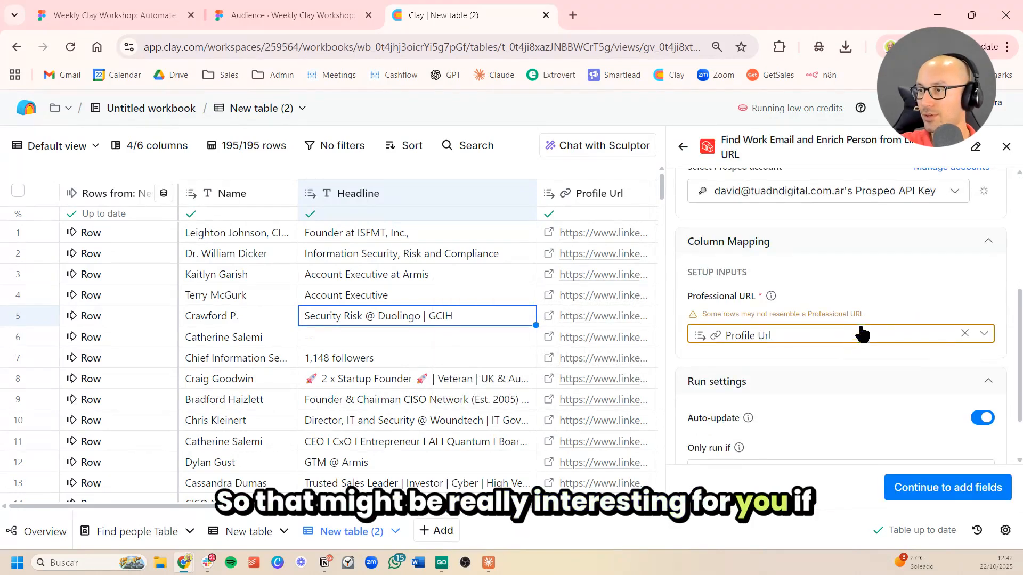
scroll(861, 334, "up", 2)
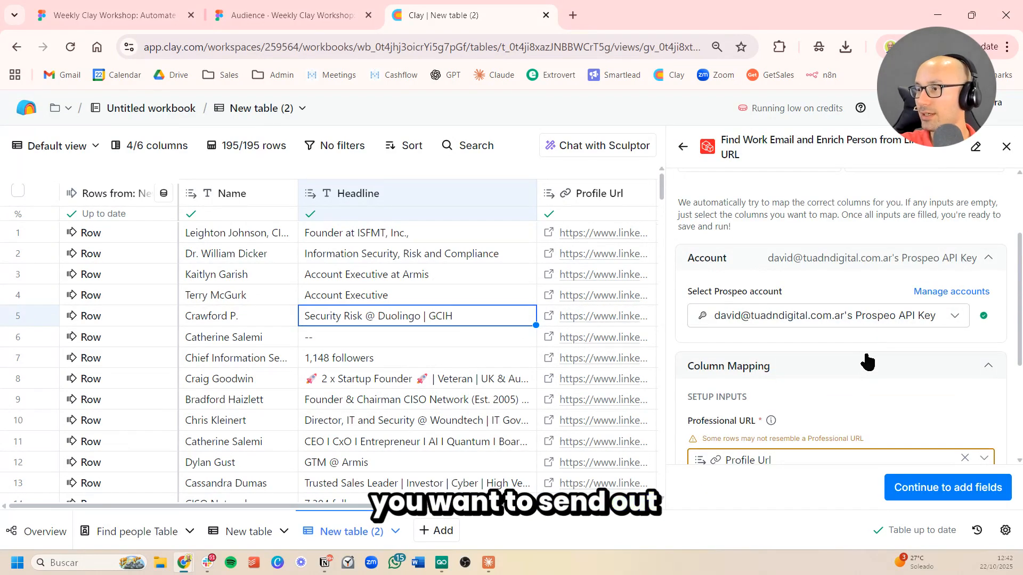
scroll(867, 362, "down", 4)
scroll(873, 352, "up", 5)
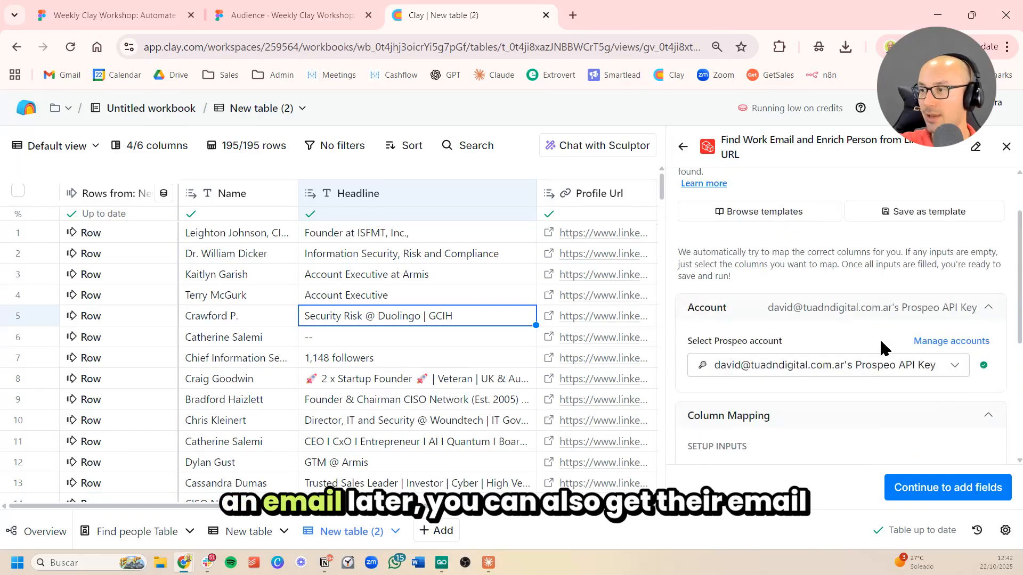
scroll(877, 341, "down", 4)
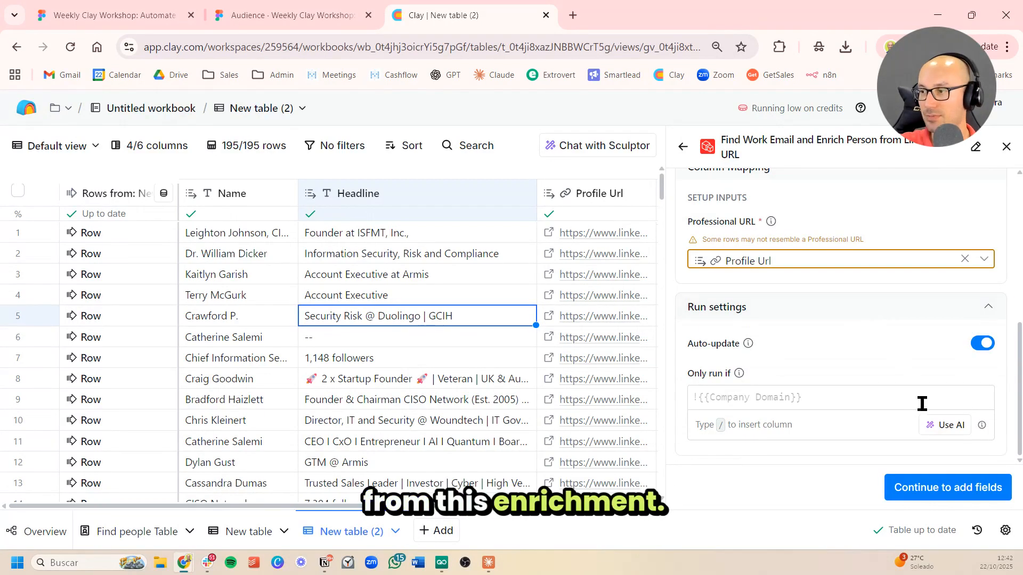
left_click(972, 489)
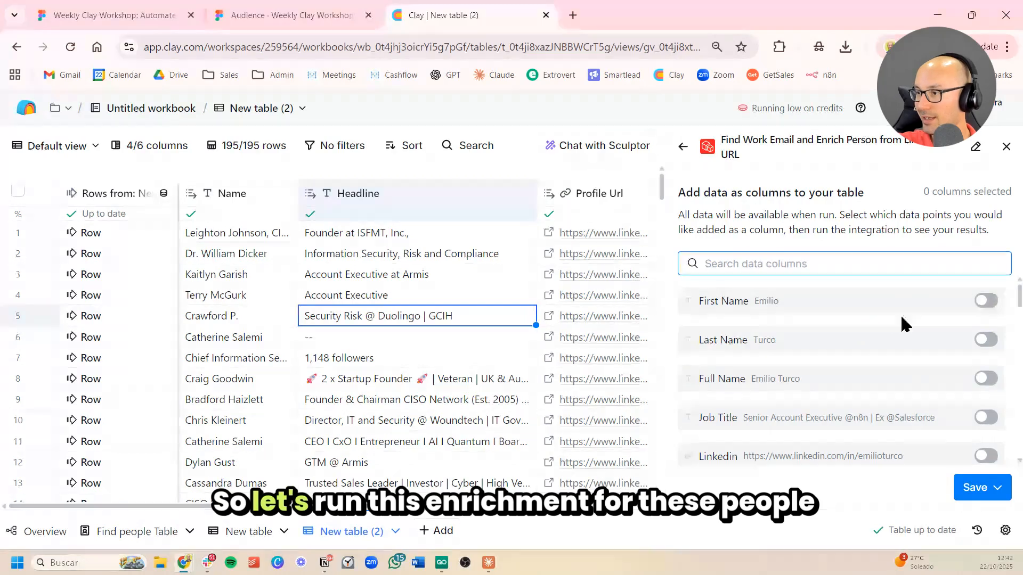
left_click(975, 487)
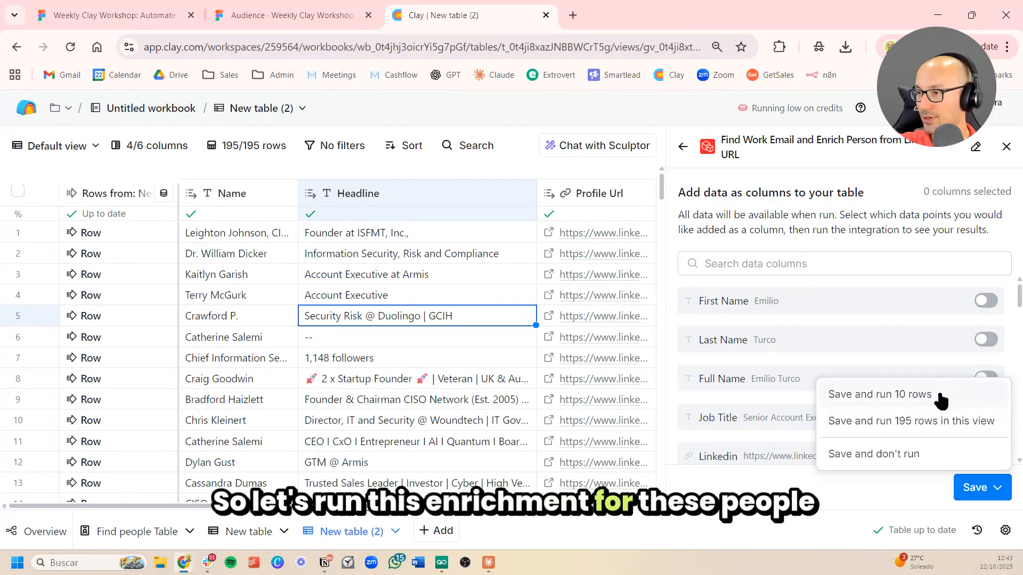
left_click(928, 422)
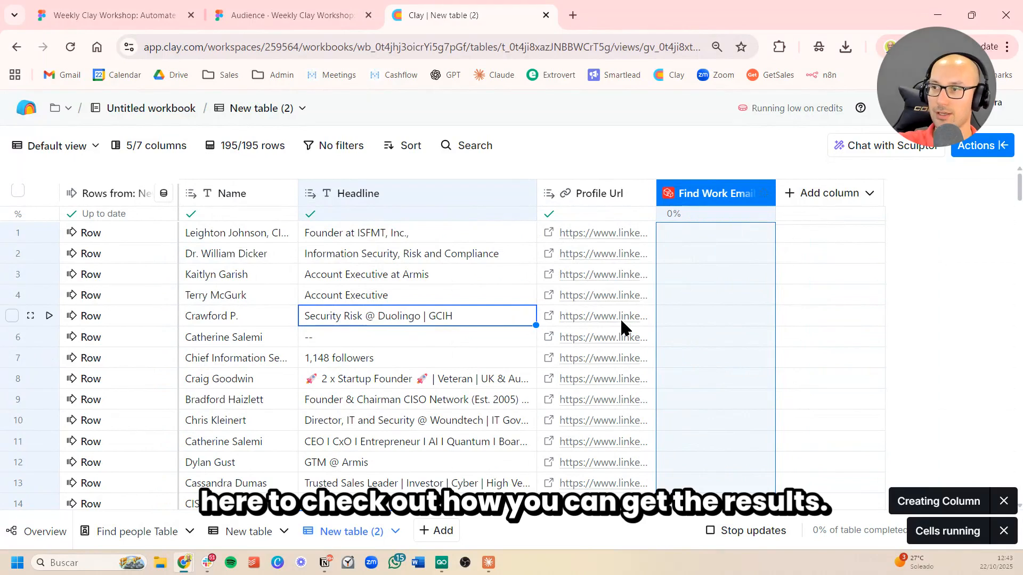
scroll(618, 321, "down", 2)
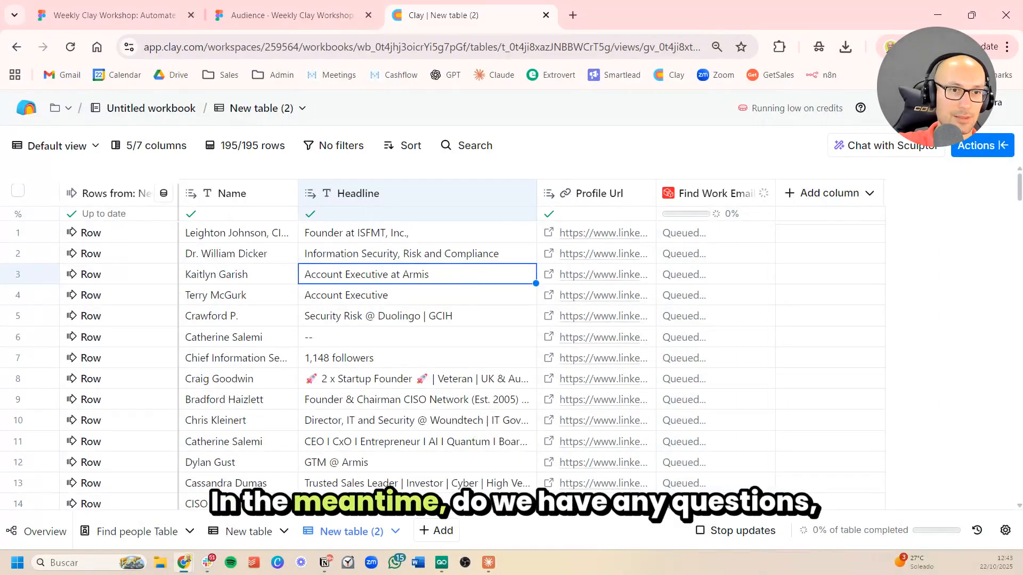
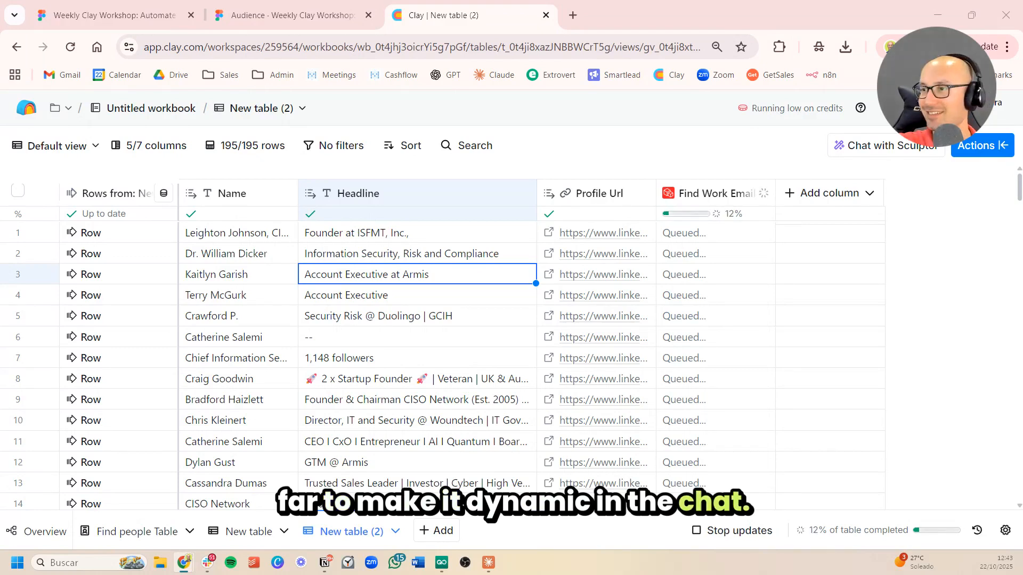
scroll(719, 327, "down", 10)
scroll(715, 342, "up", 10)
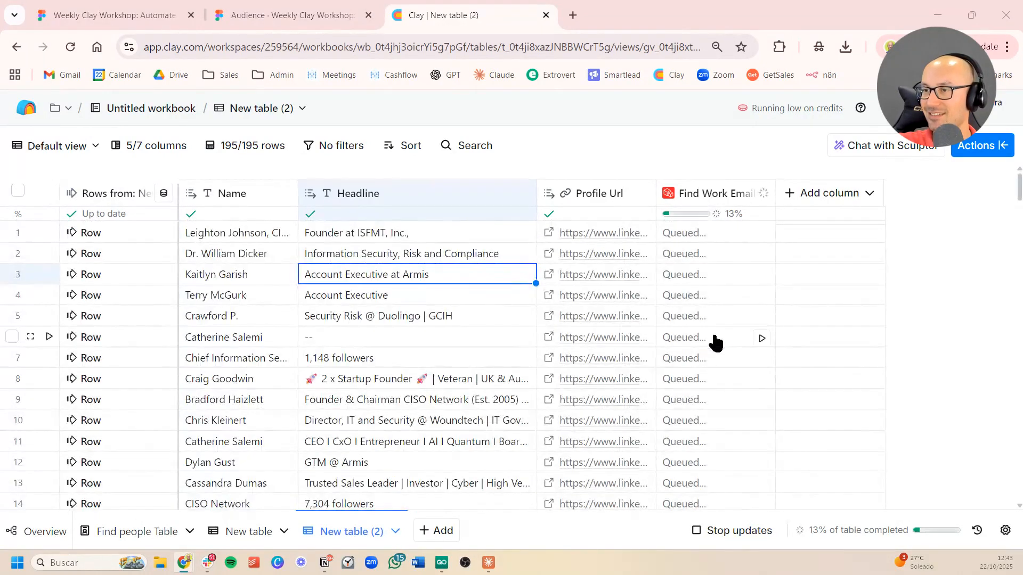
left_click(591, 299)
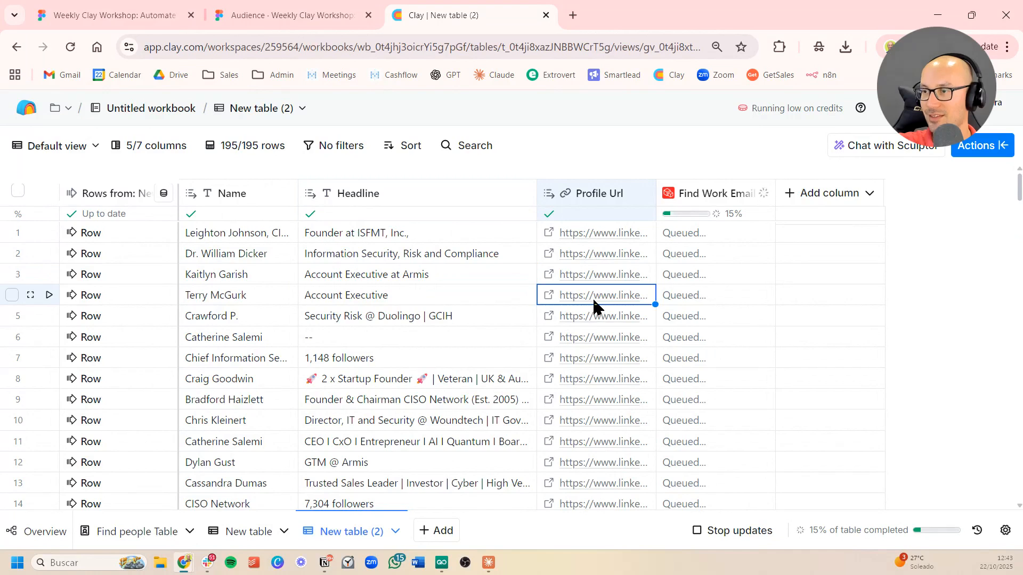
Examine the Prospeo enrichment details of rows 80 and 81, checking the Email group for a found address.
scroll(593, 297, "down", 20)
left_click(735, 266)
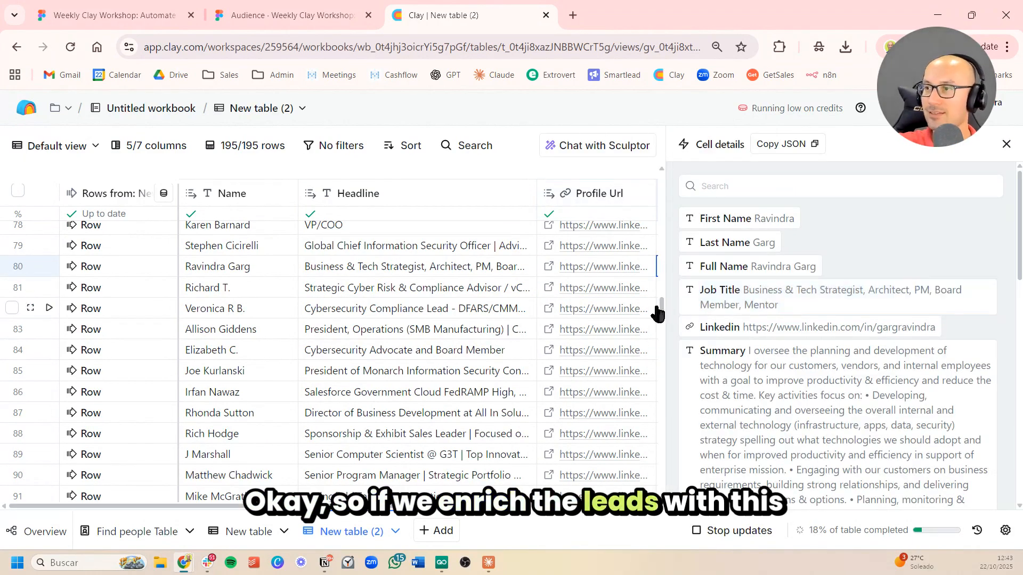
scroll(520, 290, "right", 5)
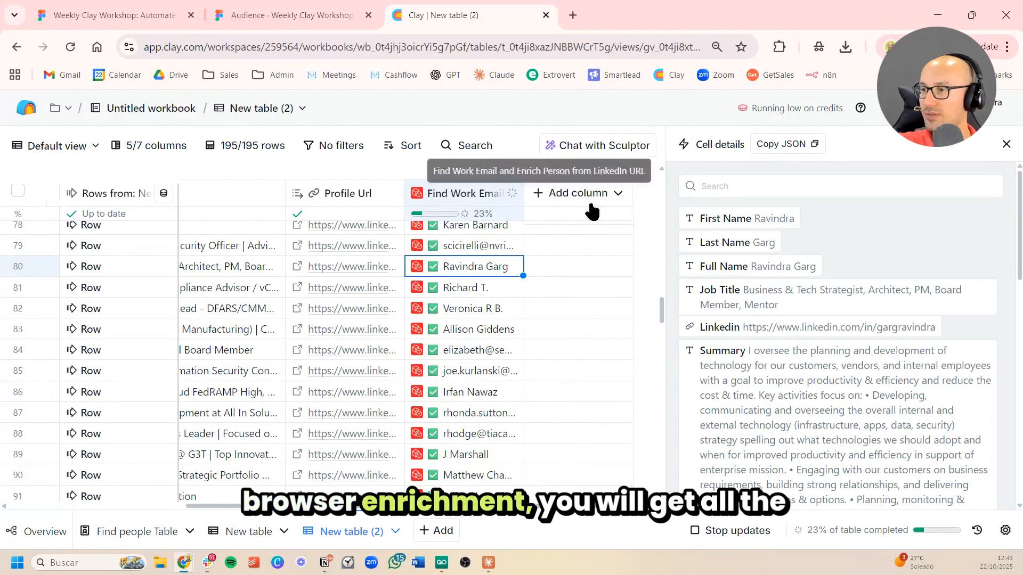
scroll(832, 319, "down", 5)
scroll(832, 323, "down", 10)
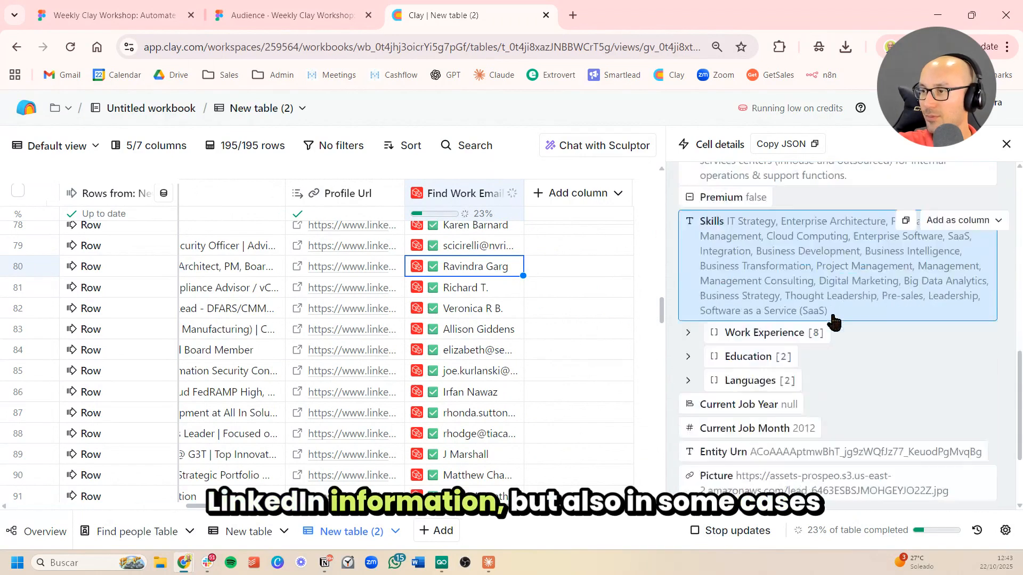
left_click(799, 362)
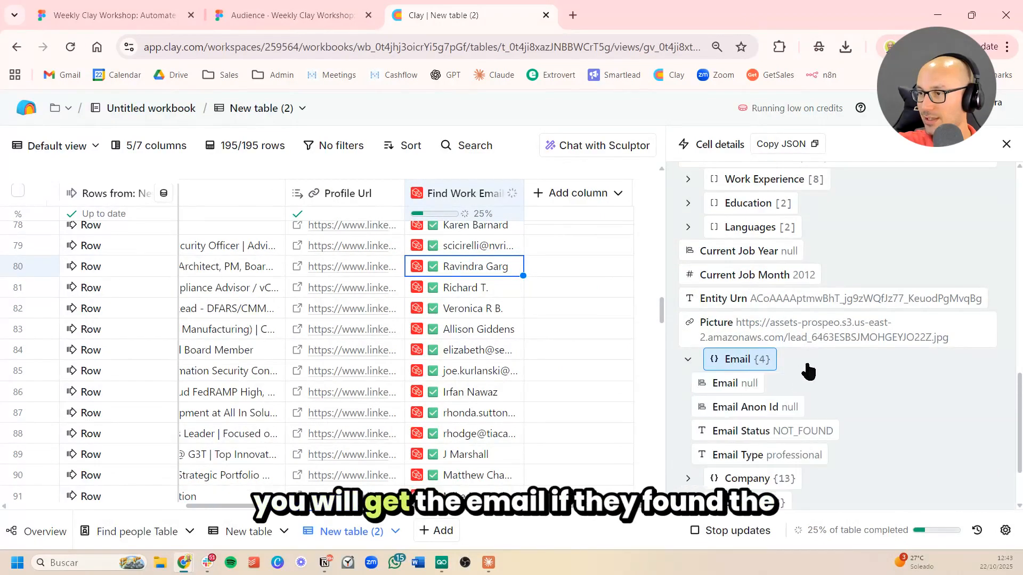
left_click(486, 290)
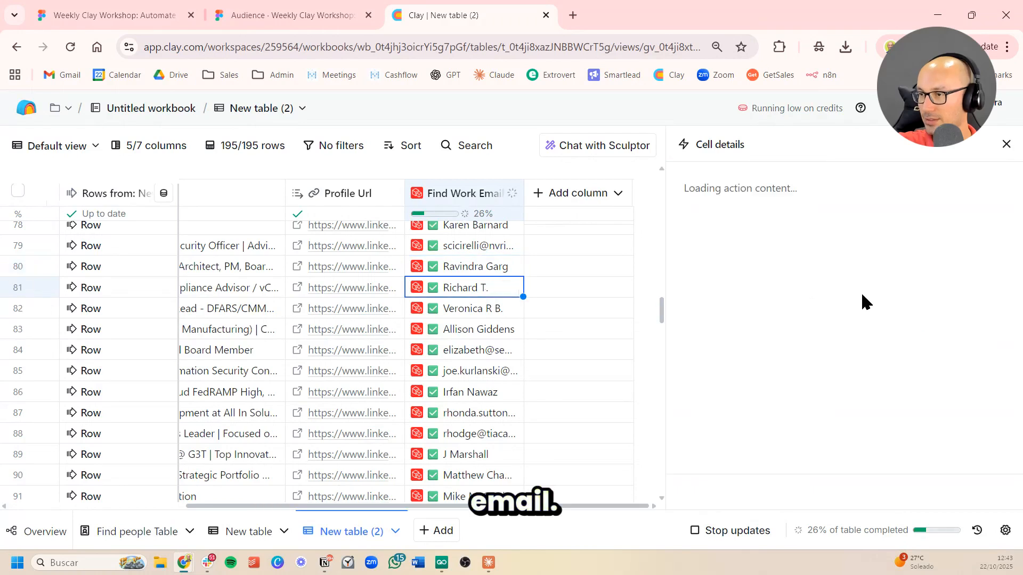
From row 79's enrichment details, add the Email value inside the Email group as a new column named Email.
left_click(455, 248)
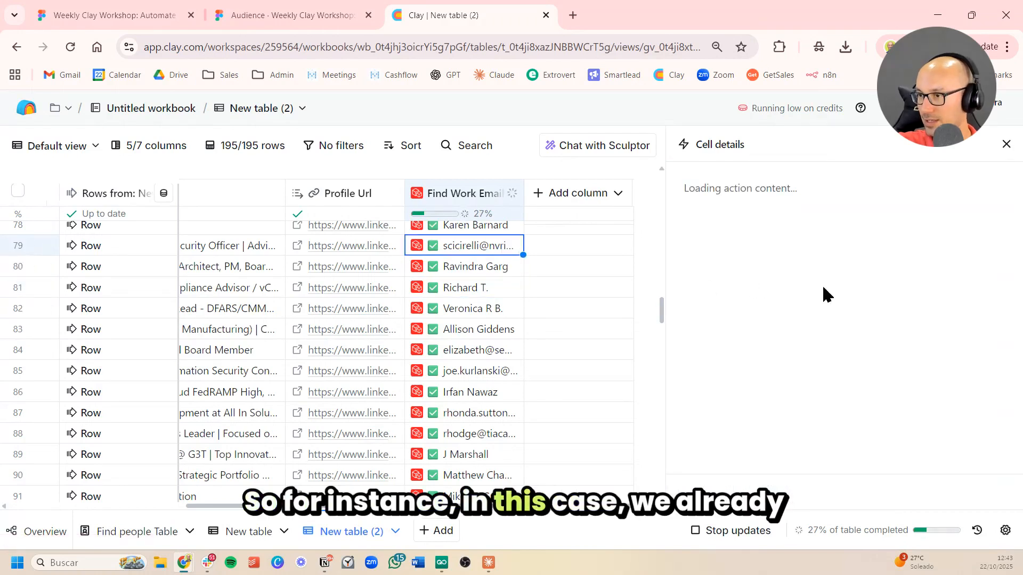
scroll(817, 325, "down", 10)
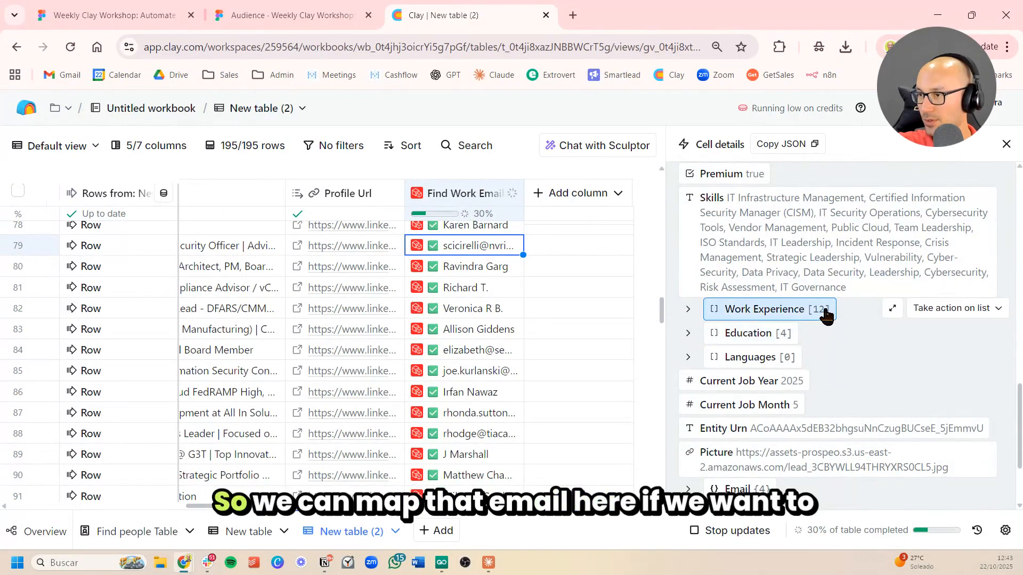
scroll(818, 362, "down", 2)
left_click(818, 367)
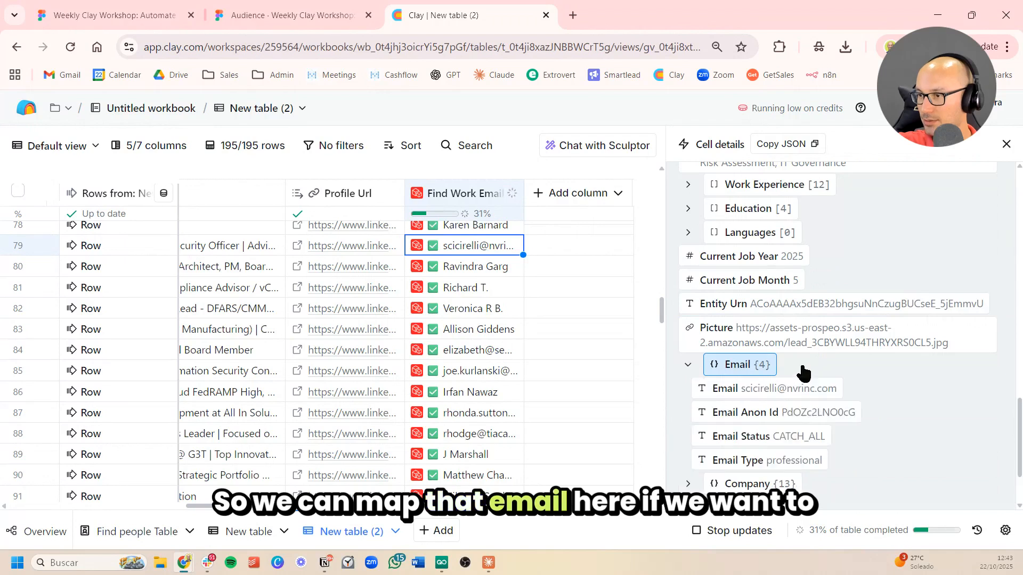
mouse_move(866, 397)
left_click(948, 394)
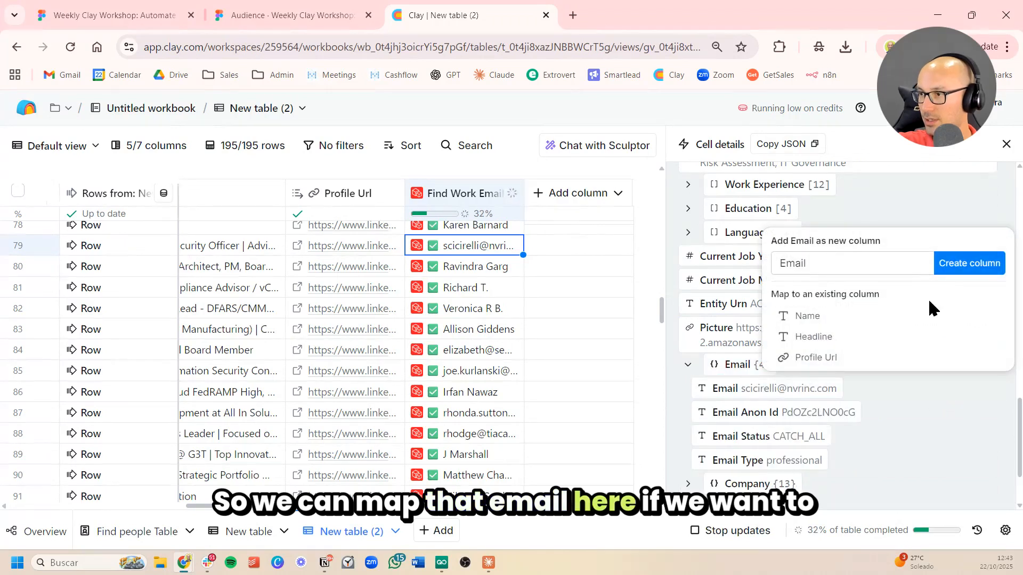
left_click(970, 264)
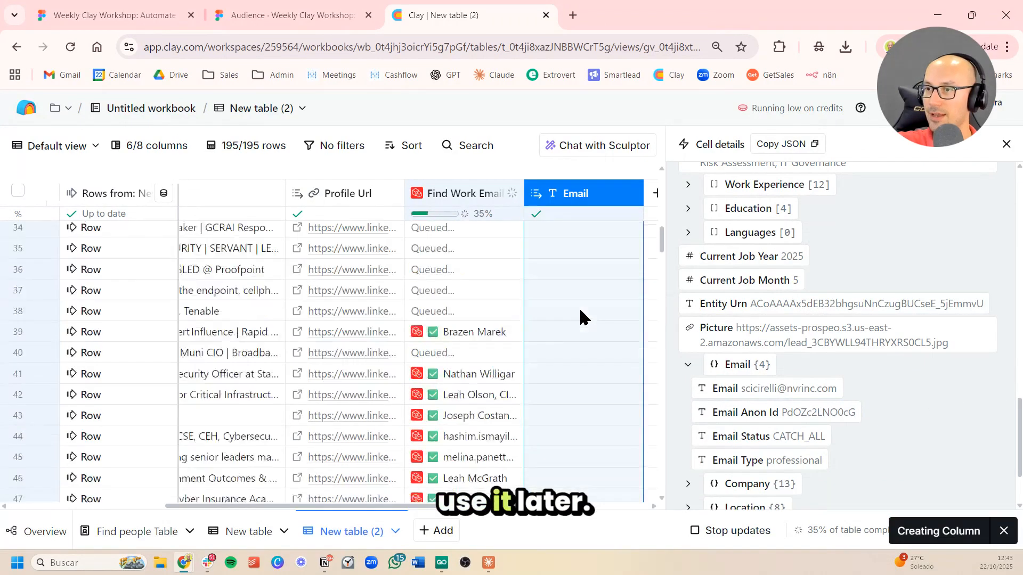
Check the mapped emails, then add Job Title from row 79's enrichment details as a new column.
scroll(579, 307, "up", 12)
scroll(574, 318, "down", 10)
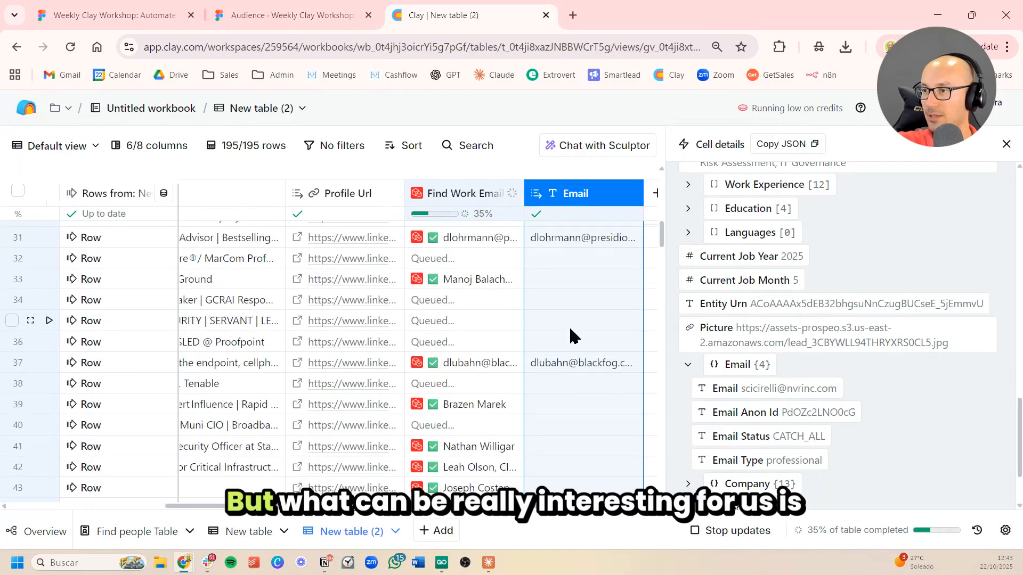
scroll(569, 326, "down", 5)
scroll(900, 331, "up", 5)
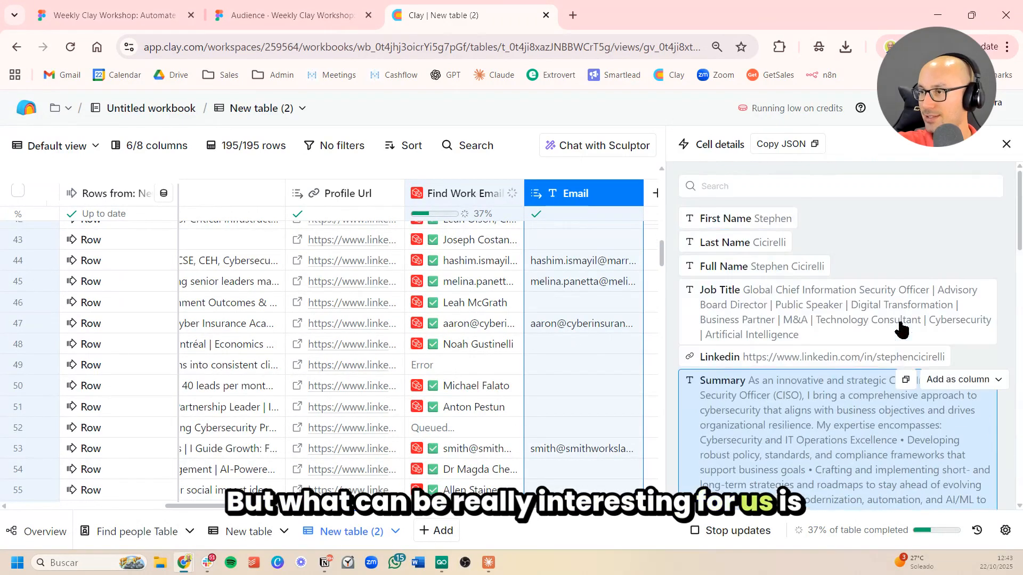
left_click(949, 294)
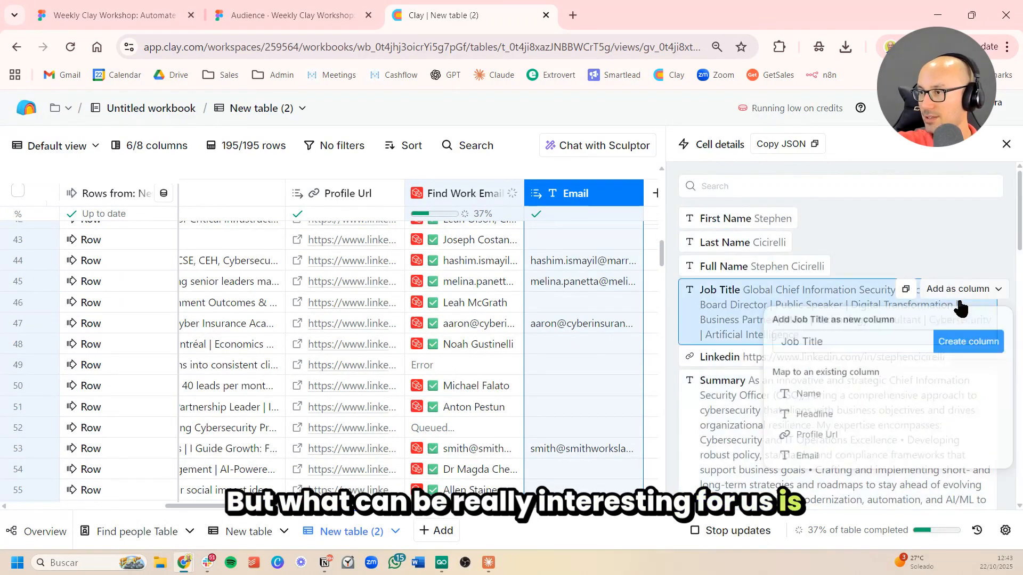
left_click(972, 341)
Compare the Job Title column with the Headline column for the same people.
scroll(478, 328, "left", 2)
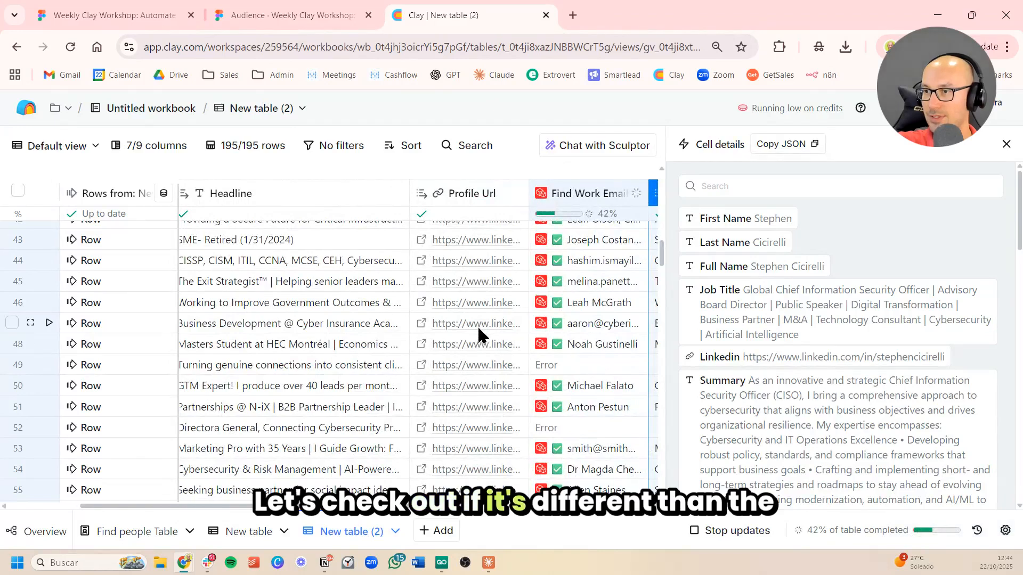
scroll(478, 329, "right", 4)
scroll(475, 330, "left", 4)
scroll(327, 308, "left", 2)
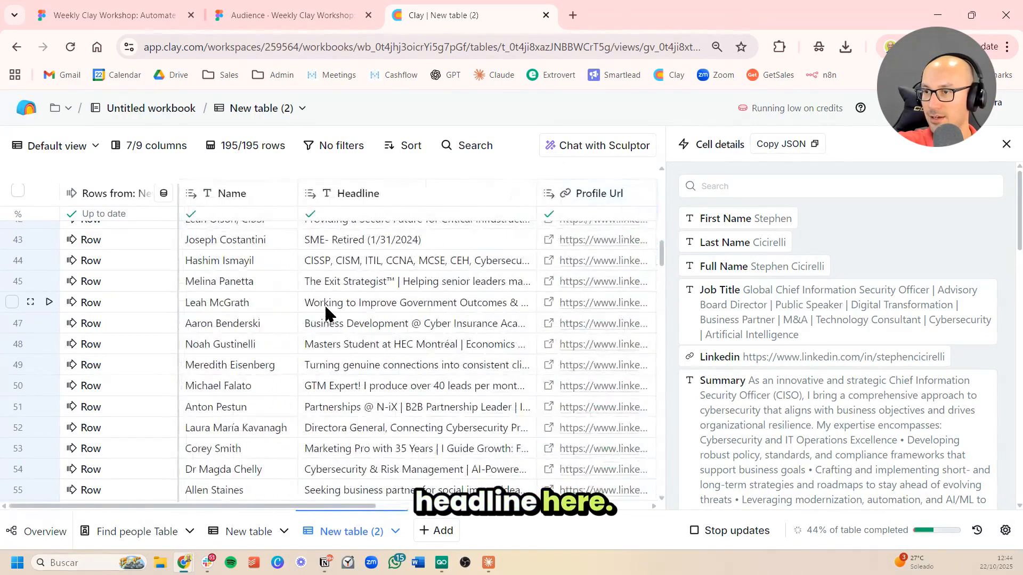
scroll(377, 286, "right", 5)
scroll(553, 302, "left", 5)
scroll(485, 317, "right", 4)
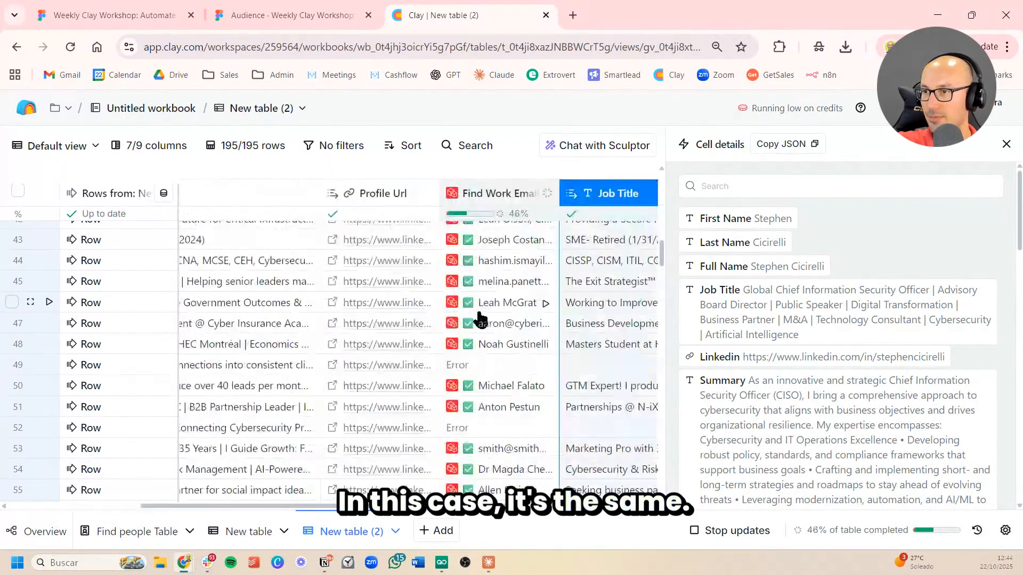
Delete the Job Title column from the table.
left_click(588, 196)
scroll(600, 479, "down", 3)
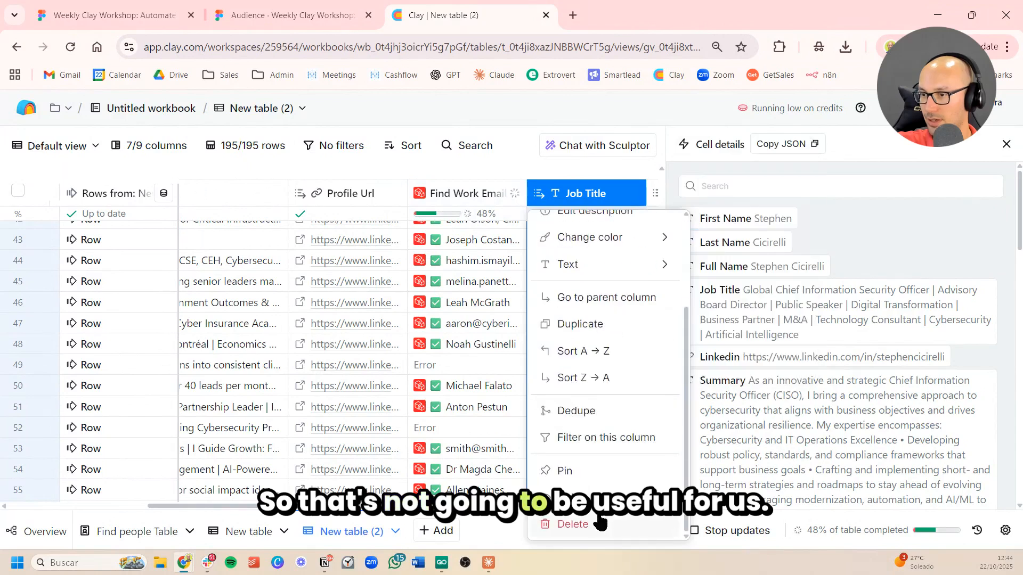
left_click(573, 524)
left_click(618, 270)
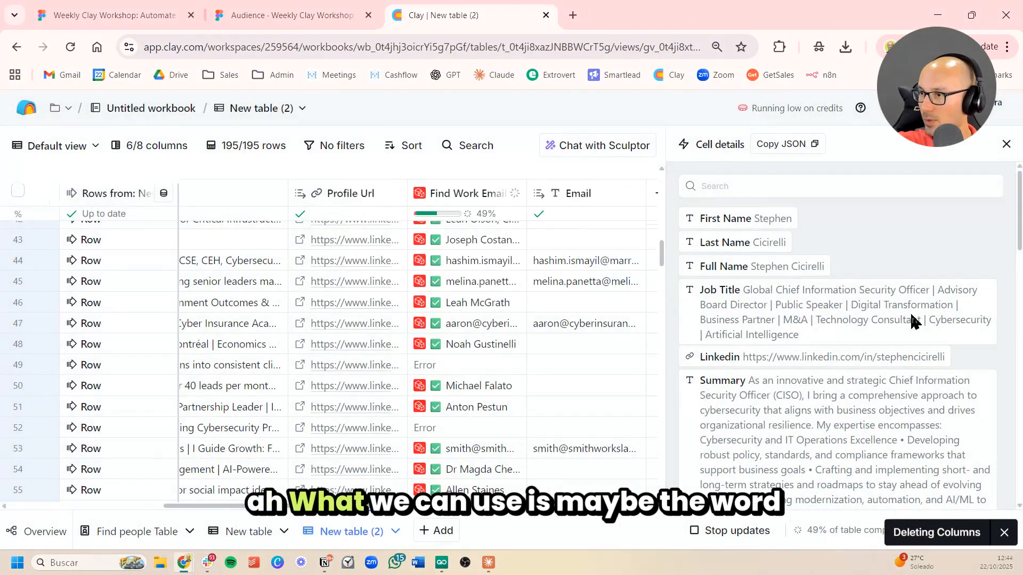
From row 79's enrichment details, add Title from the first profile position of the latest Work Experience entry as a new column.
mouse_move(909, 316)
scroll(895, 340, "down", 15)
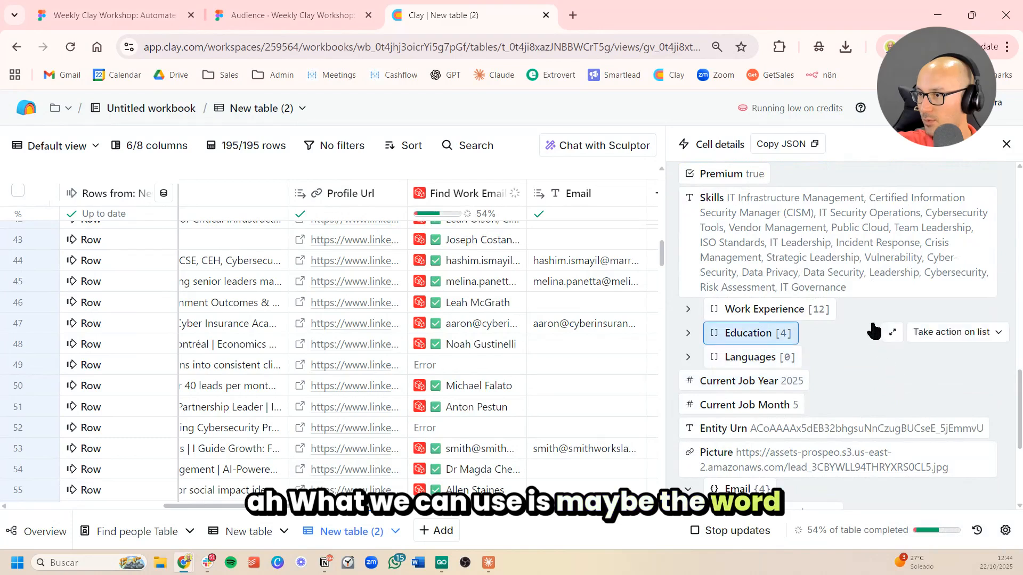
left_click(882, 312)
left_click(852, 343)
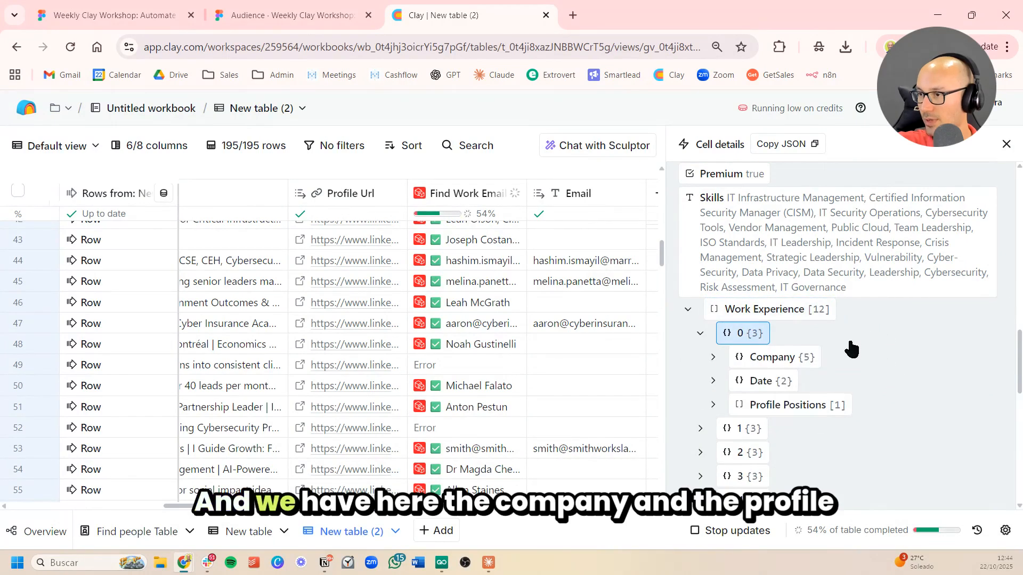
left_click(851, 355)
scroll(852, 358, "down", 2)
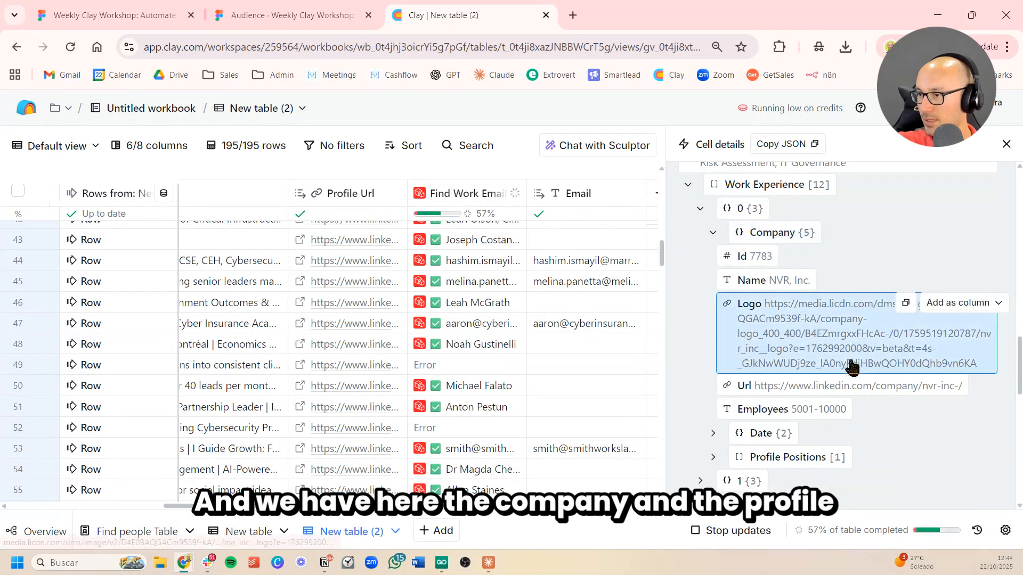
left_click(848, 456)
scroll(893, 389, "down", 2)
scroll(878, 373, "down", 3)
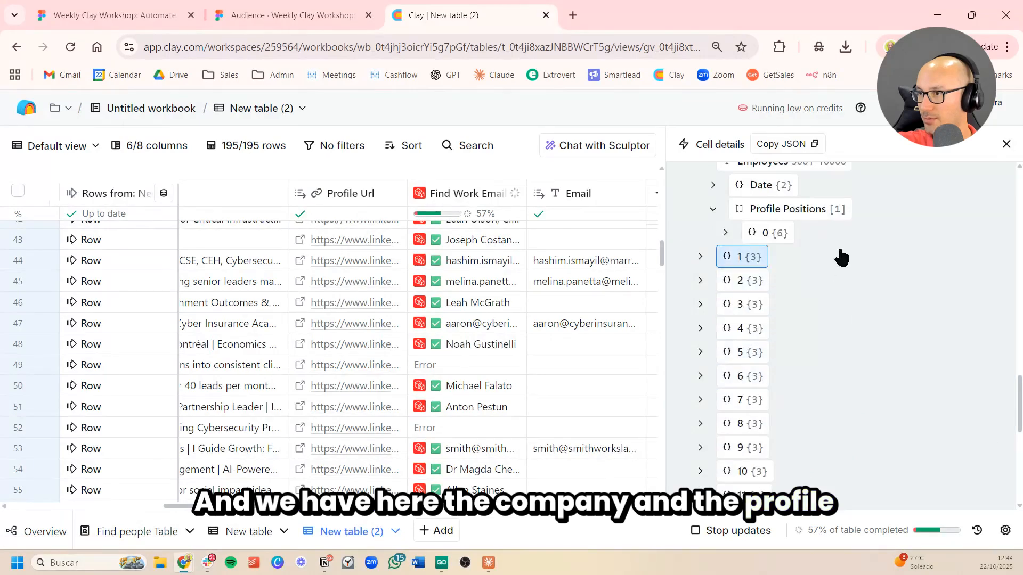
left_click(845, 237)
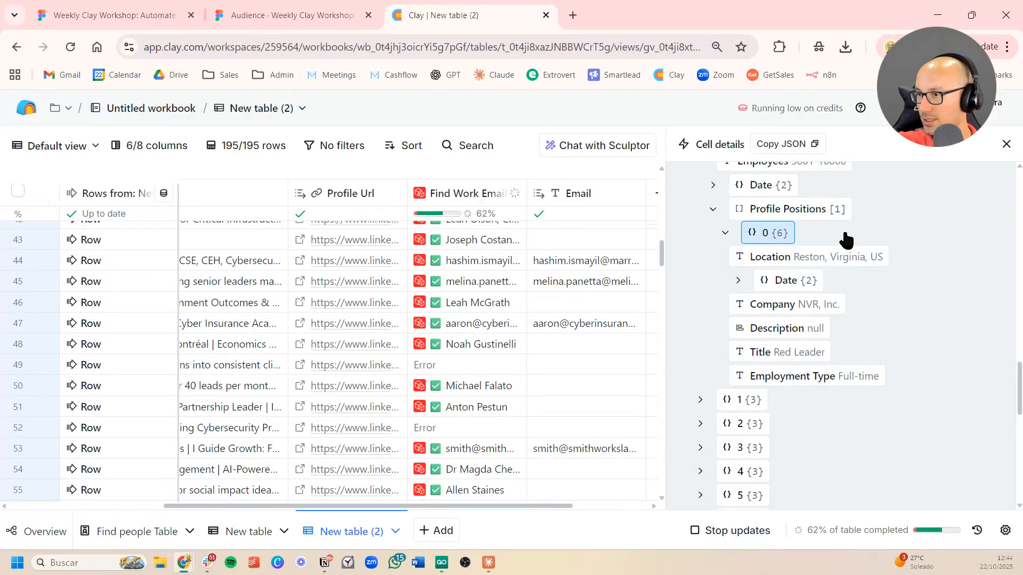
mouse_move(872, 358)
left_click(936, 360)
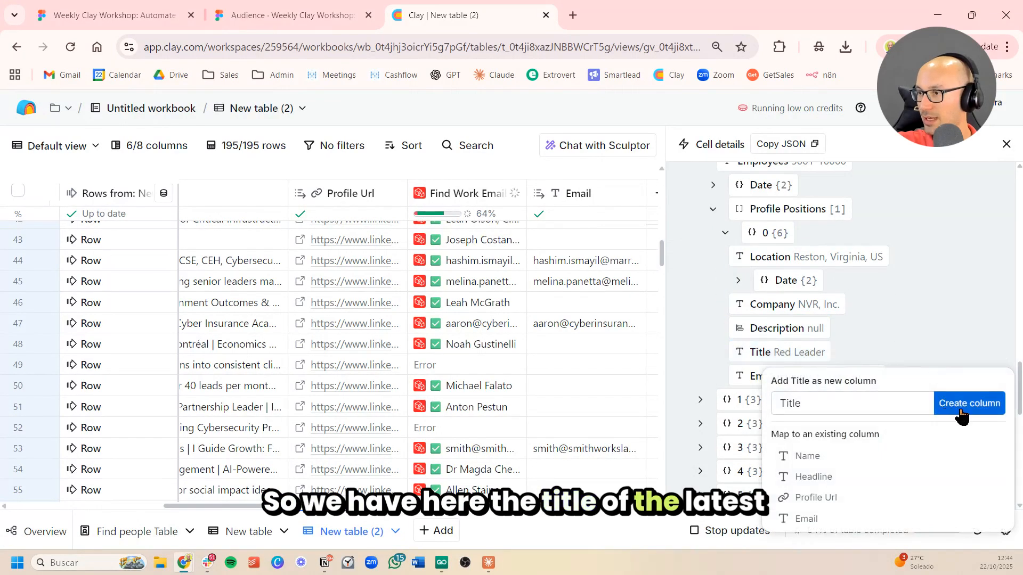
left_click(967, 408)
Compare the new Title column with the Headline column for the same people, including the CISO Network row.
scroll(586, 317, "up", 15)
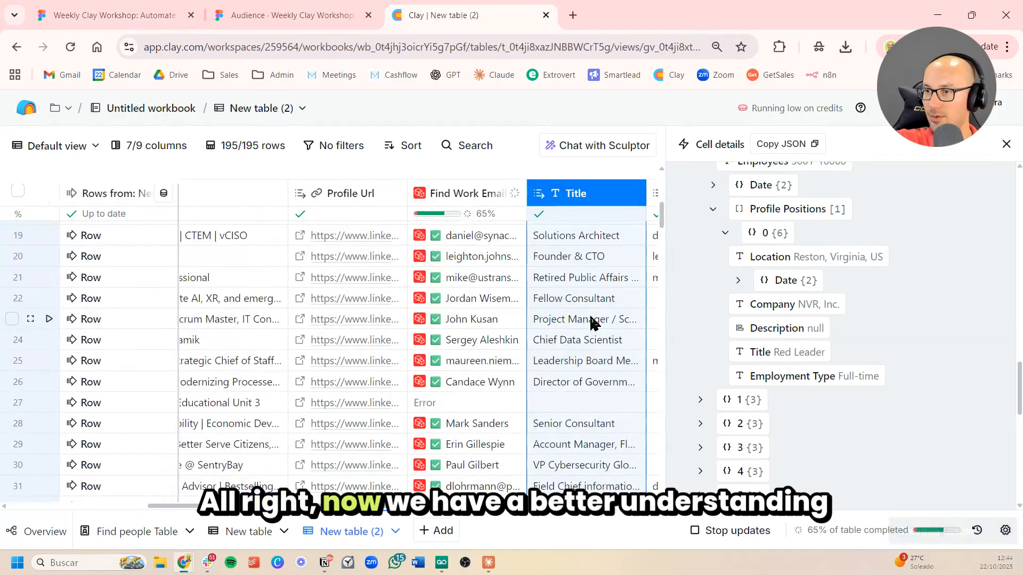
left_click(591, 276)
scroll(522, 307, "left", 6)
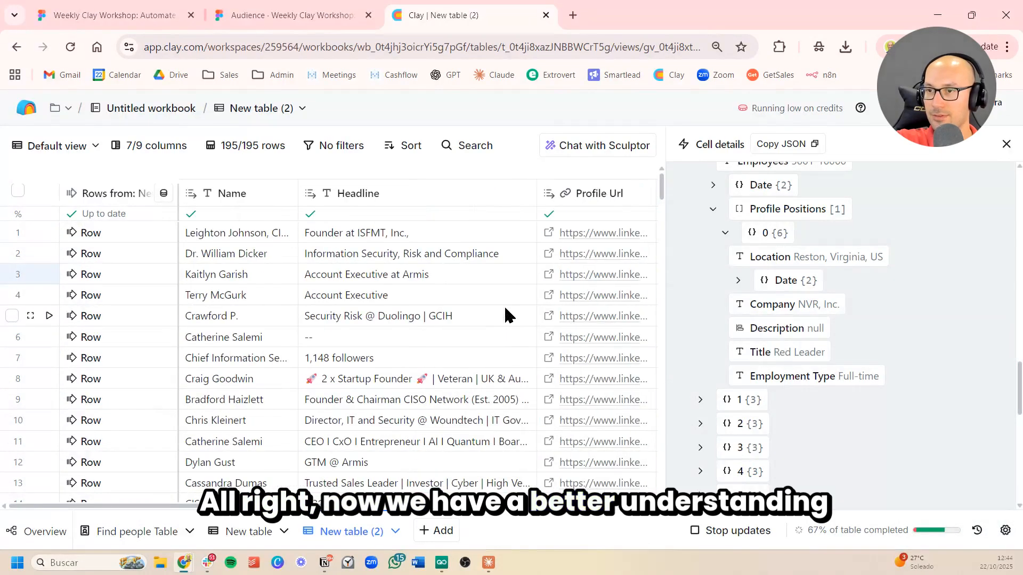
scroll(462, 296, "right", 7)
scroll(484, 299, "left", 7)
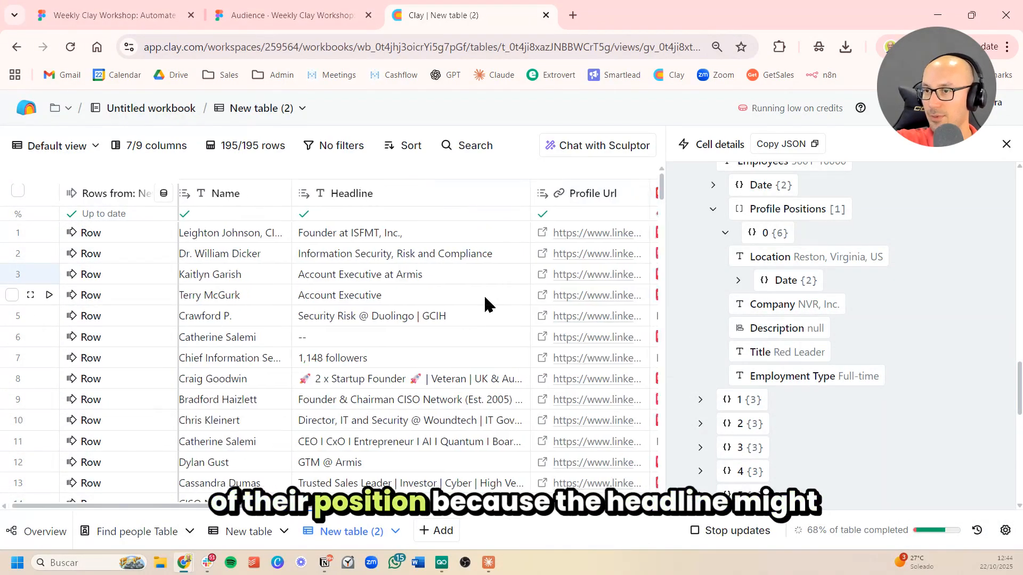
scroll(489, 298, "right", 7)
scroll(486, 297, "down", 4)
left_click(476, 320)
scroll(474, 322, "left", 7)
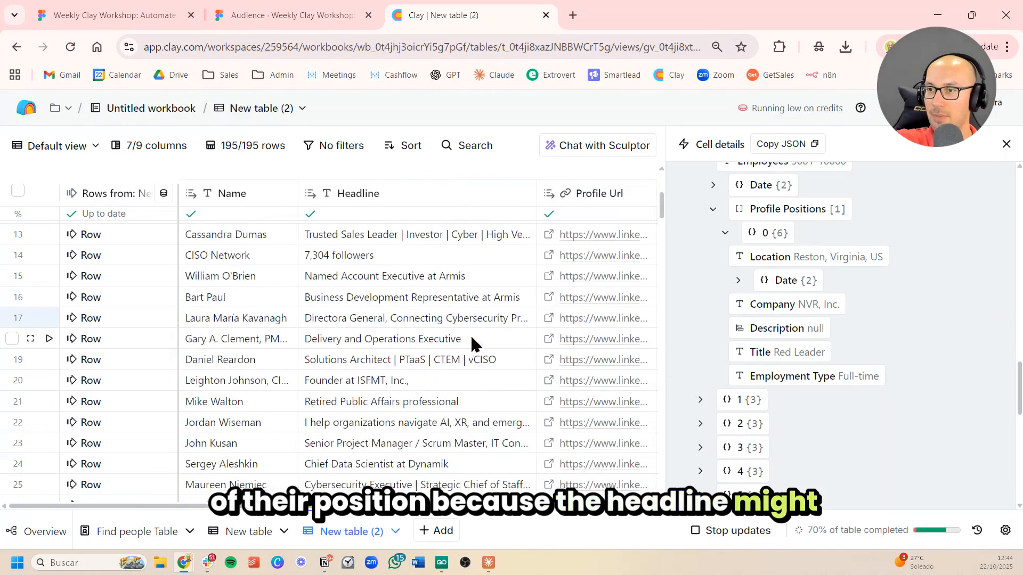
left_click(439, 301)
left_click(443, 319)
left_click(455, 301)
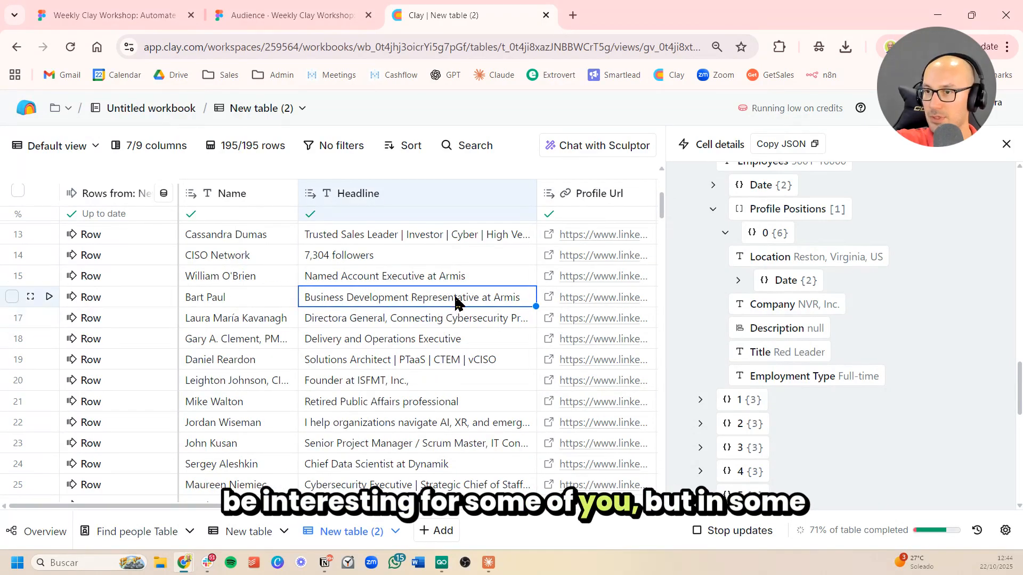
left_click(455, 261)
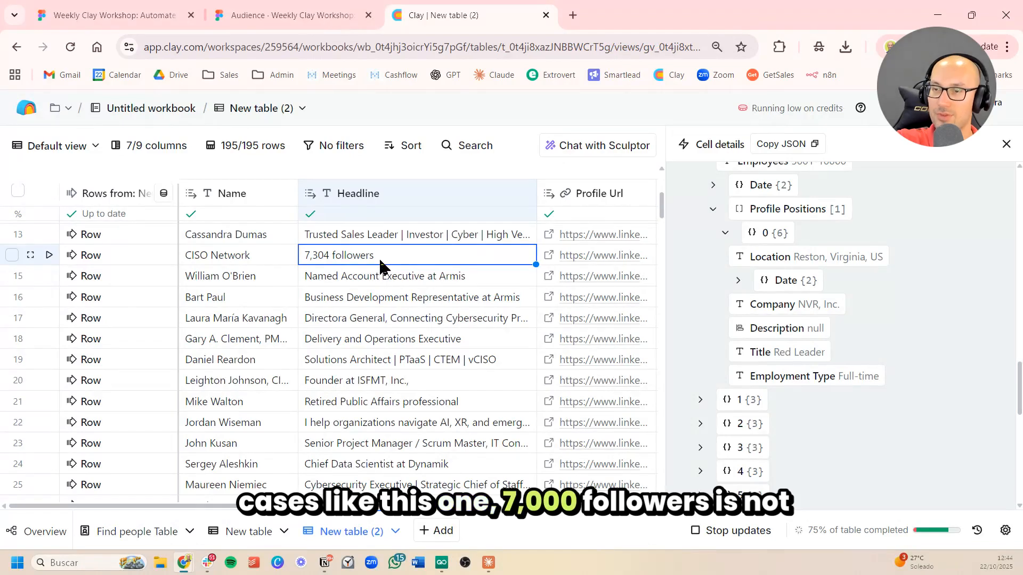
Rerun the Find Work Email enrichment for row 14, the CISO Network entry.
scroll(400, 256, "right", 5)
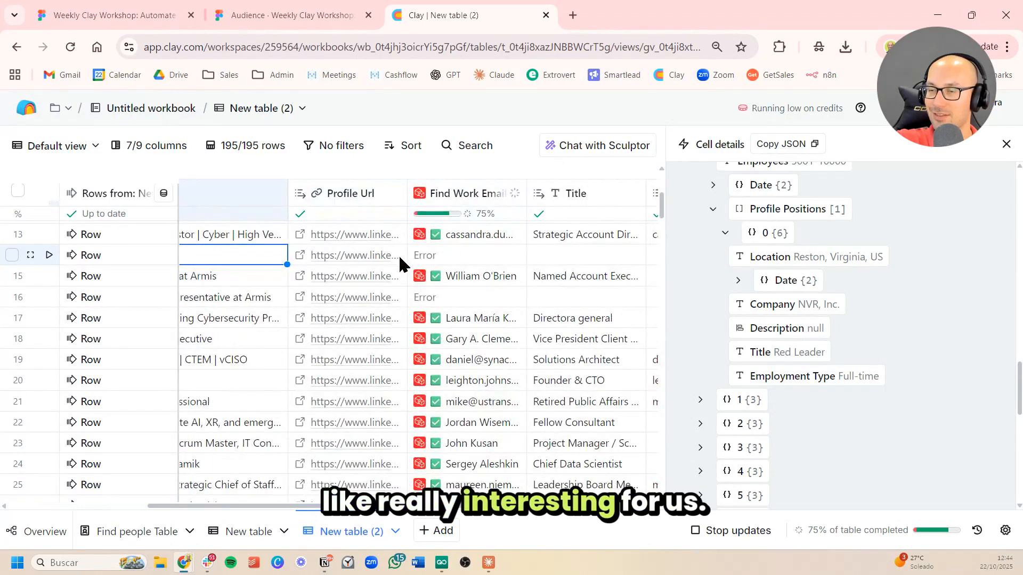
left_click(509, 264)
left_click(512, 257)
scroll(402, 376, "left", 5)
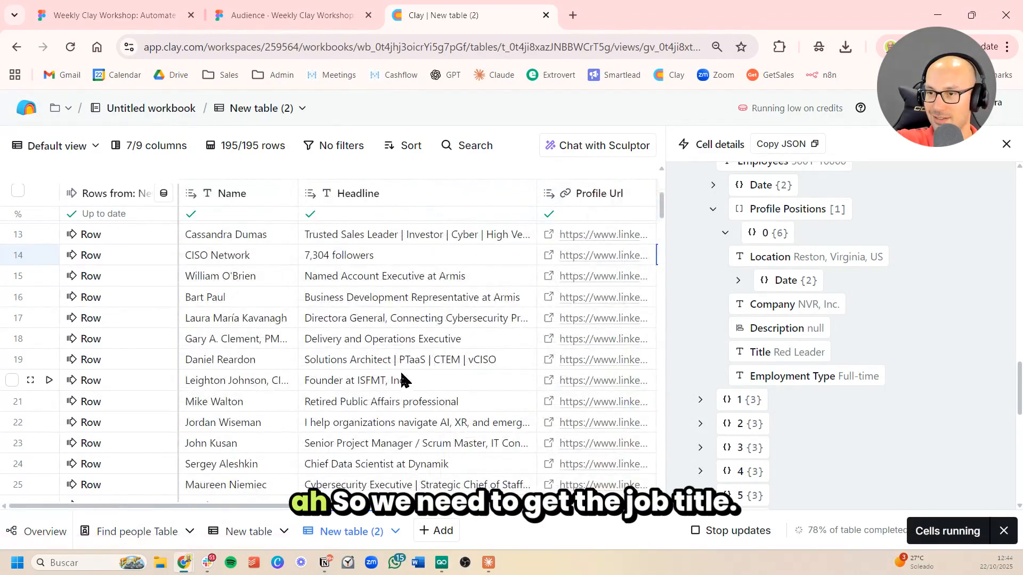
Check more values in the Title column, then add Size from the Company group in row 79's enrichment details as a new column.
scroll(401, 379, "down", 5)
scroll(448, 351, "right", 5)
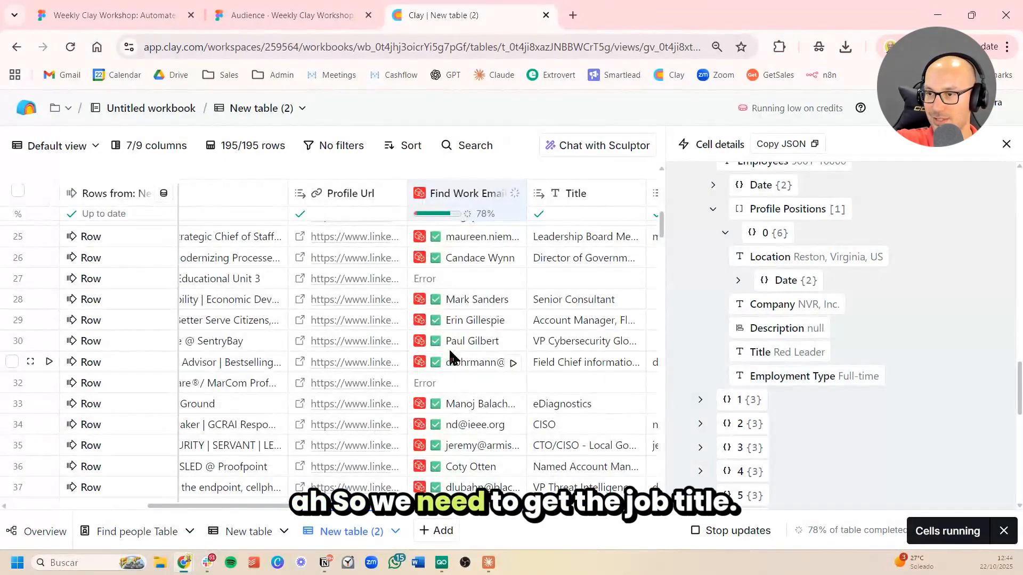
left_click(592, 362)
scroll(592, 366, "down", 15)
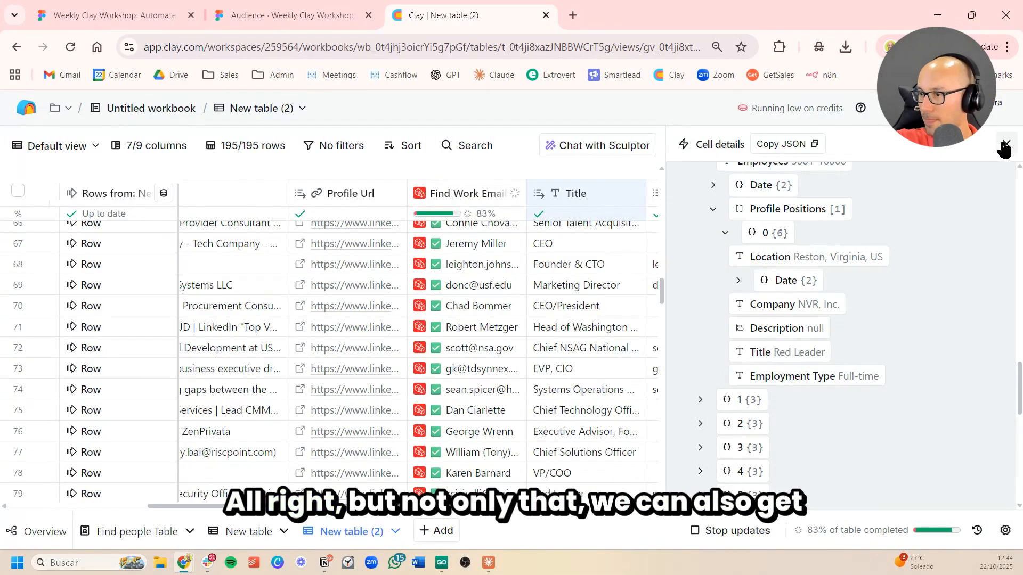
scroll(904, 277, "down", 5)
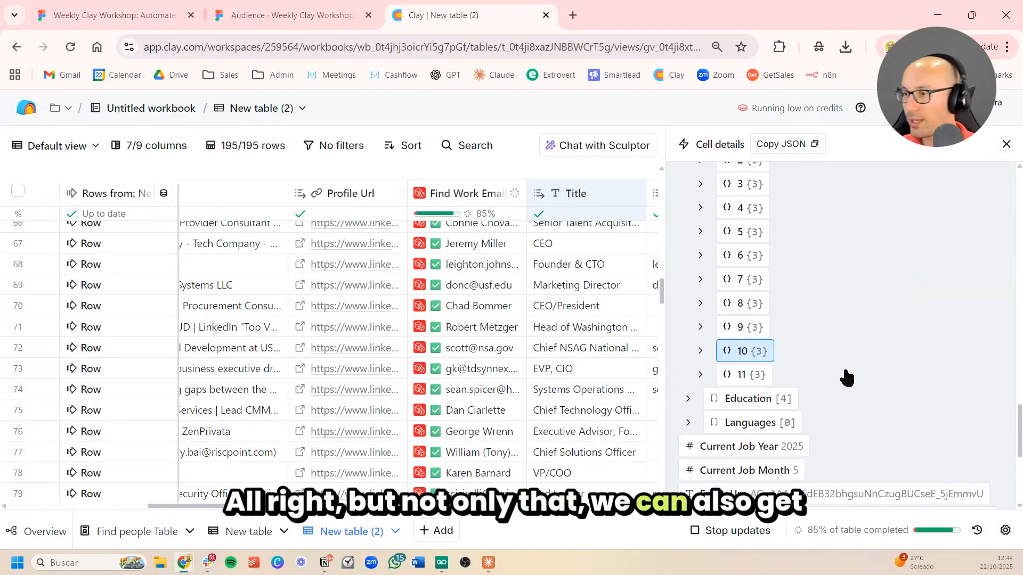
scroll(847, 378, "down", 5)
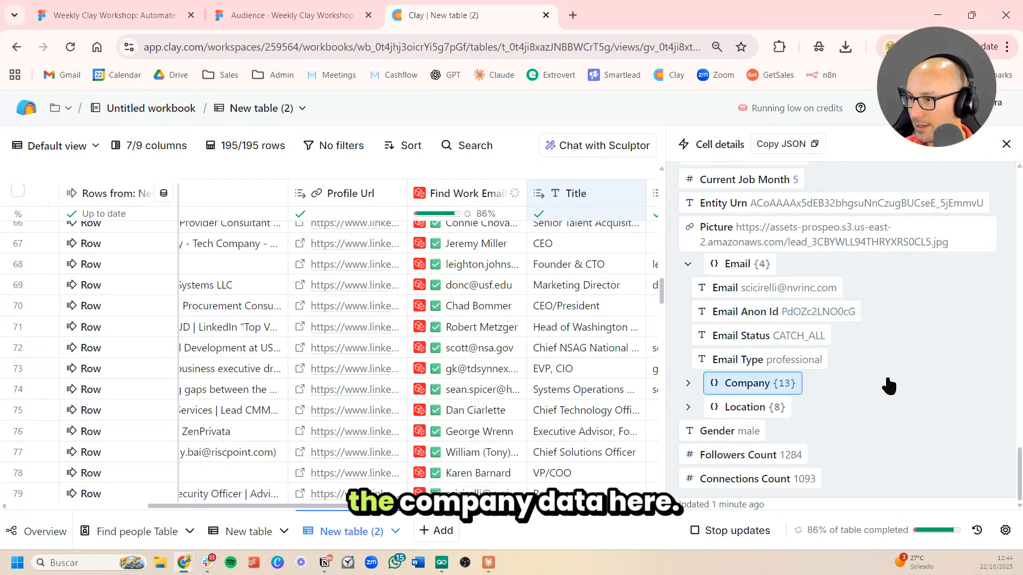
left_click(847, 388)
scroll(856, 384, "down", 3)
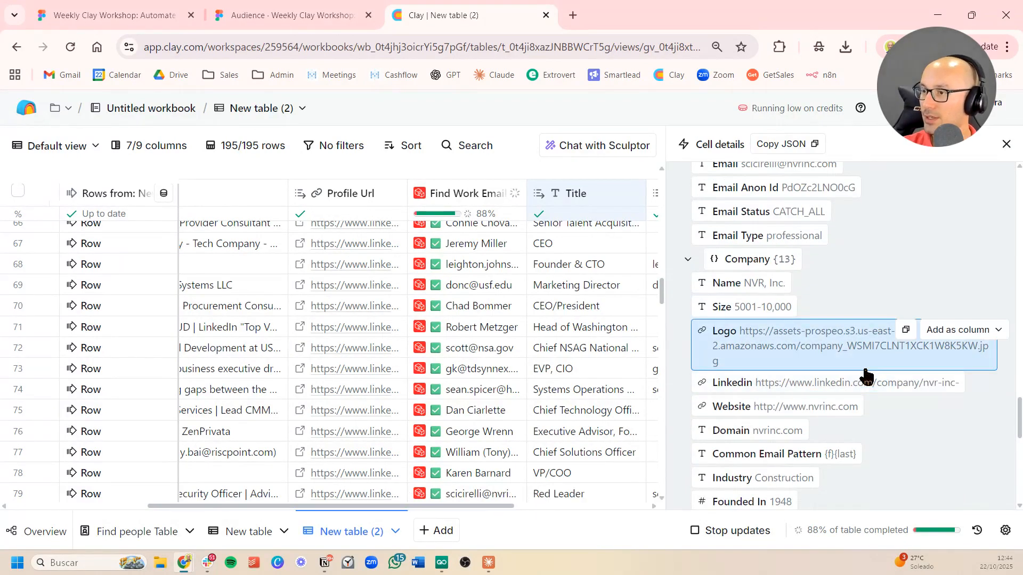
left_click(959, 307)
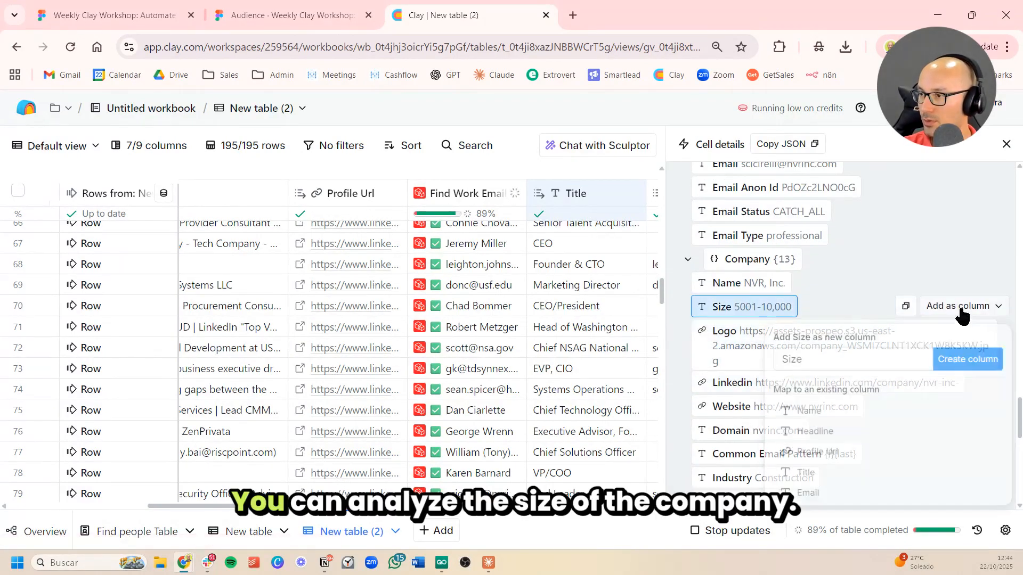
left_click(965, 358)
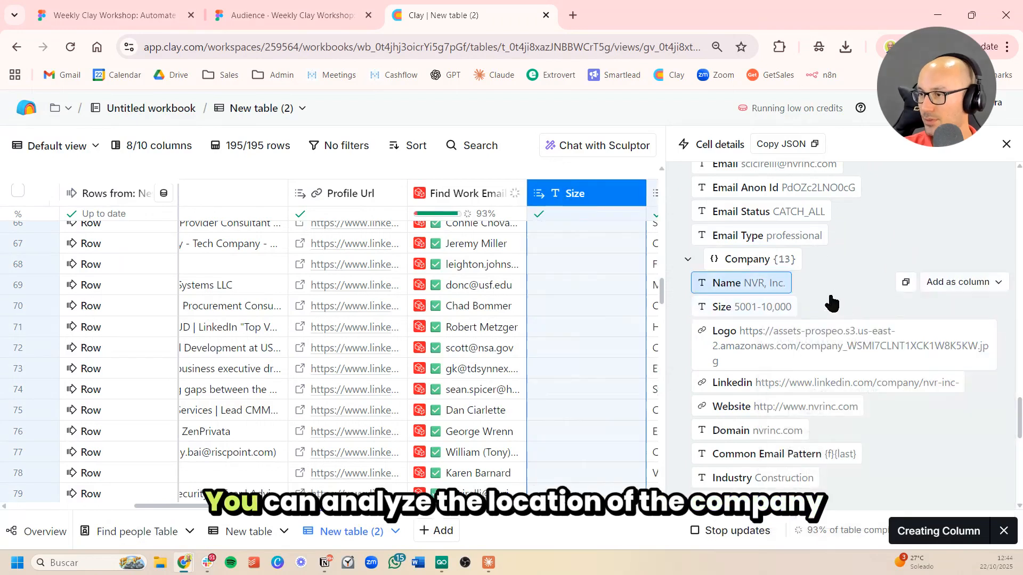
Add Country from the company's Location group in row 79's enrichment details as a new column, and close the details.
scroll(833, 367, "down", 2)
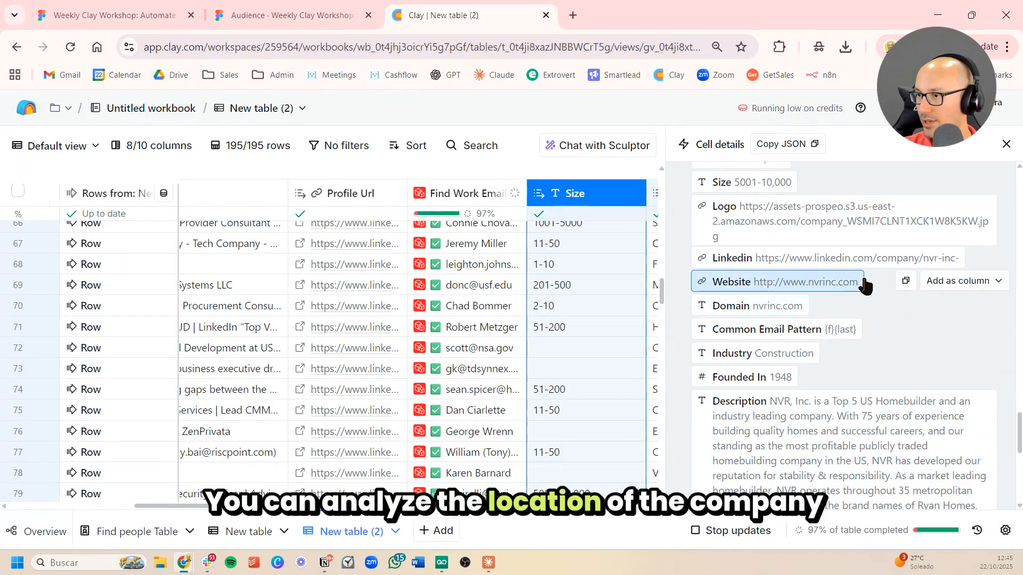
scroll(864, 351, "down", 7)
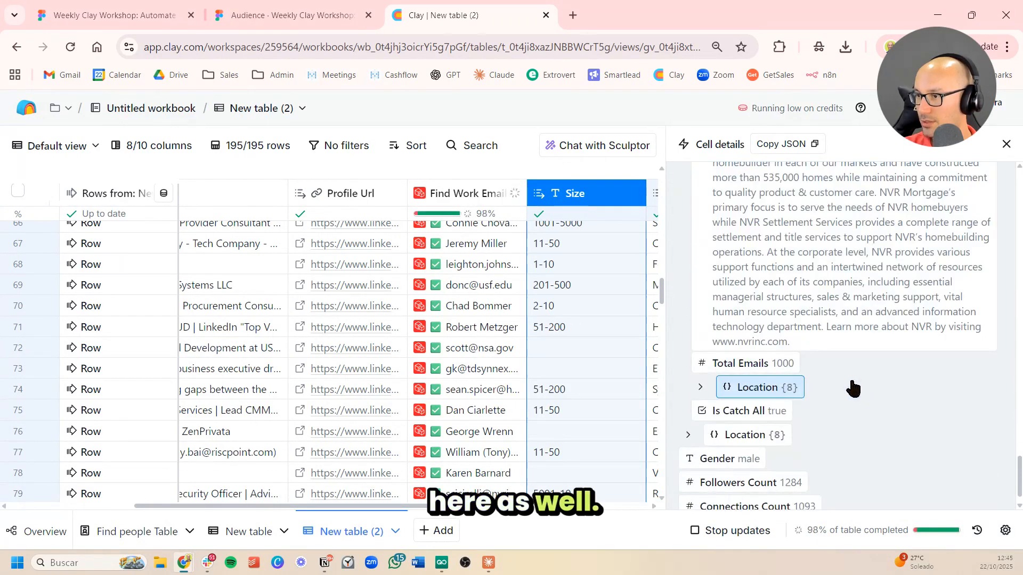
left_click(845, 390)
scroll(848, 389, "down", 2)
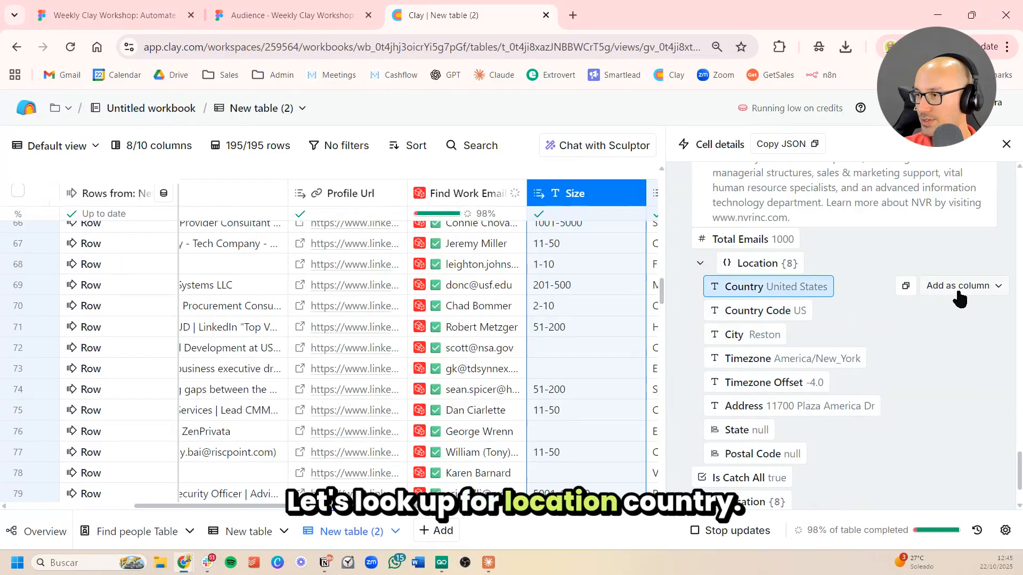
left_click(956, 288)
left_click(962, 338)
scroll(766, 260, "down", 2)
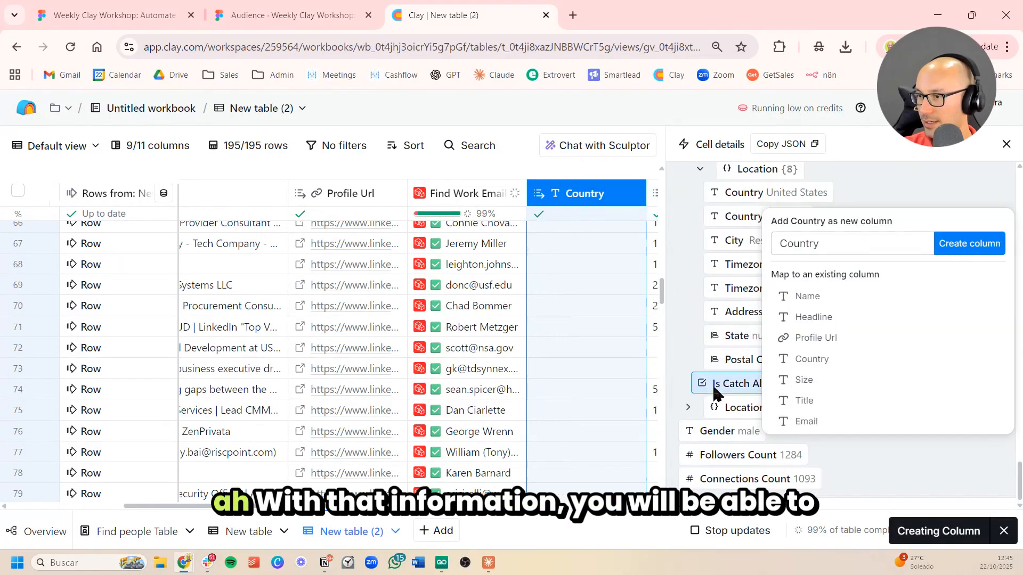
scroll(760, 366, "down", 10)
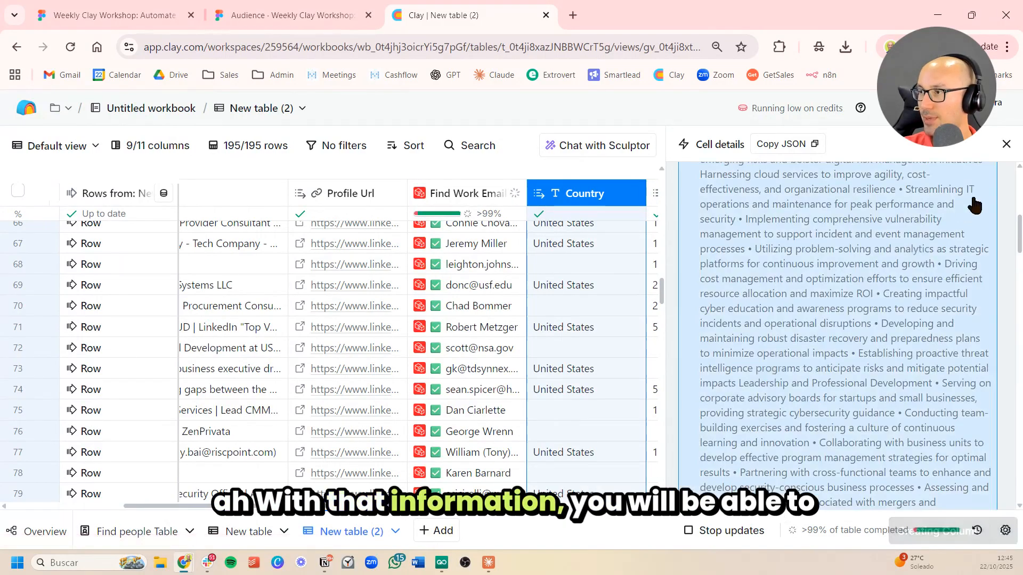
left_click(1006, 144)
From row 30's Find Work Email details, add Name from the Company group as a new column and close the details.
scroll(687, 330, "up", 15)
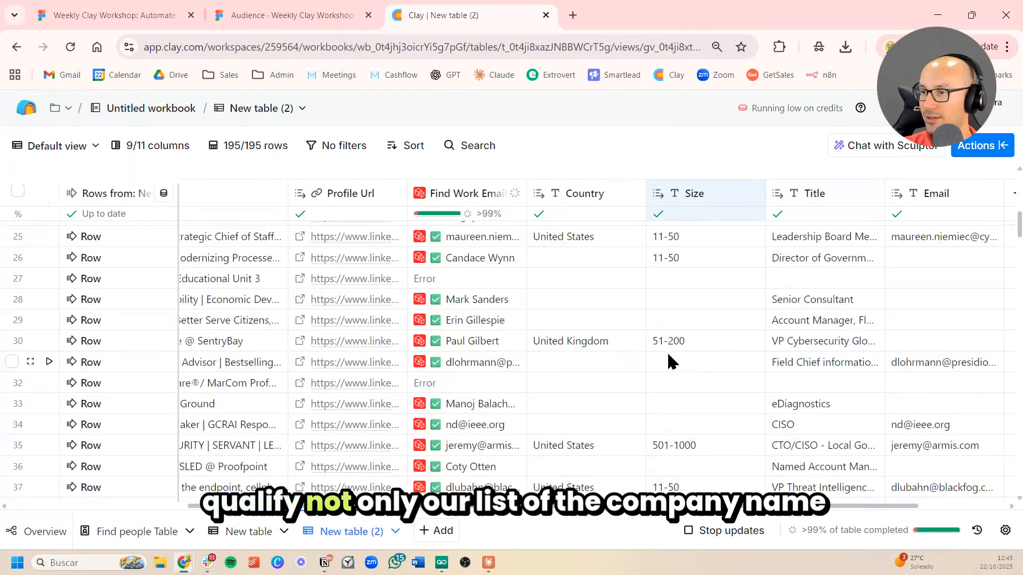
left_click(686, 322)
left_click(482, 341)
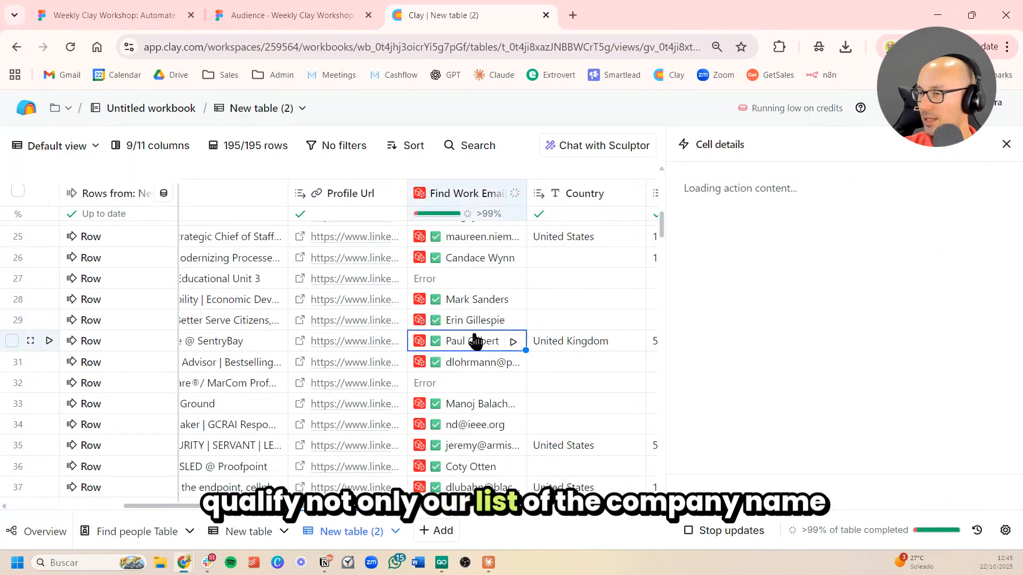
scroll(831, 346, "down", 5)
left_click(801, 383)
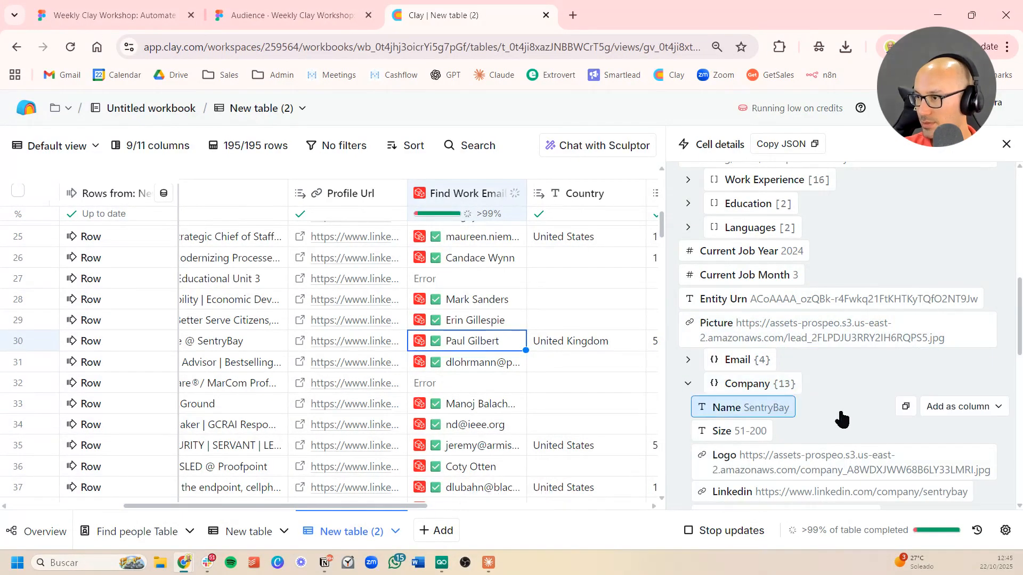
left_click(964, 404)
left_click(967, 175)
left_click(1006, 144)
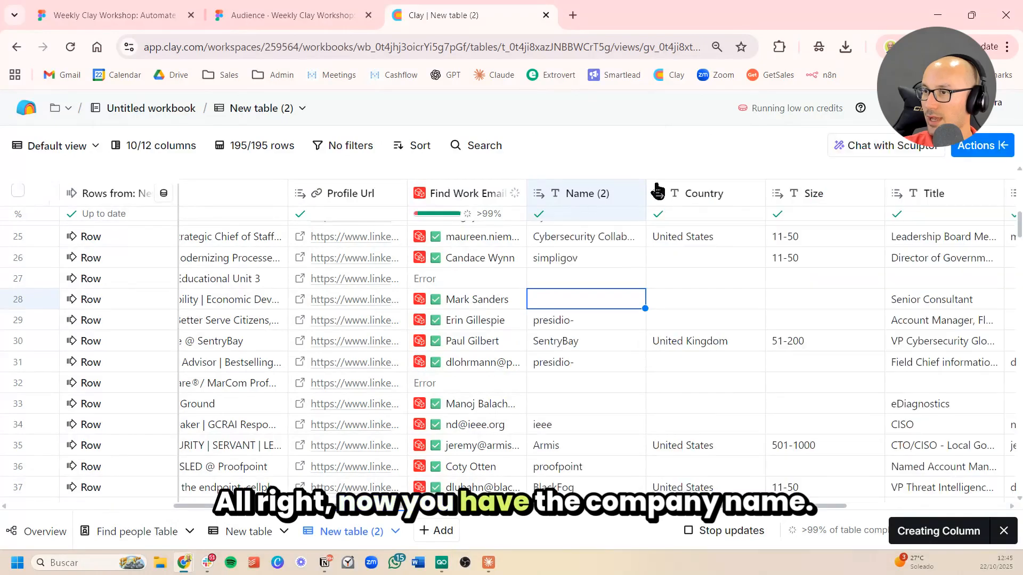
Rename the Name (2) column as Company.
left_click(586, 193)
left_click(595, 226)
type("Company")
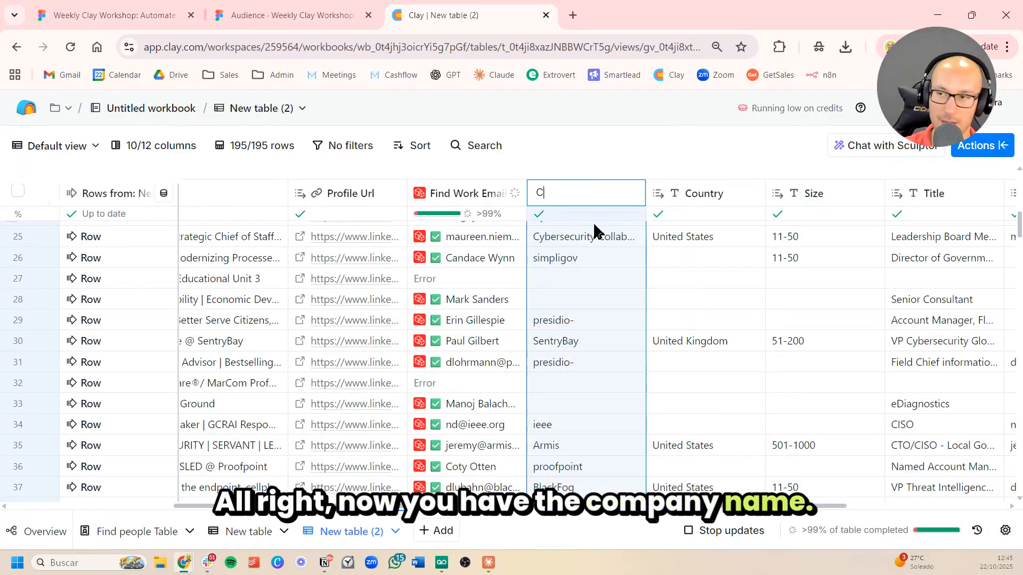
key("Return")
Review the Company, Country, Size and Title values in row 25 and the rows above it as qualification data.
left_click(708, 236)
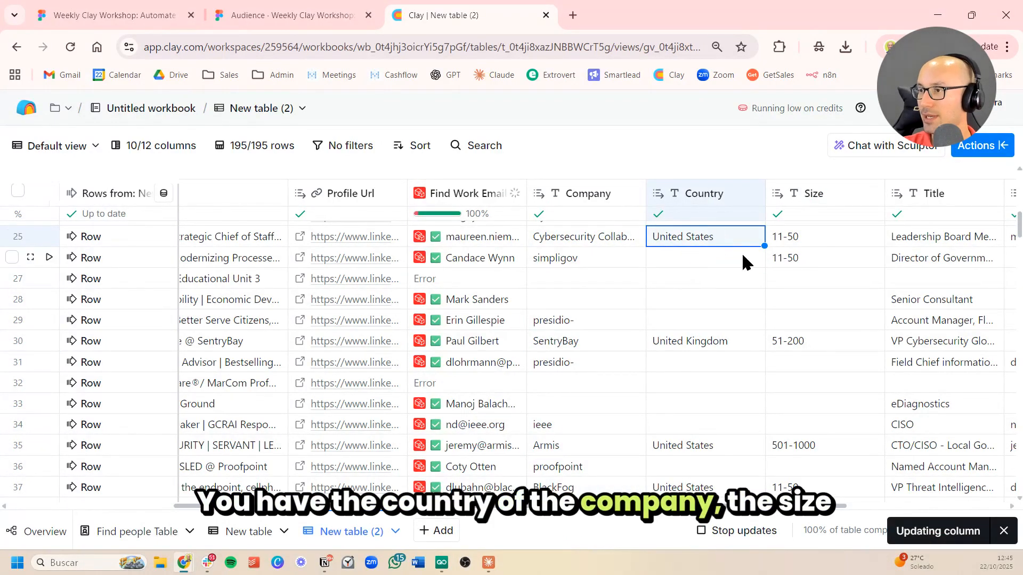
left_click(810, 243)
left_click(925, 242)
scroll(895, 261, "right", 2)
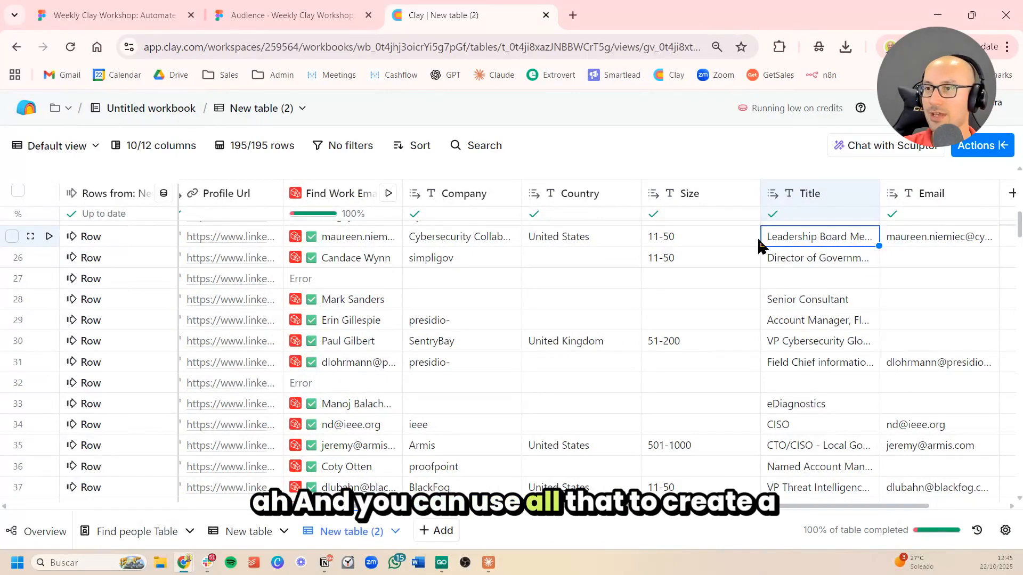
scroll(759, 246, "up", 2)
left_click(613, 341)
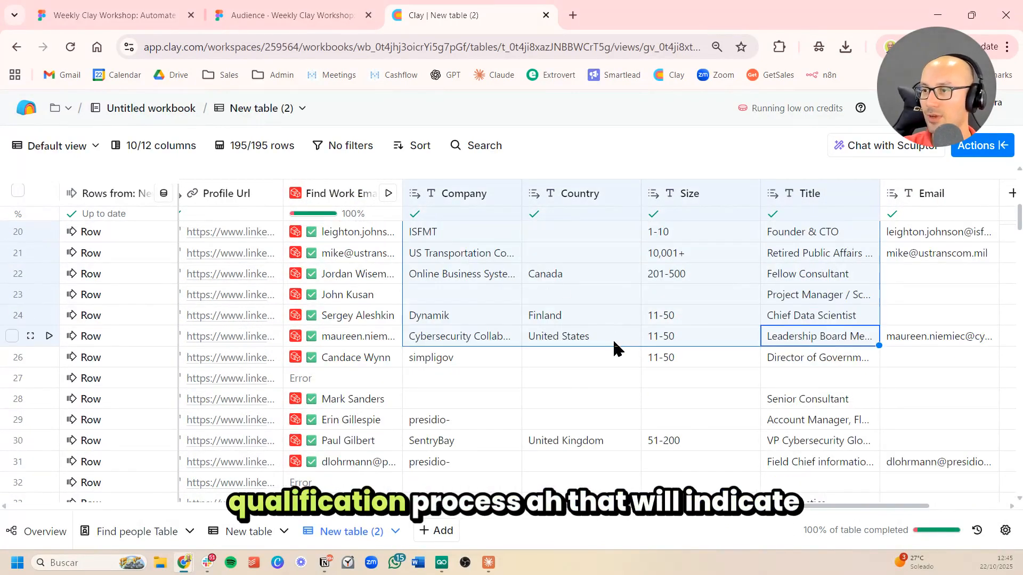
left_click(818, 340)
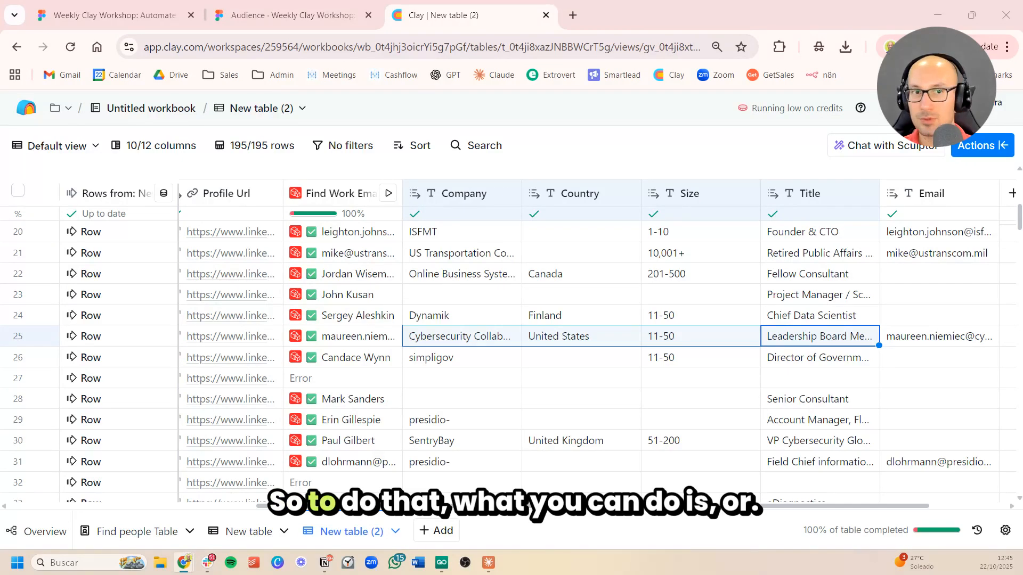
Start a new formula column and begin its description with "Output true only if" the Size column "is over 100".
left_click(937, 276)
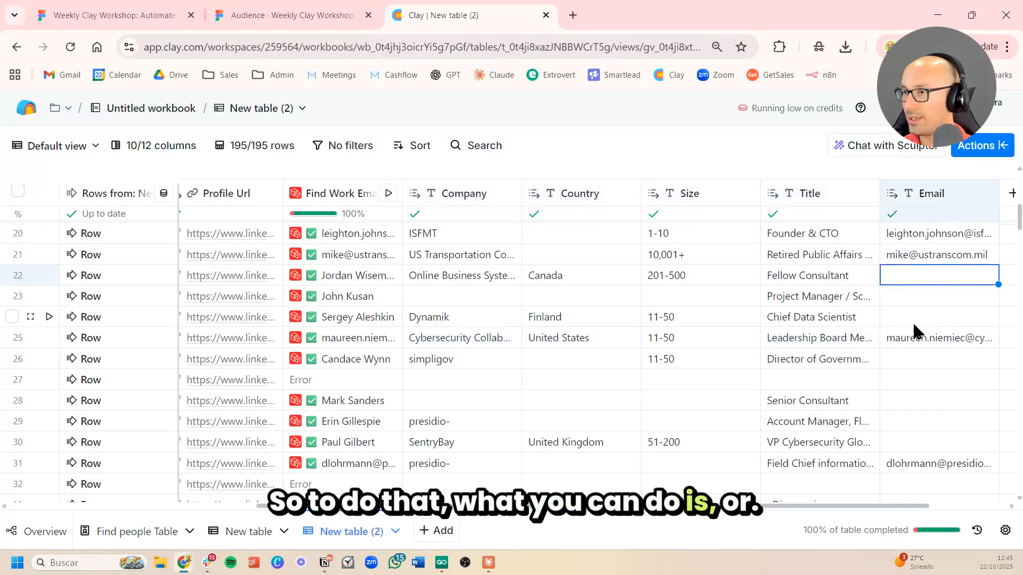
scroll(852, 318, "up", 6)
scroll(900, 255, "right", 2)
left_click(954, 191)
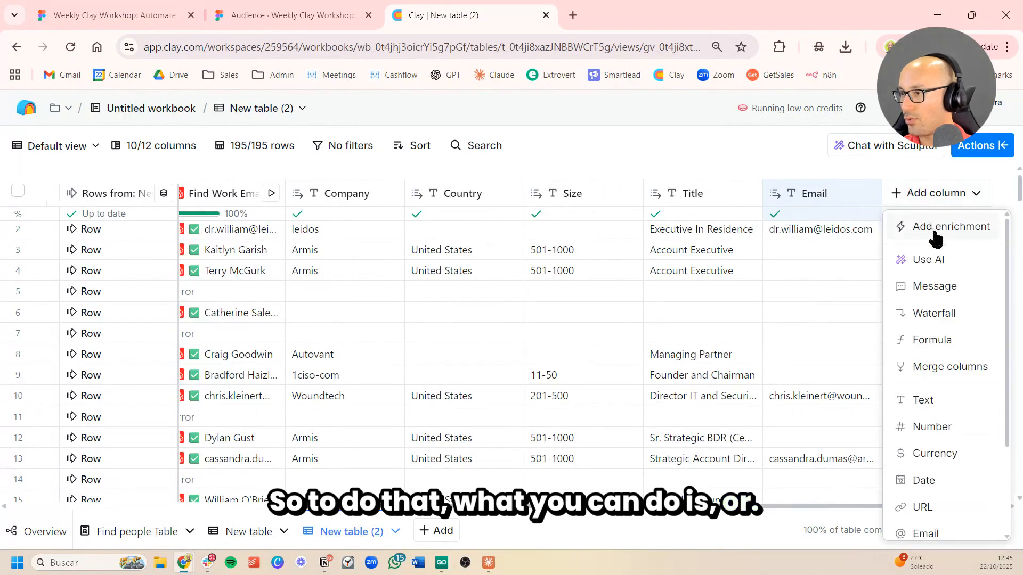
left_click(947, 346)
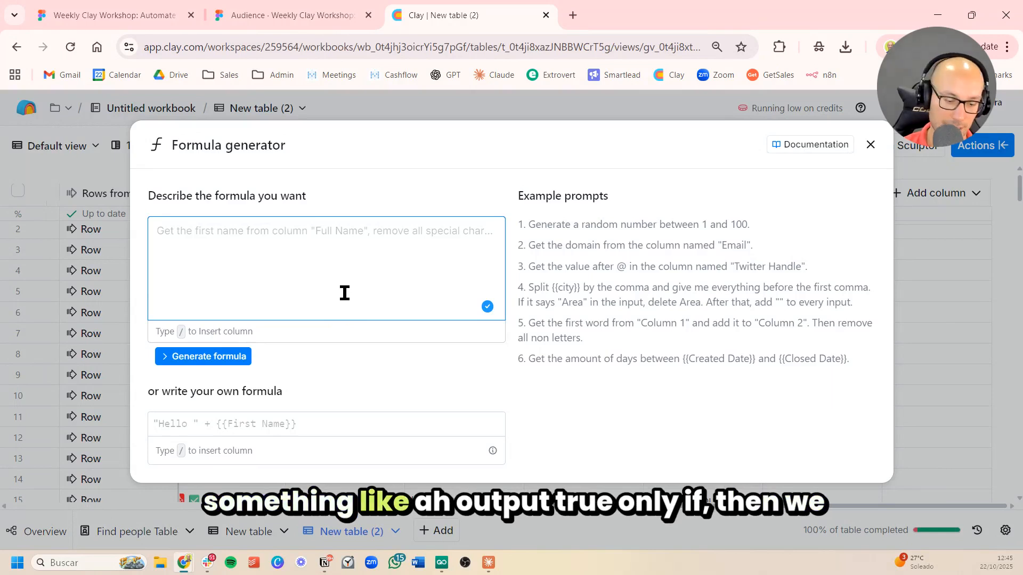
type("O")
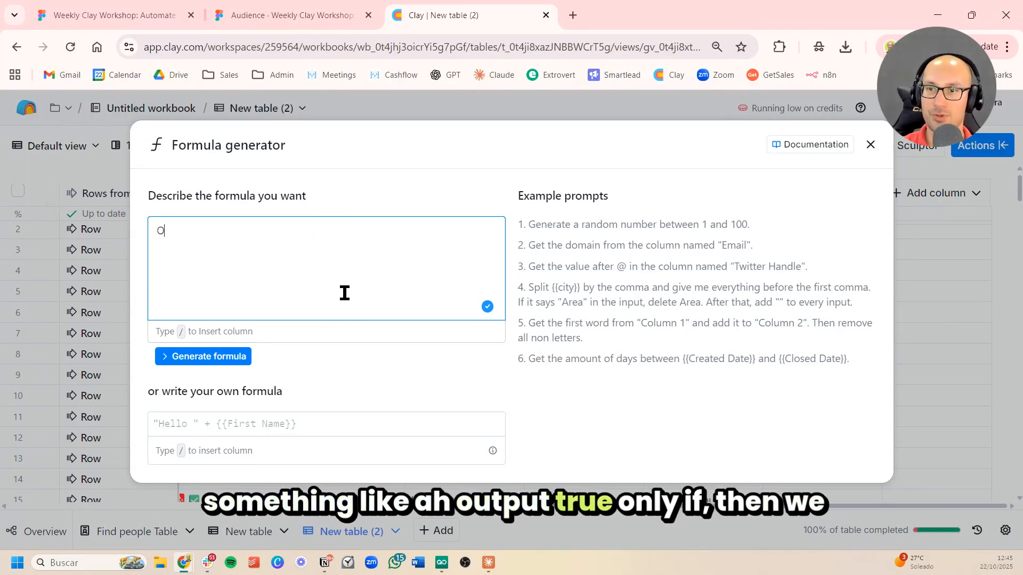
type("utput true only i")
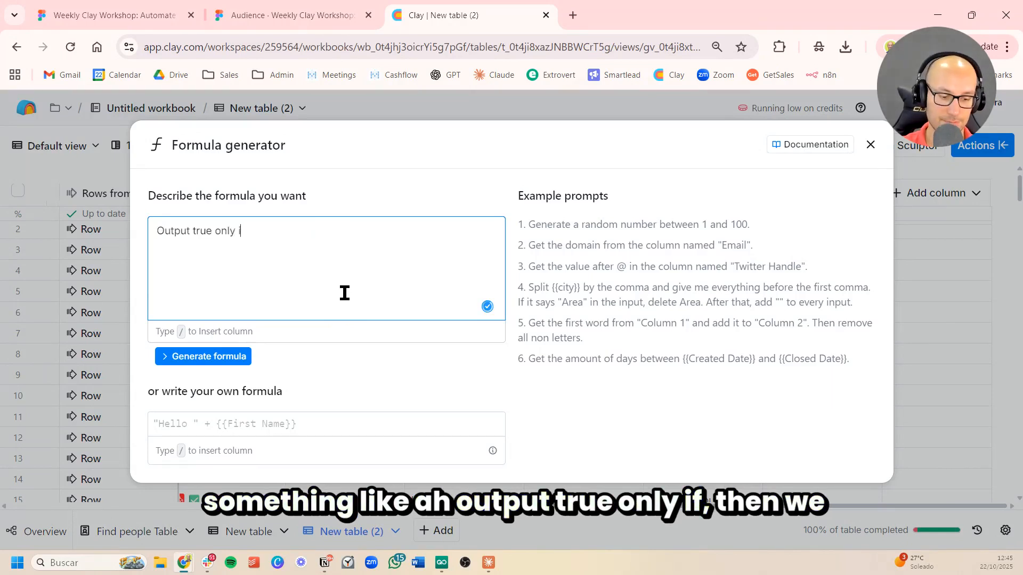
type("f /")
scroll(367, 320, "down", 3)
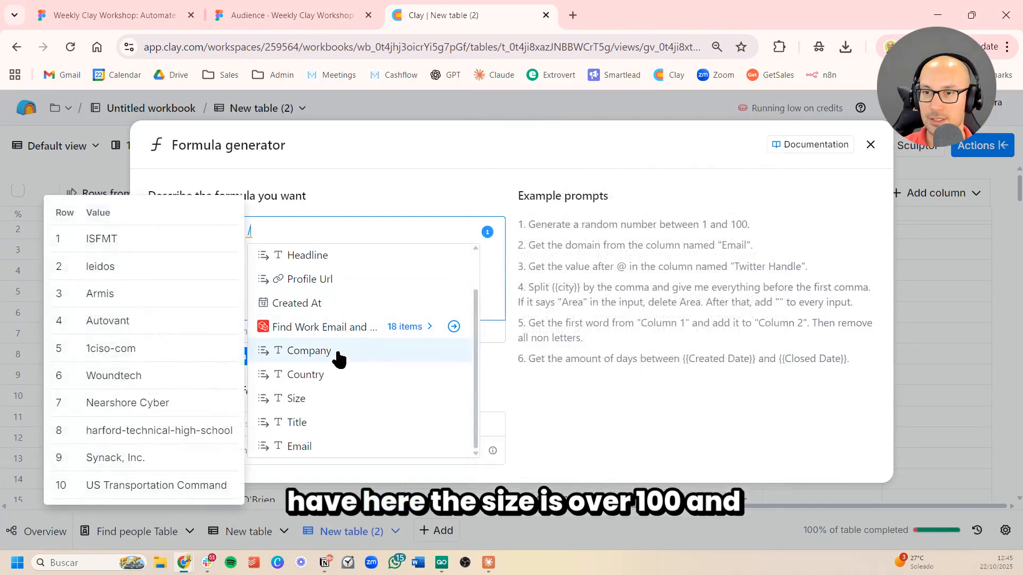
left_click(351, 400)
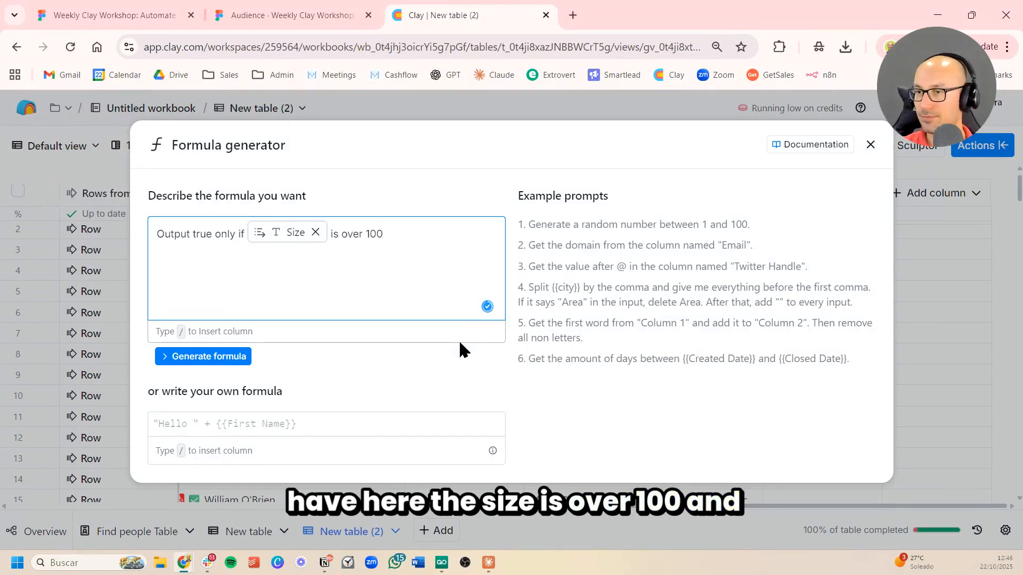
Extend the formula description with the condition "and (Title or Headline contains CISO)", referencing both the Title and Headline columns.
type("d /")
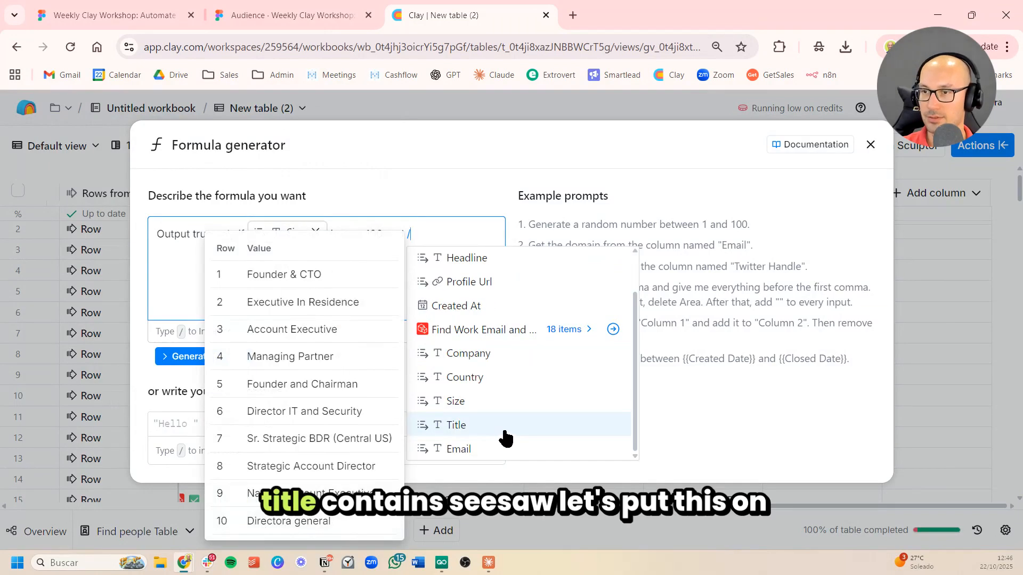
left_click(505, 436)
type("contains CISO")
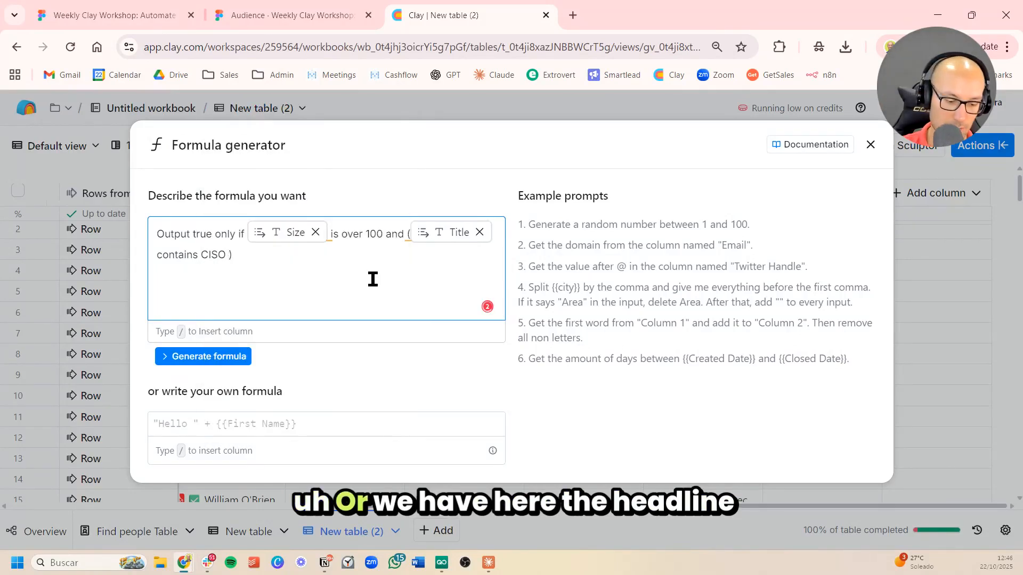
type("/")
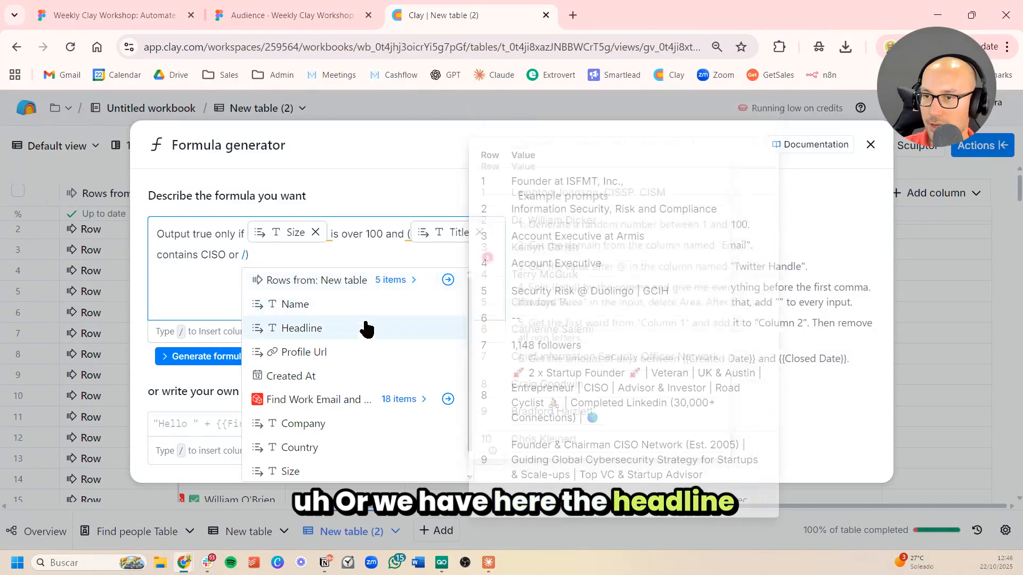
left_click(365, 327)
left_click_drag(226, 257, 149, 264)
key("BackSpace")
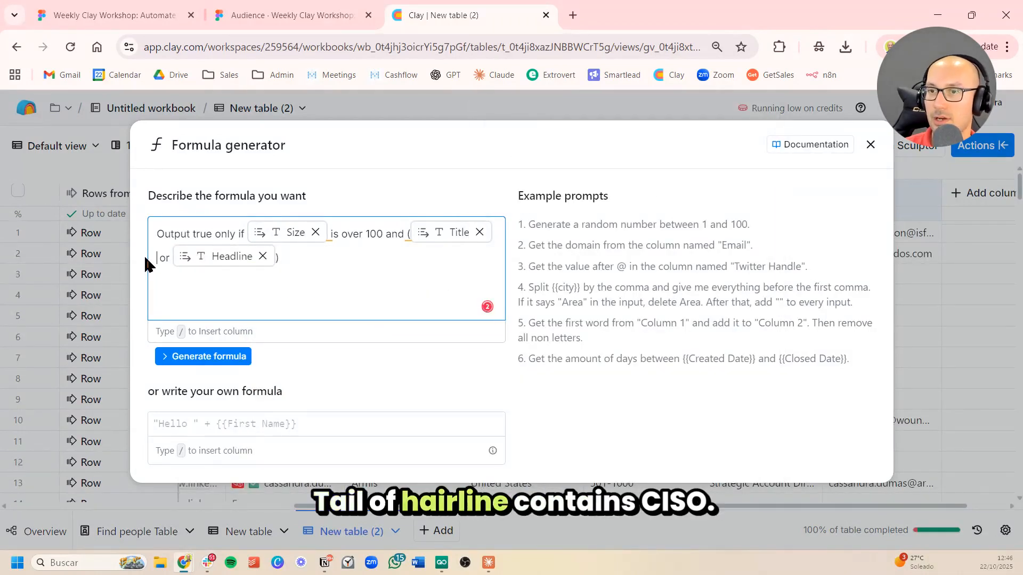
key("ctrl+z")
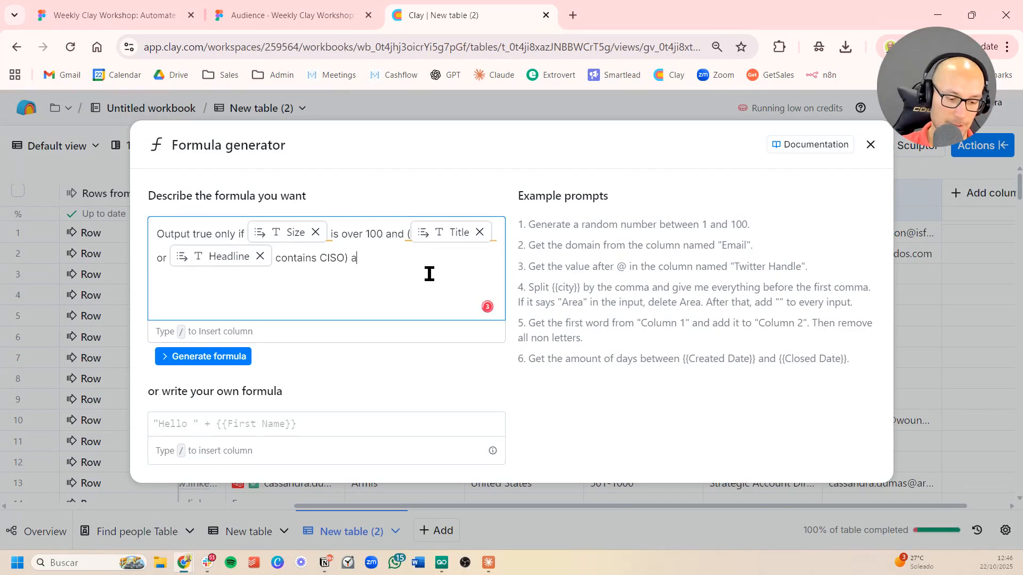
type("/loca")
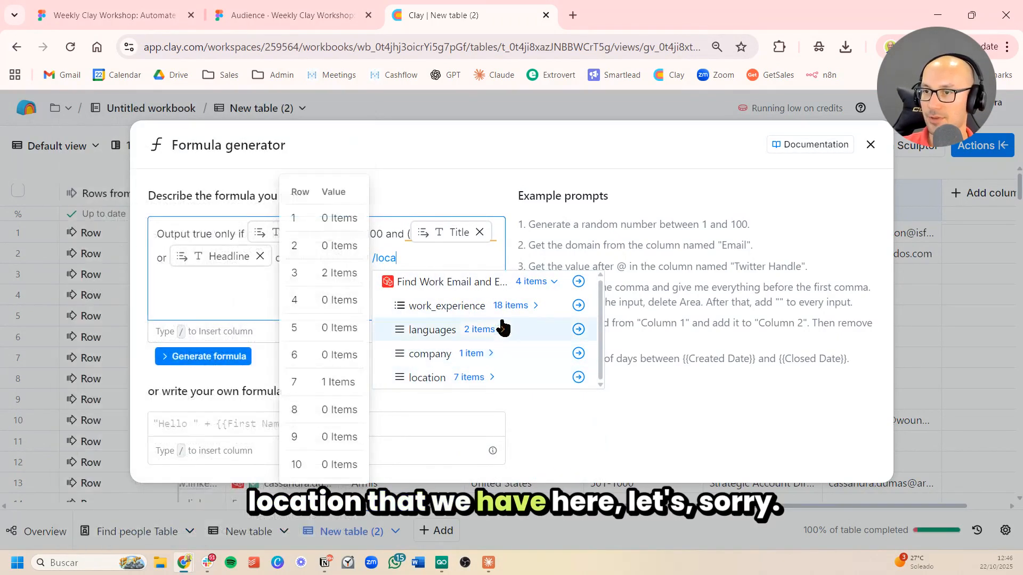
key("BackSpace")
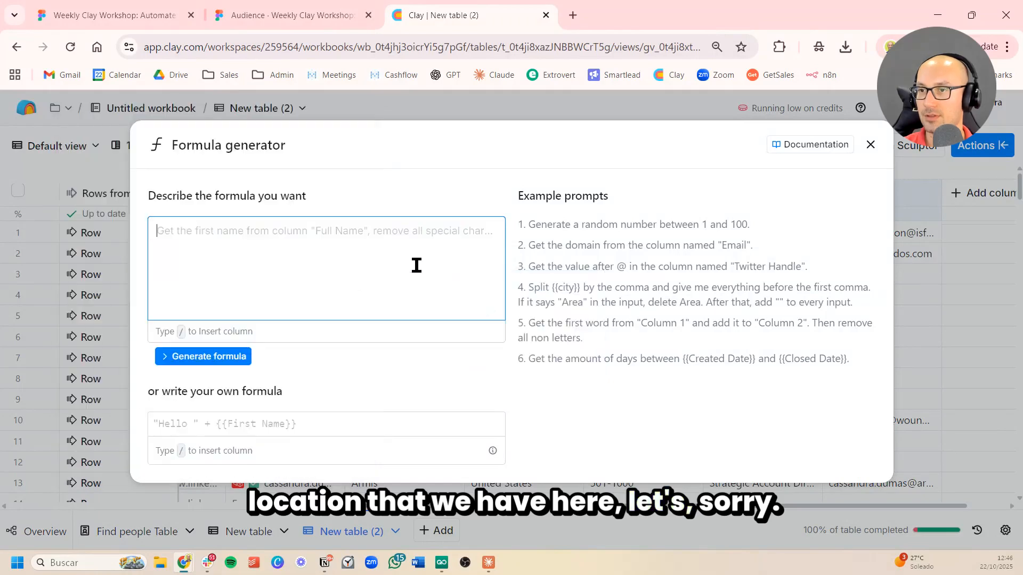
key("ctrl+z")
Complete the description with "and" the Country column "is United States" and generate the formula.
type("/")
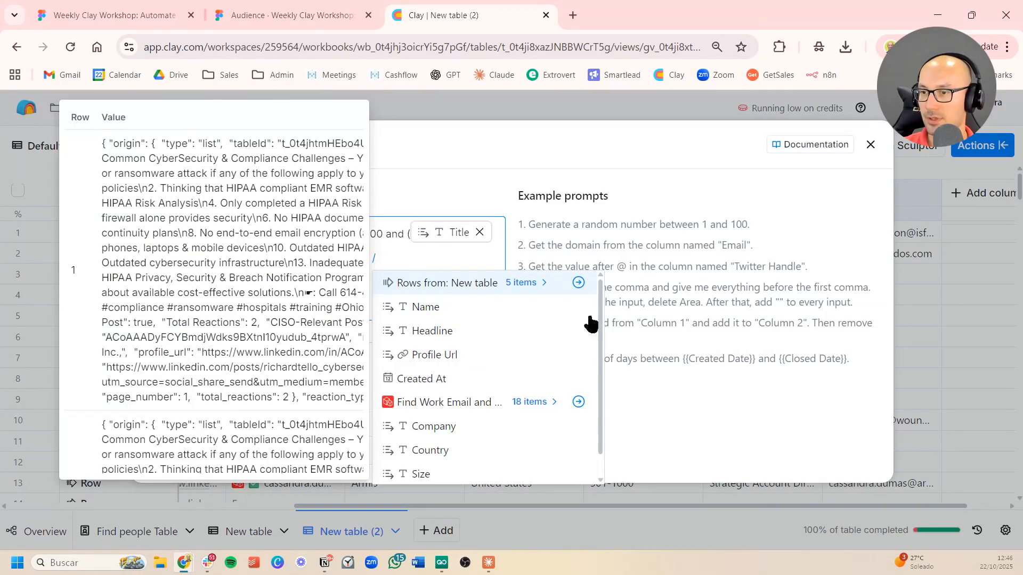
left_click(420, 450)
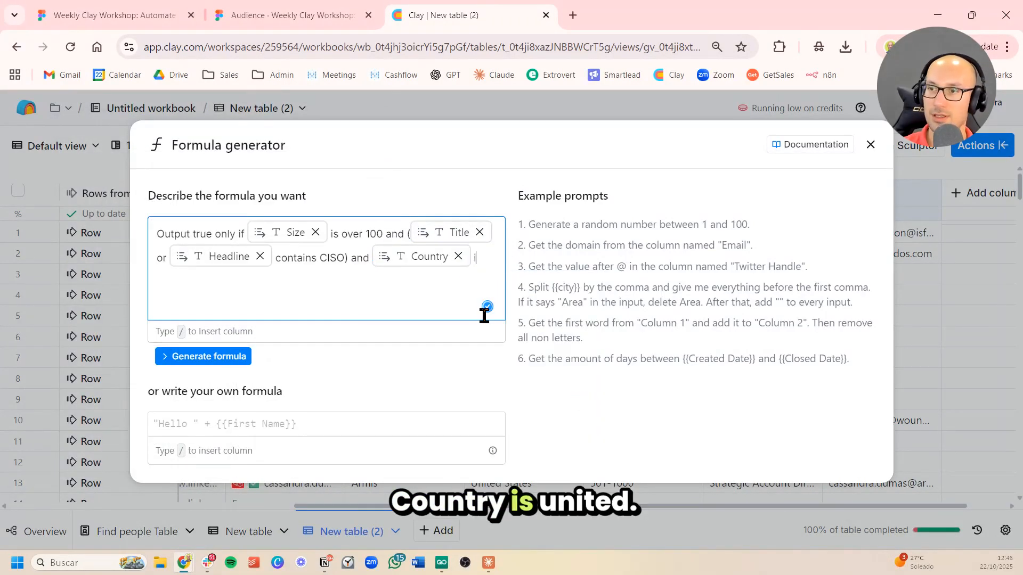
type("is United States")
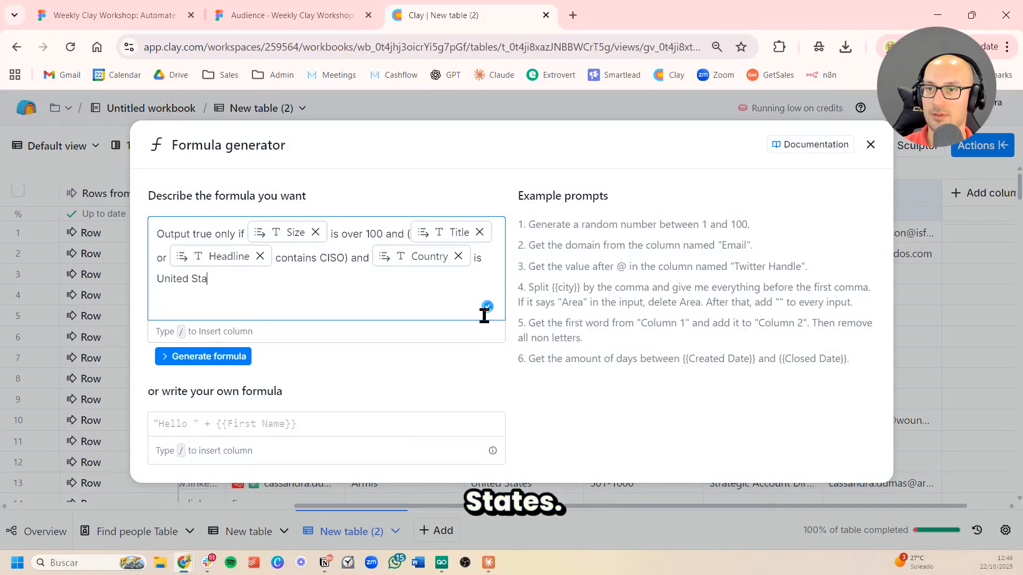
key("Return")
Examine the generated formula's conditions on Size, Title, Headline and Country.
scroll(621, 285, "down", 5)
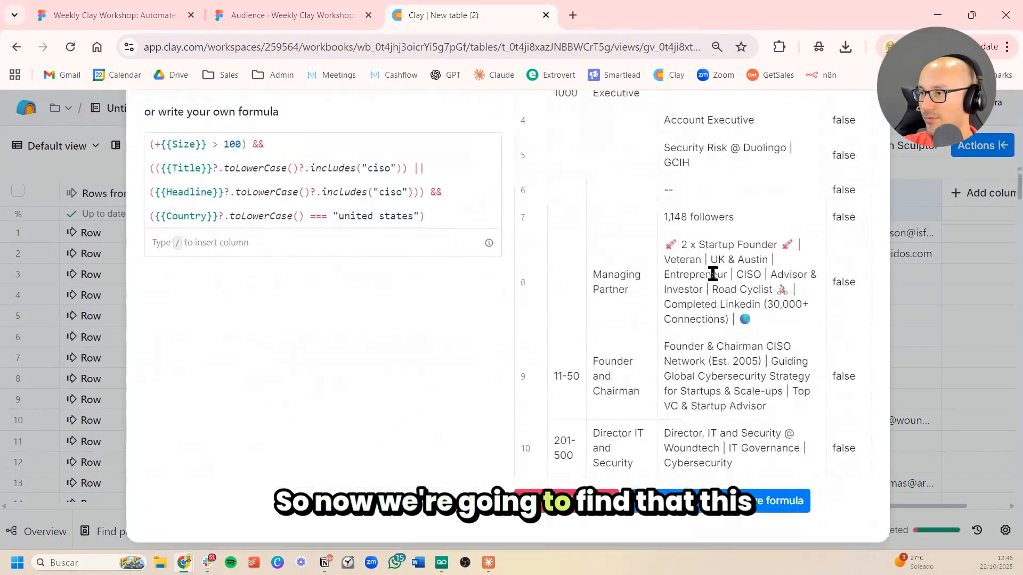
scroll(712, 275, "up", 5)
scroll(715, 281, "down", 5)
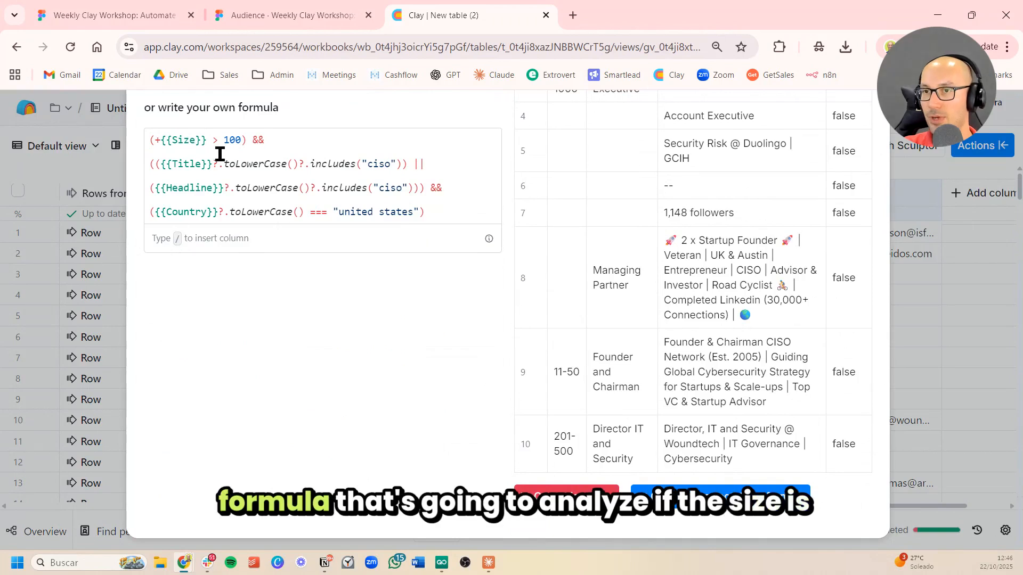
left_click(240, 143)
left_click_drag(245, 142, 398, 164)
left_click(307, 167)
left_click(398, 164)
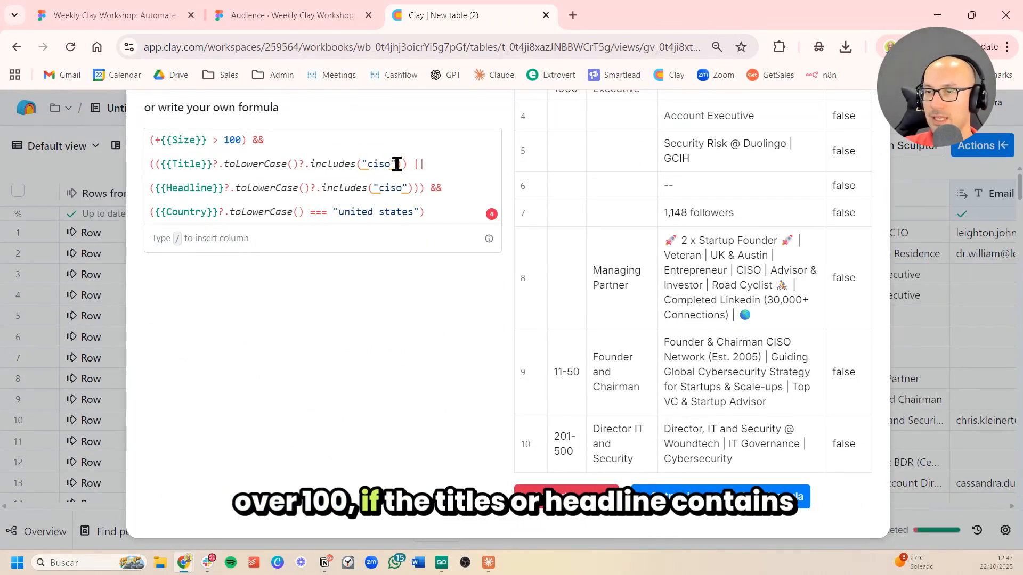
left_click(286, 169)
left_click_drag(165, 161, 273, 174)
left_click(384, 190)
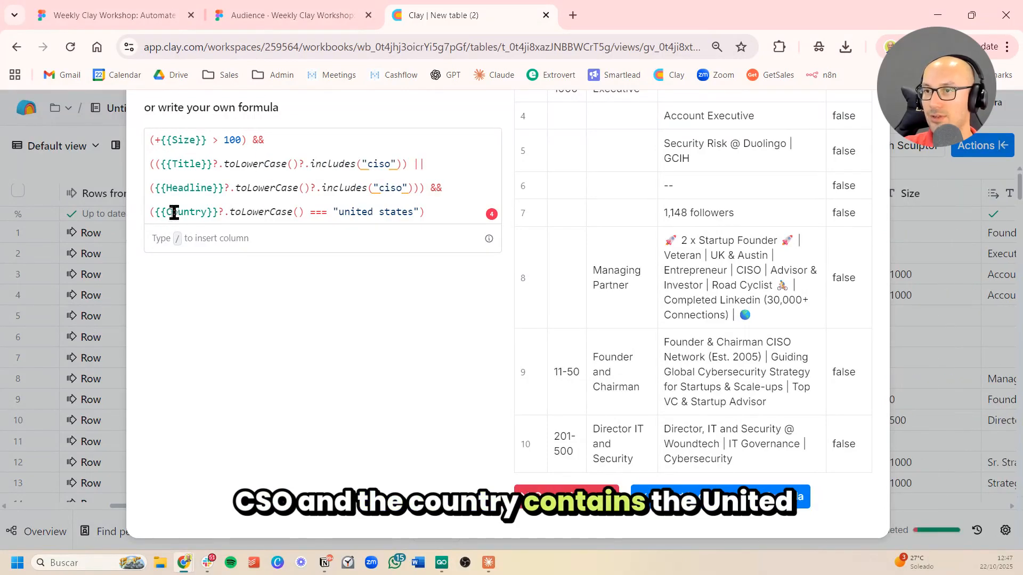
left_click_drag(172, 212, 415, 210)
left_click(418, 209)
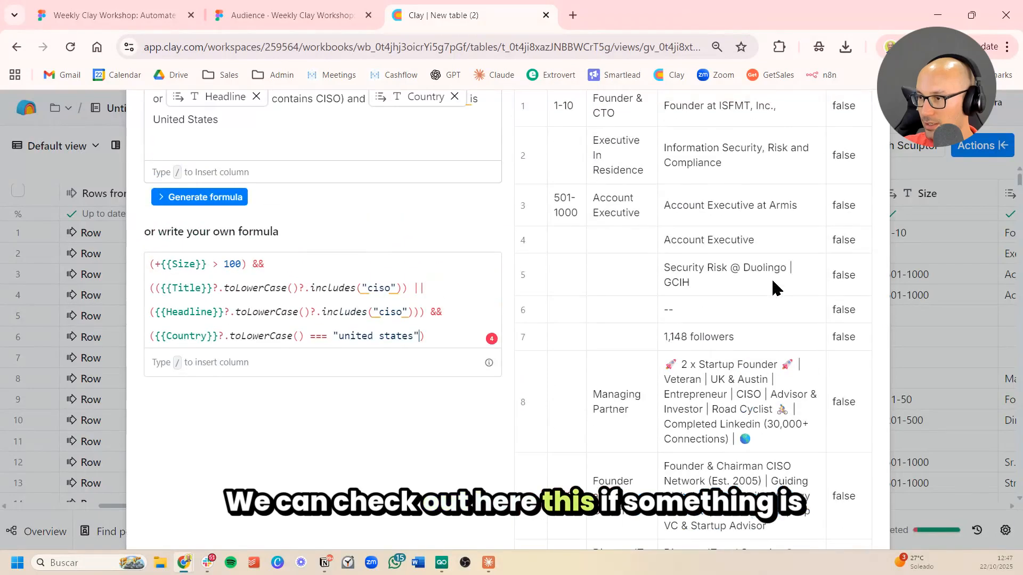
Check the sample outputs for rows 10, 9 and 3 against their size, title and headline values.
left_click_drag(759, 461, 593, 459)
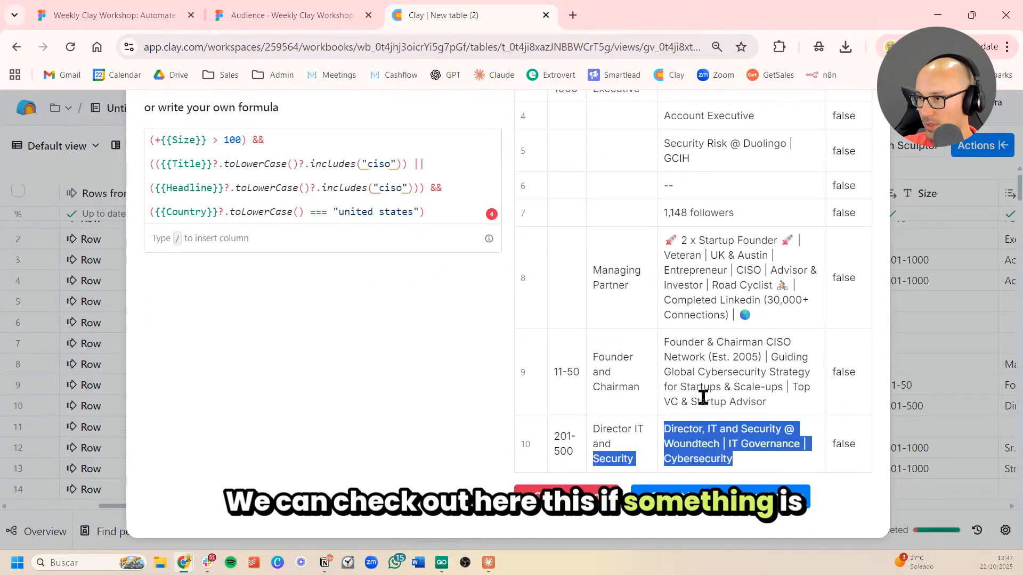
left_click(705, 396)
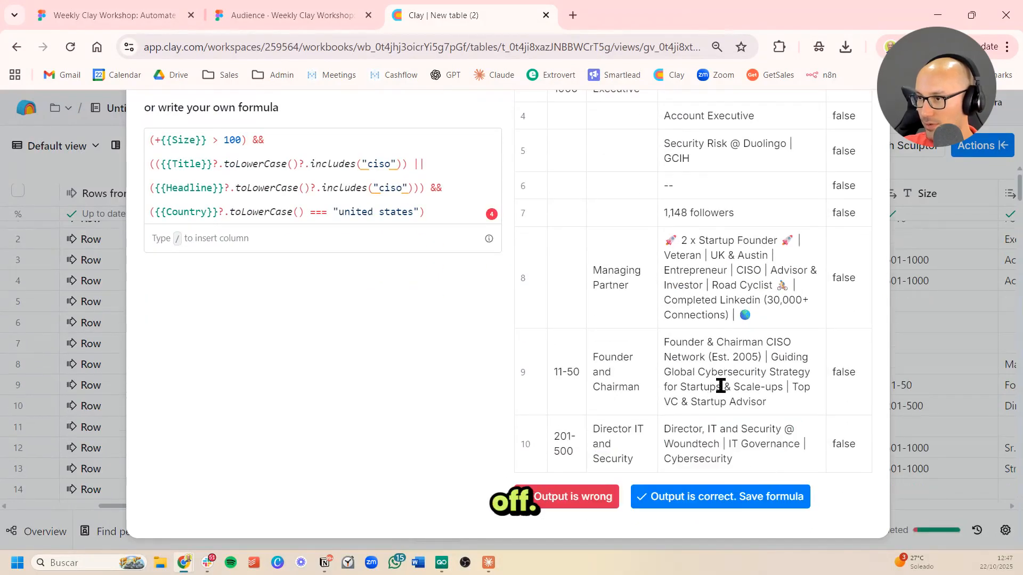
left_click_drag(765, 343, 807, 337)
left_click(703, 351)
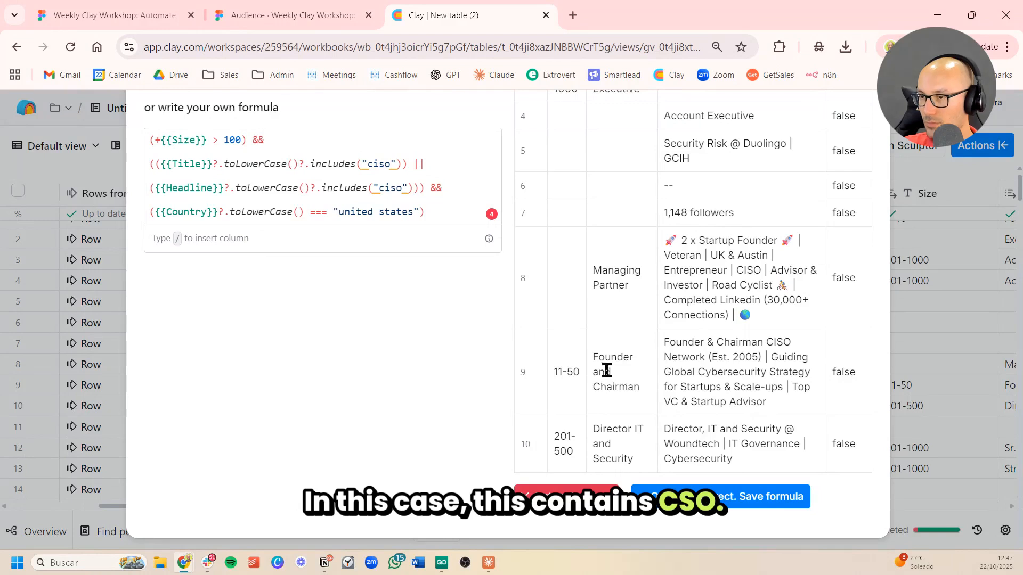
left_click_drag(581, 372, 554, 372)
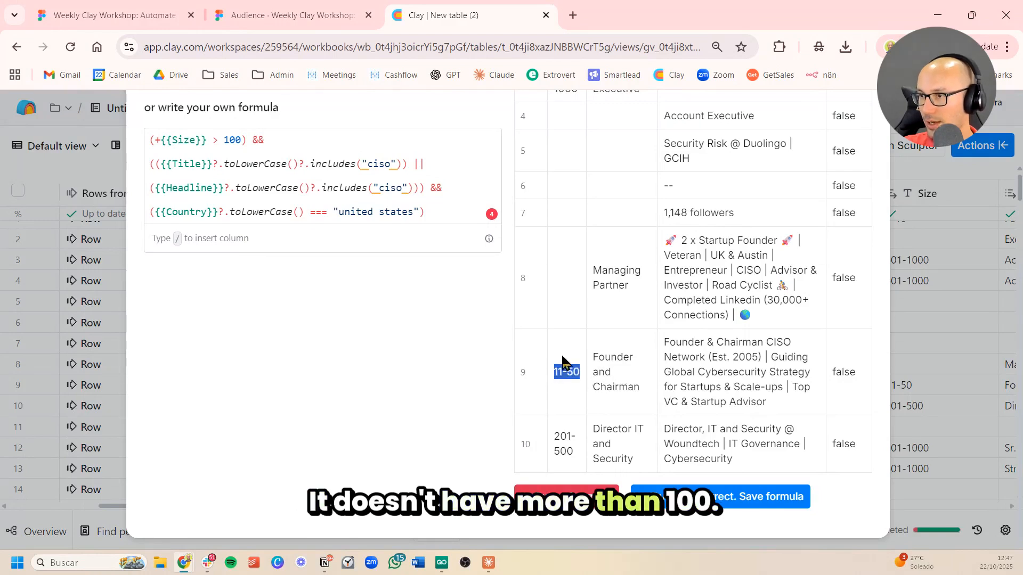
scroll(650, 393, "up", 2)
left_click_drag(578, 214, 550, 199)
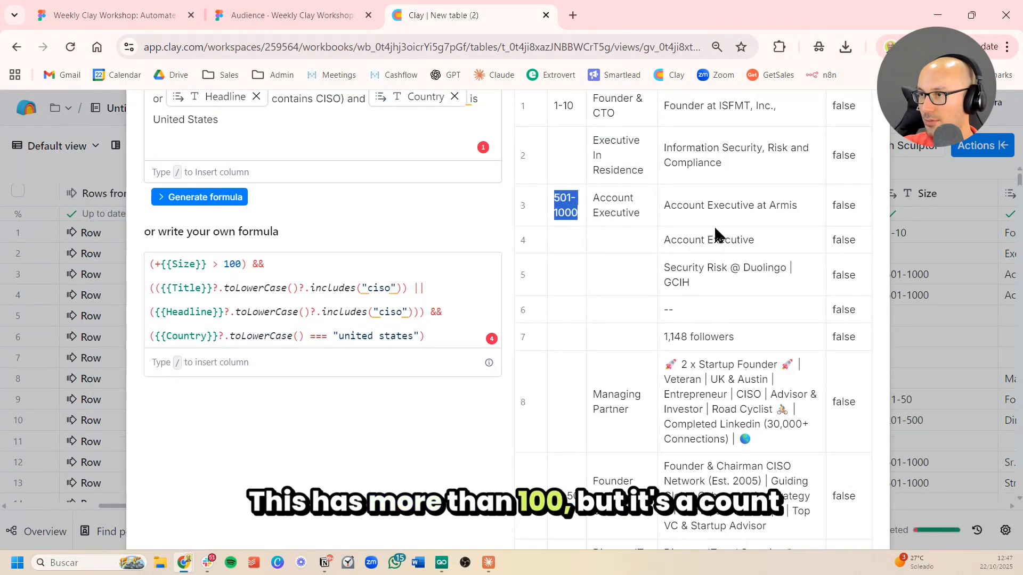
left_click_drag(710, 215, 731, 213)
Accept the sample outputs as correct and save the formula as a new column.
scroll(780, 235, "up", 2)
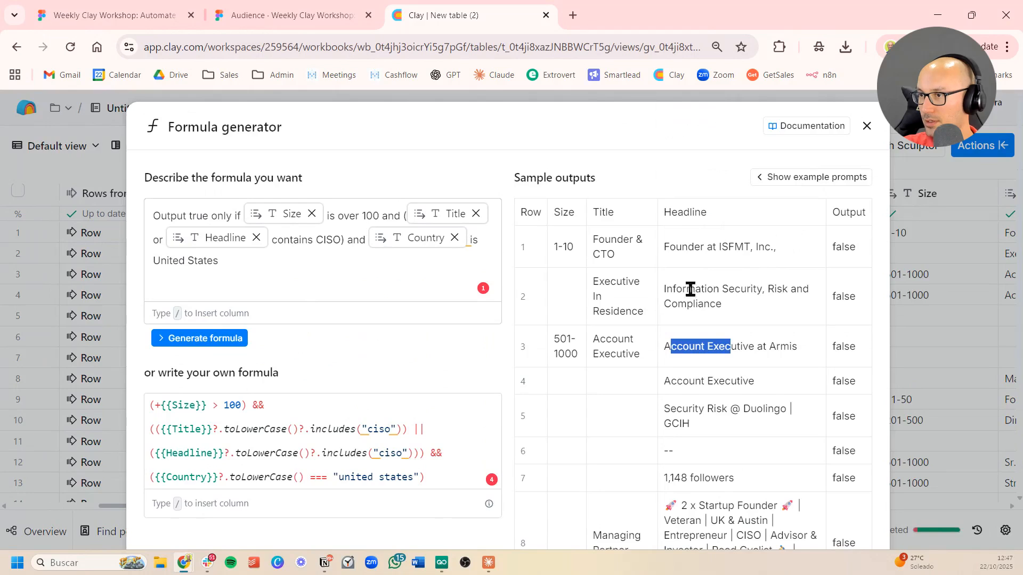
scroll(731, 261, "down", 4)
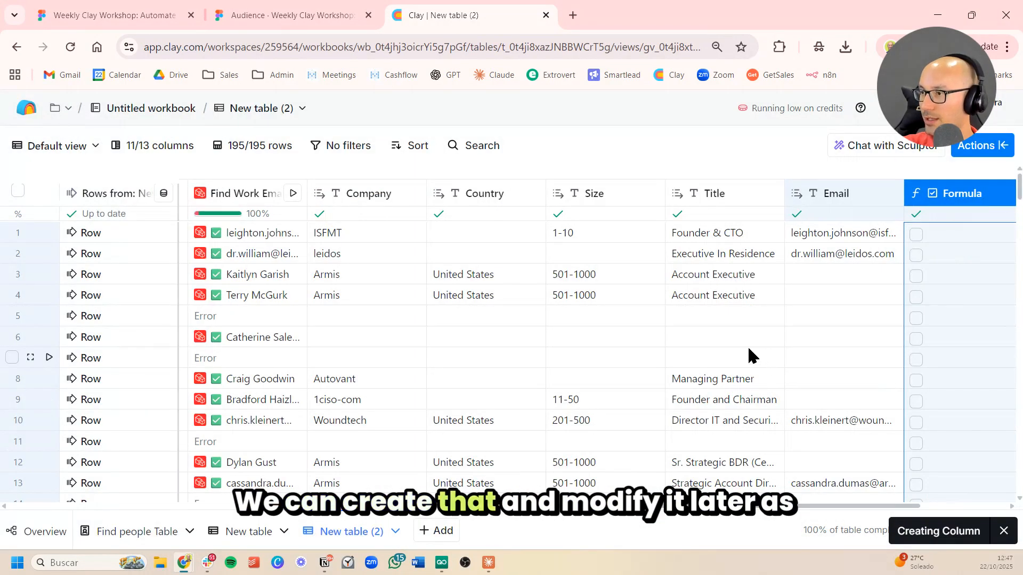
Look through all the table's rows for leads ticked in the new US CISO formula column.
scroll(734, 351, "down", 5)
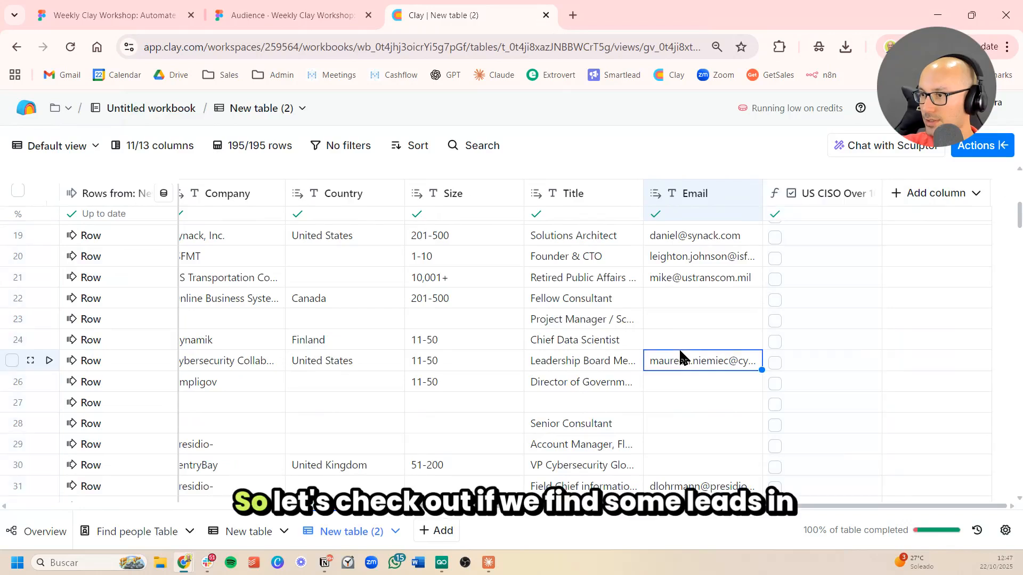
scroll(679, 347, "down", 5)
scroll(692, 351, "down", 10)
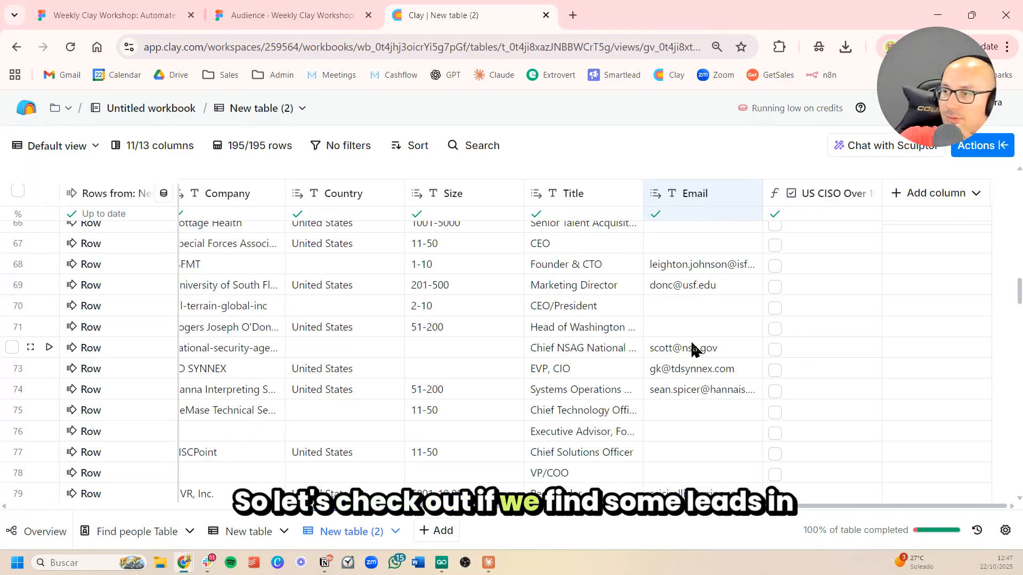
scroll(690, 346, "down", 5)
scroll(690, 341, "down", 15)
left_click(691, 361)
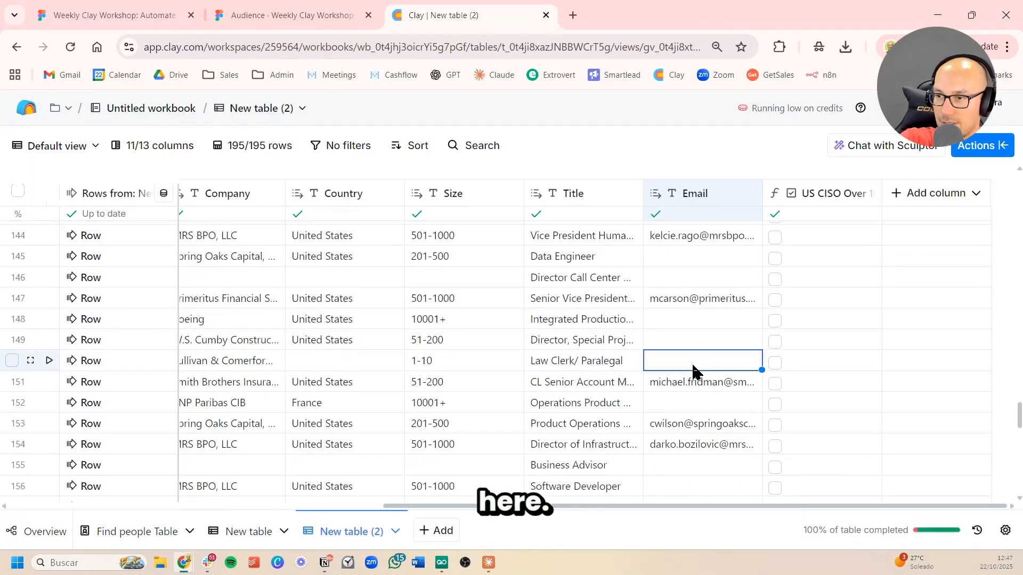
scroll(693, 370, "down", 10)
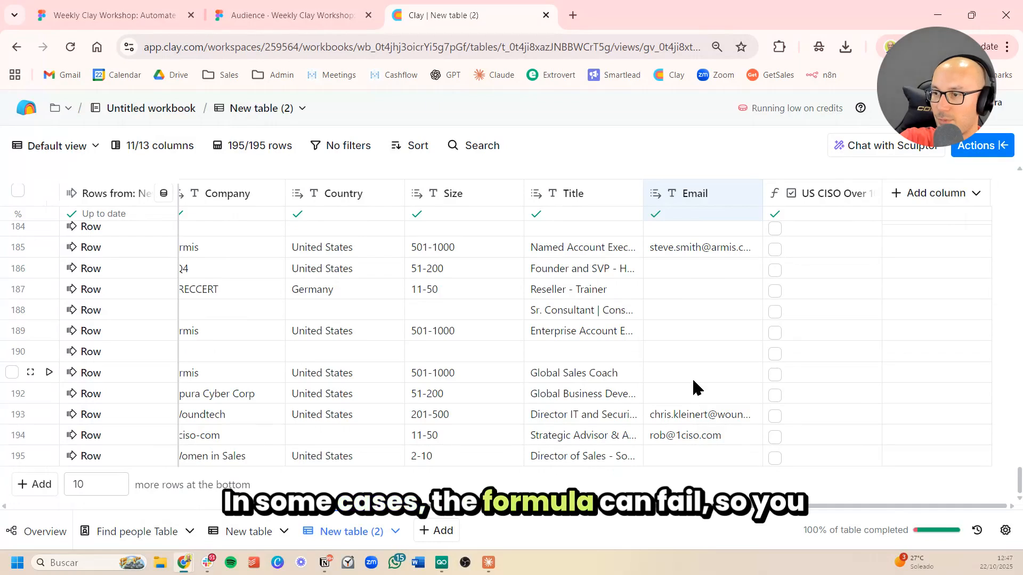
scroll(689, 381, "up", 15)
scroll(688, 385, "up", 15)
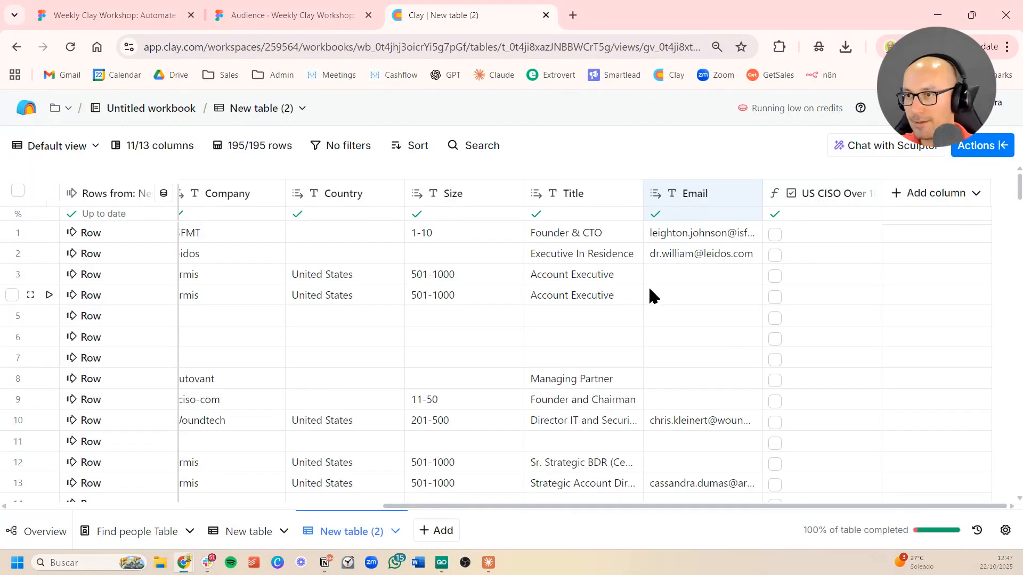
scroll(651, 290, "left", 5)
scroll(672, 238, "right", 5)
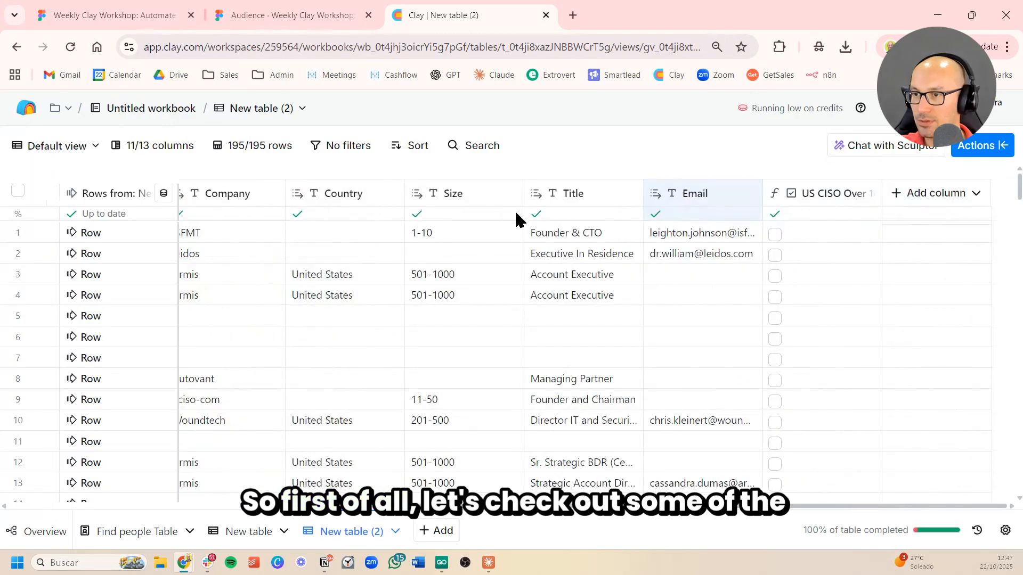
Filter the table to rows whose Headline contains any of CISO.
left_click(472, 198)
left_click(604, 297)
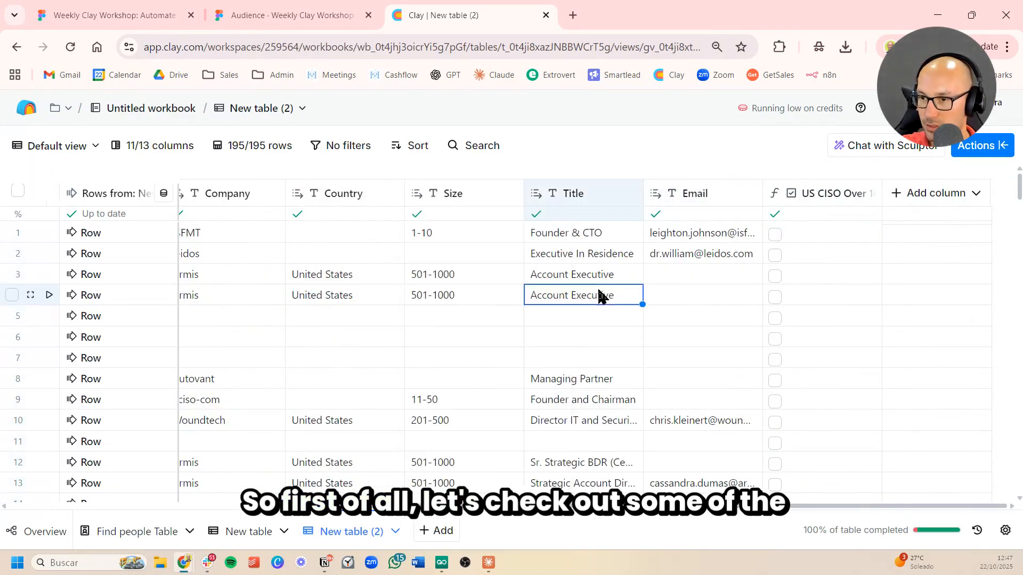
scroll(532, 309, "down", 5)
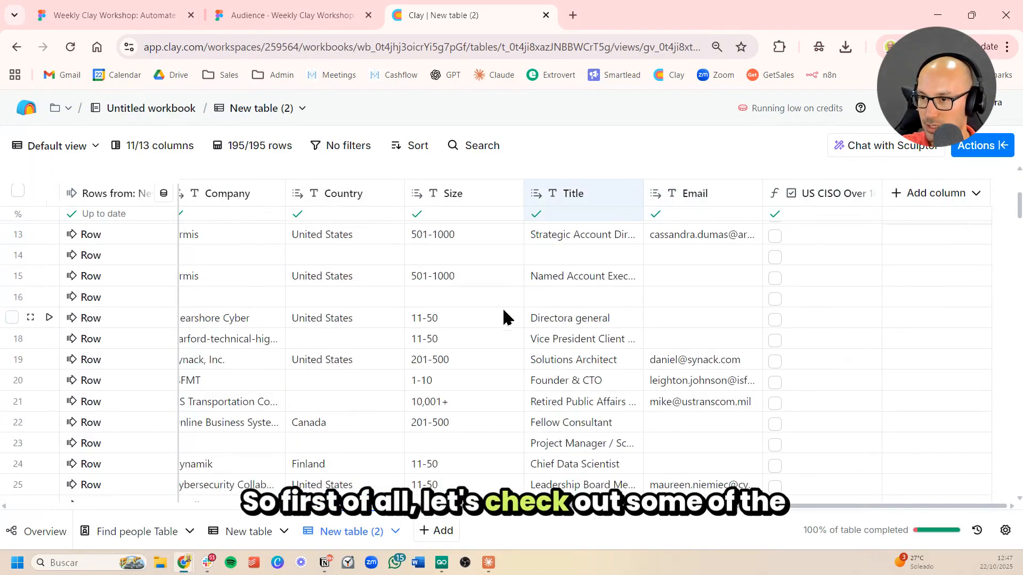
left_click(479, 367)
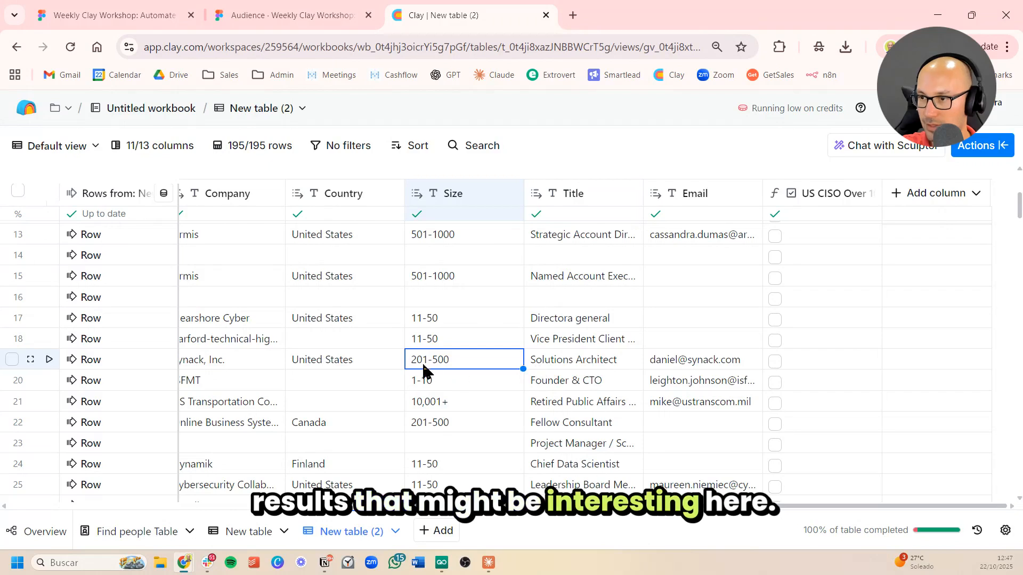
scroll(444, 355, "left", 10)
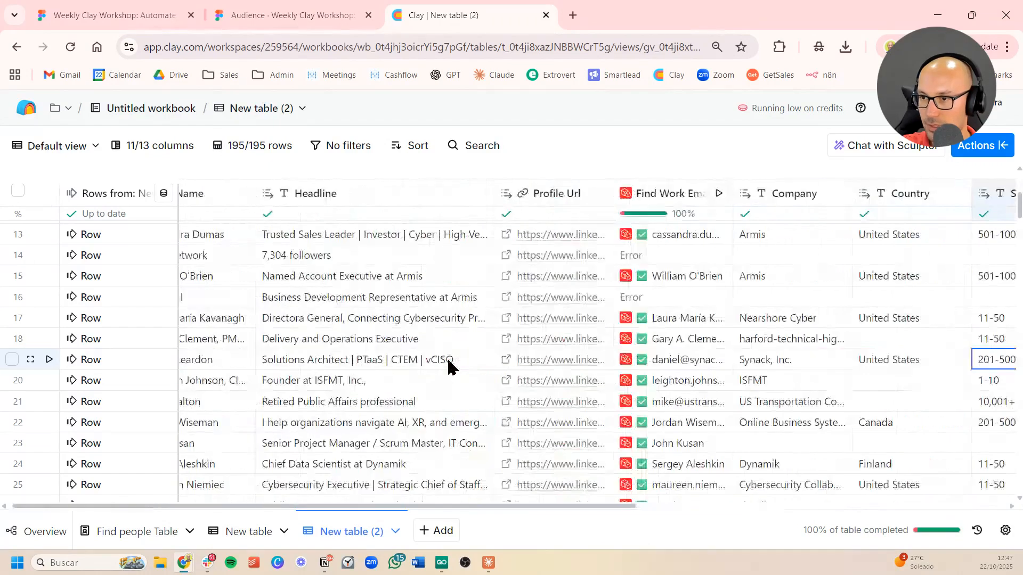
scroll(446, 357, "left", 2)
left_click(395, 196)
scroll(395, 394, "down", 3)
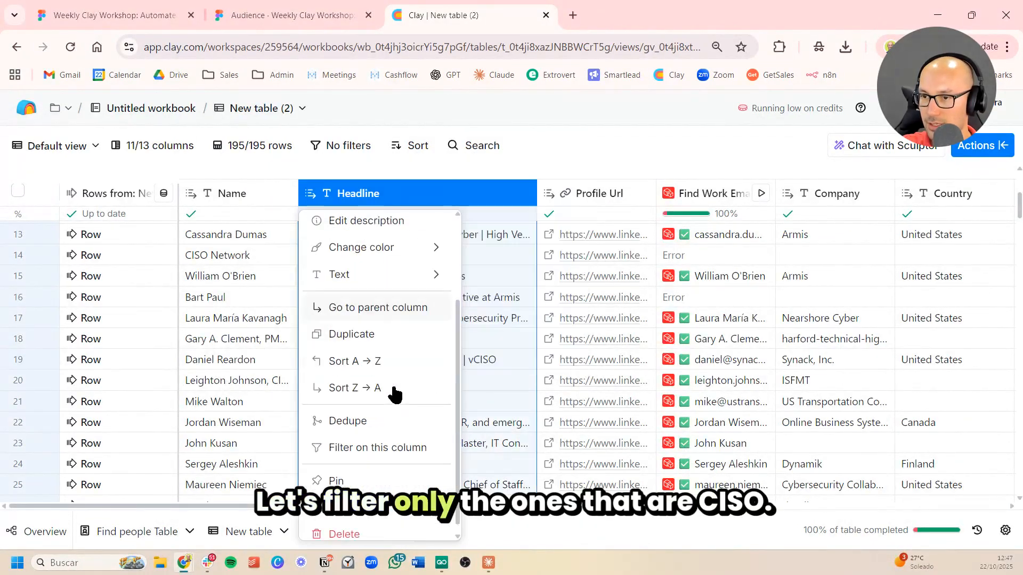
left_click(418, 449)
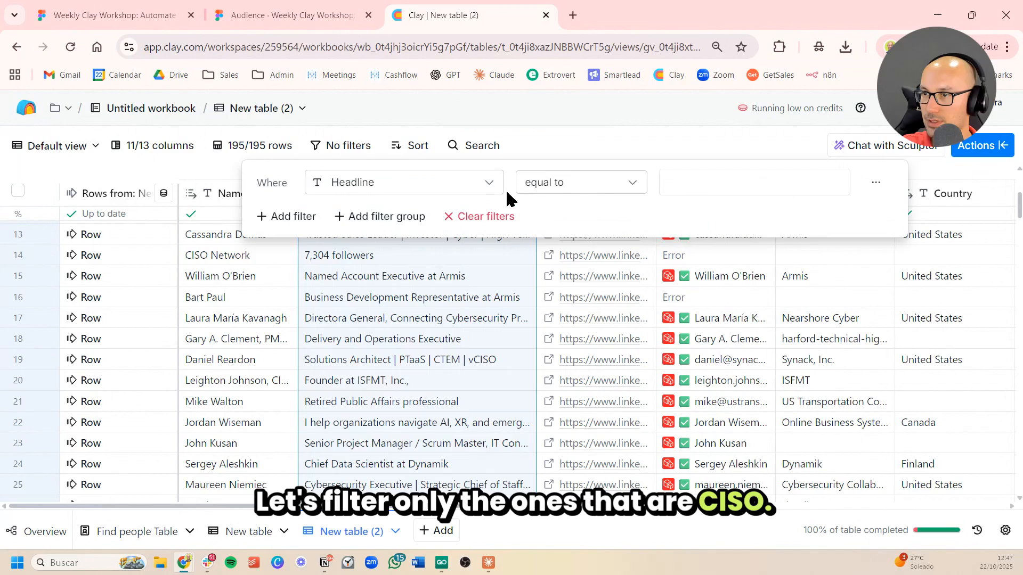
left_click(551, 181)
left_click(627, 286)
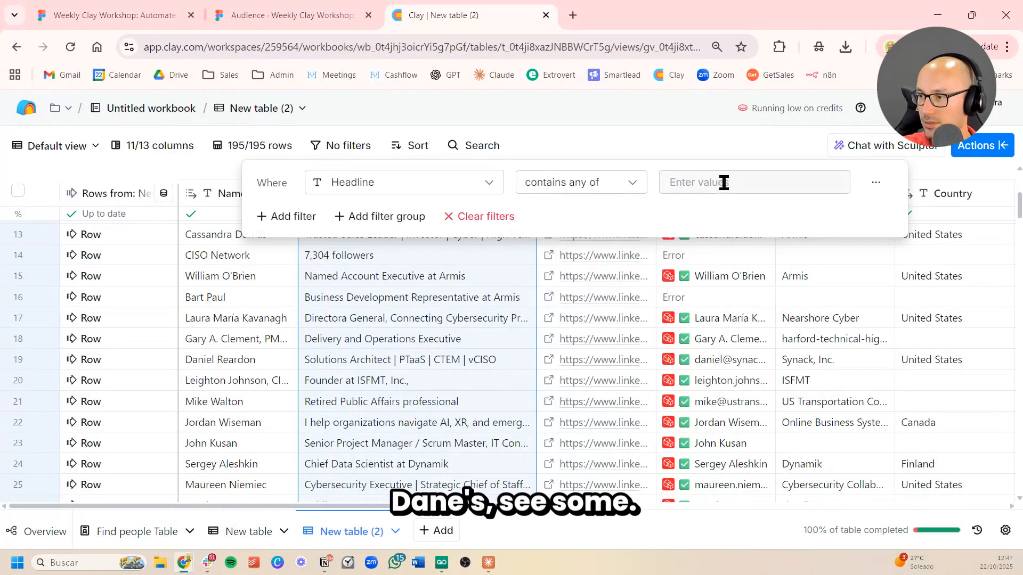
type("CISO")
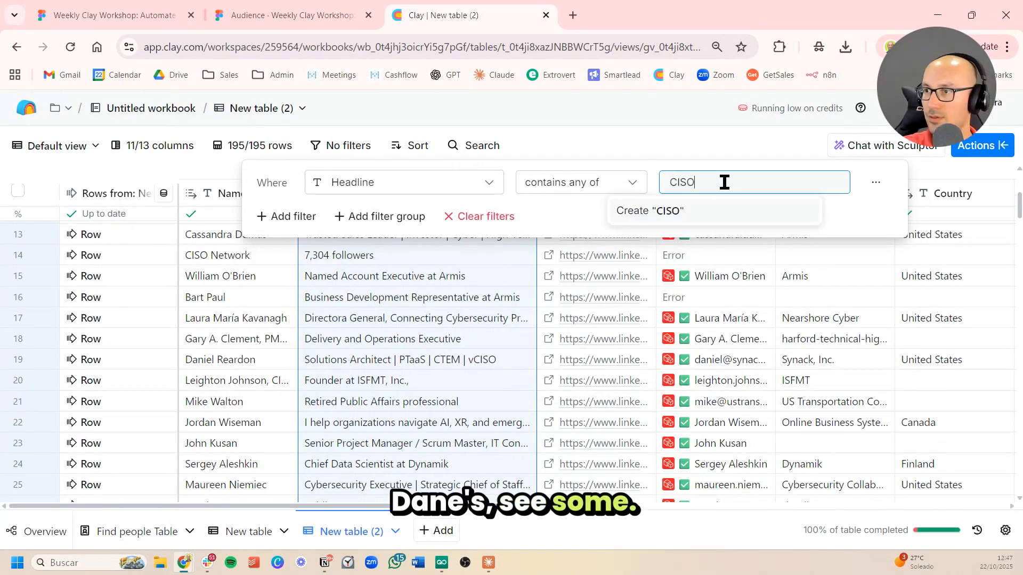
key("Return")
Add an Or condition to the filter for rows whose Title contains CISO.
left_click(301, 216)
left_click(277, 219)
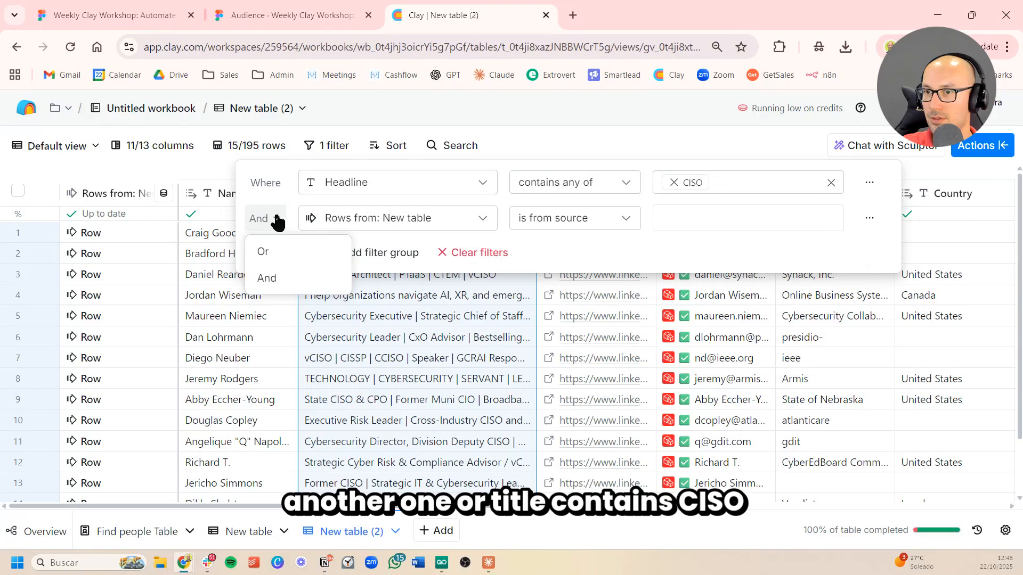
left_click(301, 254)
left_click(402, 222)
scroll(442, 426, "down", 1)
left_click(372, 472)
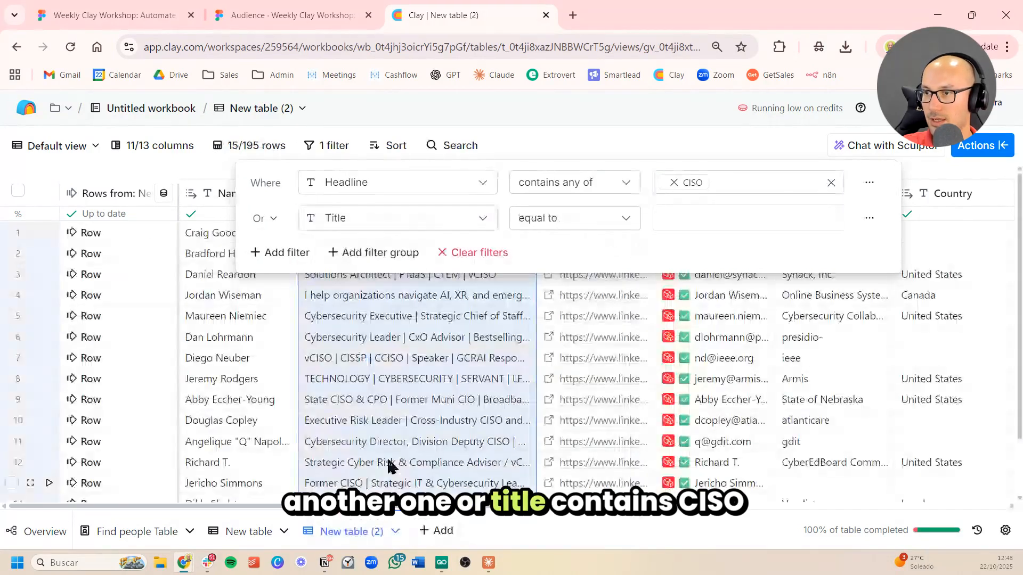
left_click(621, 220)
left_click(602, 302)
left_click(713, 216)
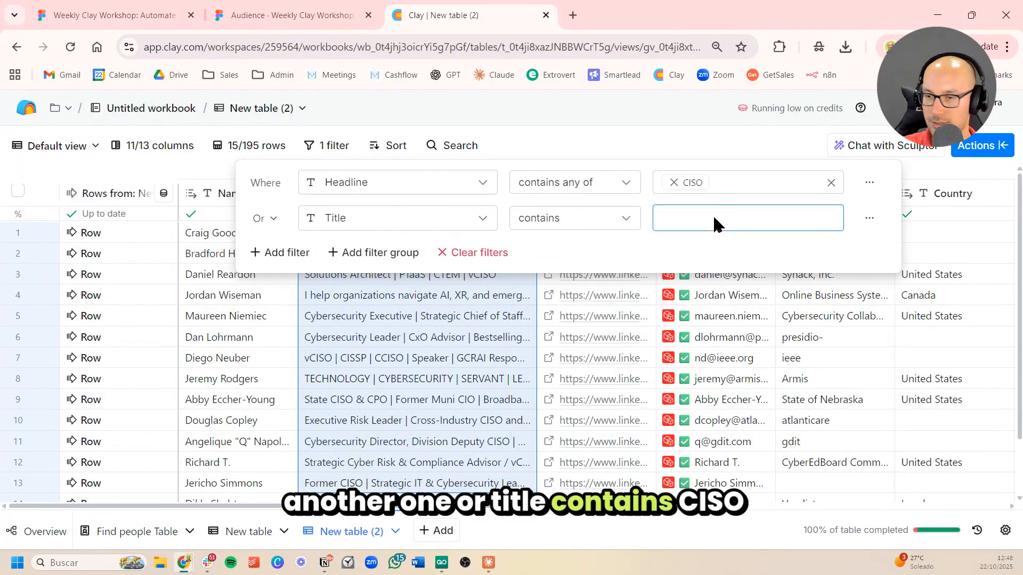
type("CISO")
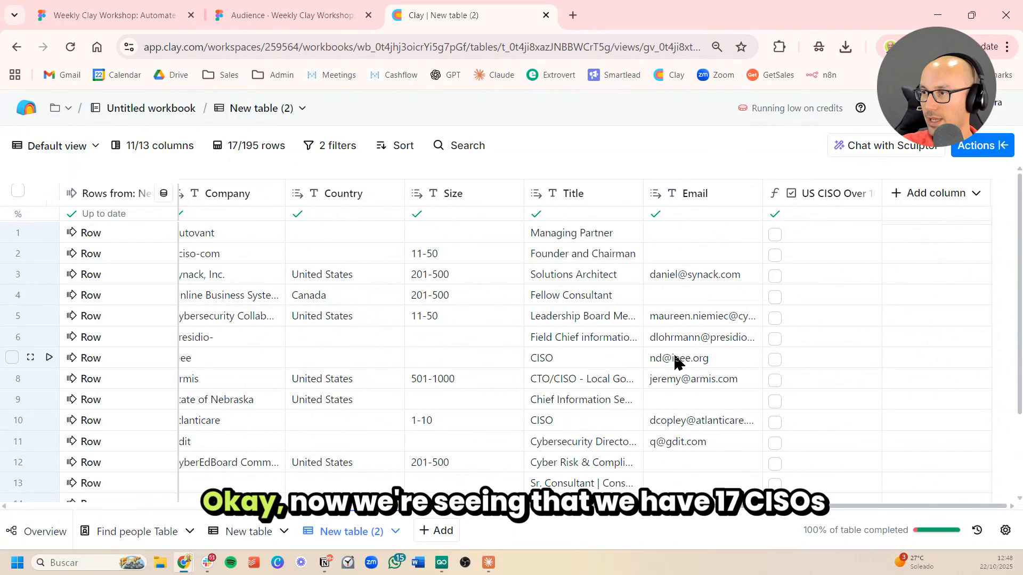
Compare the filtered rows' headline, country, size and title values with their US CISO Over 100 checkboxes.
left_click(678, 360)
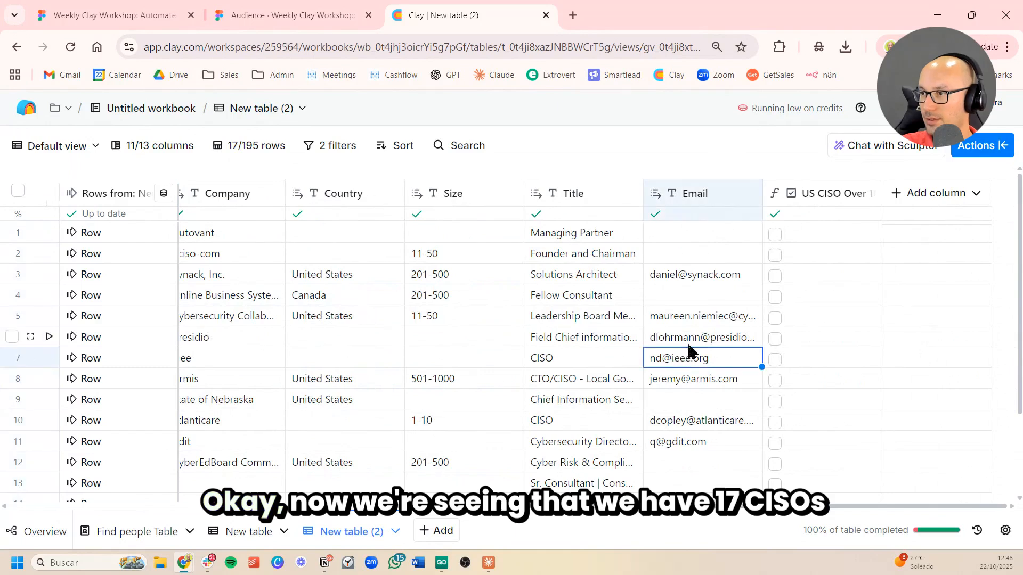
scroll(681, 359, "left", 10)
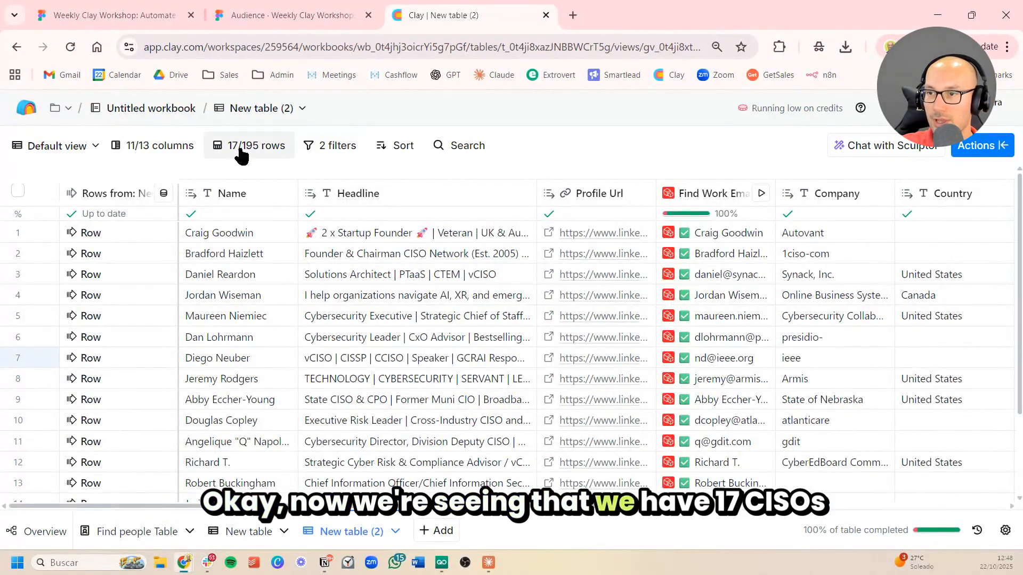
left_click(467, 358)
scroll(463, 273, "down", 2)
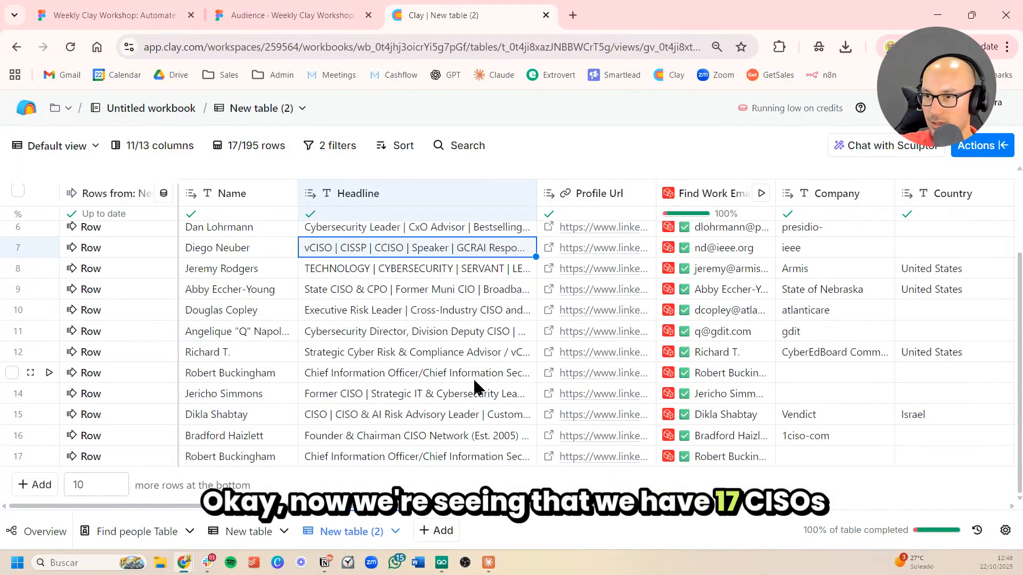
left_click(472, 389)
scroll(426, 389, "right", 10)
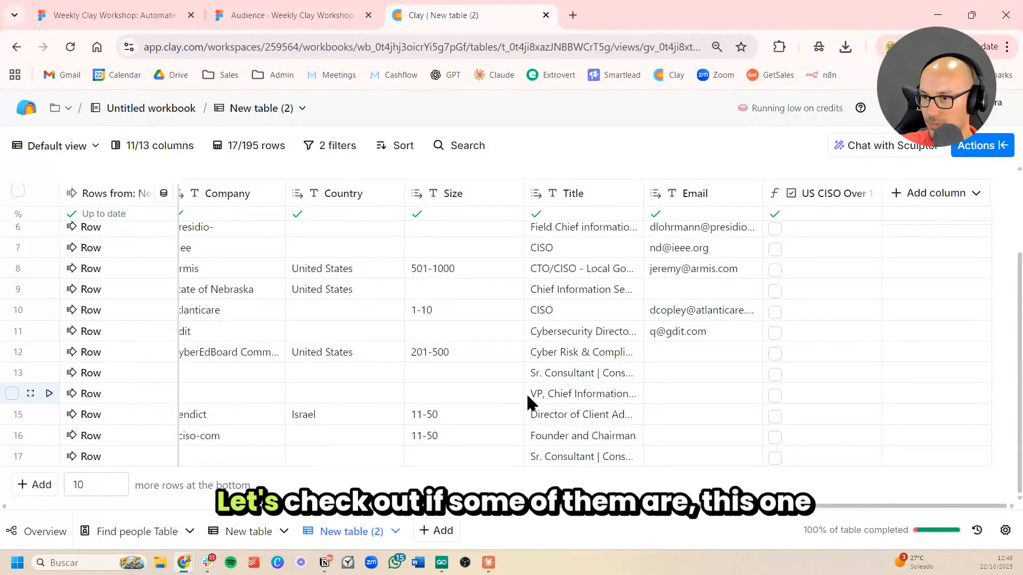
scroll(564, 412, "left", 2)
left_click(600, 417)
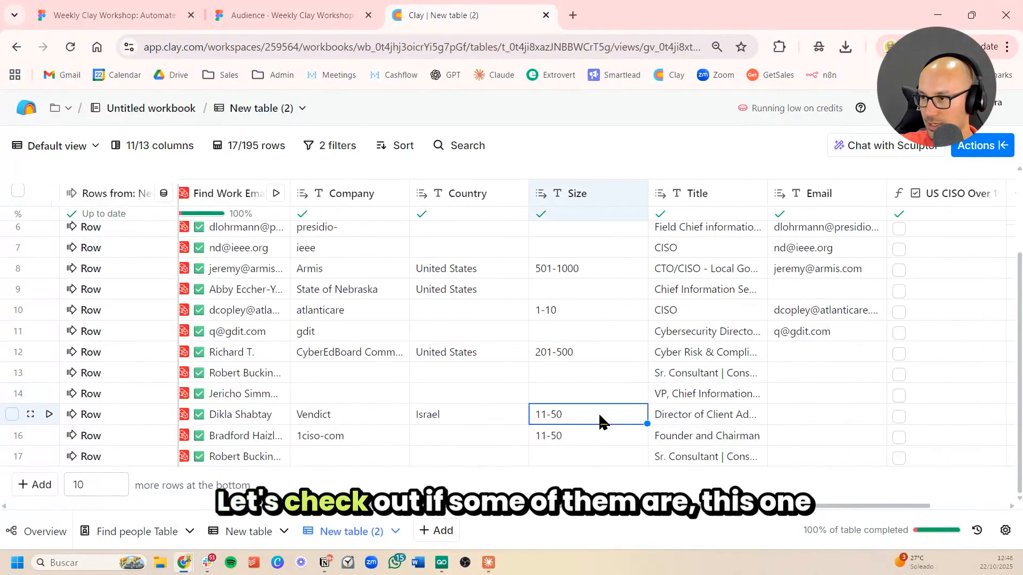
left_click(474, 353)
left_click_drag(332, 352, 575, 349)
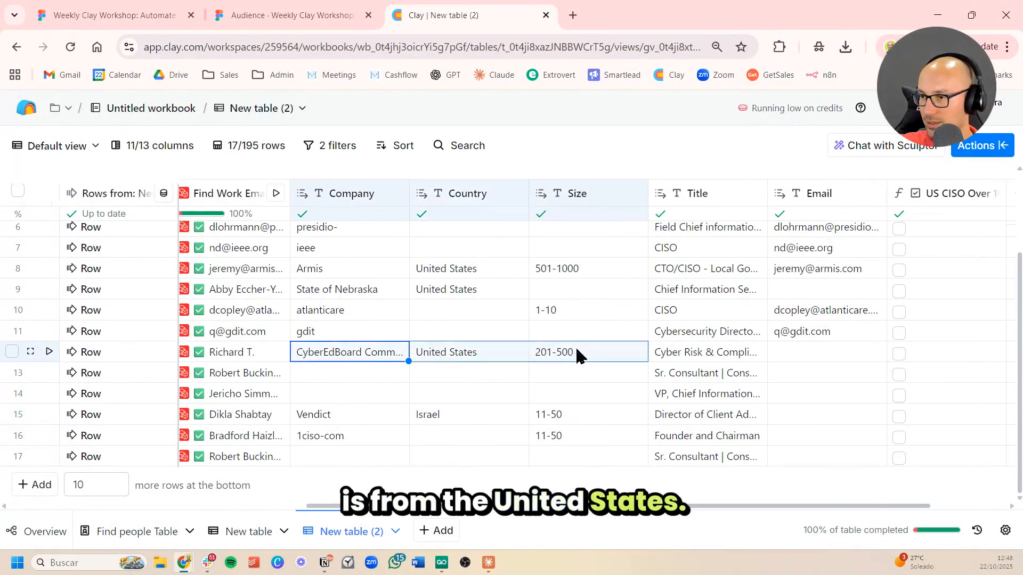
left_click(596, 354)
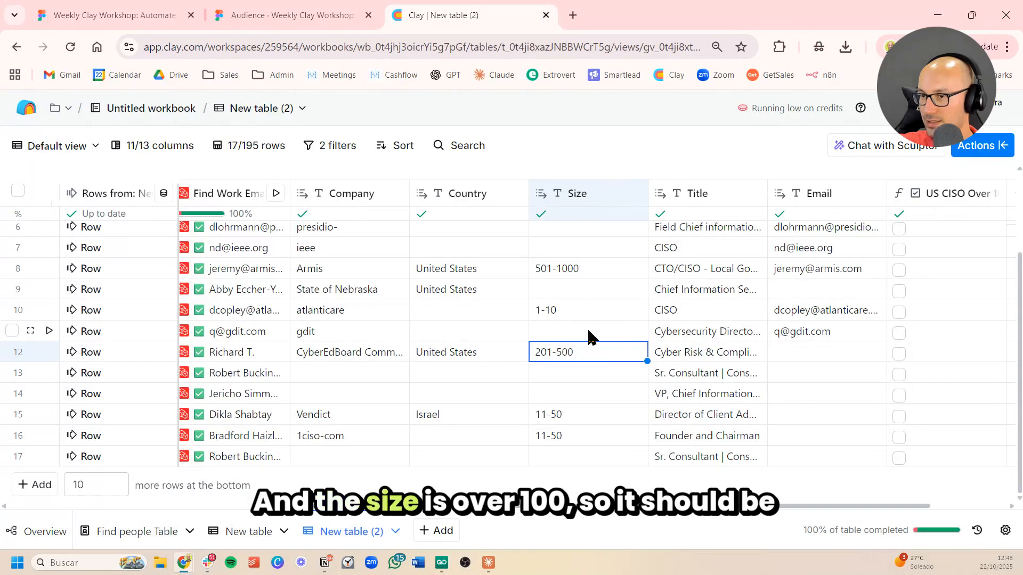
scroll(584, 363, "right", 1)
scroll(583, 363, "right", 3)
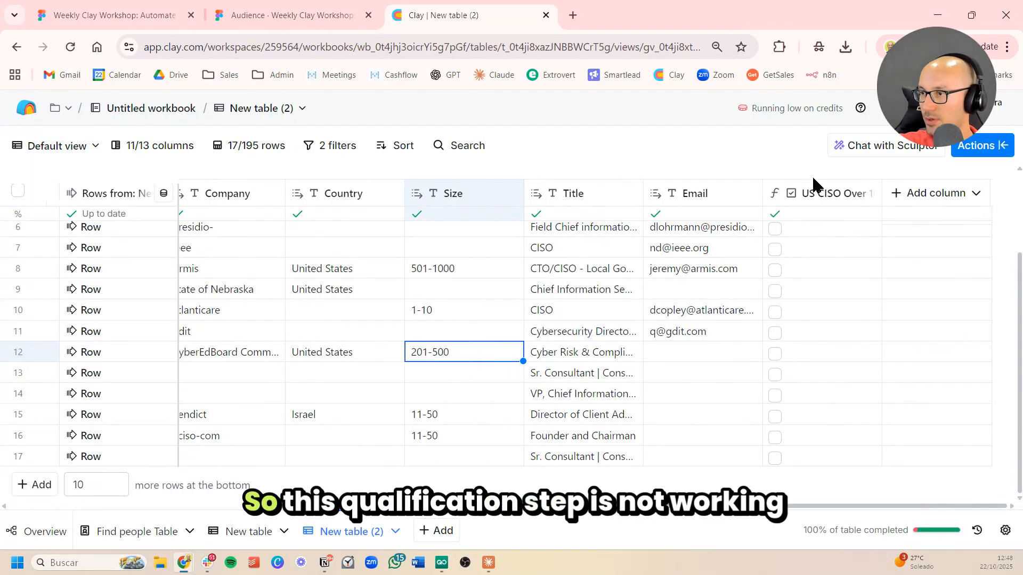
Reopen the US CISO Over 100 column's formula in the AI formula generator and regenerate it from the existing description.
left_click(815, 193)
left_click(815, 255)
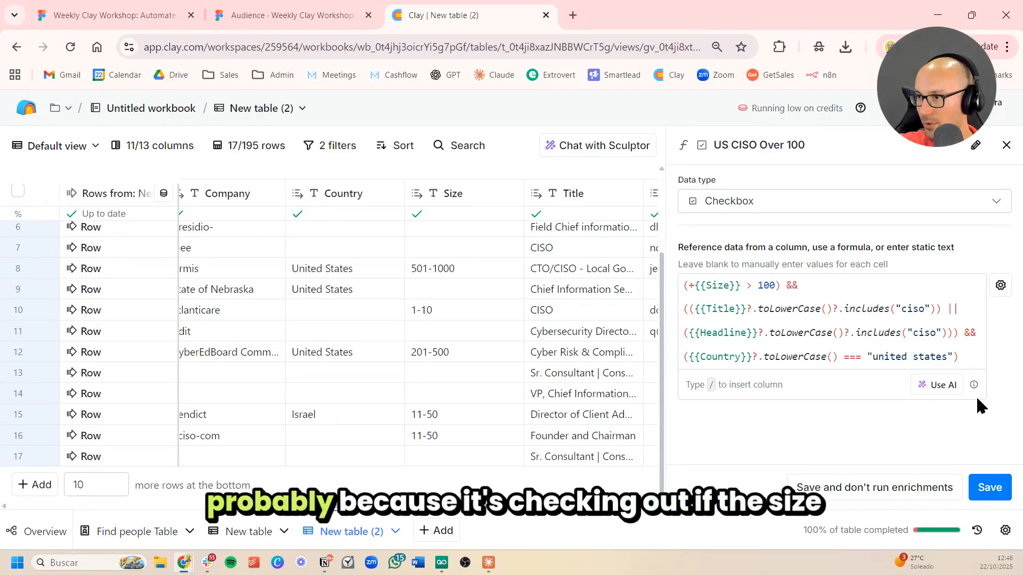
left_click(917, 386)
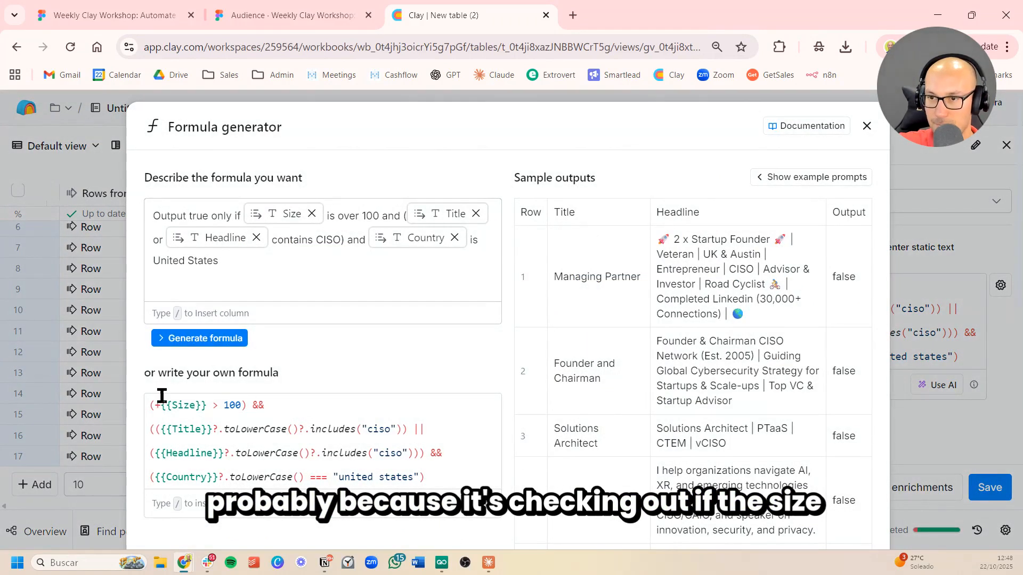
left_click_drag(162, 396, 235, 406)
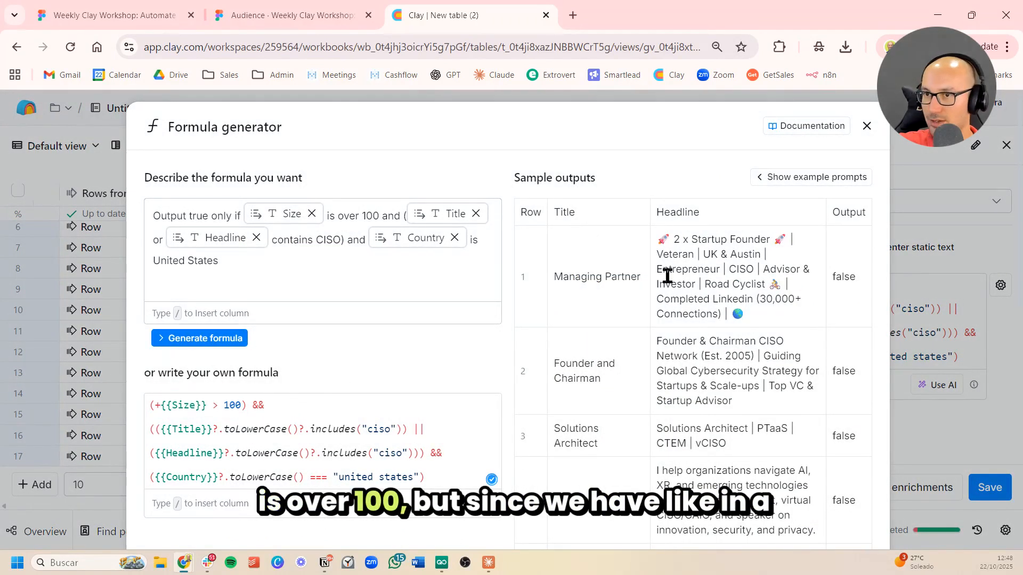
left_click(355, 215)
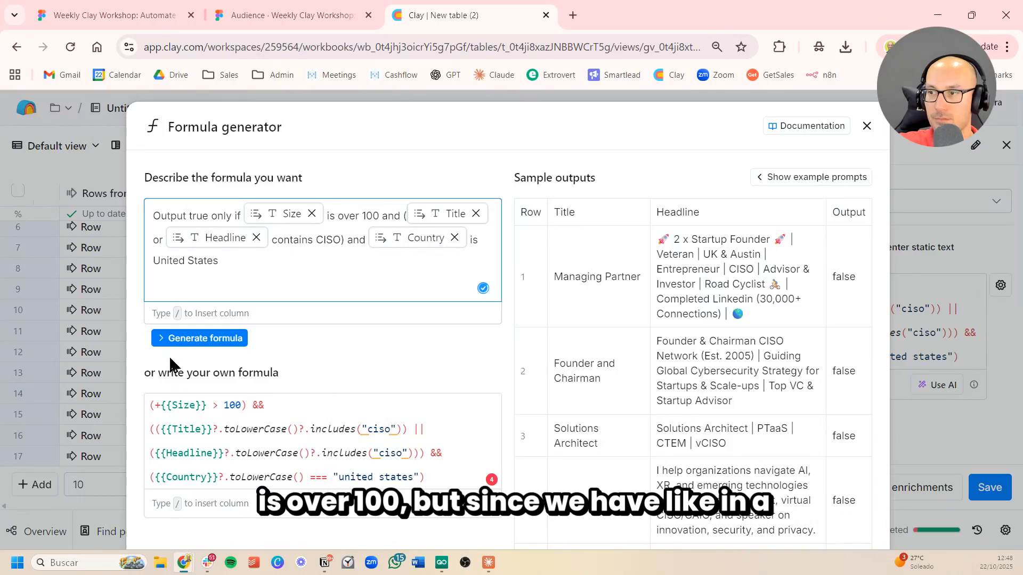
left_click(207, 341)
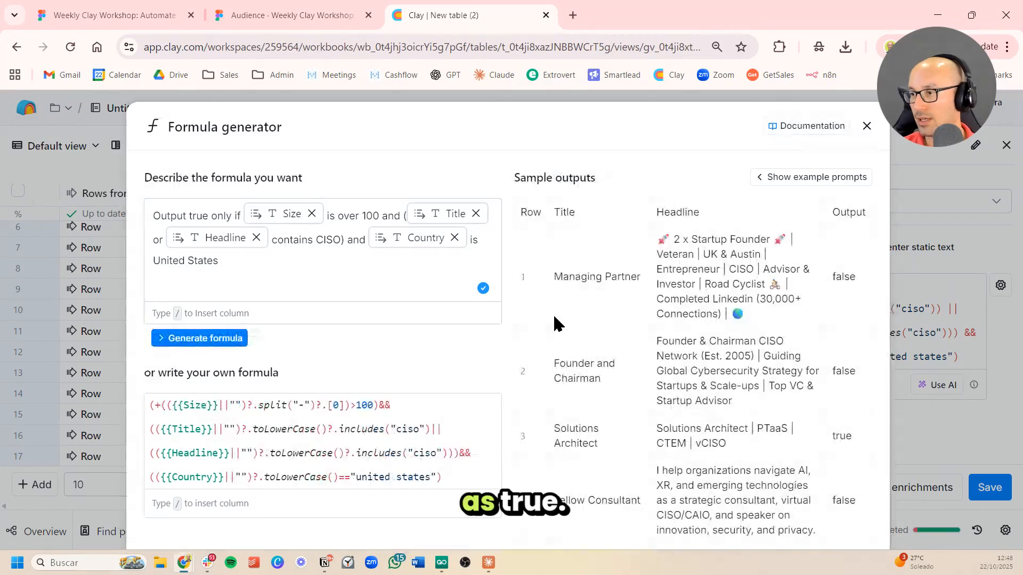
Review the regenerated formula's sample outputs and save the formula as correct.
scroll(575, 330, "down", 7)
scroll(798, 224, "up", 2)
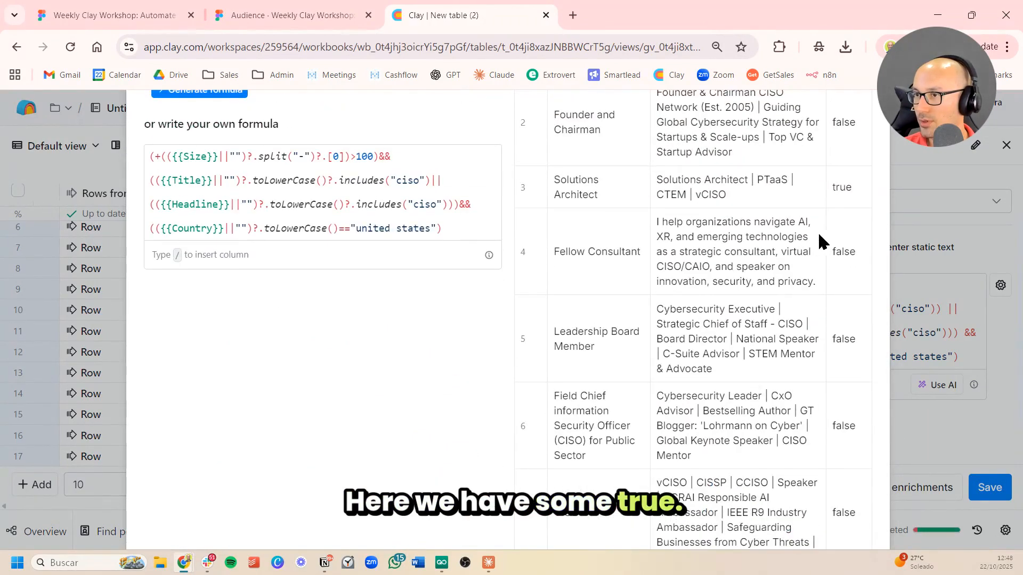
scroll(767, 222, "down", 5)
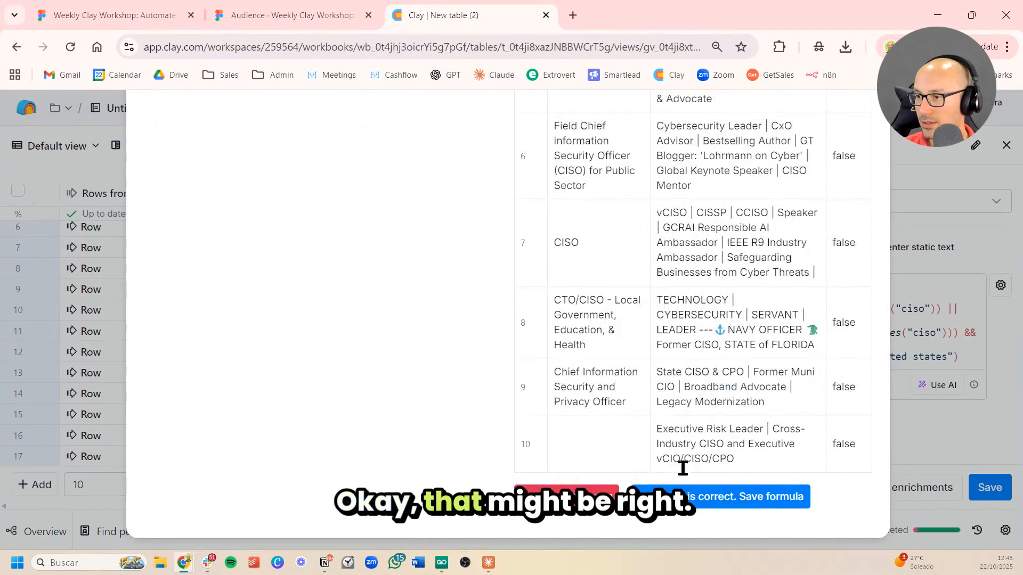
left_click(701, 498)
Check the country, size and title of the rows ticked in the US CISO Over 100 column.
left_click(684, 352)
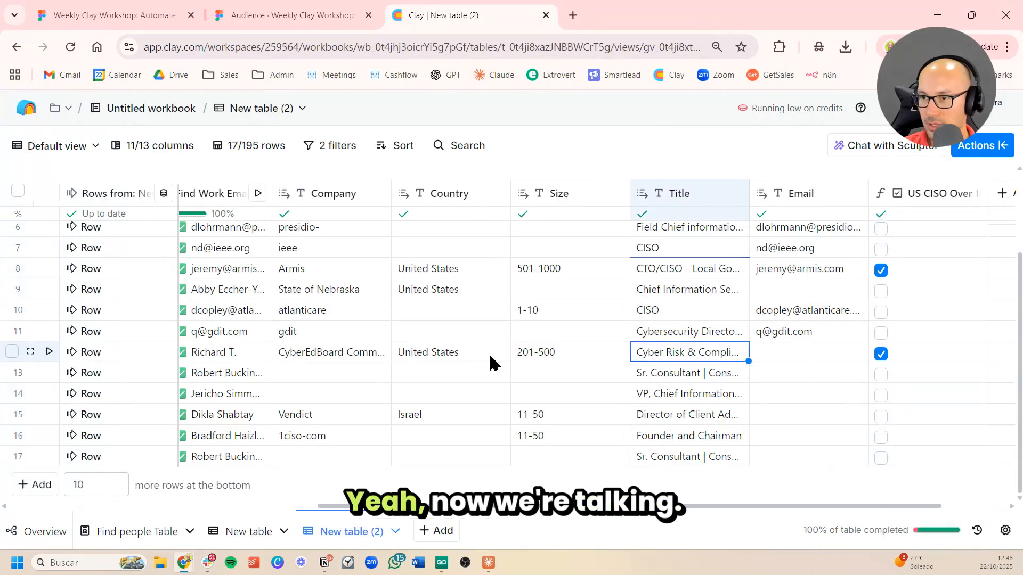
left_click(538, 353)
left_click_drag(346, 352, 698, 353)
left_click_drag(428, 268, 708, 270)
scroll(717, 273, "up", 2)
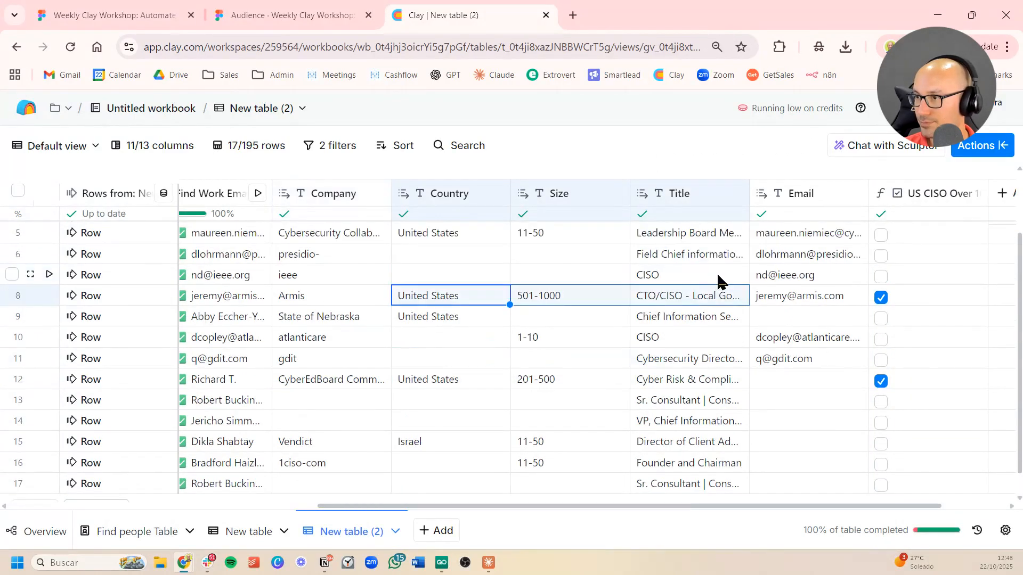
left_click(702, 377)
Add a filter condition on the US CISO Over 100 column for checked rows.
left_click(931, 202)
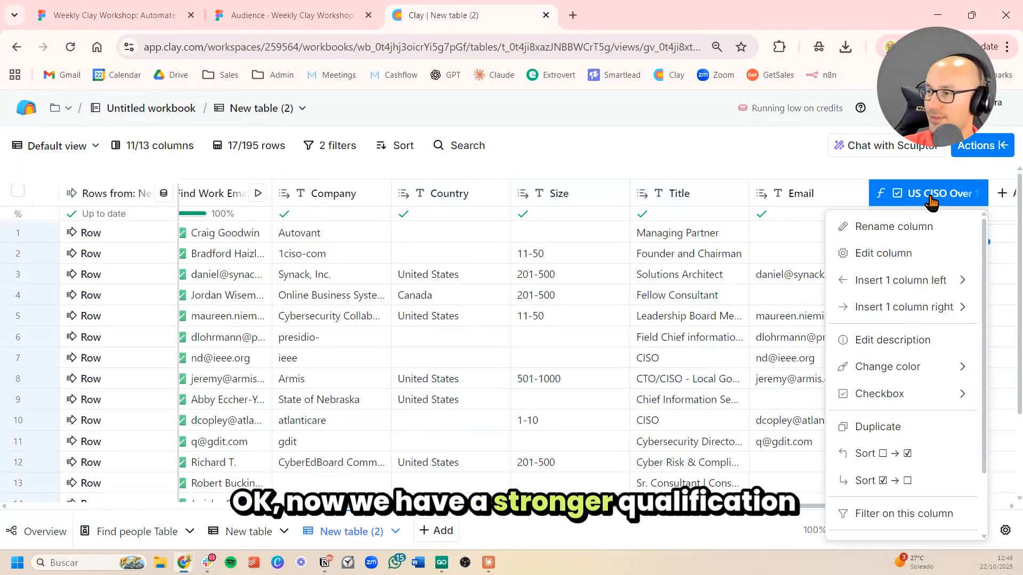
scroll(892, 327, "down", 3)
left_click(905, 437)
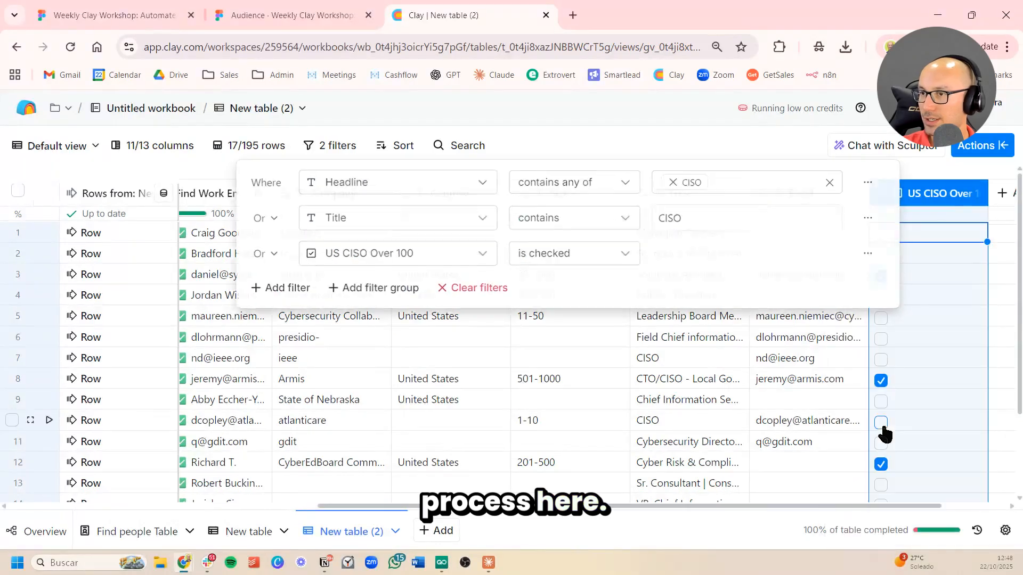
left_click(628, 128)
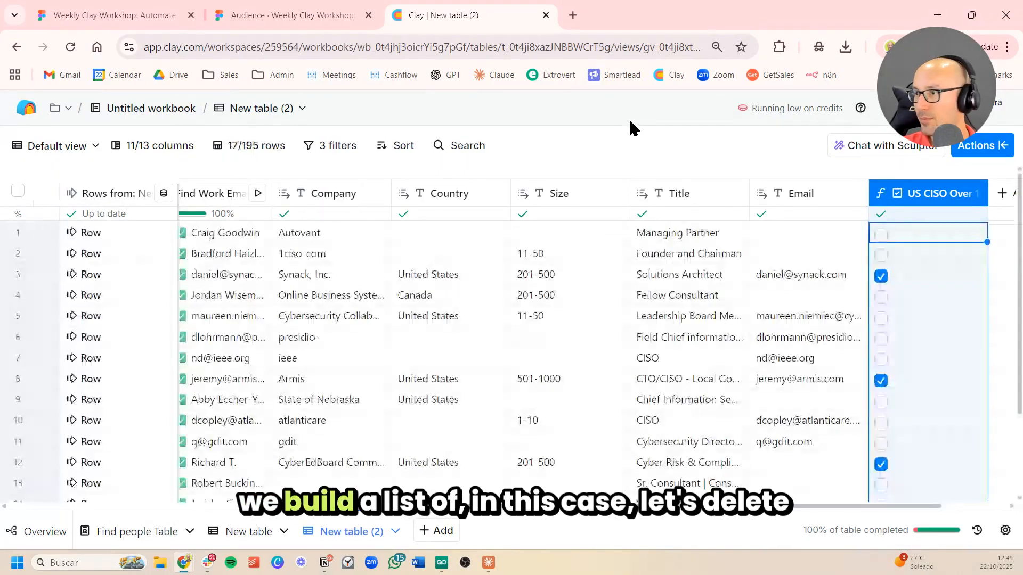
Clear all the table's filters and add a single filter for rows checked in the US CISO Over 100 column.
left_click(336, 146)
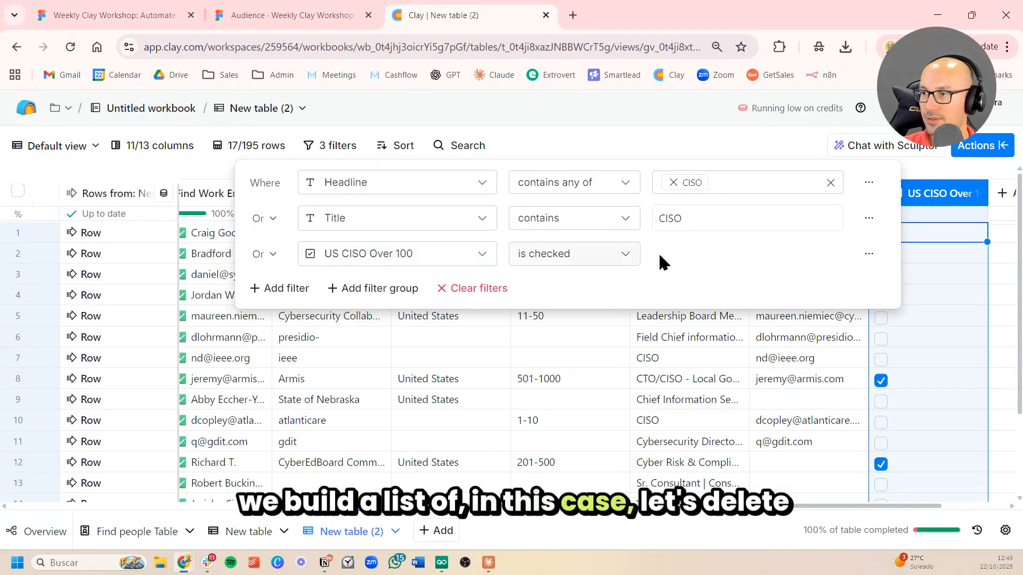
left_click(472, 288)
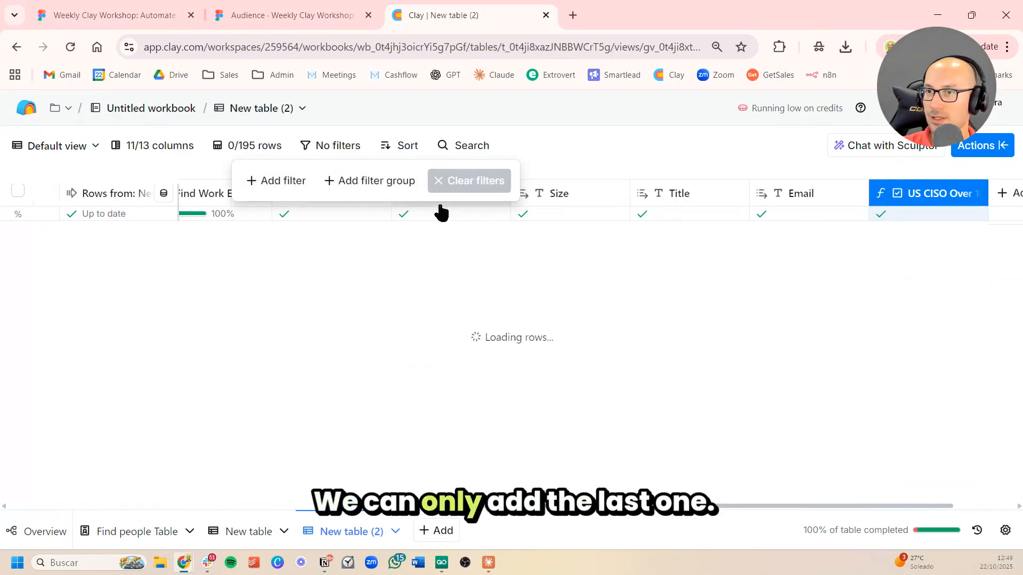
left_click(285, 184)
left_click(402, 183)
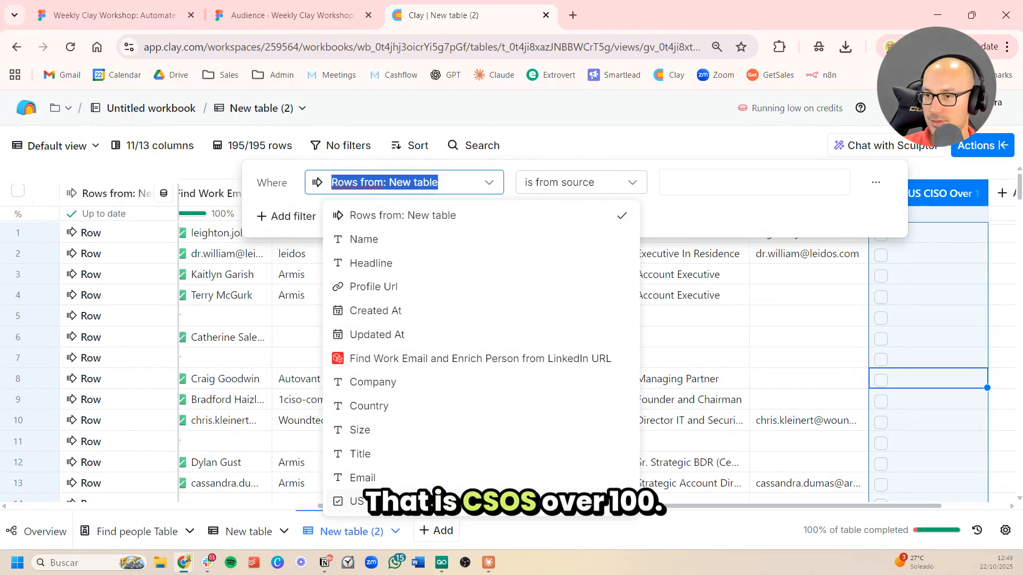
left_click(355, 502)
left_click(611, 148)
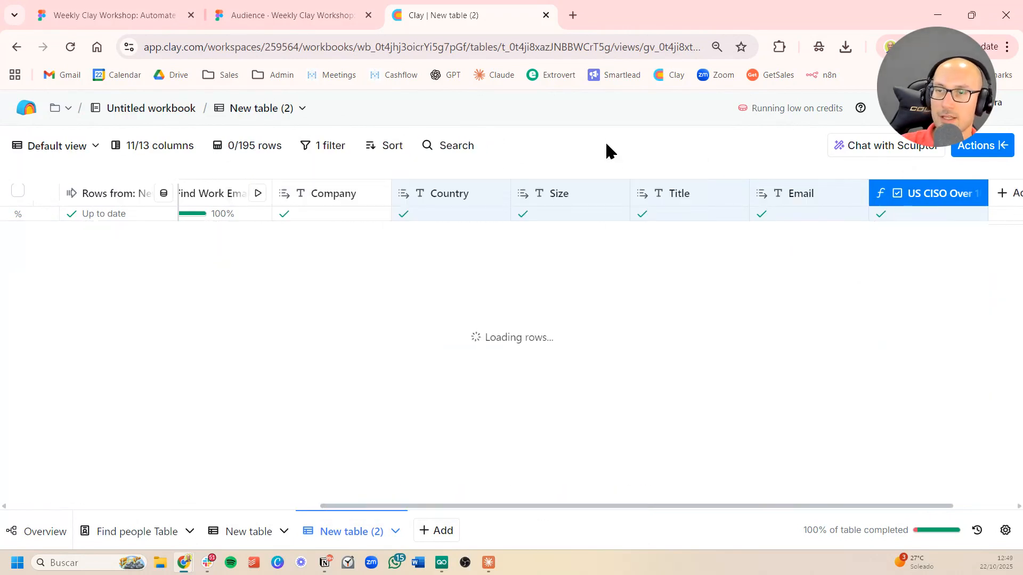
Check the filtered leads' names, headlines, titles and emails across the table.
left_click(595, 260)
left_click(739, 261)
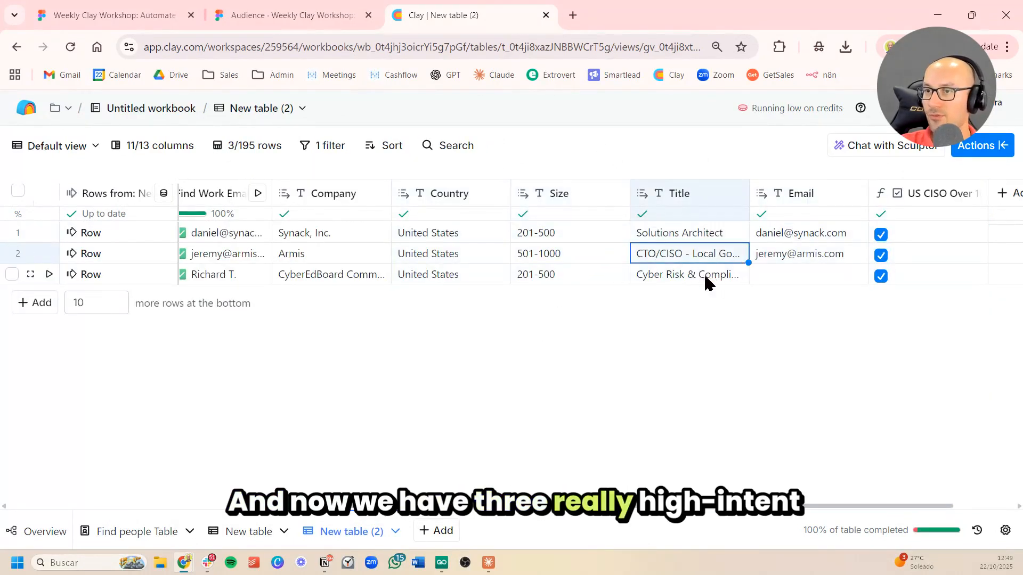
scroll(704, 273, "left", 9)
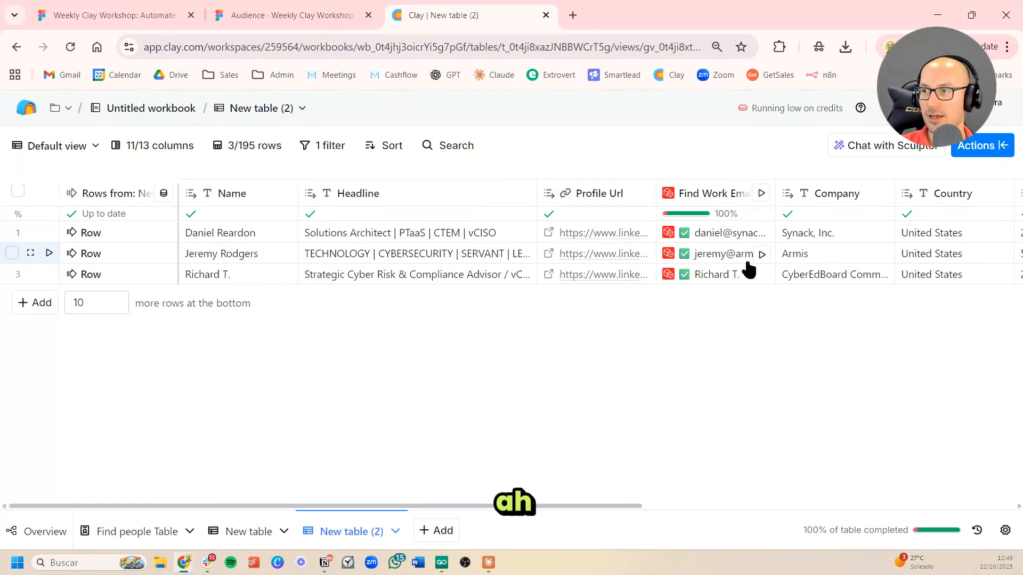
scroll(748, 269, "right", 9)
left_click(782, 259)
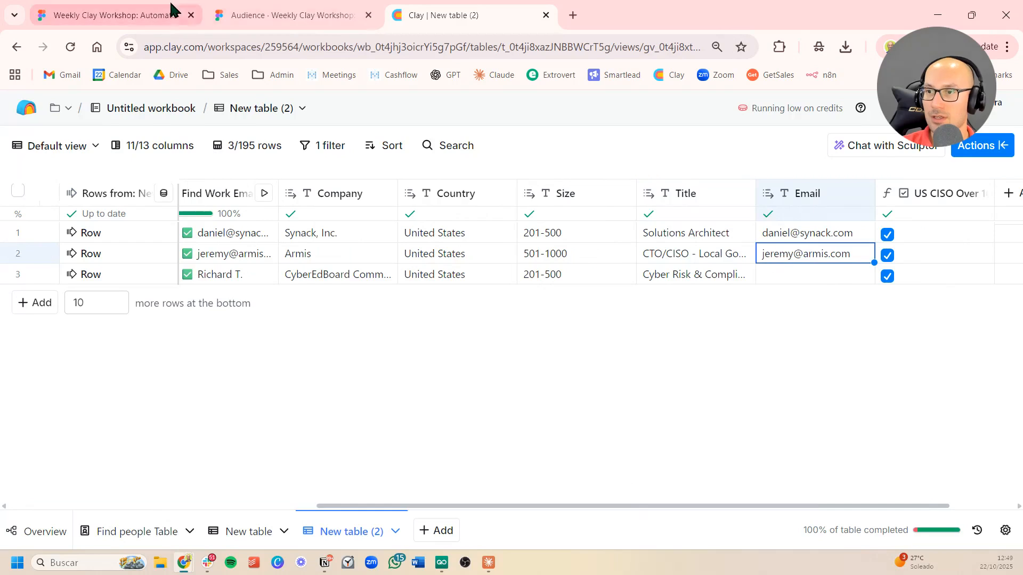
Switch to the Figma workshop deck and advance the manual process slides to the point about uploading to the outreach tool.
left_click(237, 16)
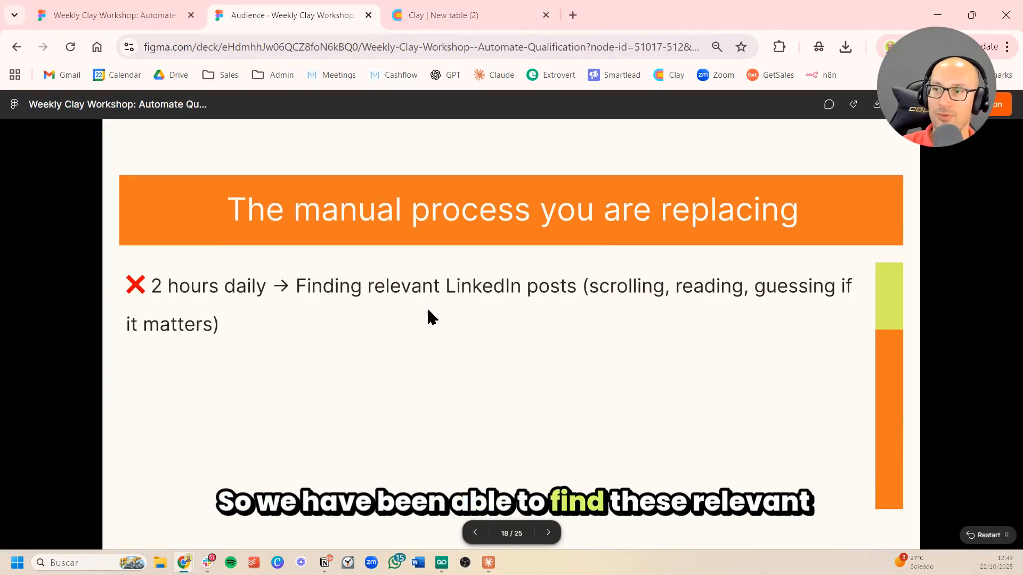
key("Right")
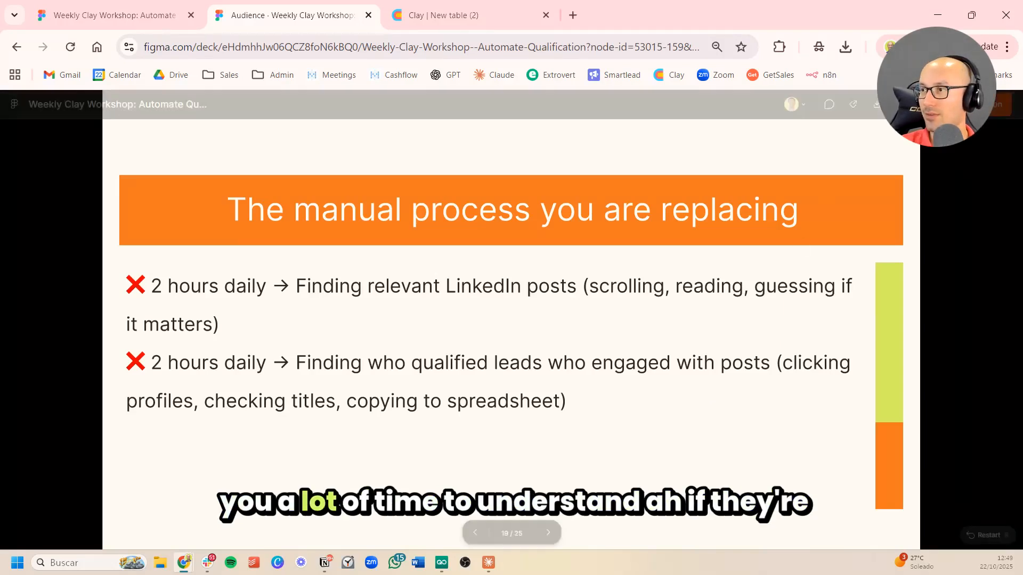
left_click(900, 104)
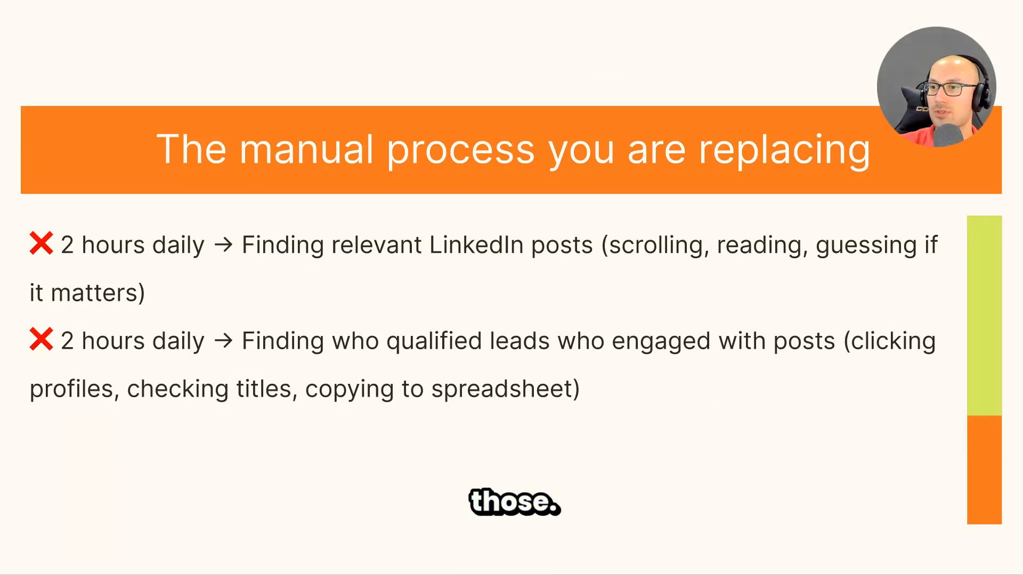
left_click(687, 303)
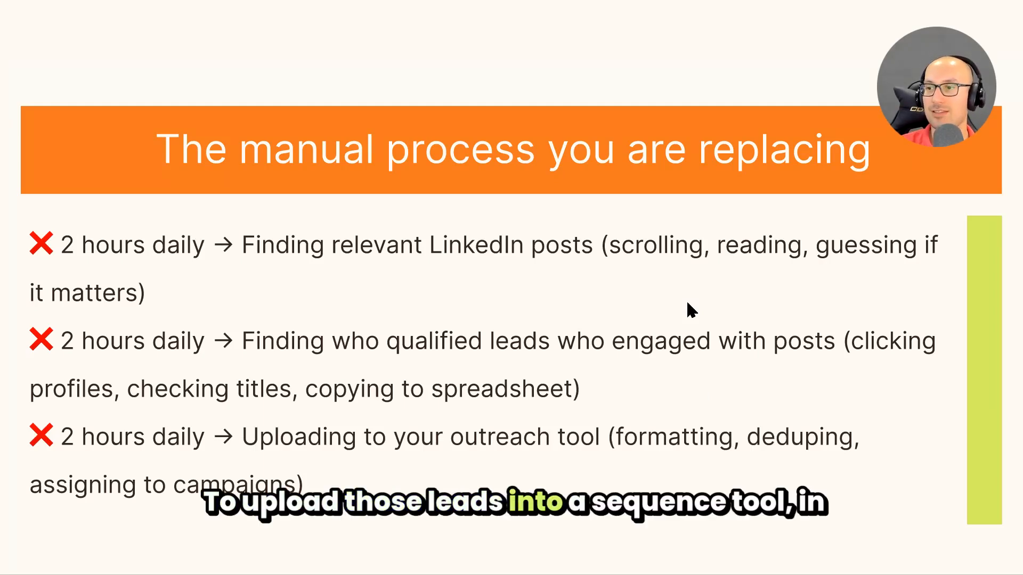
key("Escape")
Return to the Clay table, search its actions for "getsales" and choose the Send leads to GetSales template.
left_click(482, 15)
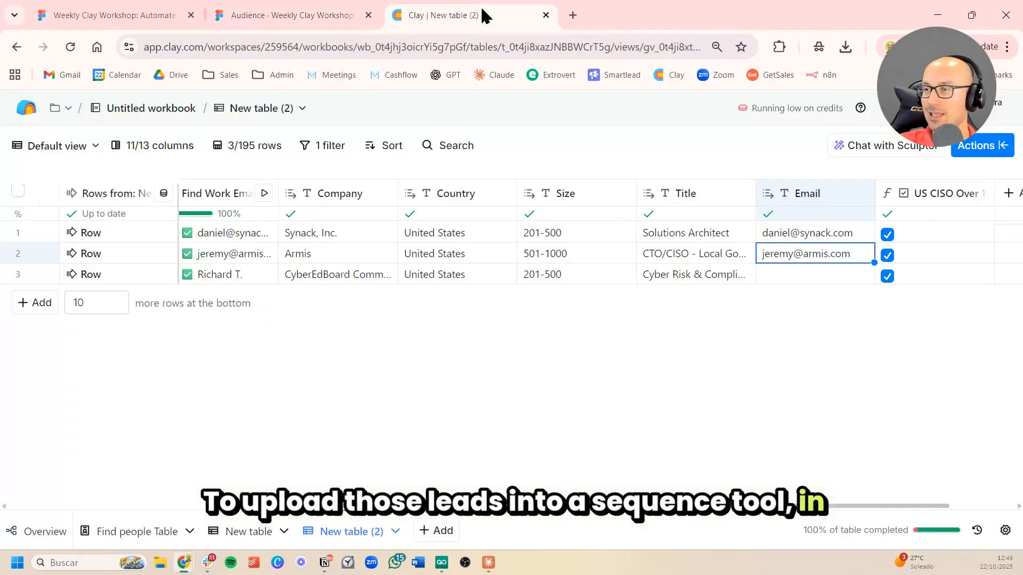
scroll(881, 227, "right", 2)
left_click(965, 153)
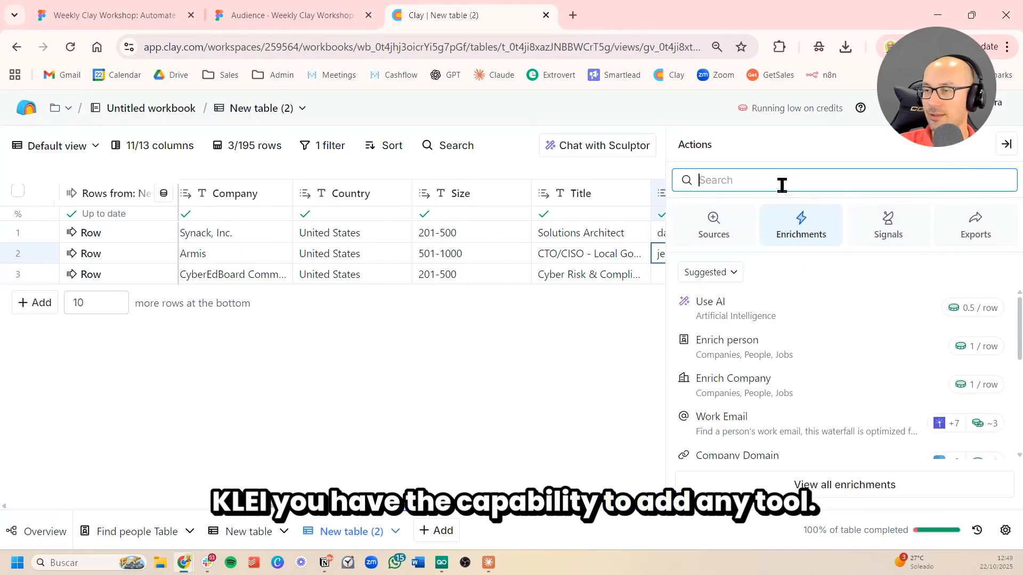
left_click(782, 181)
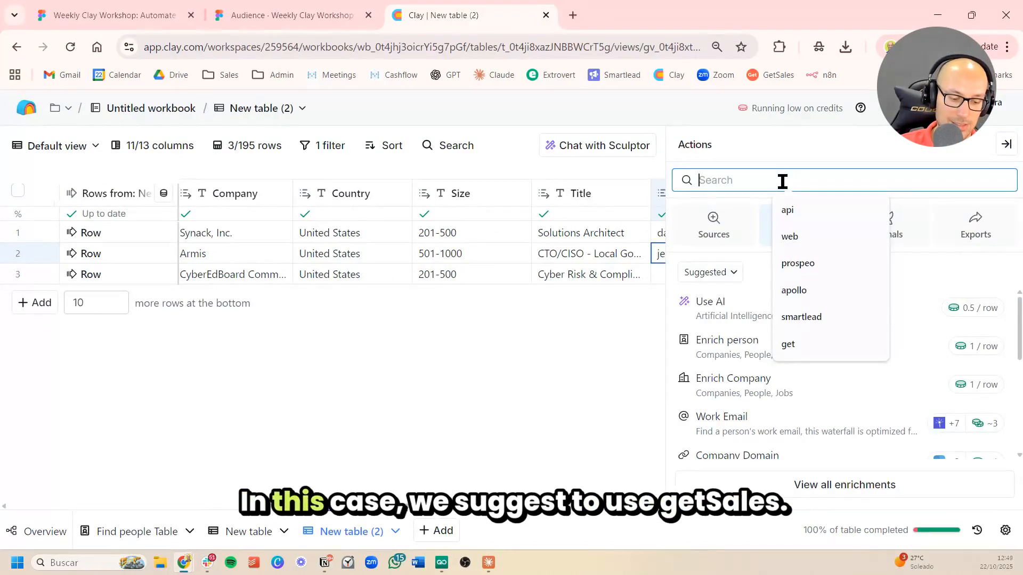
type("getsales")
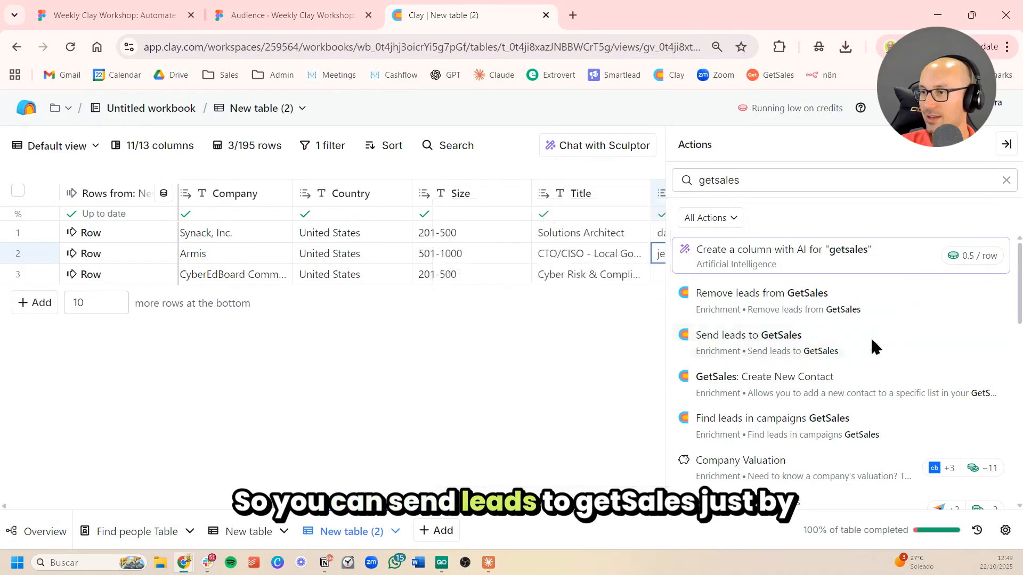
left_click(870, 336)
Map LinkedIn User Id to Profile Url and both normalized name fields to Name, and apply the template.
left_click(487, 306)
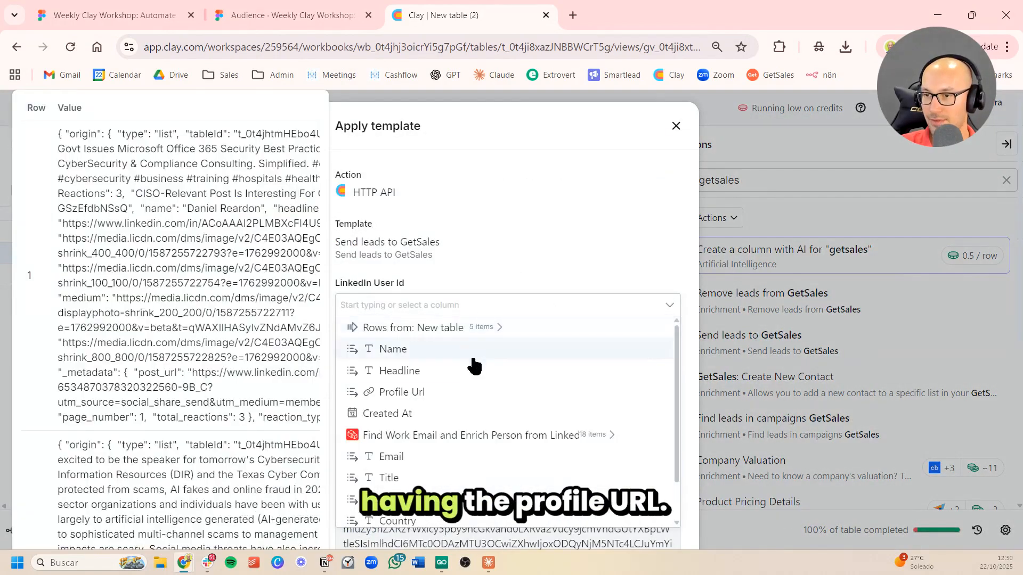
left_click(455, 393)
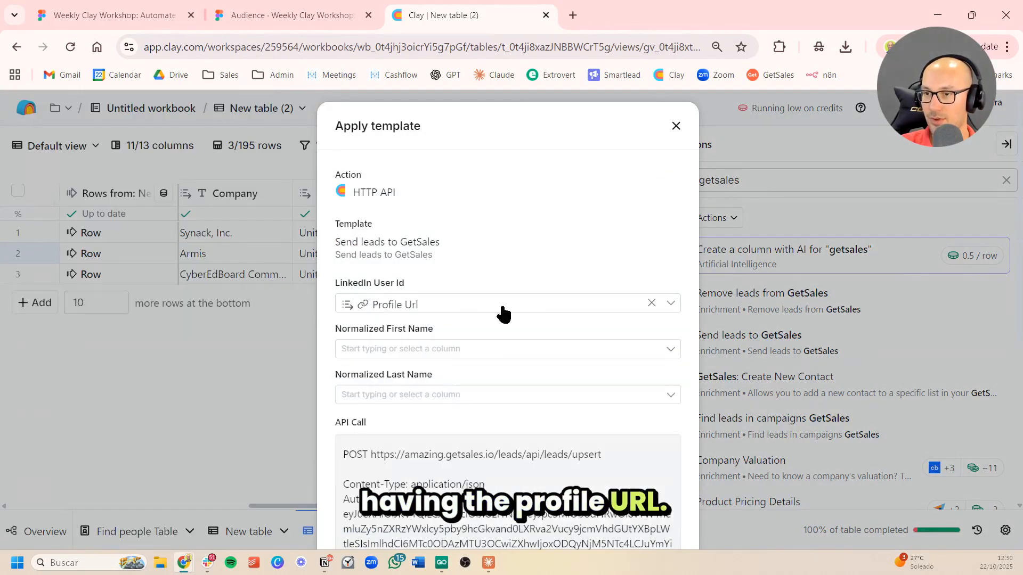
left_click(519, 351)
left_click(455, 394)
left_click(495, 395)
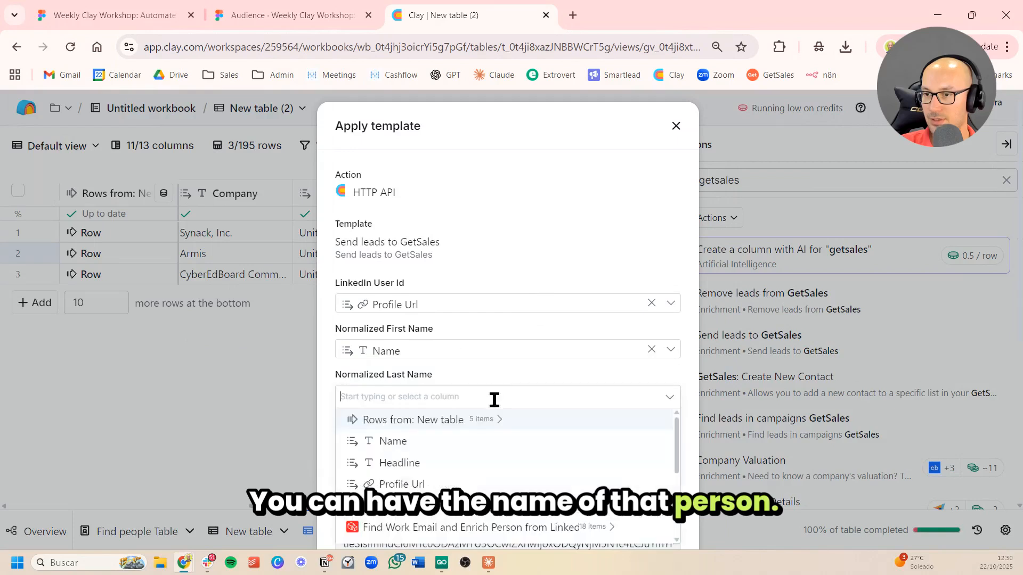
left_click(418, 444)
scroll(514, 393, "down", 5)
left_click(634, 532)
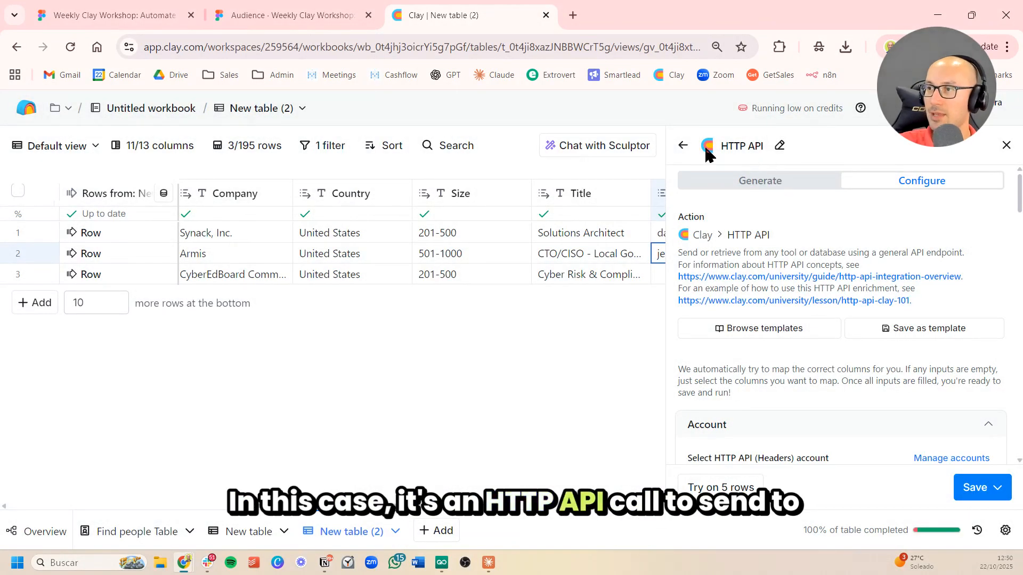
Review the HTTP API request body's lead field mappings and list_uuid, and the headers below it.
mouse_move(722, 145)
left_mouse_down()
mouse_move(760, 145)
mouse_move(729, 145)
left_mouse_up()
left_click(729, 145)
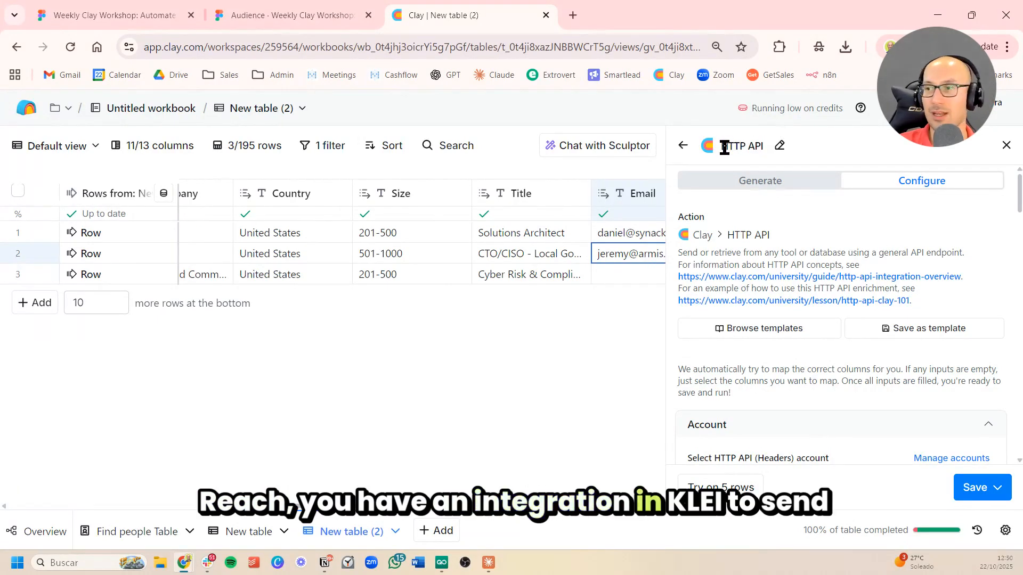
scroll(854, 297, "down", 8)
scroll(887, 313, "down", 1)
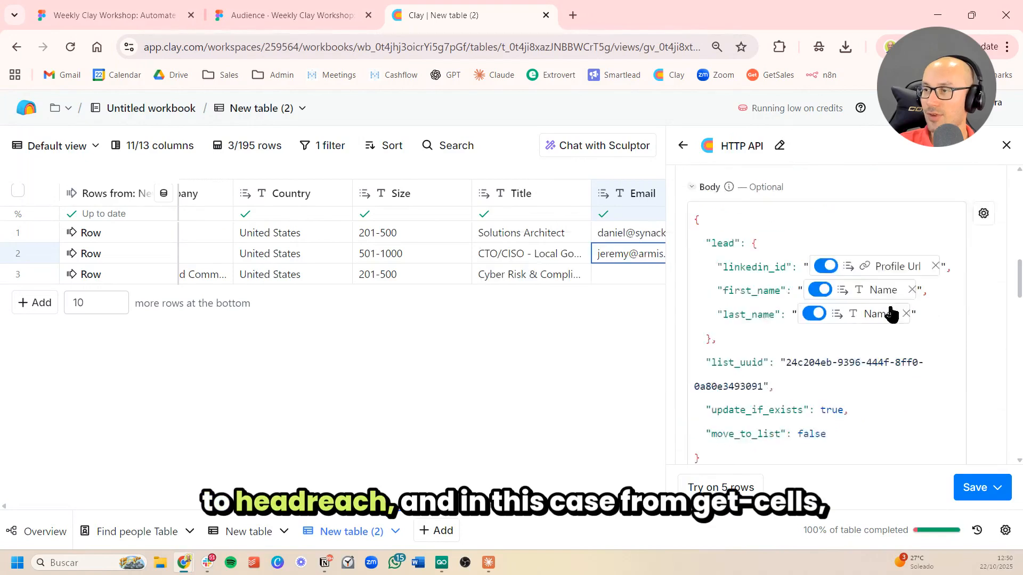
scroll(894, 319, "up", 1)
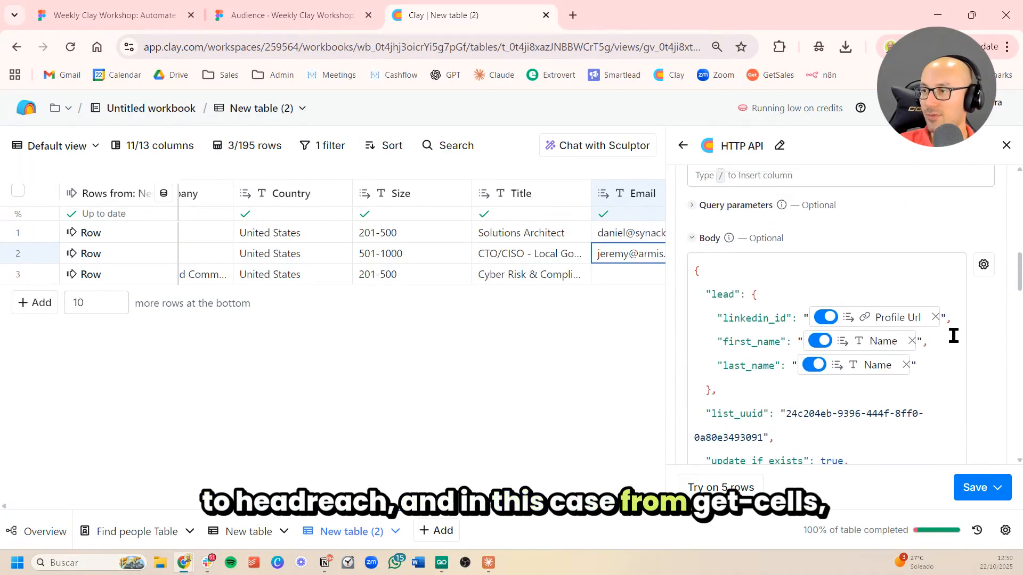
scroll(951, 335, "up", 5)
scroll(943, 341, "down", 5)
left_click_drag(797, 406, 857, 433)
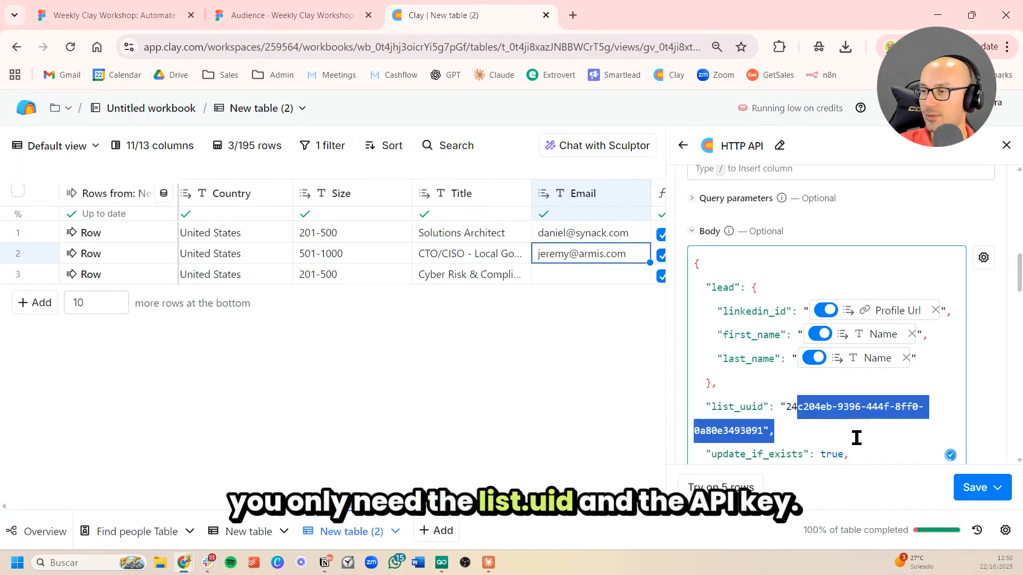
left_click(858, 431)
scroll(831, 373, "down", 2)
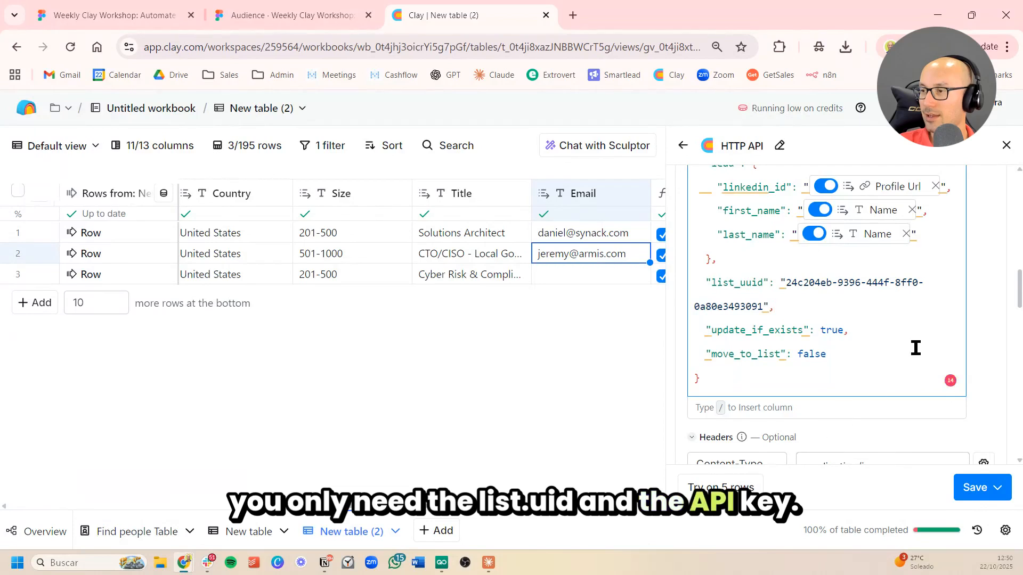
scroll(915, 348, "up", 10)
Save the HTTP API column without running it, and run it only for the Armis lead's row.
left_click(997, 488)
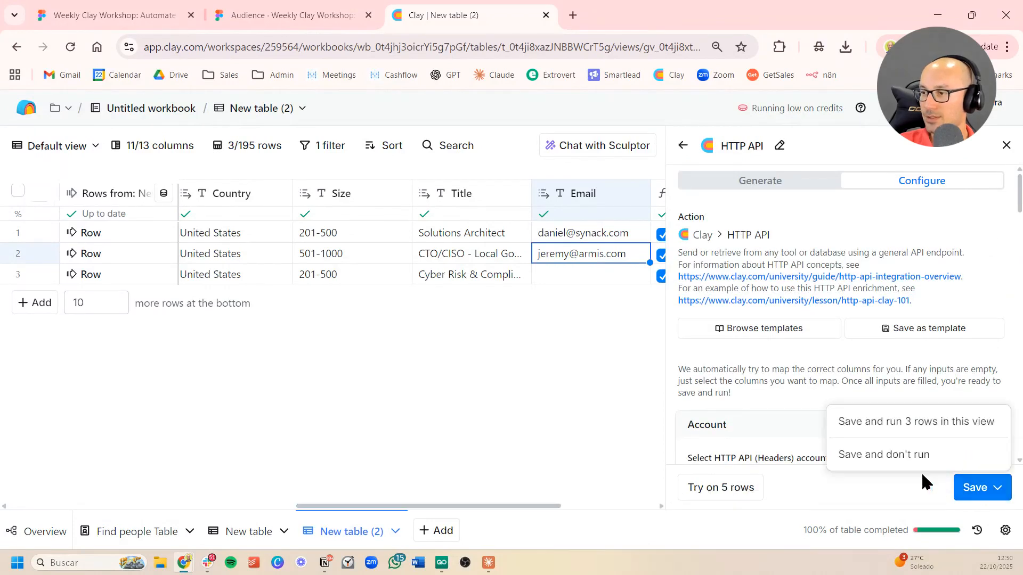
left_click(881, 452)
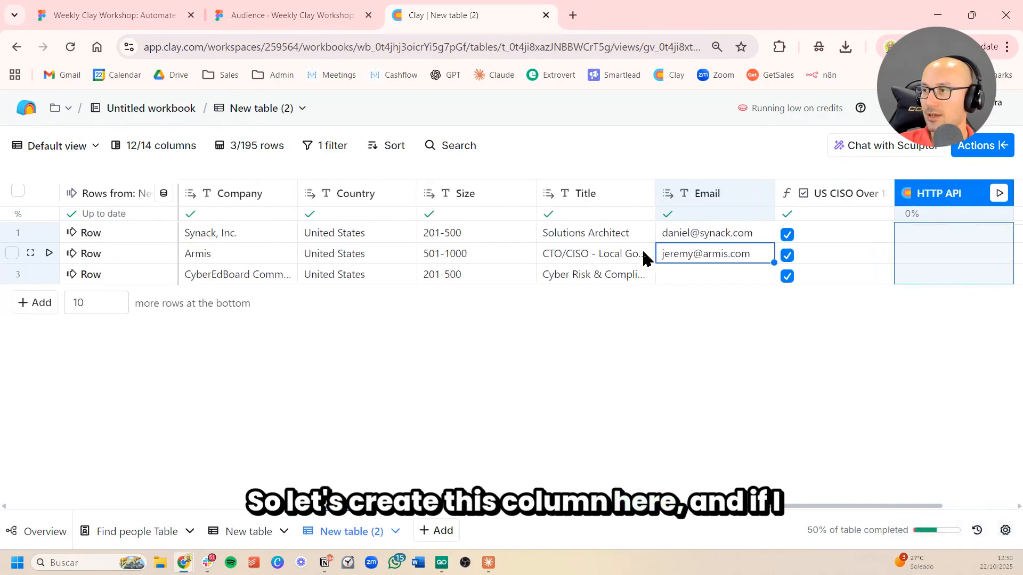
left_click(875, 255)
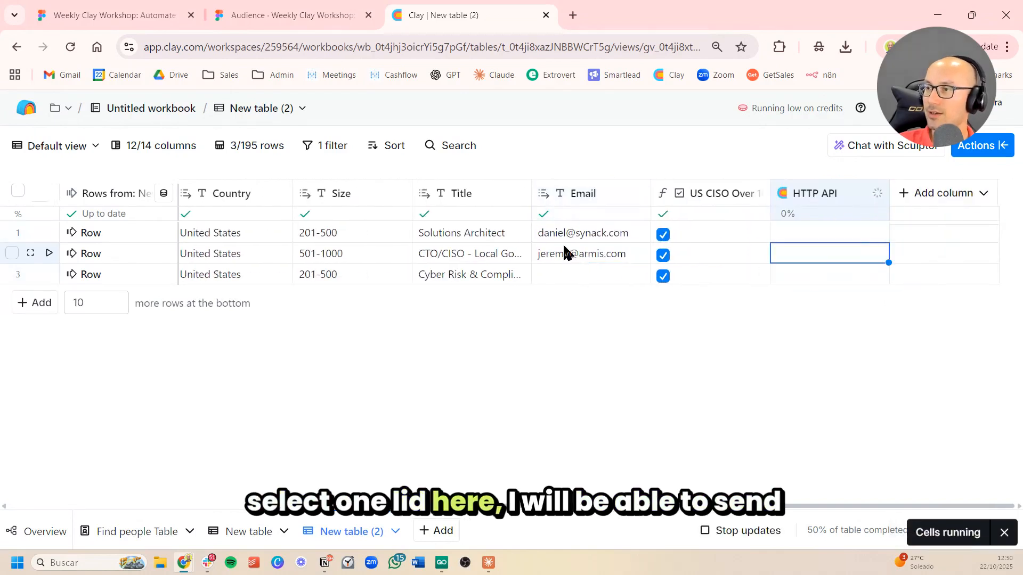
Inspect the HTTP API response details for the Armis lead and close them.
left_click(813, 261)
left_click(797, 219)
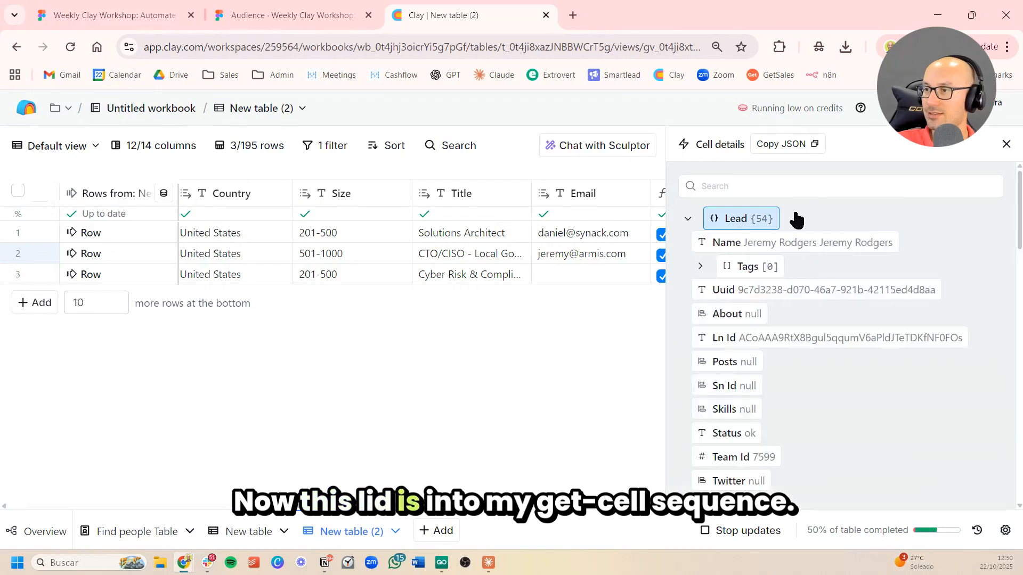
left_click(1006, 144)
Look at the manual process slide in the Figma deck again and return to Clay.
left_click(351, 13)
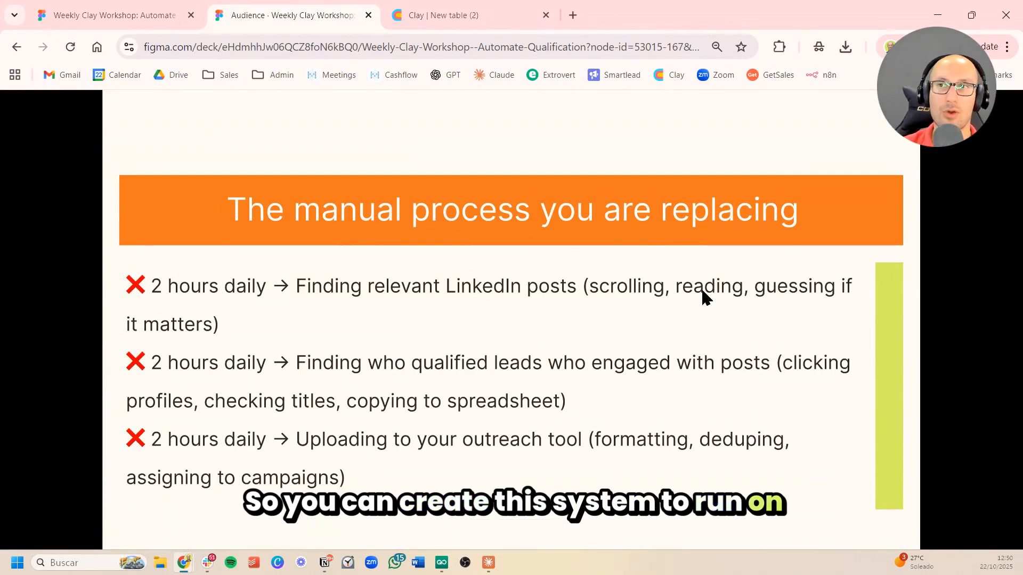
left_click(456, 8)
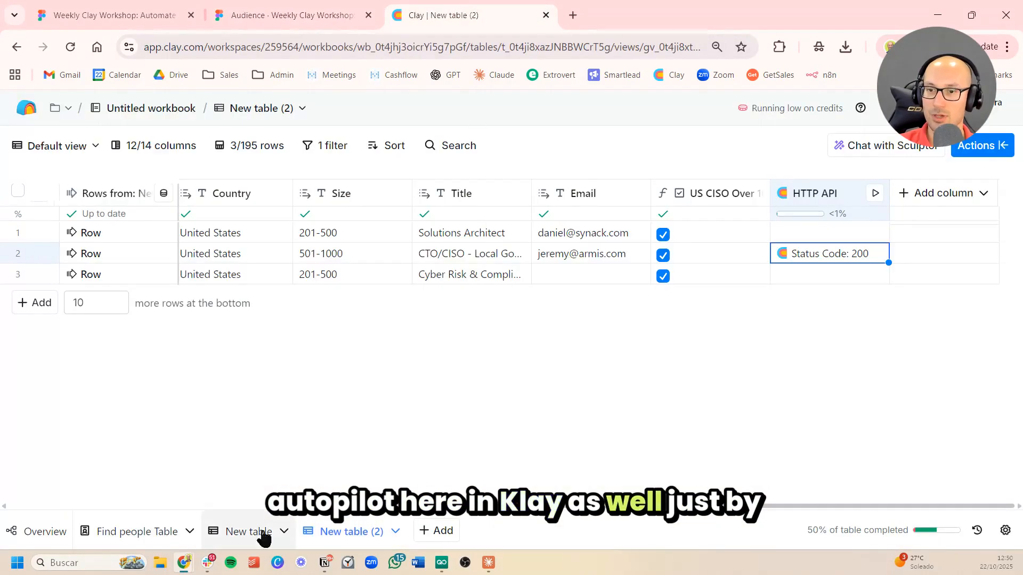
Open the Find people Table's settings and turn on re-running columns on a schedule.
left_click(241, 539)
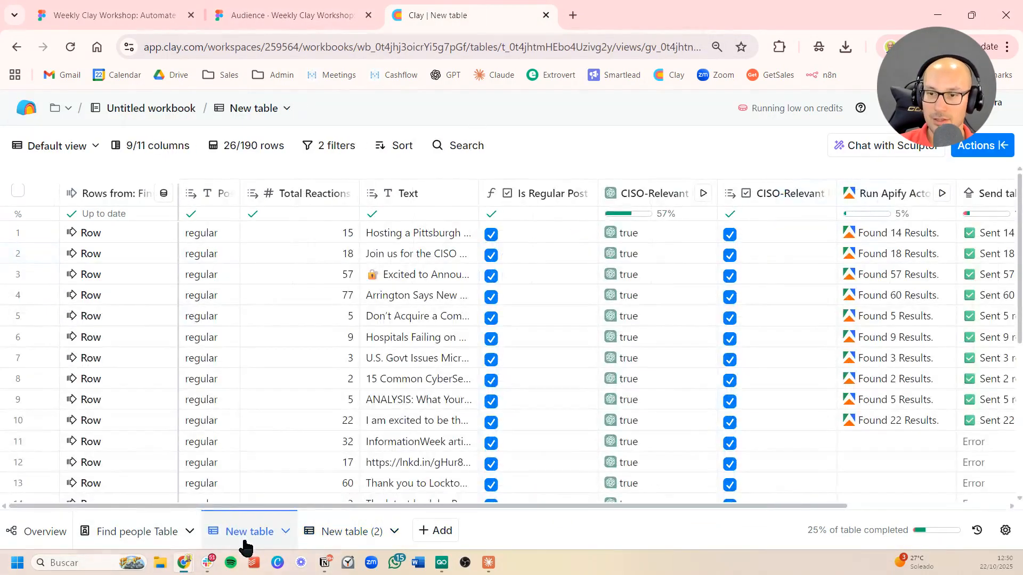
left_click(145, 546)
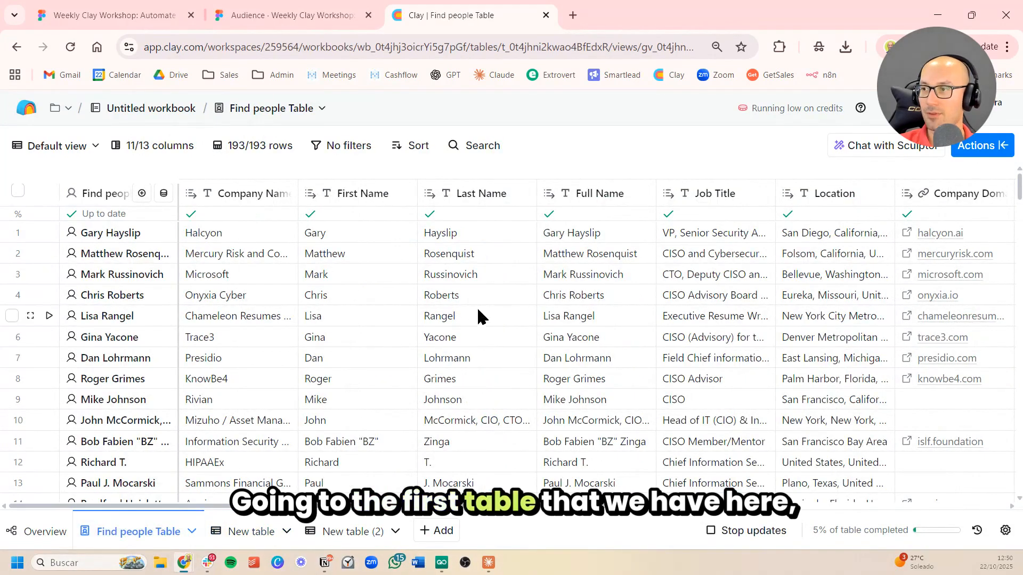
scroll(478, 317, "right", 10)
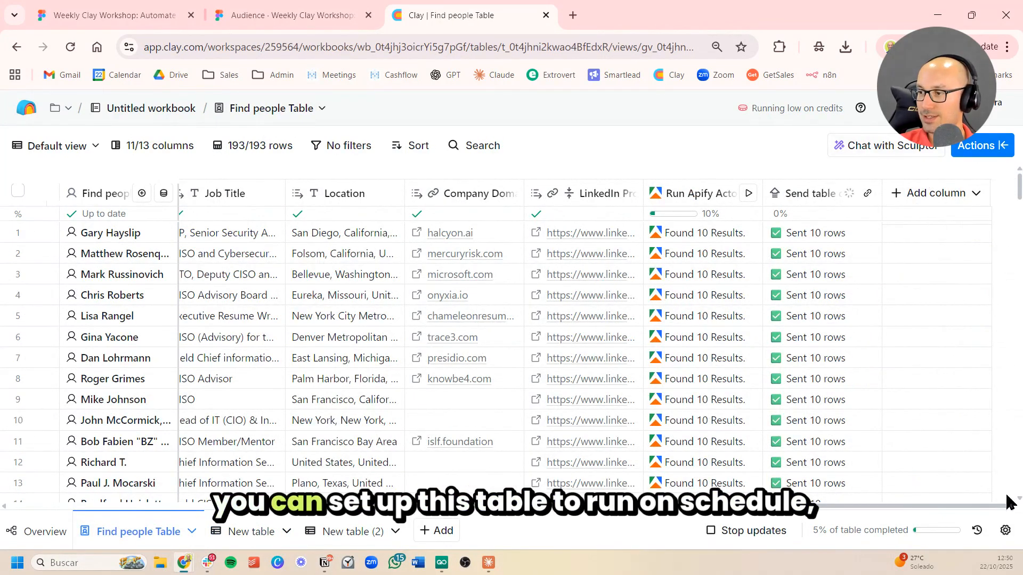
left_click(1005, 529)
scroll(810, 269, "down", 5)
scroll(820, 274, "down", 2)
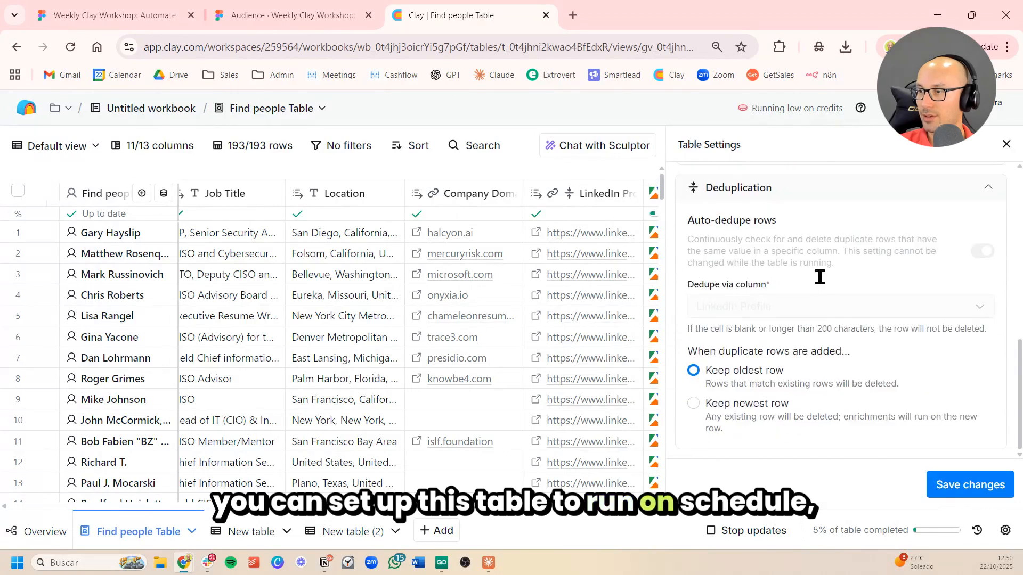
scroll(820, 286, "up", 3)
scroll(818, 291, "up", 2)
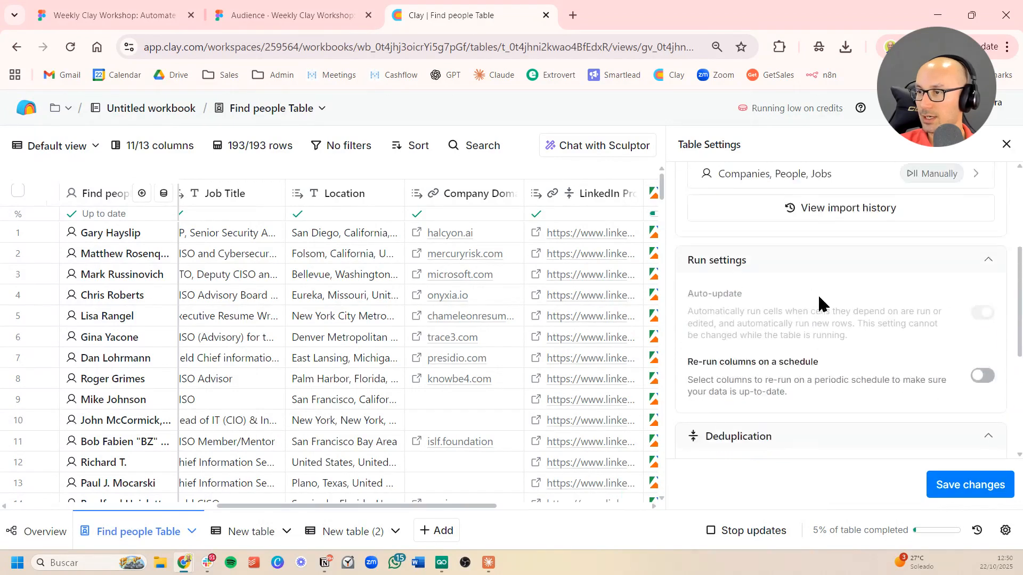
scroll(817, 302, "down", 2)
left_click(983, 251)
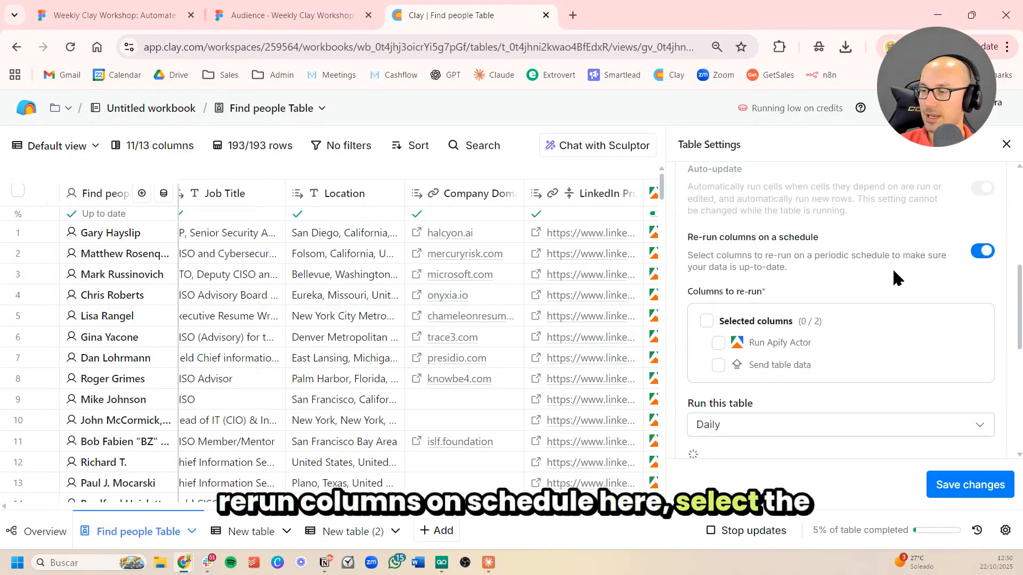
Choose the Run Apify Actor column for a weekly re-run, and close the table settings without saving.
scroll(827, 358, "down", 3)
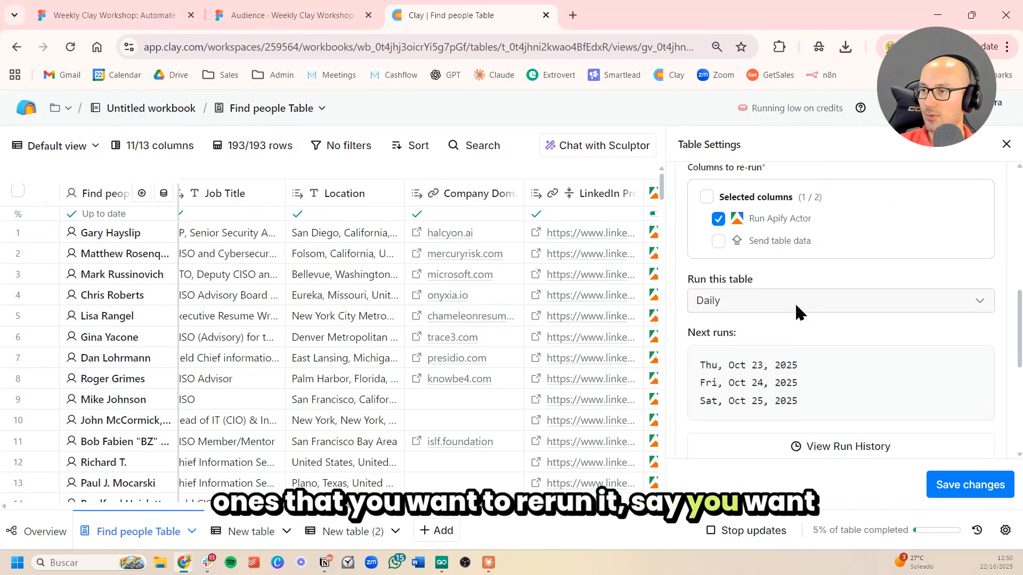
left_click(795, 301)
left_click(761, 360)
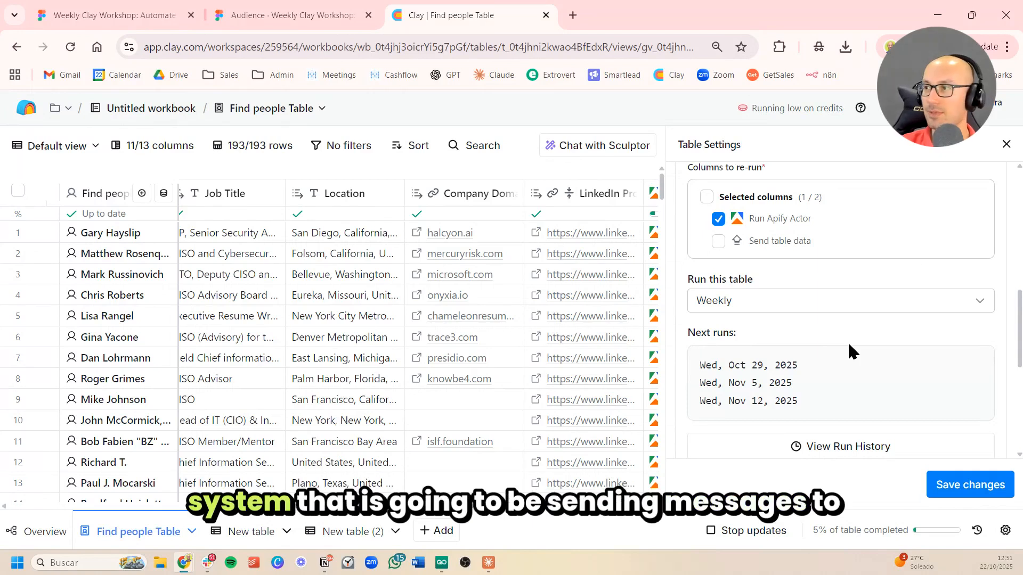
left_click(1006, 145)
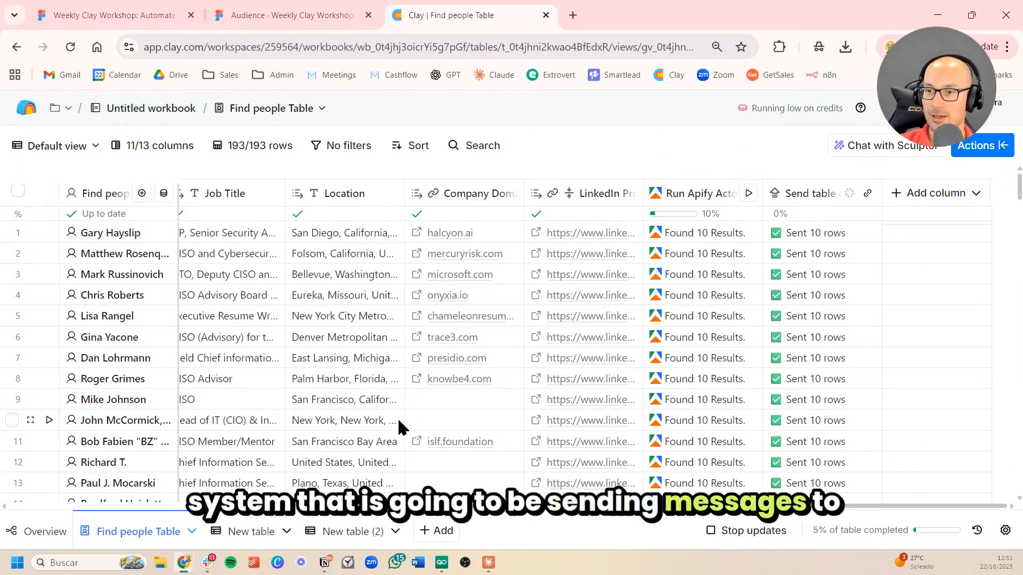
Look at New table (2), switch to the Figma deck and present the "What You Just Saw Working" slide full screen.
left_click(345, 531)
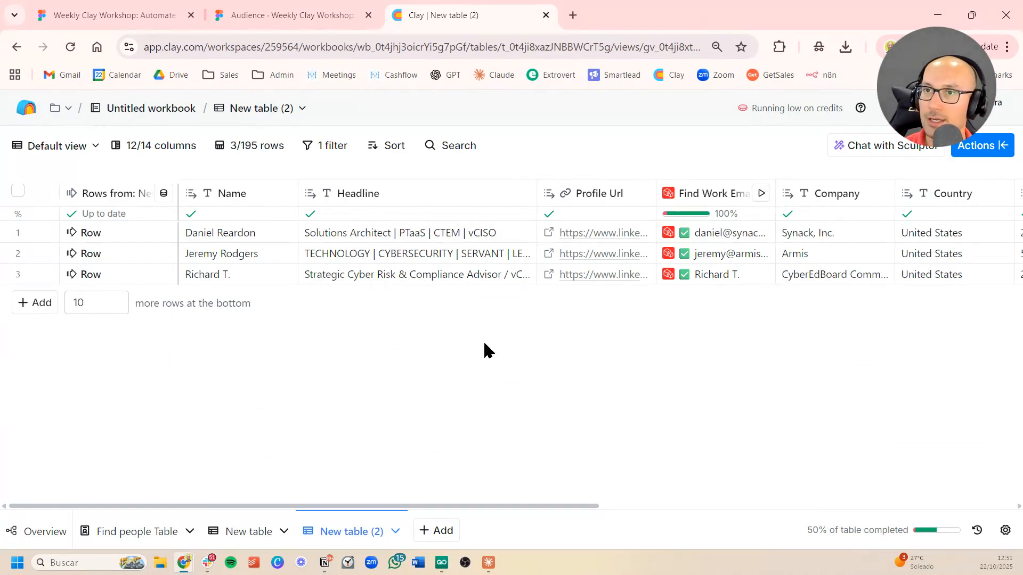
left_click(288, 15)
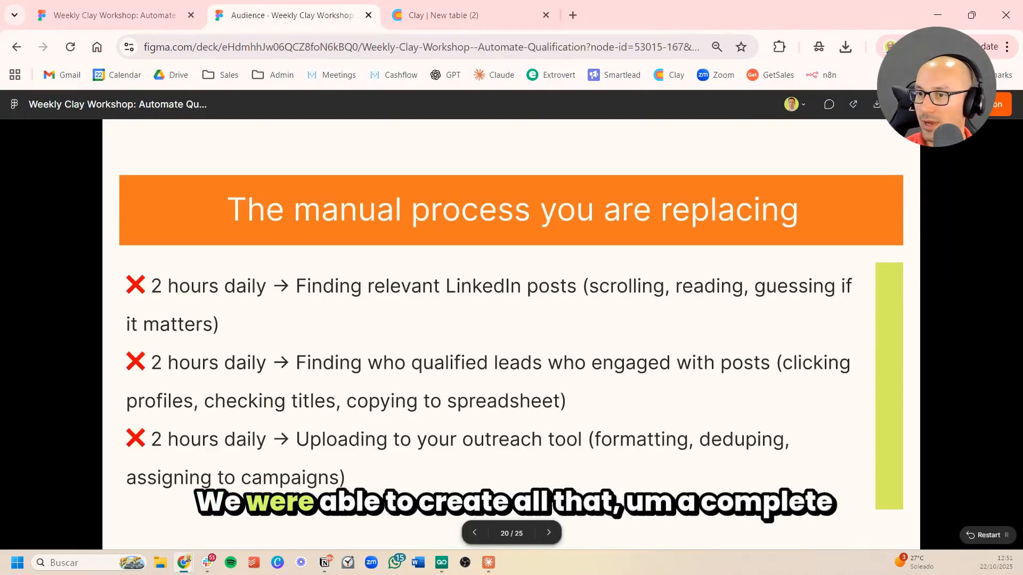
left_click(901, 105)
key("Right")
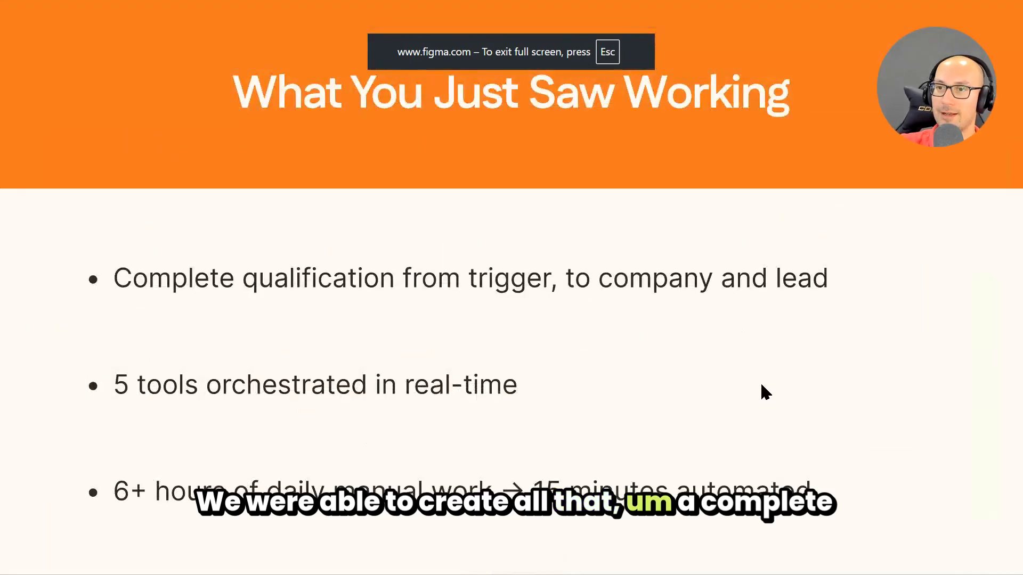